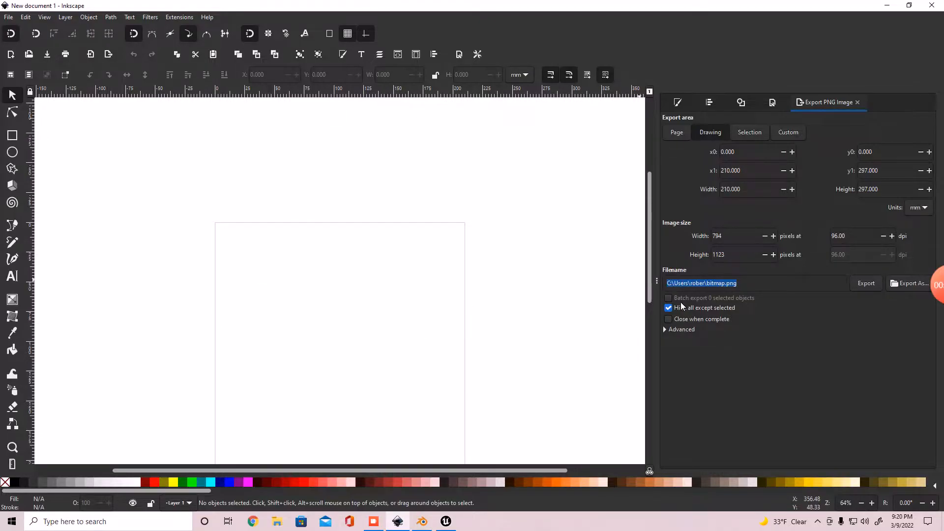
- Set the document's background color to black by lowering its lightness to 0
click(771, 103)
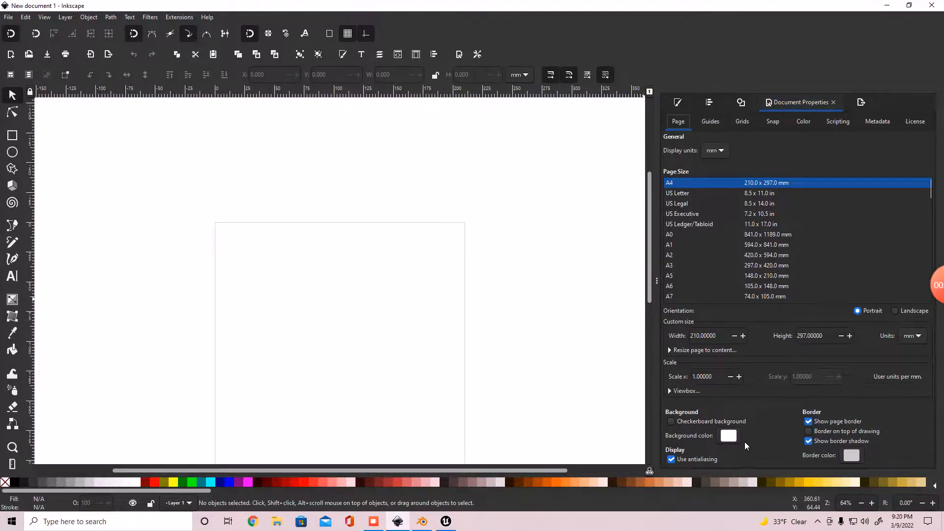
click(727, 439)
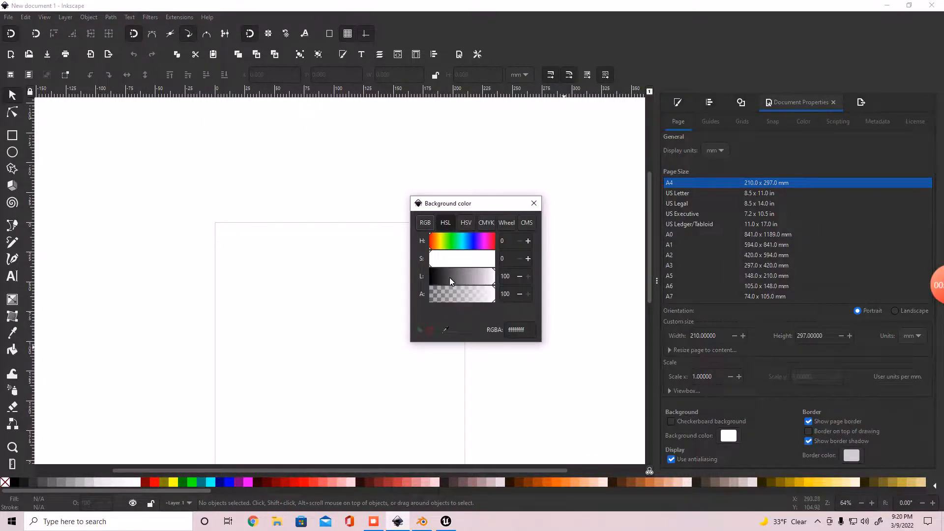
drag(467, 279, 387, 274)
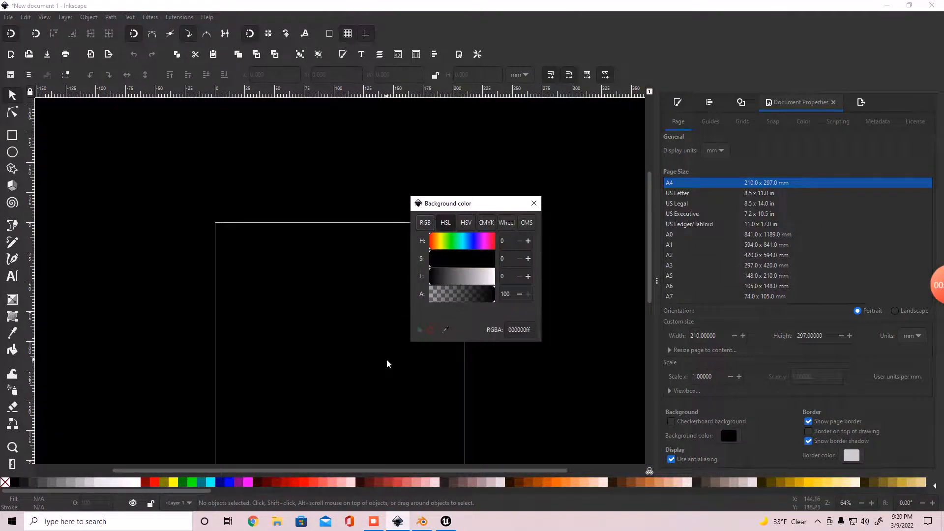
click(532, 203)
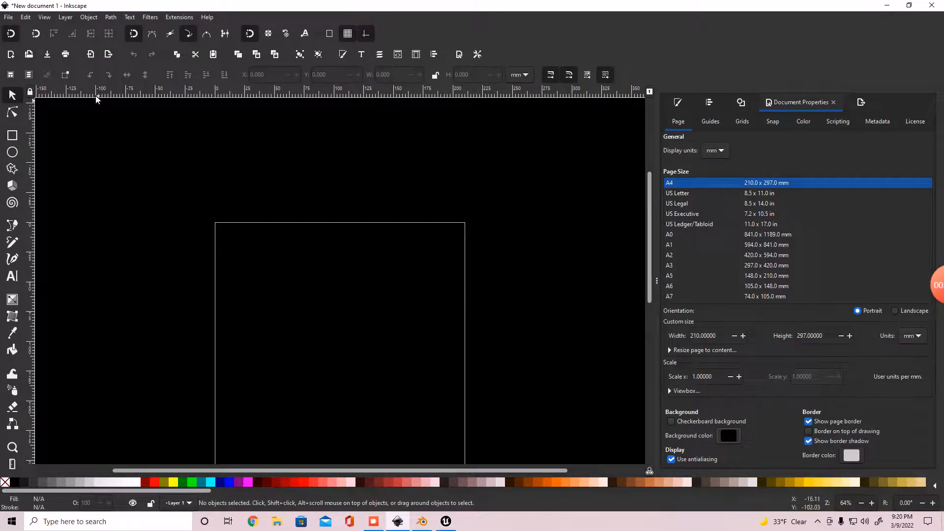
- Draw a closed, rounded triangular Bezier path in the upper middle of the page and color it white
click(12, 227)
scroll(408, 303, down, 2)
scroll(300, 279, down, 2)
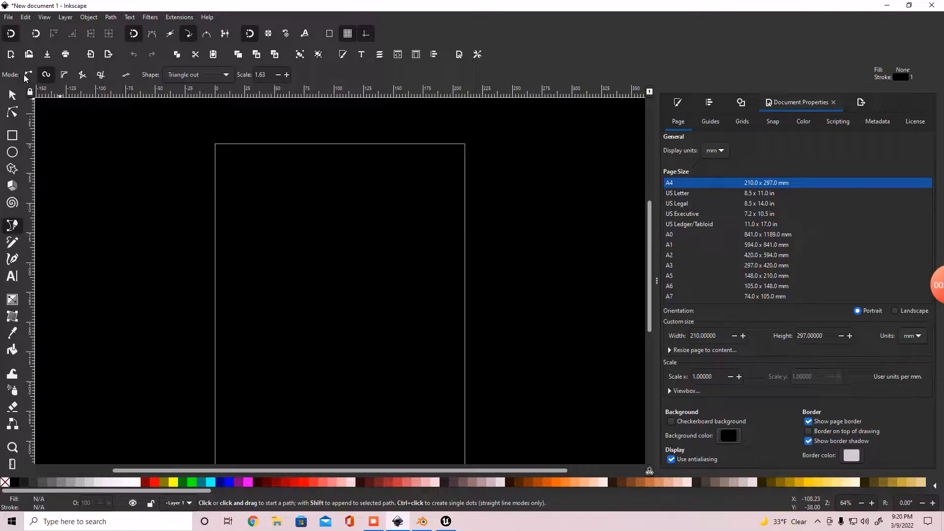
click(27, 75)
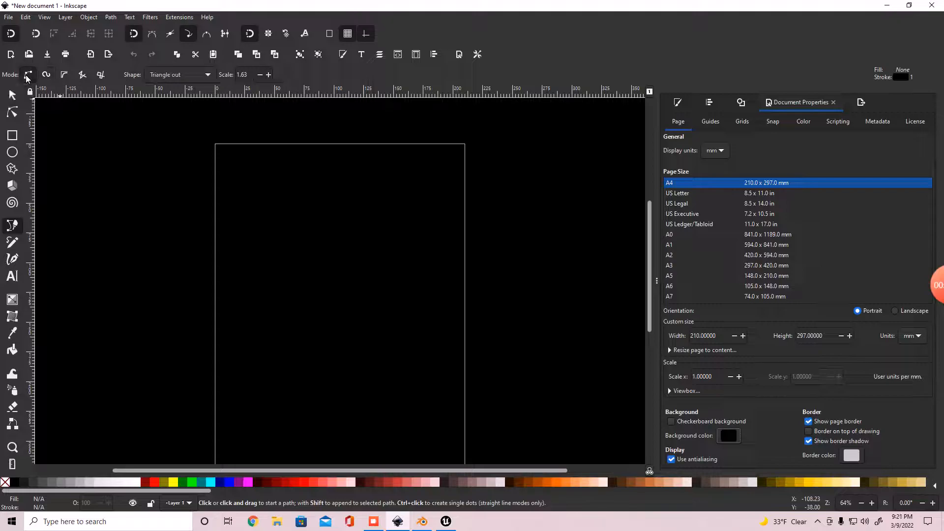
click(340, 231)
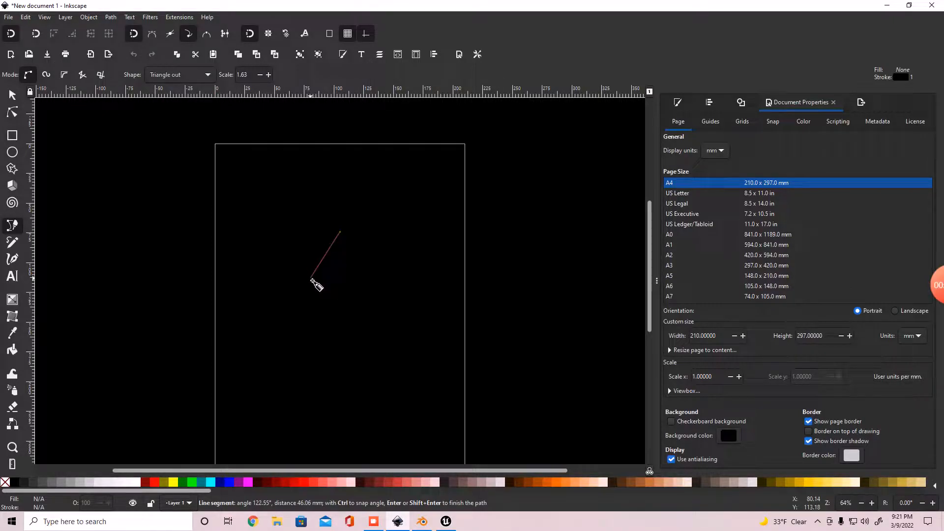
mouse_move(312, 280)
mouse_down()
mouse_move(320, 276)
mouse_move(334, 294)
mouse_move(318, 280)
mouse_move(317, 291)
mouse_up()
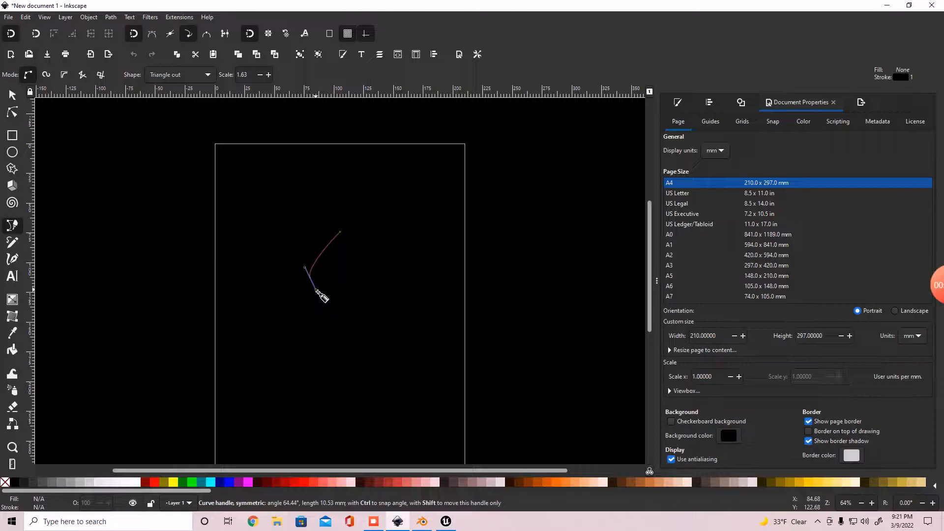
drag(318, 293, 320, 294)
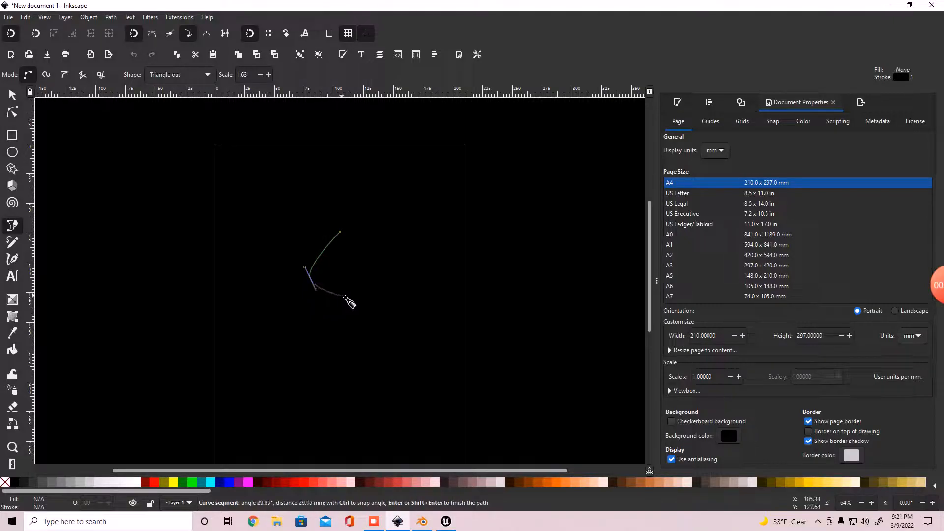
drag(358, 280, 354, 265)
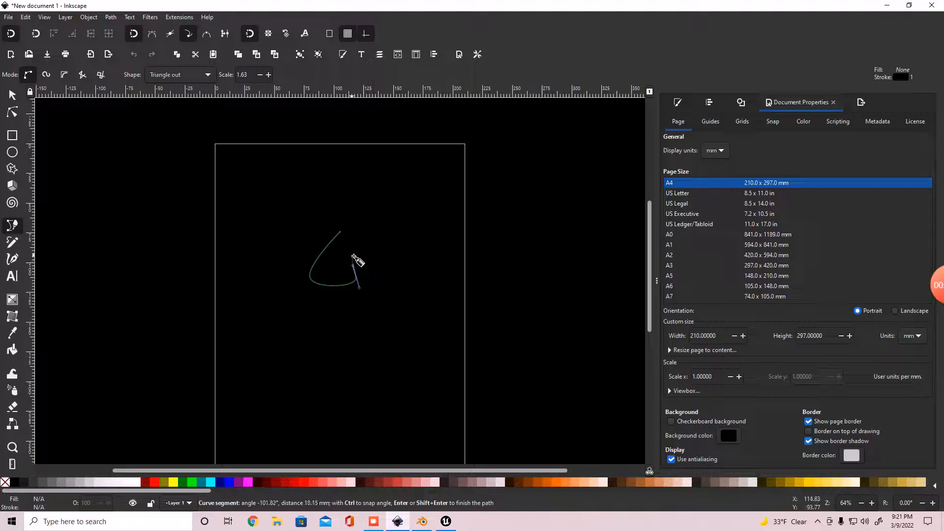
click(340, 232)
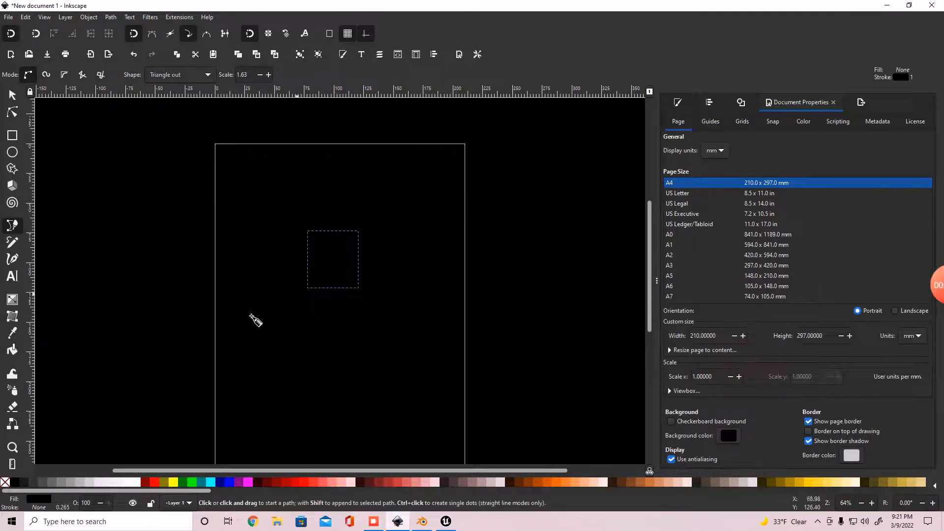
click(137, 484)
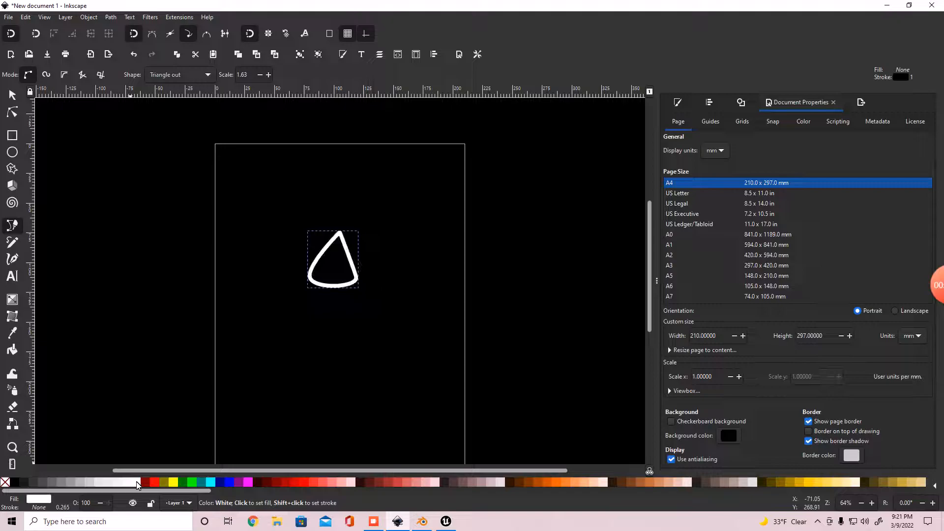
- Edit the path by its nodes so that both sides curve outward from the top point
click(11, 114)
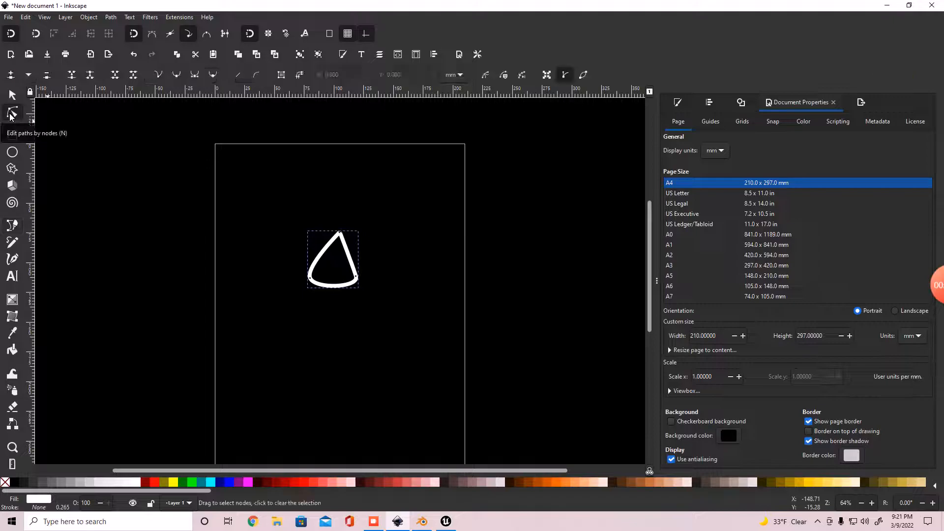
scroll(308, 232, up, 2)
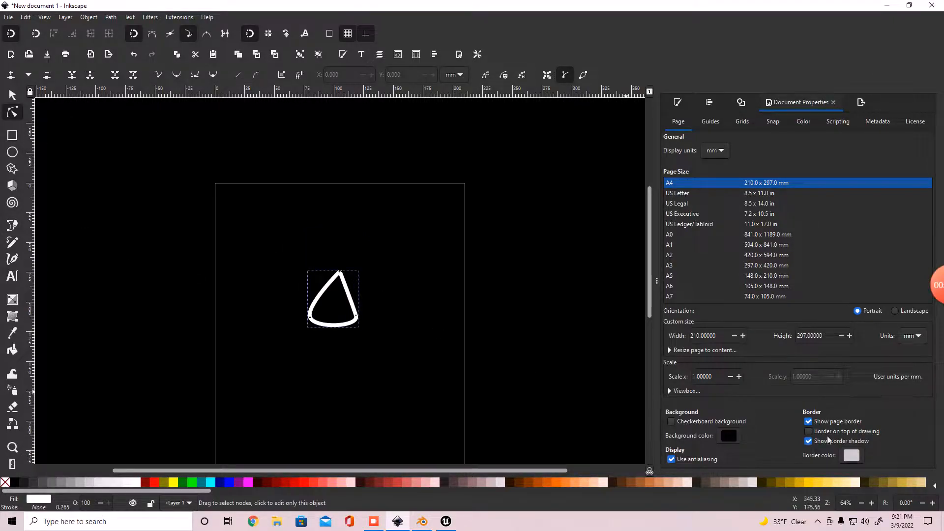
click(872, 502)
click(871, 503)
click(871, 502)
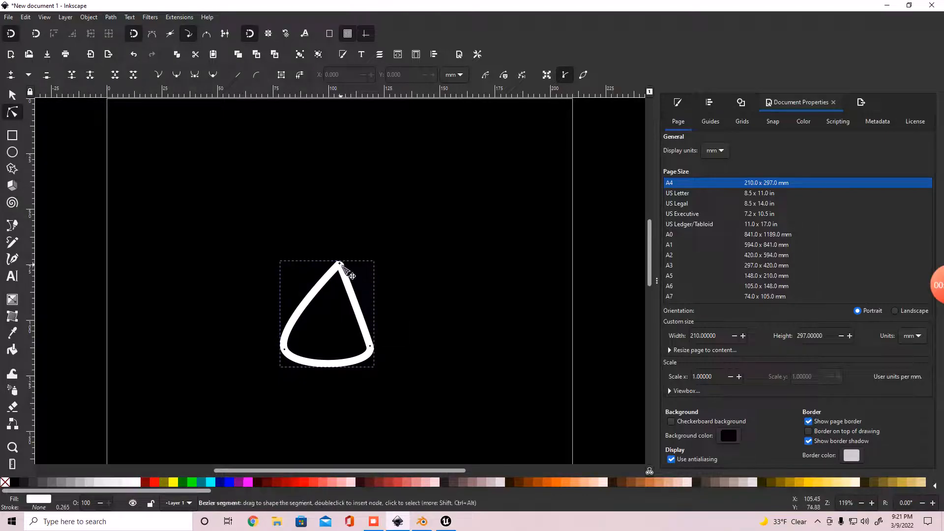
drag(342, 266, 356, 278)
key(ctrl+z)
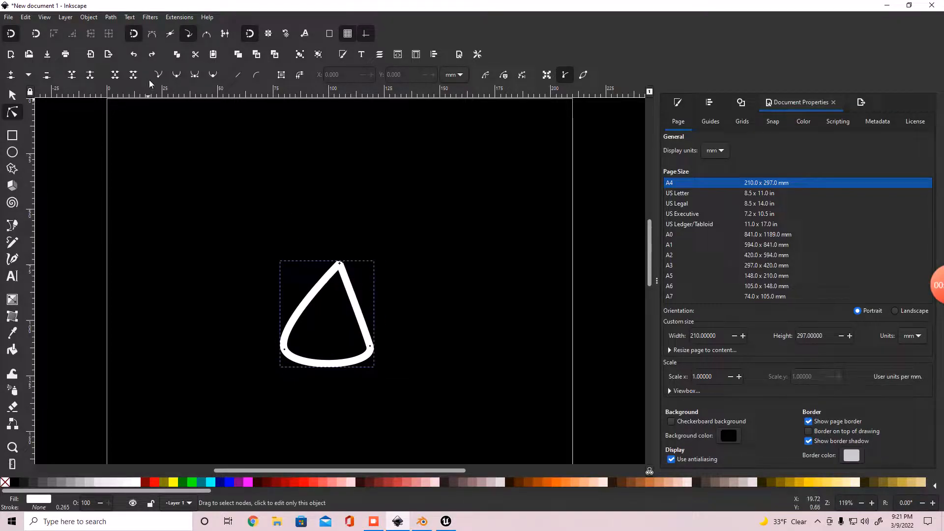
drag(301, 222, 341, 272)
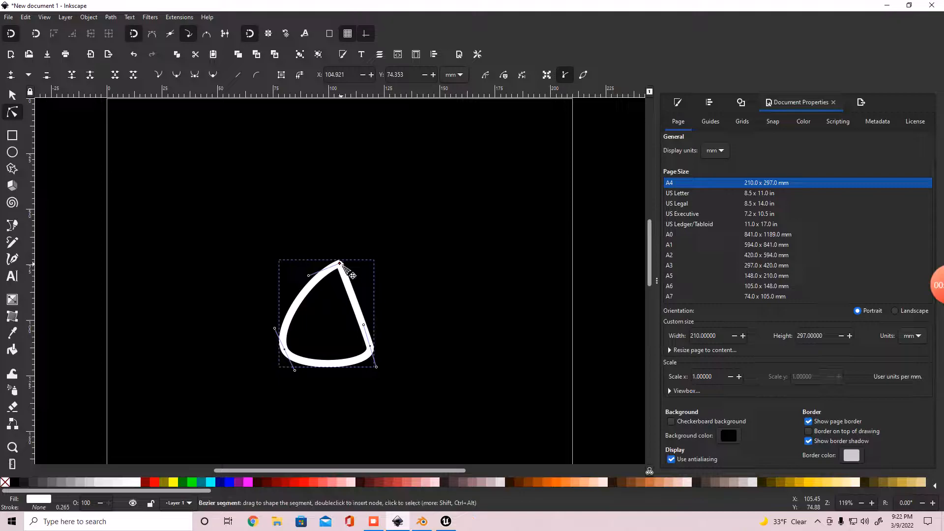
drag(351, 280, 356, 284)
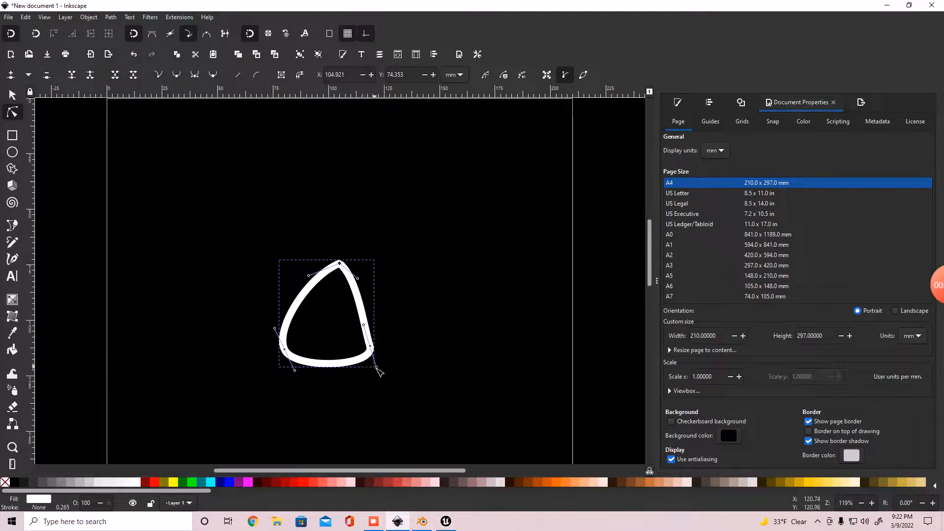
- Reposition the two lower corner nodes and adjust the curve handles to give the shape an even, rounded teardrop form
drag(376, 367, 360, 367)
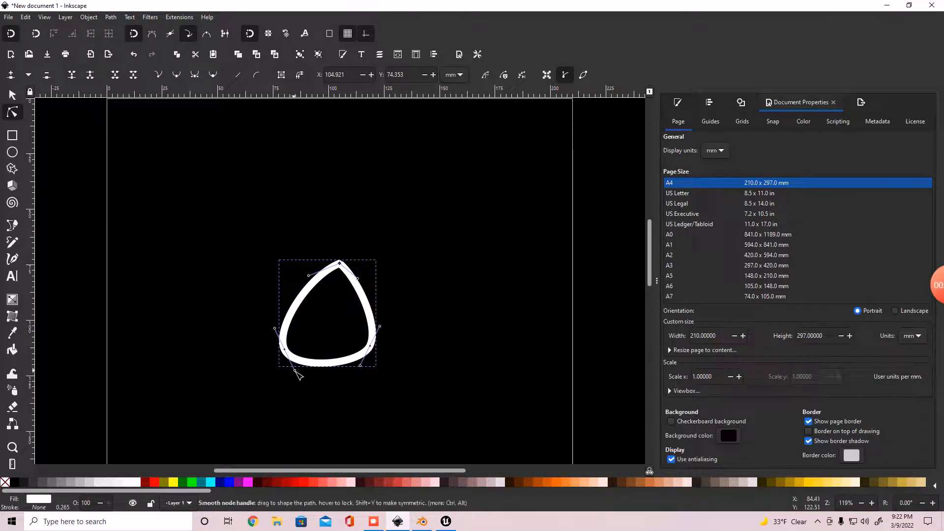
drag(293, 372, 292, 351)
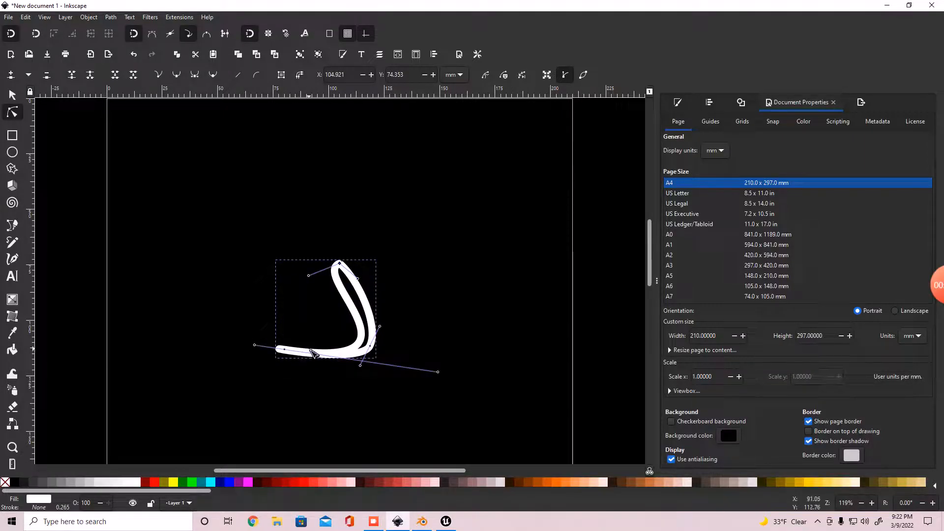
key(ctrl+z)
click(287, 353)
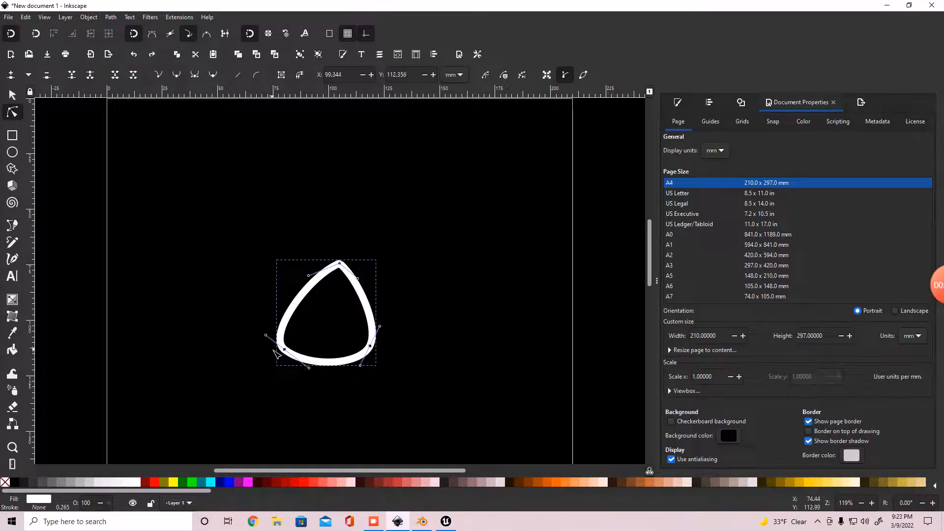
drag(286, 352, 293, 351)
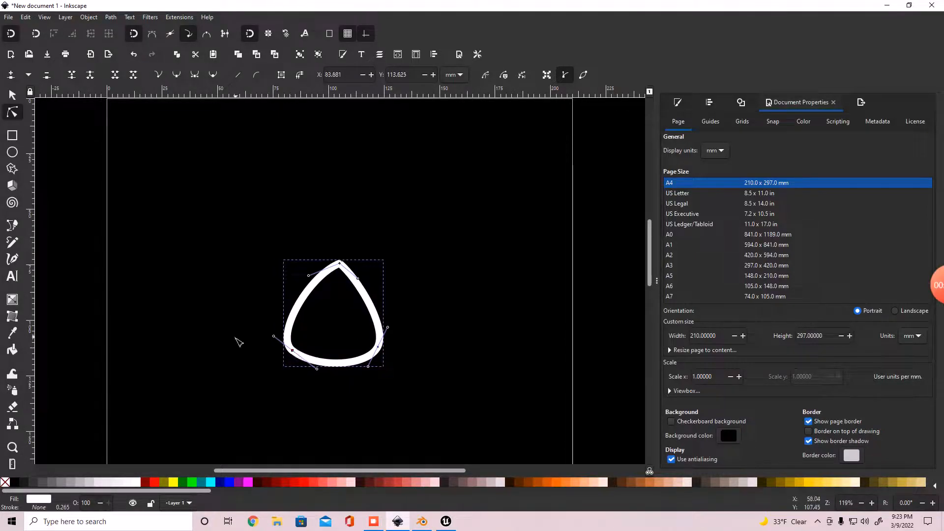
drag(243, 330, 300, 356)
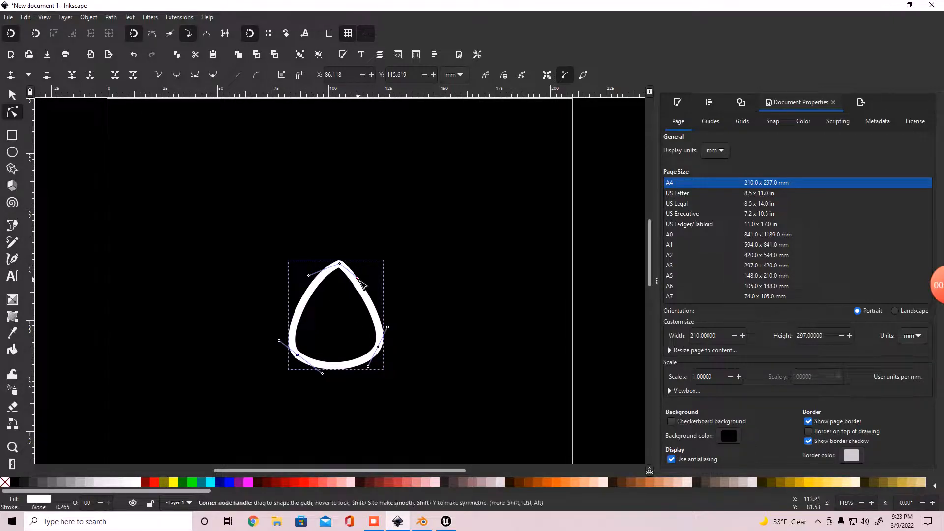
drag(360, 281, 371, 282)
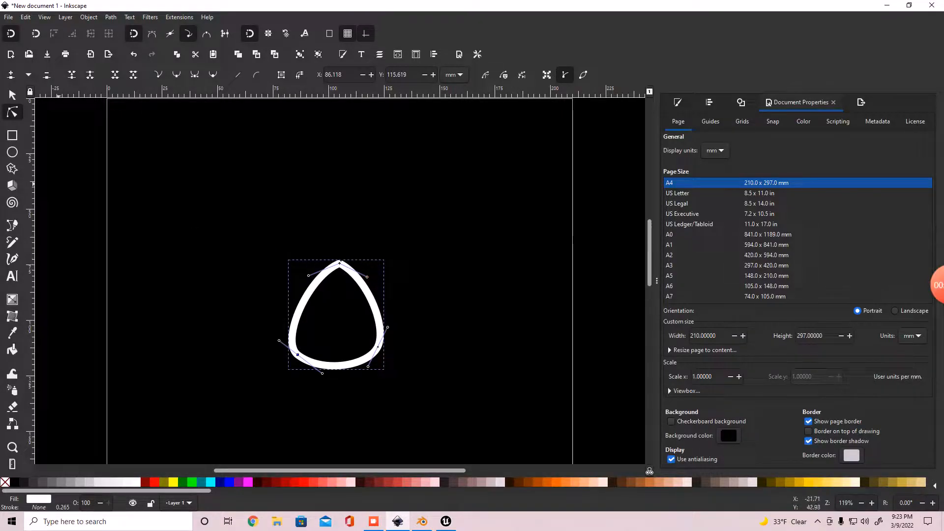
click(268, 215)
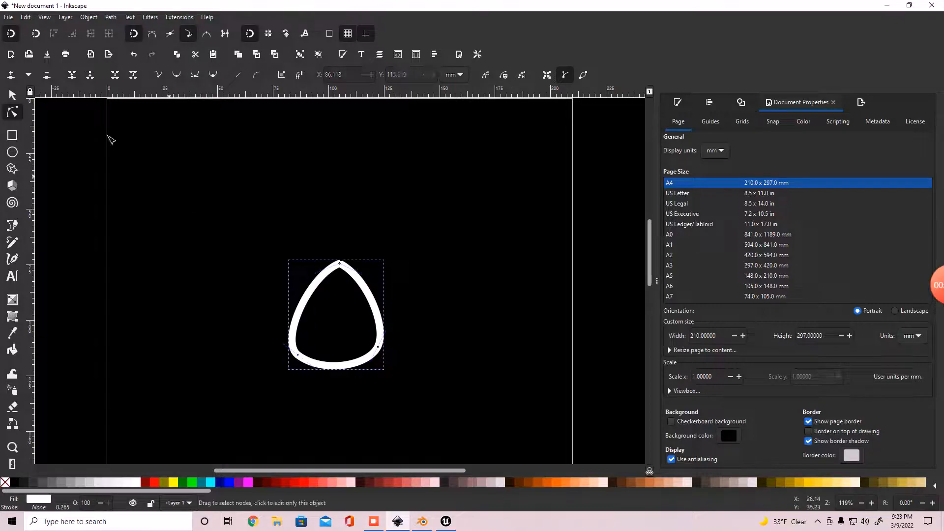
- Bucket-fill the inside of the teardrop outline with white and delete the original outline, keeping only the solid shape
click(14, 352)
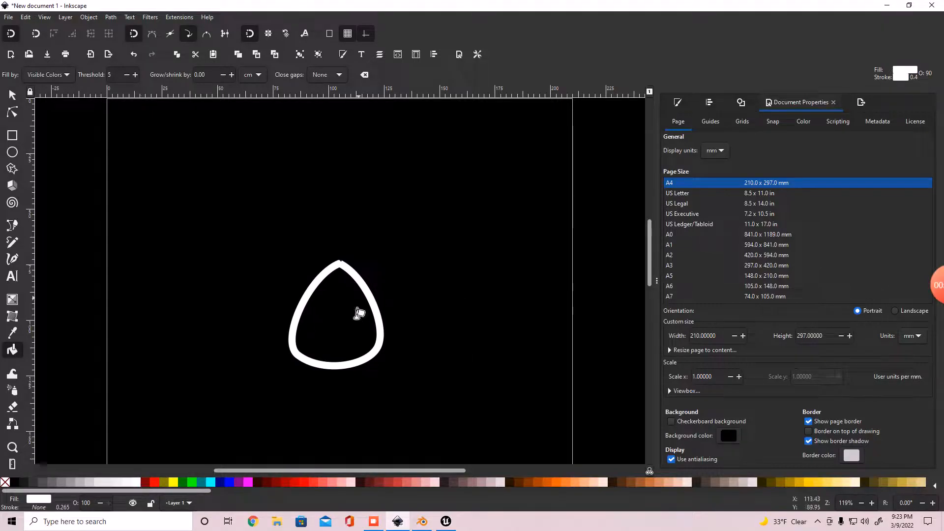
click(351, 349)
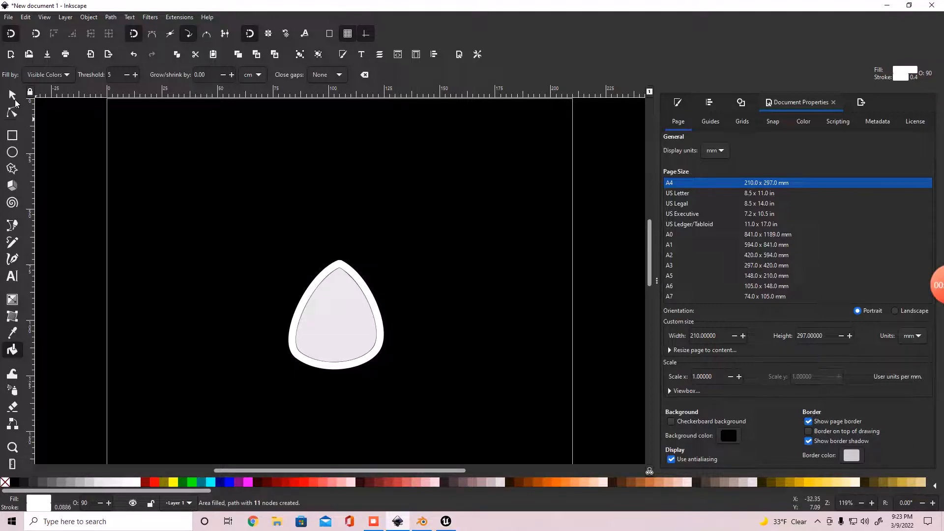
click(14, 97)
drag(336, 326, 423, 236)
drag(278, 252, 339, 355)
drag(251, 257, 403, 389)
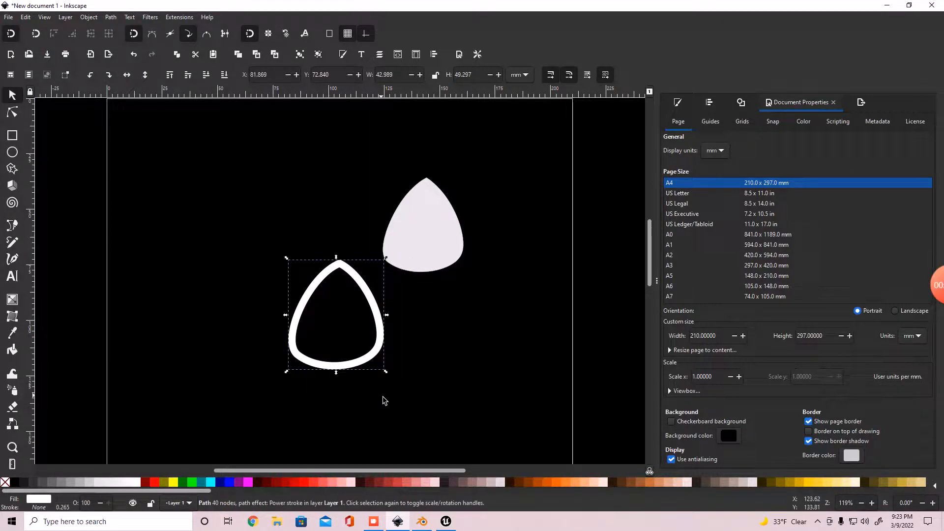
key(Delete)
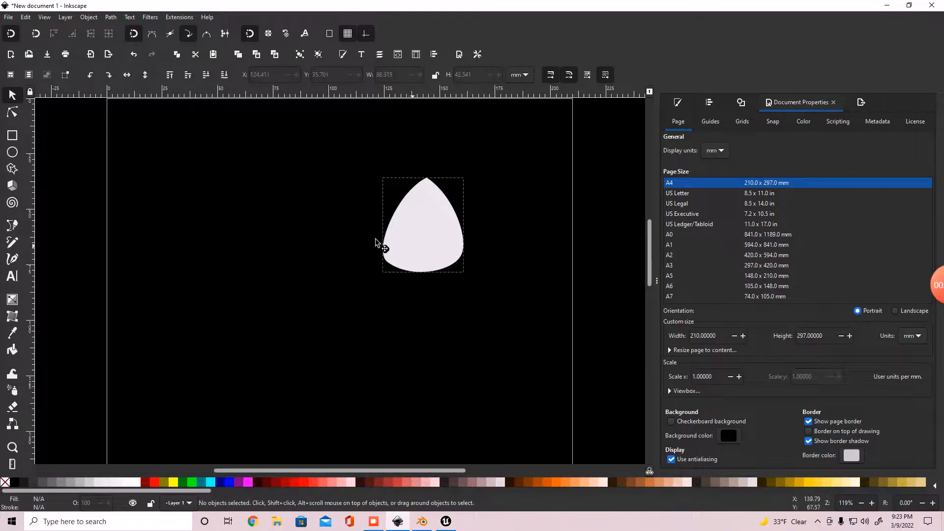
- Move the solid teardrop to straddle the page's top edge near its middle, at about X 83 mm, Y -39 mm
drag(397, 247, 335, 184)
scroll(443, 250, down, 5)
scroll(445, 251, up, 3)
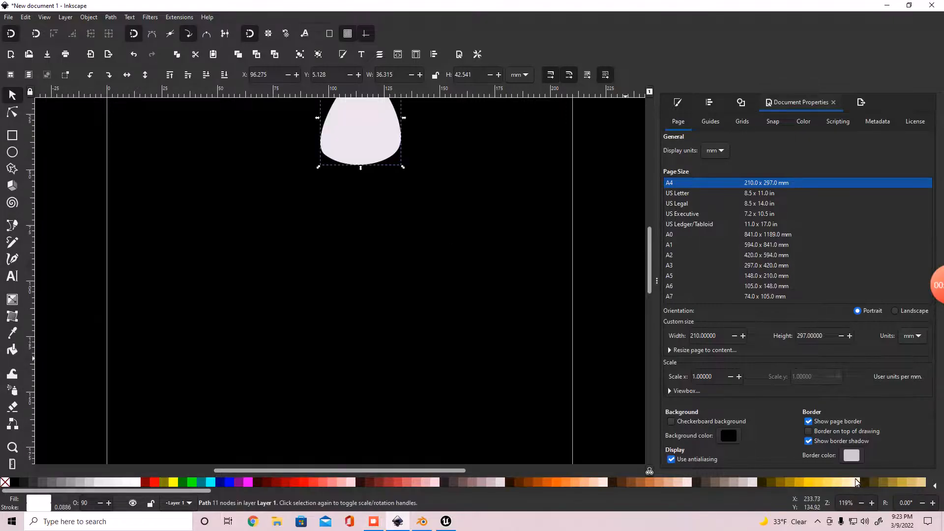
click(861, 503)
click(861, 502)
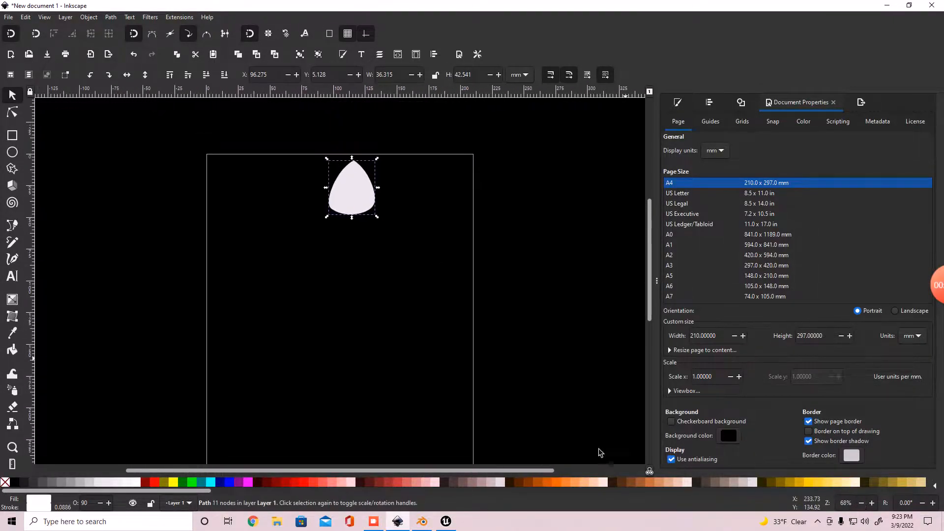
drag(353, 194, 336, 137)
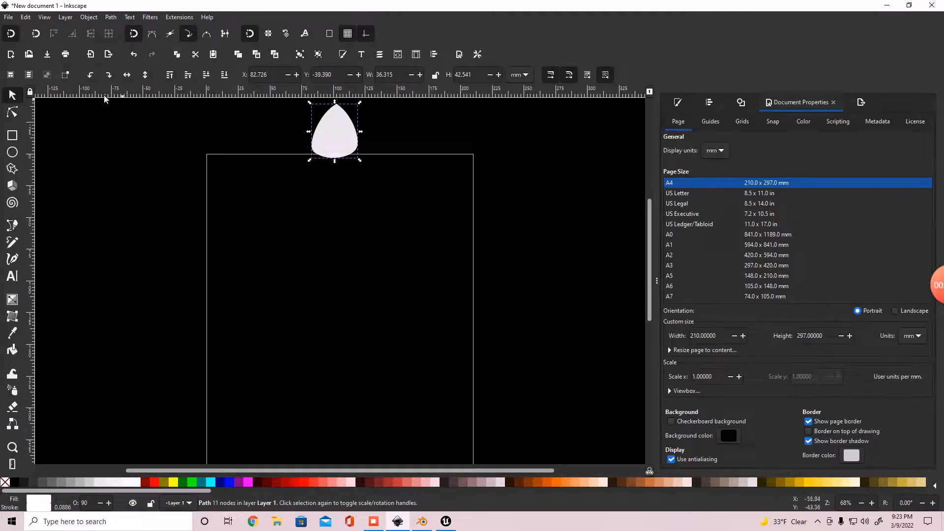
- Draw a tall white rectangle about 36 mm wide and 202 mm high below the teardrop
click(12, 136)
drag(300, 183, 346, 439)
scroll(413, 407, down, 6)
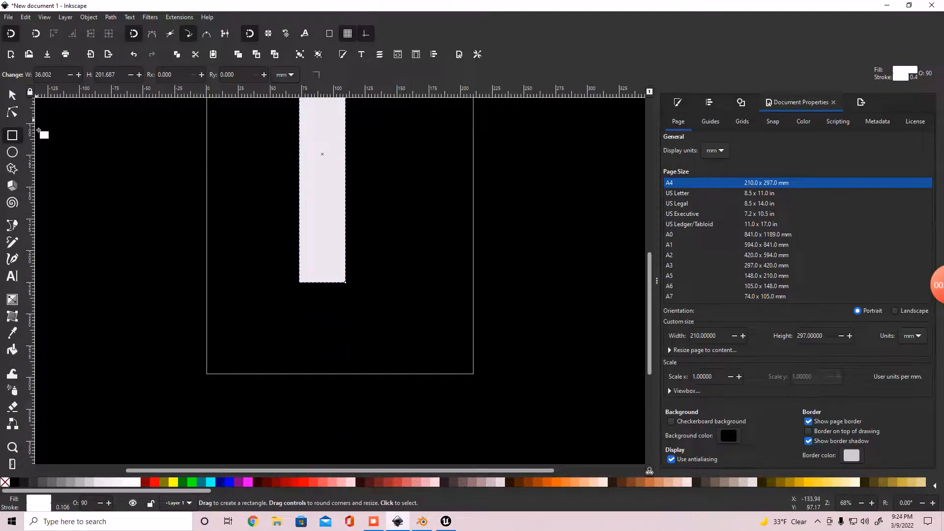
- Narrow the rectangle to about 10 mm and place it centered under the teardrop, overlapping its base
click(13, 95)
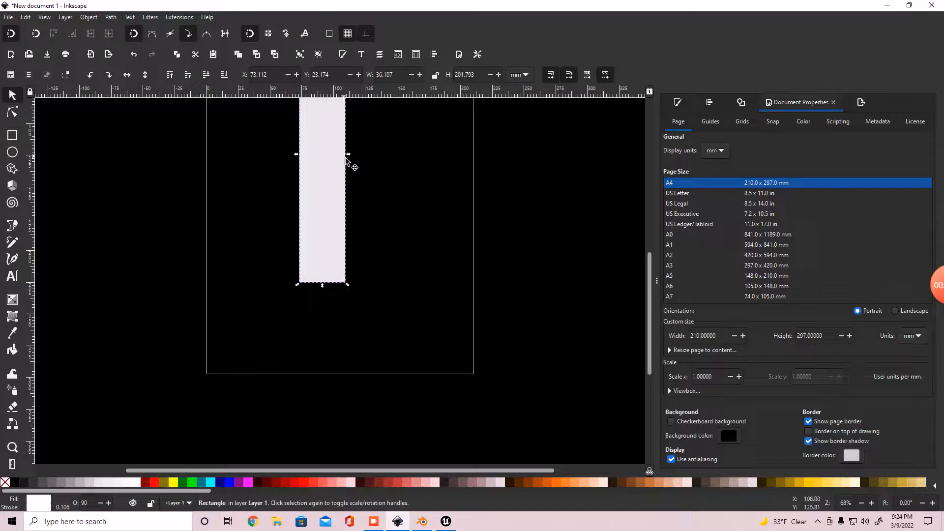
drag(348, 154, 338, 126)
scroll(359, 197, up, 6)
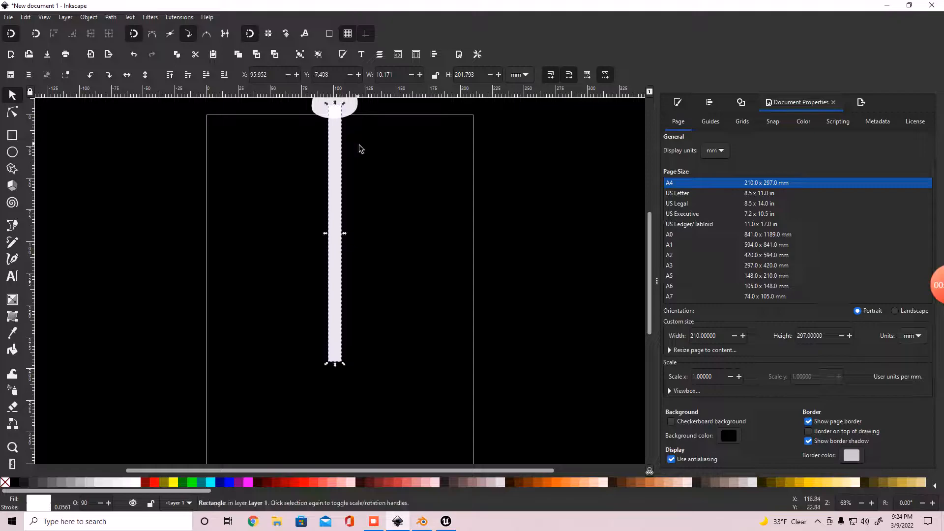
- Stretch the white shaft down to the page's bottom edge, making it about 305 mm high
scroll(374, 173, up, 8)
scroll(388, 231, down, 12)
drag(338, 291, 327, 422)
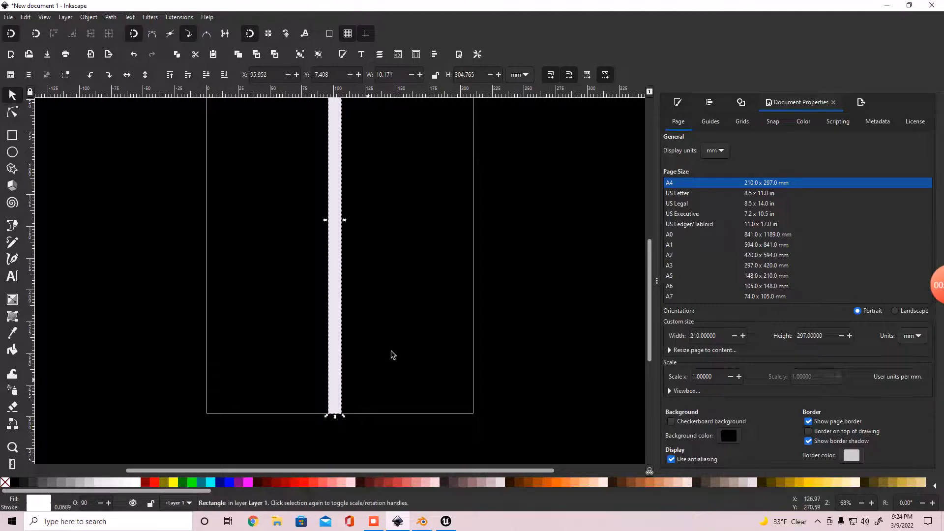
- Paste a copy of the teardrop and rotate it into a leaf on the shaft's right side, at about X 101 mm, Y 33 mm
scroll(439, 278, up, 9)
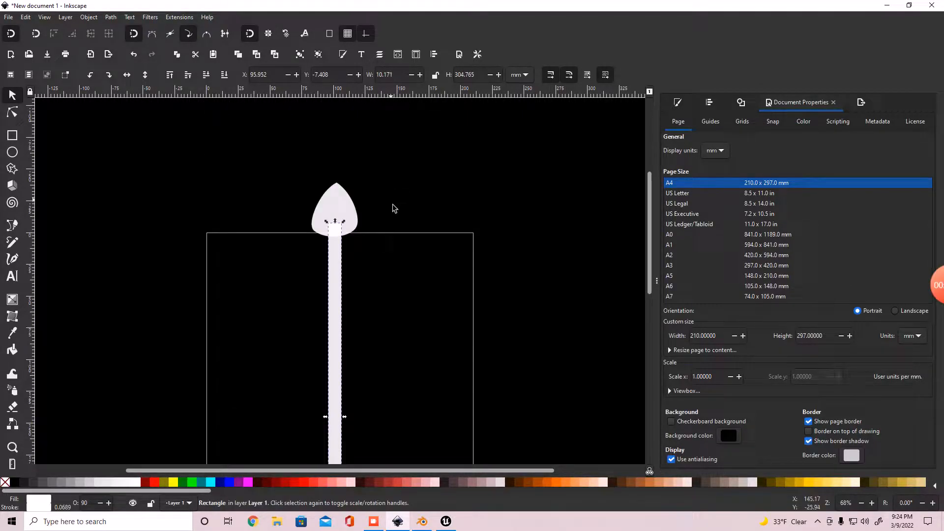
click(340, 207)
key(ctrl)
key(ctrl+v)
drag(506, 295, 349, 298)
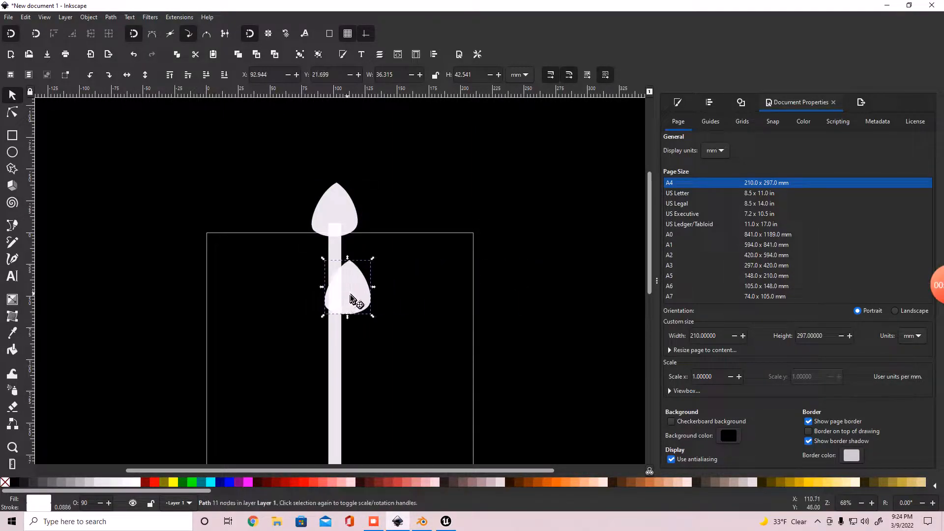
click(346, 290)
click(358, 285)
click(367, 286)
drag(374, 259, 343, 286)
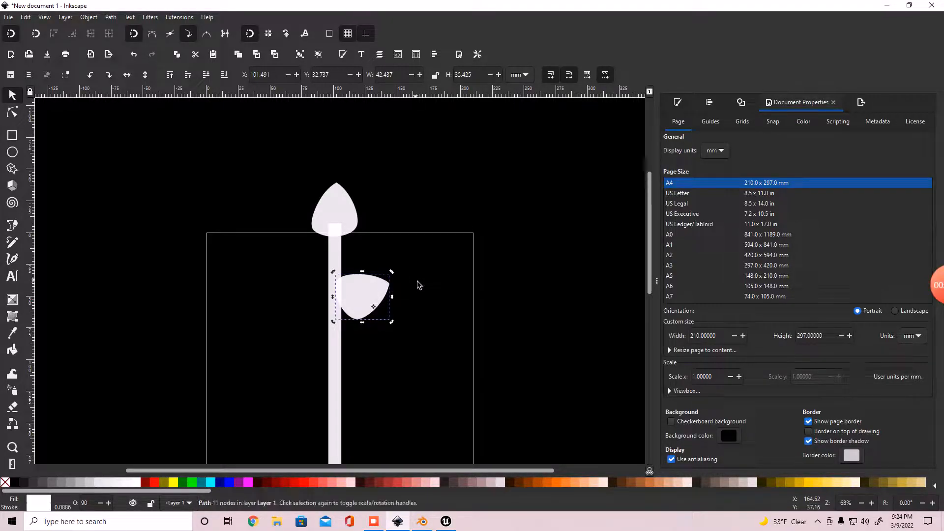
- Paste another leaf on the shaft's left side below the first, rotating it to point outward at about X 60 mm, Y 73 mm
key(ctrl+v)
drag(425, 306, 291, 366)
click(291, 365)
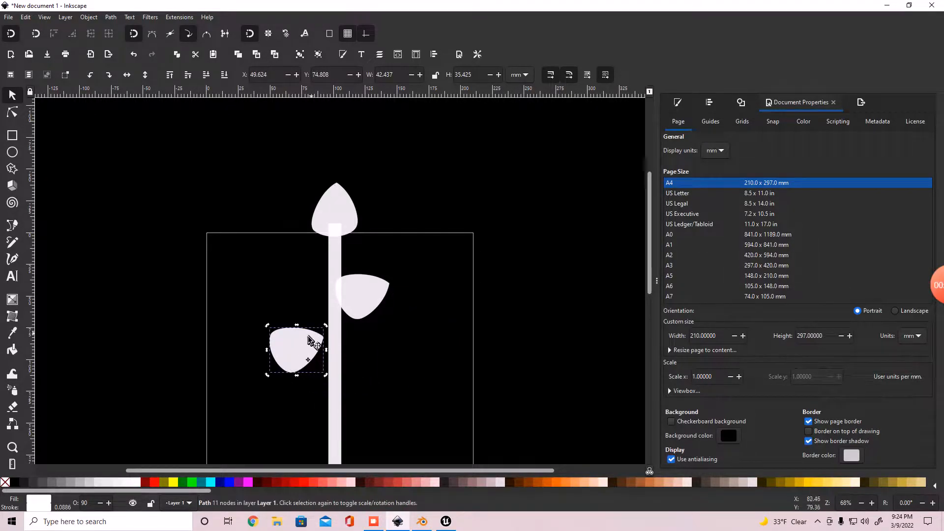
drag(270, 330, 323, 364)
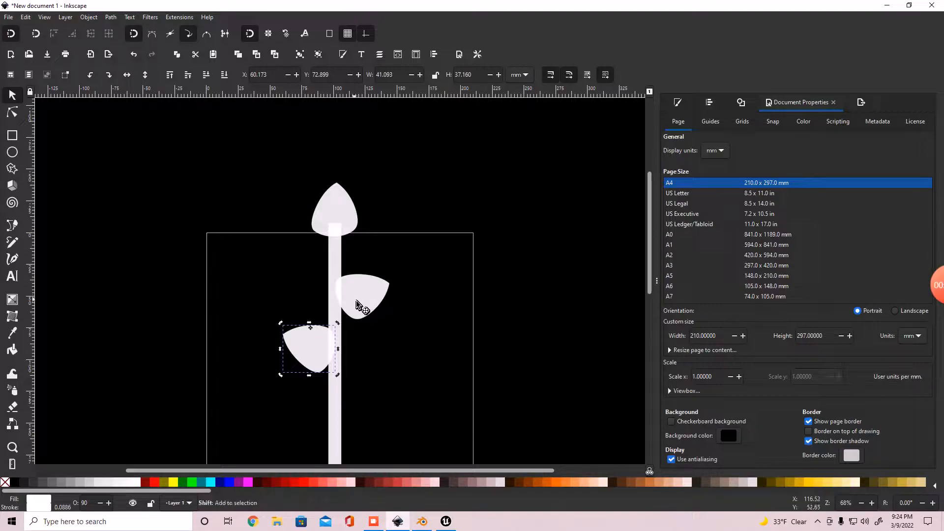
shift+click(358, 304)
click(277, 371)
click(307, 359)
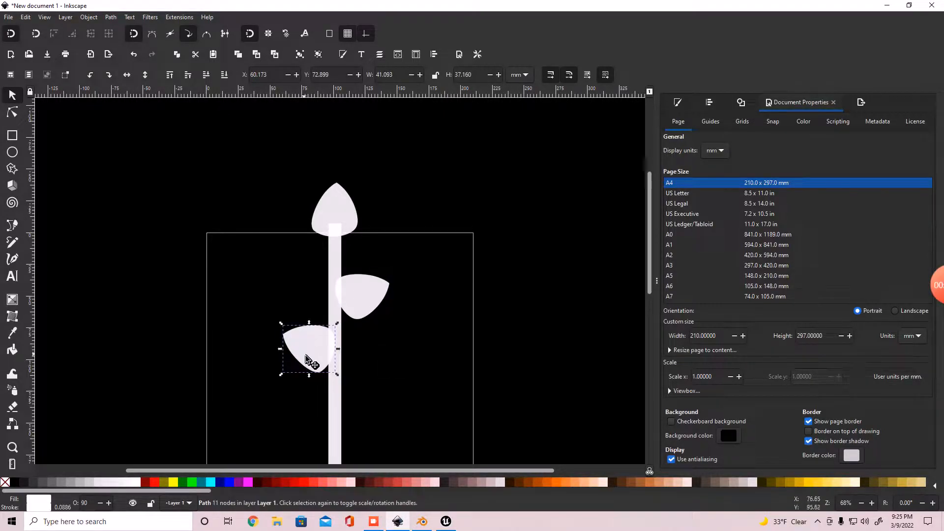
drag(283, 326, 295, 326)
- Copy both leaves together and place the duplicate pair directly below on the shaft, at about X 61 mm, Y 110 mm
click(302, 340)
shift+click(376, 295)
key(ctrl+c)
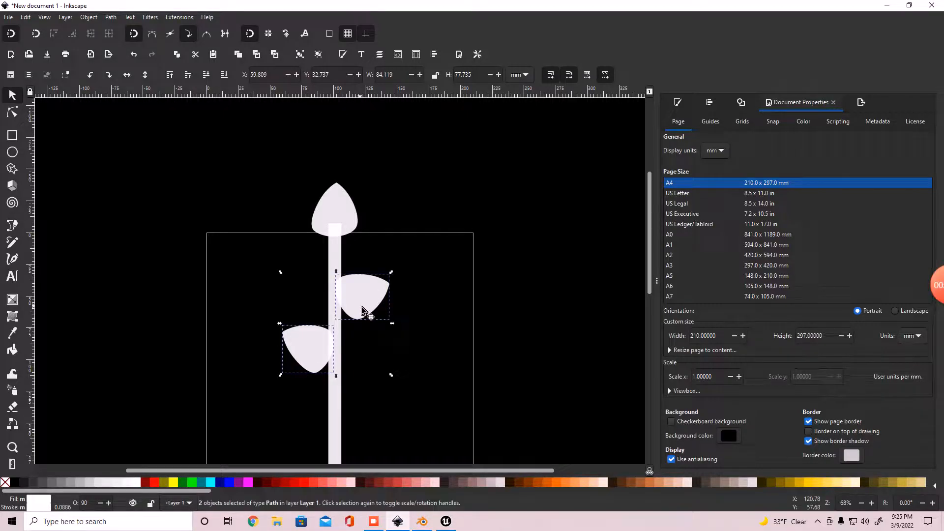
key(ctrl+v)
scroll(412, 396, down, 2)
scroll(412, 393, down, 6)
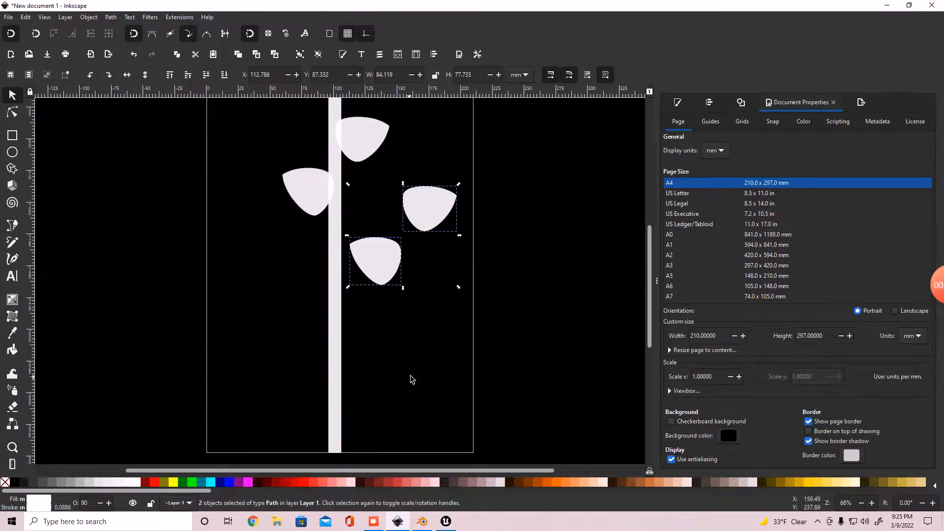
drag(372, 261, 306, 290)
- Paste a third leaf pair near the shaft's lower end, at about X 60 mm, Y 192 mm
scroll(353, 297, down, 6)
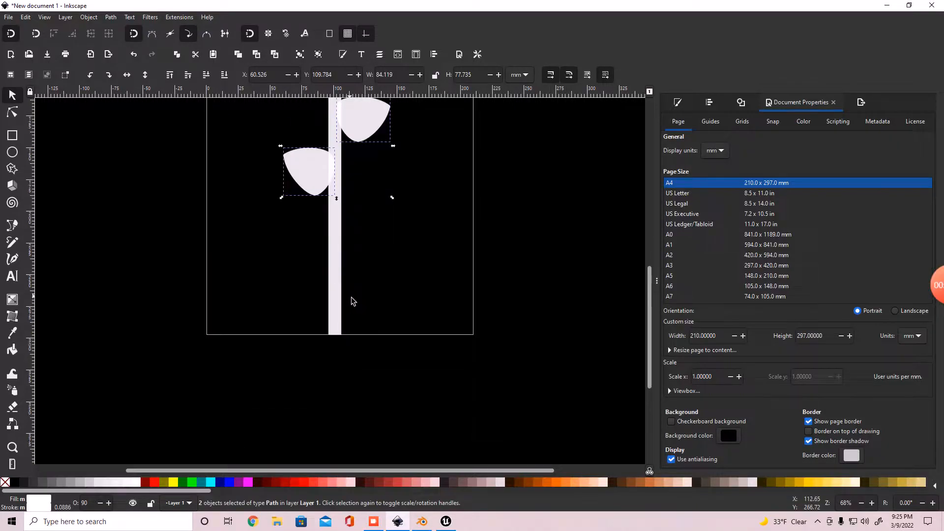
key(ctrl+v)
drag(384, 260, 366, 227)
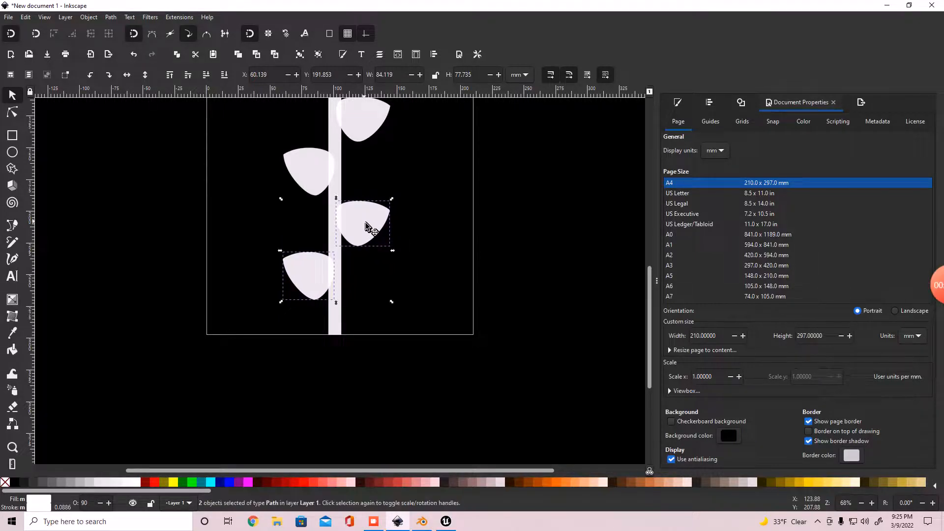
- Look over the whole plant silhouette from its head to the shaft's base, checking the leaf placement
scroll(396, 221, up, 12)
click(504, 206)
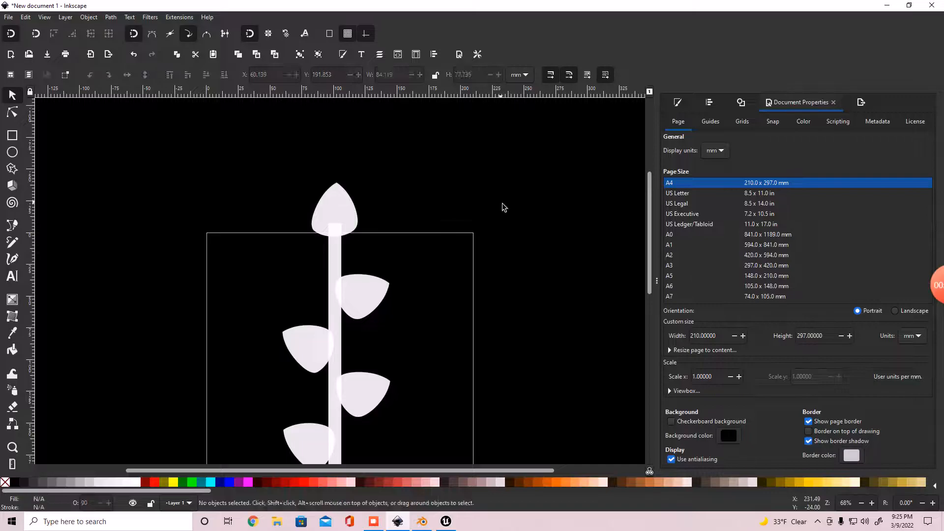
scroll(504, 206, down, 7)
scroll(505, 207, up, 11)
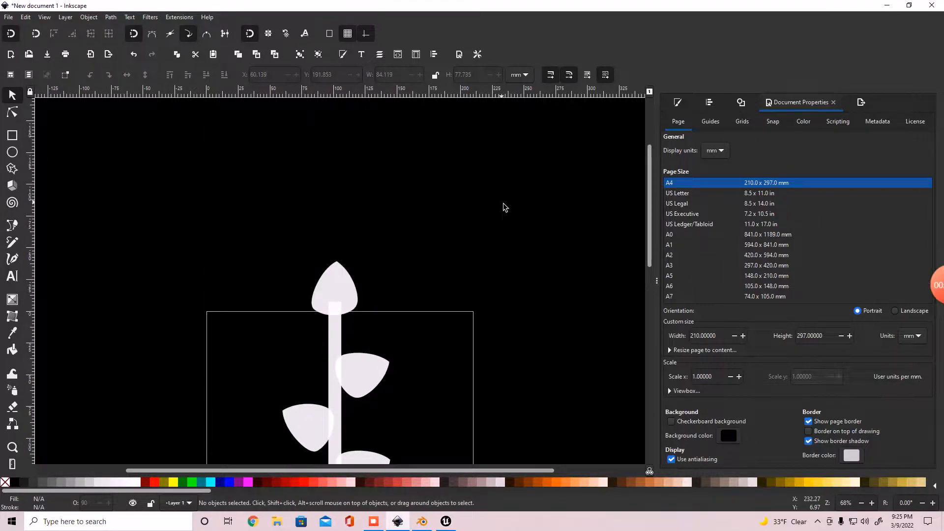
scroll(503, 208, up, 3)
scroll(503, 209, down, 14)
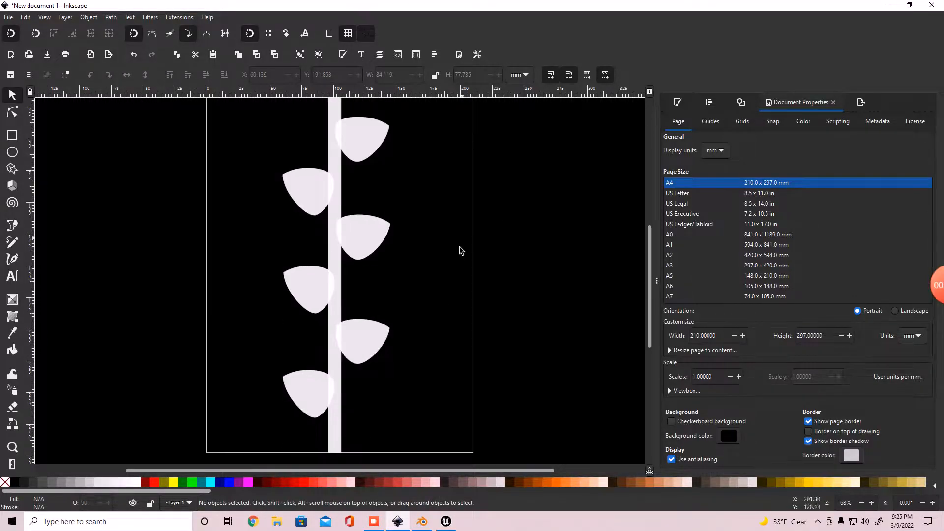
scroll(452, 325, up, 8)
scroll(452, 330, down, 2)
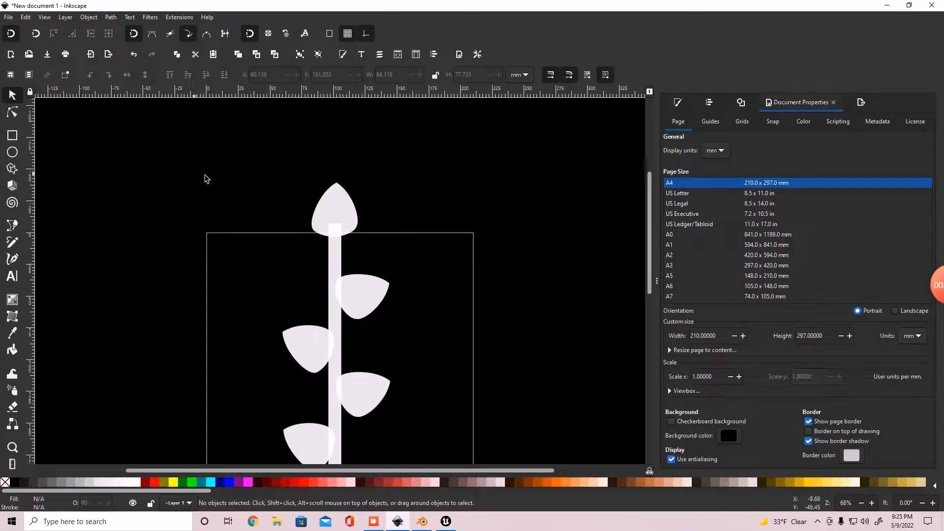
scroll(206, 170, down, 4)
scroll(205, 145, up, 4)
- Select the head, the shaft and all six leaves, with the PNG export settings open for the selection
drag(180, 155, 475, 352)
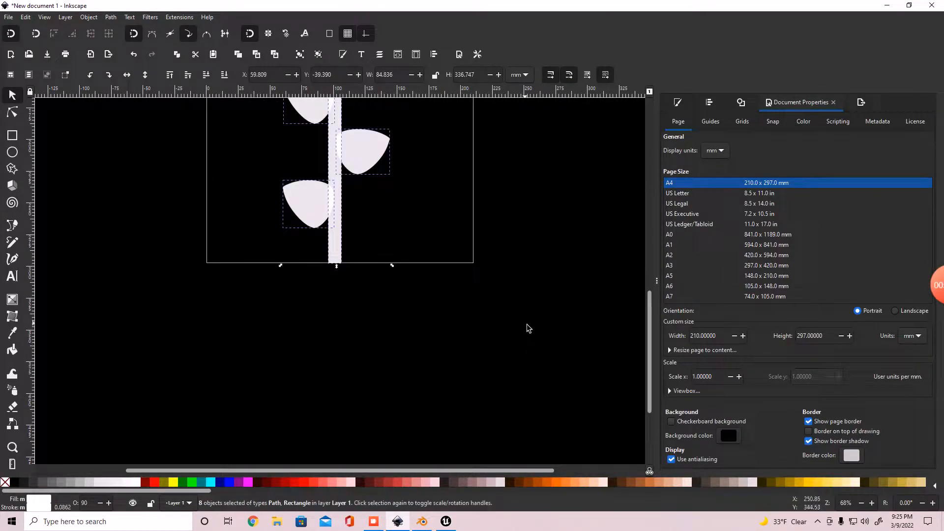
click(864, 102)
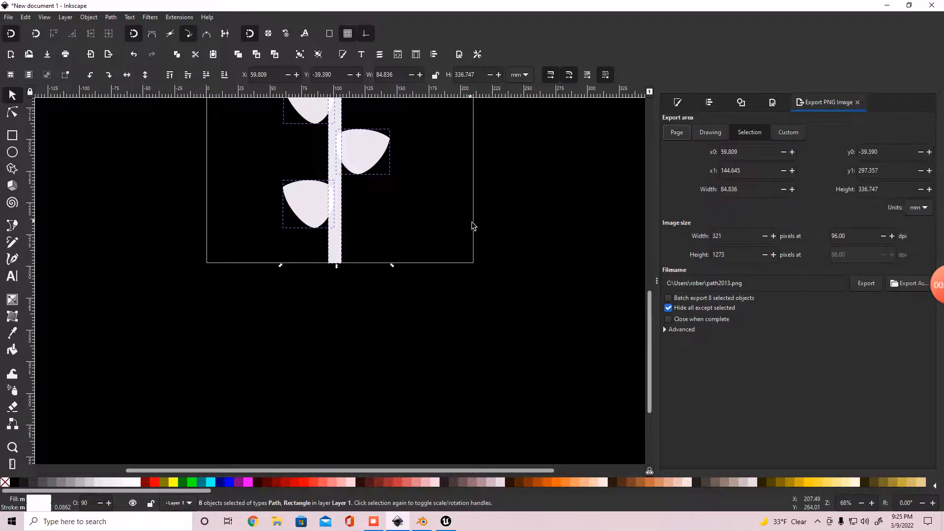
scroll(472, 225, up, 6)
shift+click(333, 369)
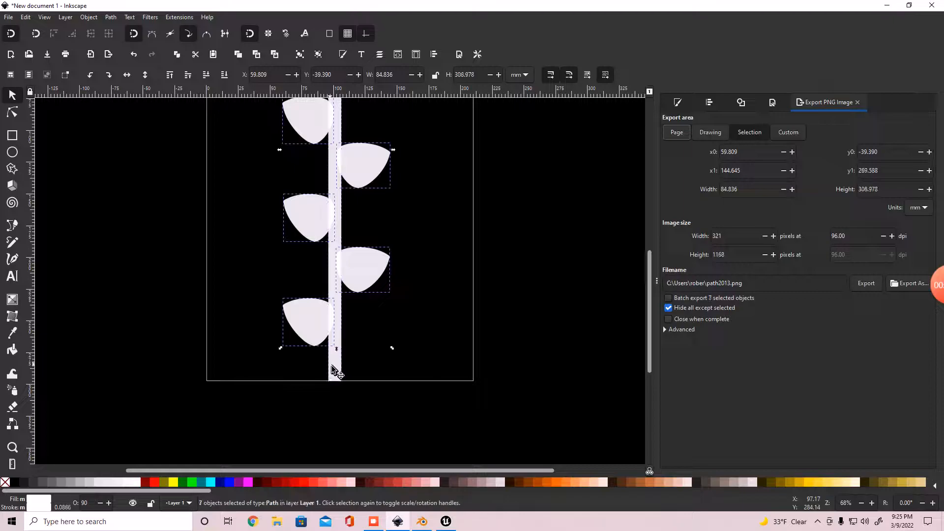
shift+click(334, 373)
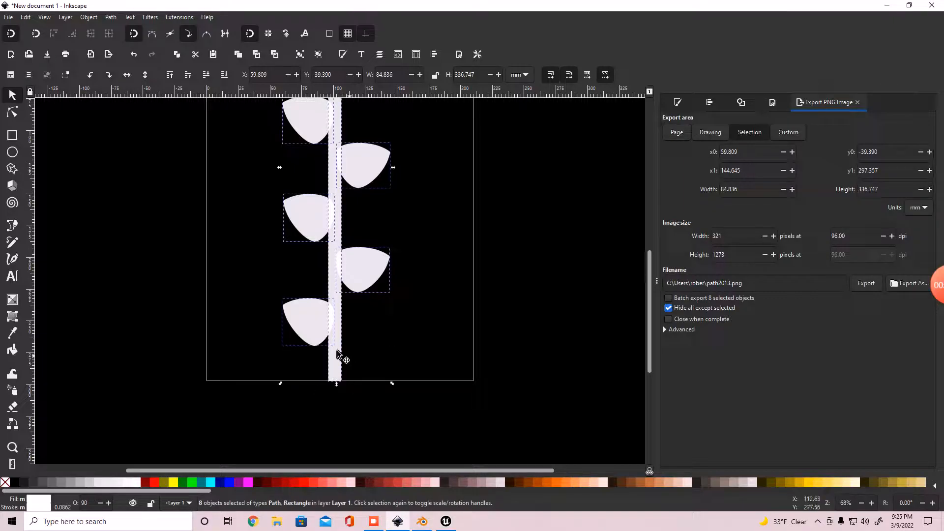
- Export the selected shapes as Weat.png into the Desktop folder Stylized_Game_Tutorial/Pictures/Foliage
click(902, 288)
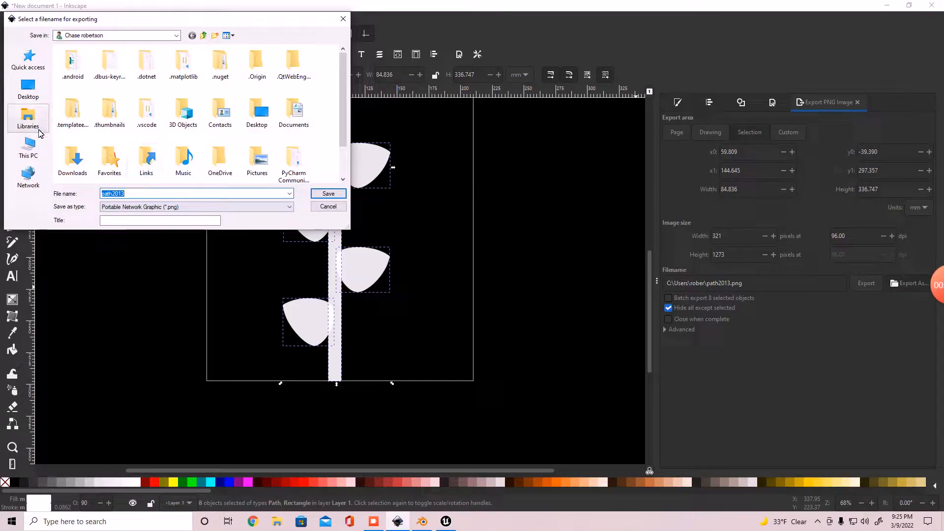
click(28, 147)
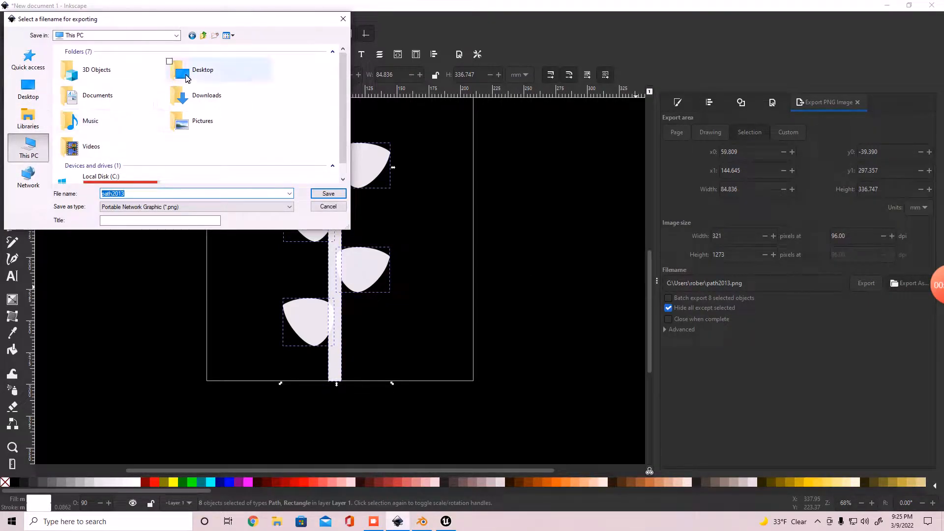
double_click(186, 78)
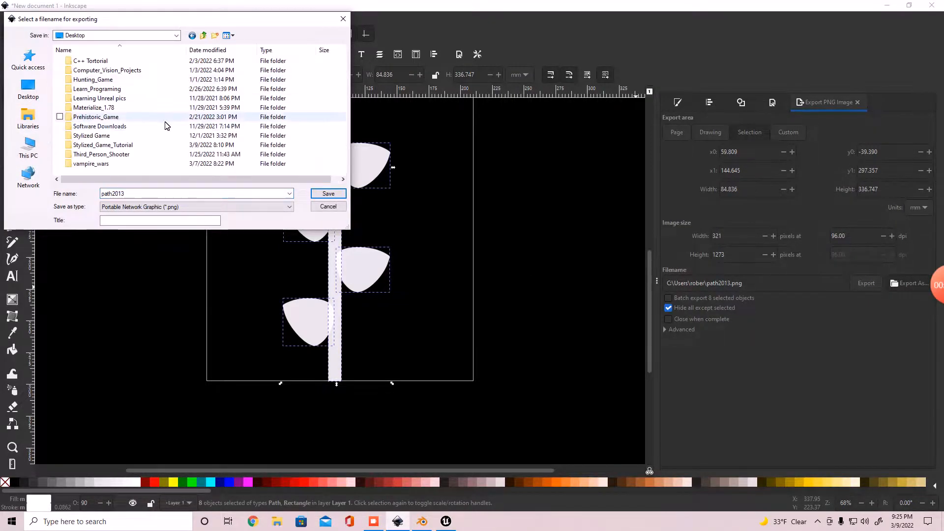
double_click(135, 146)
double_click(92, 79)
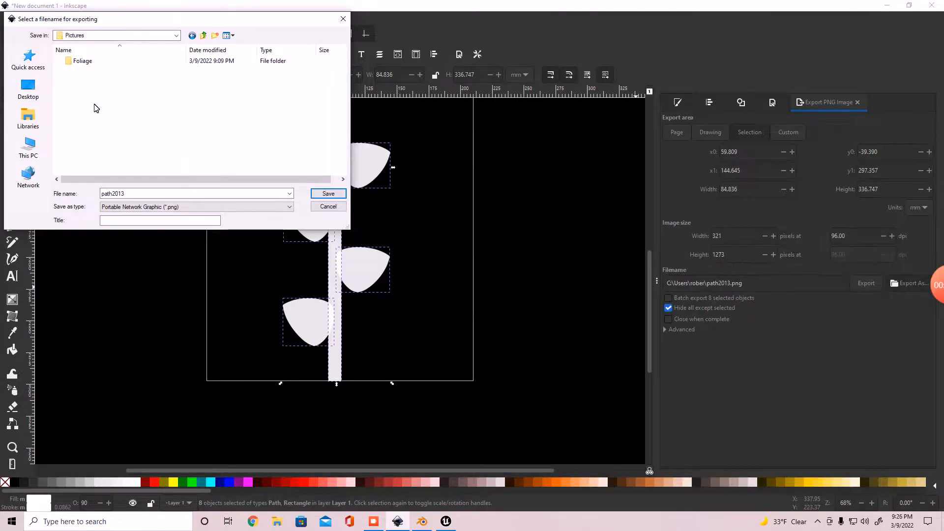
double_click(79, 61)
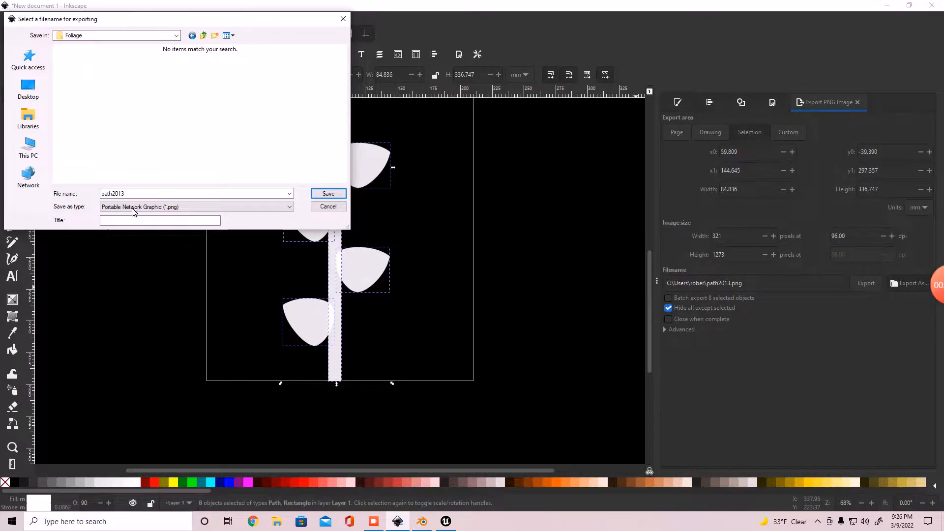
double_click(147, 193)
key(BackSpace)
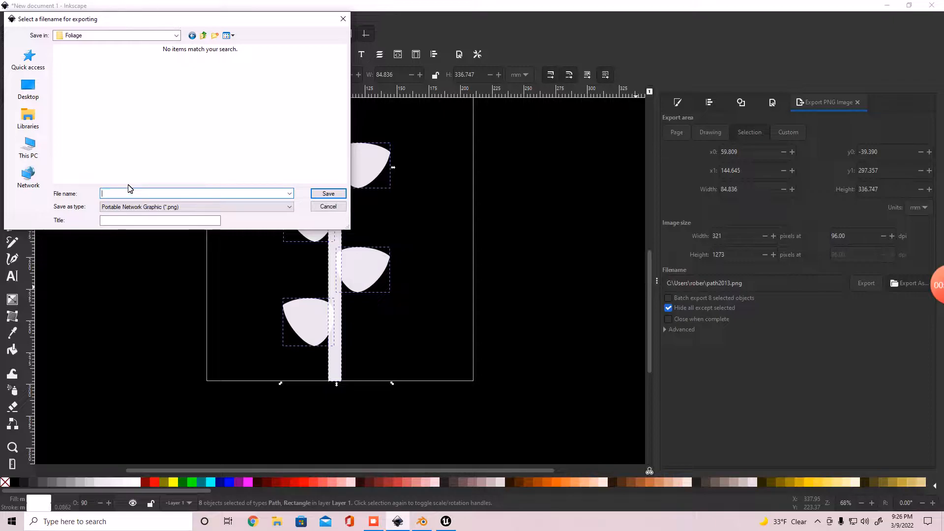
text(Weat)
key(Return)
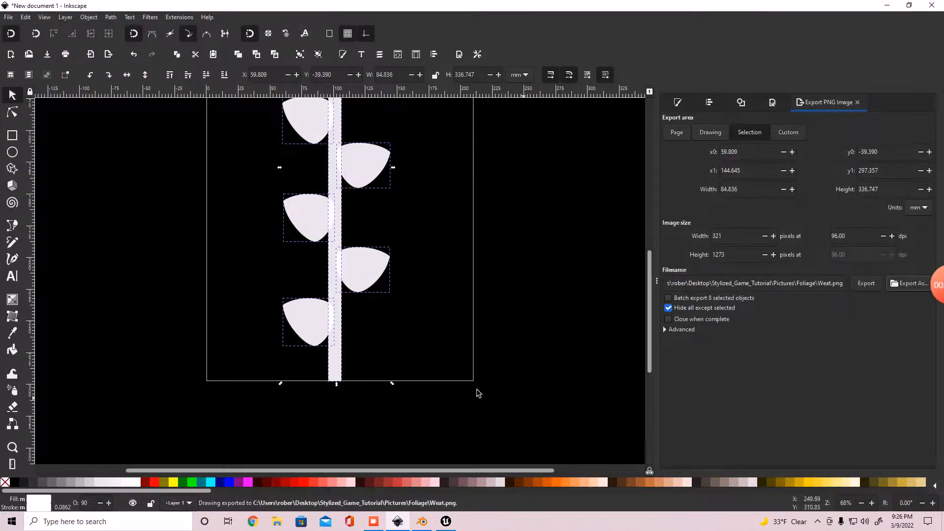
scroll(417, 294, up, 5)
click(514, 274)
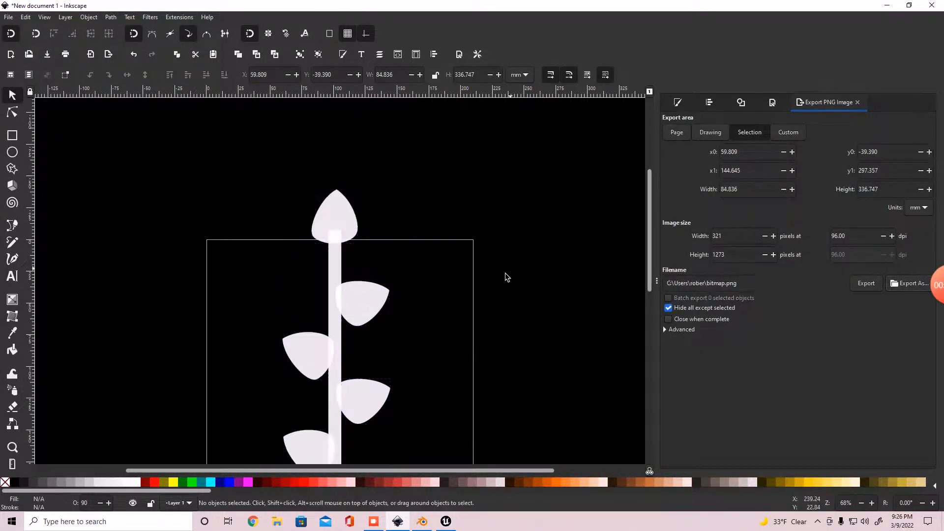
drag(293, 254, 429, 394)
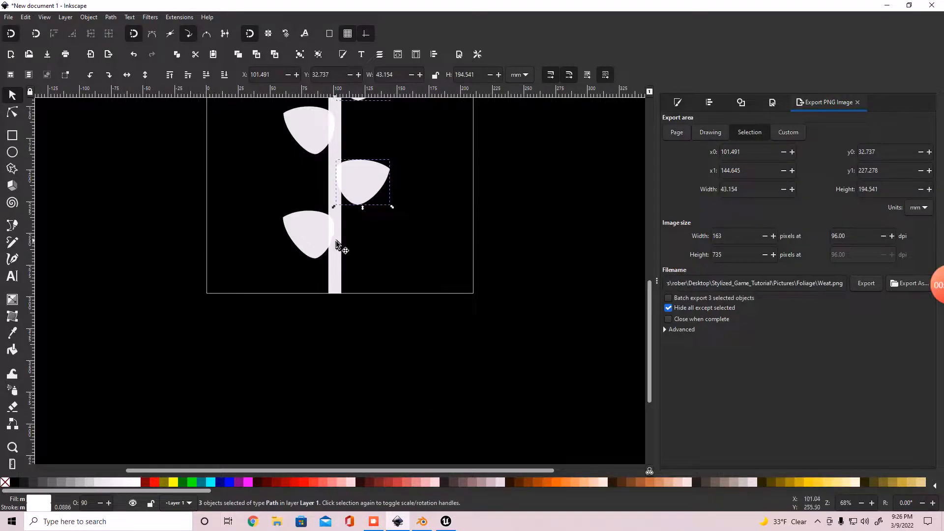
drag(246, 357, 424, 290)
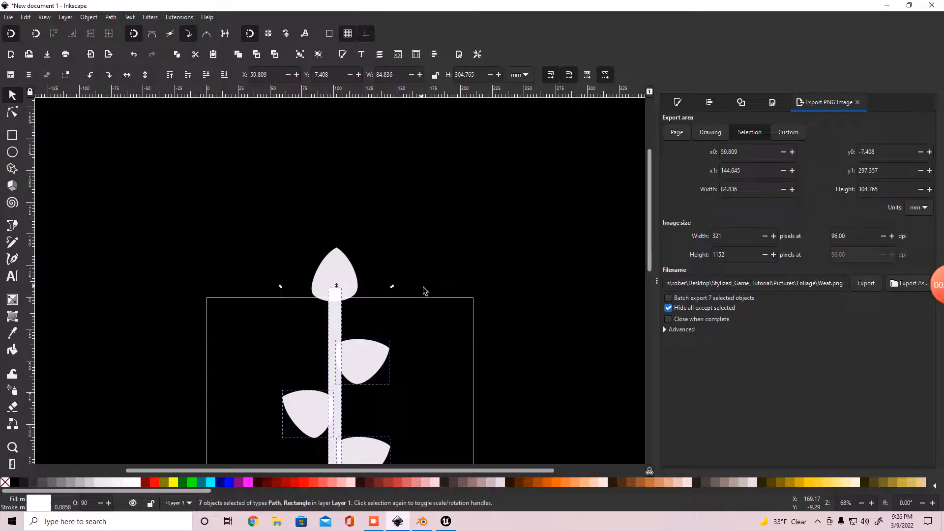
key(Delete)
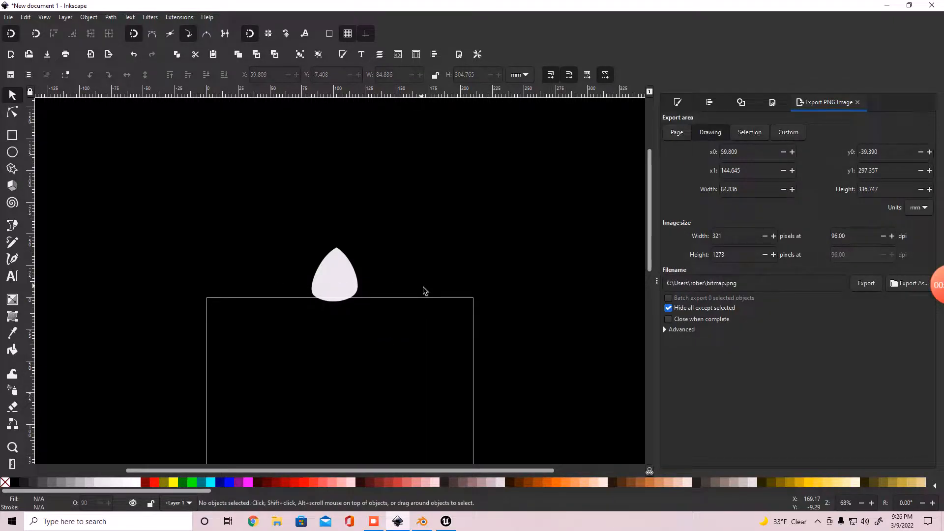
key(ctrl+z)
- Delete the uppermost and lowermost leaf pairs, keeping only the middle pair on the shaft
scroll(418, 295, down, 5)
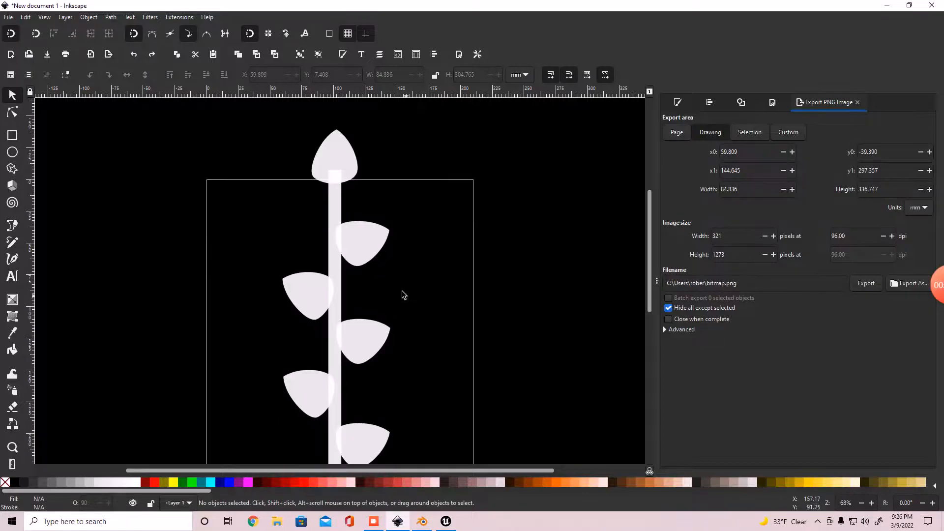
click(362, 248)
shift+click(315, 298)
scroll(315, 297, down, 6)
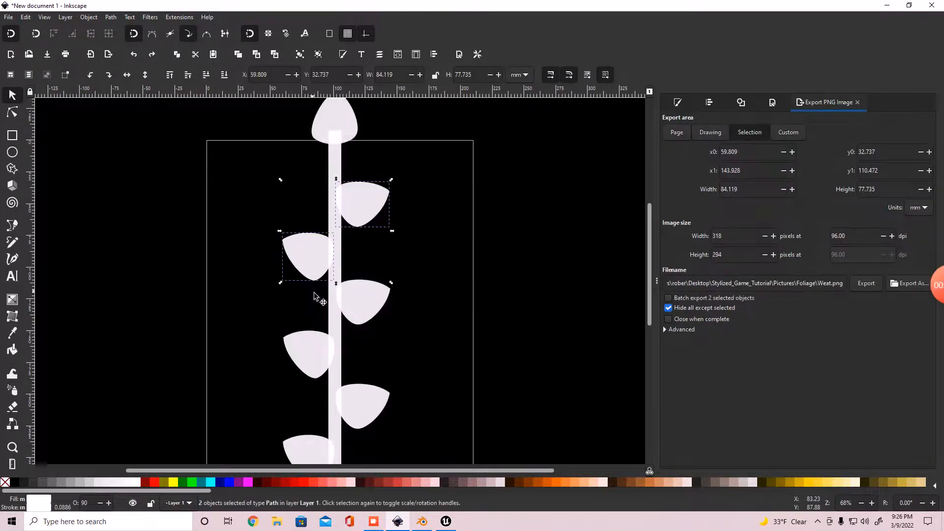
shift+click(363, 281)
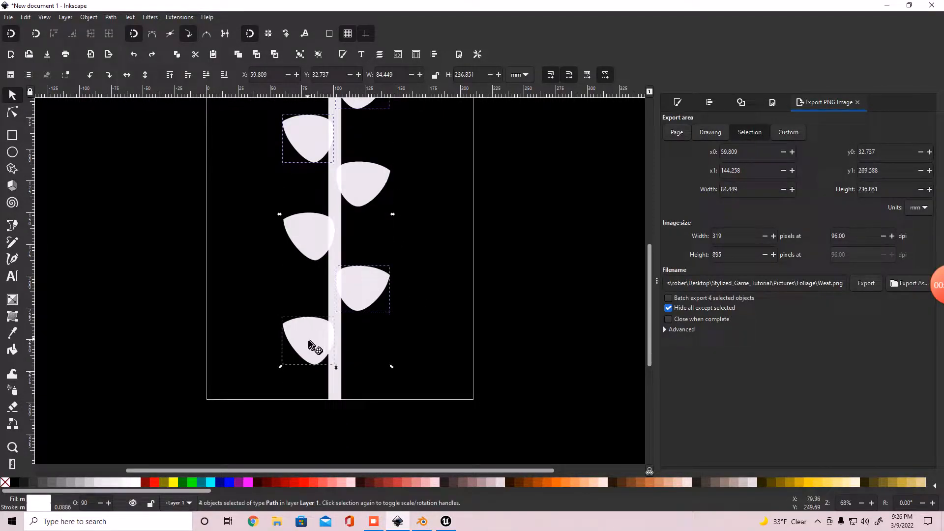
key(Delete)
- Stretch the head atop the shaft upward into a pointed petal about 73.5 mm tall
scroll(310, 344, up, 6)
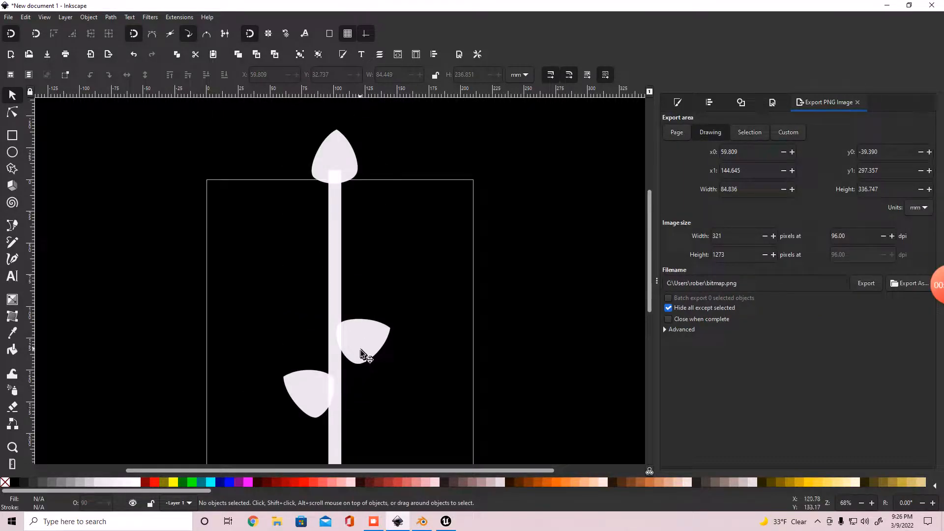
click(350, 164)
scroll(344, 197, up, 3)
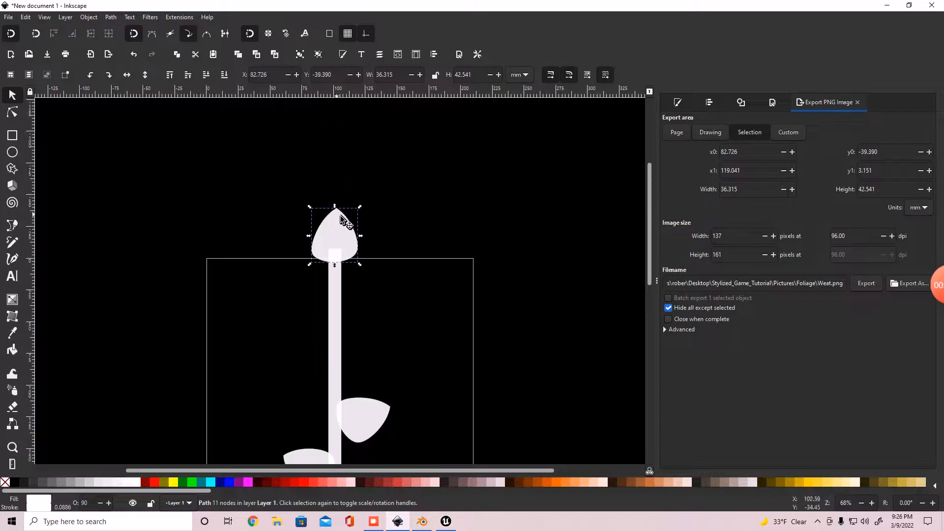
drag(336, 209, 336, 168)
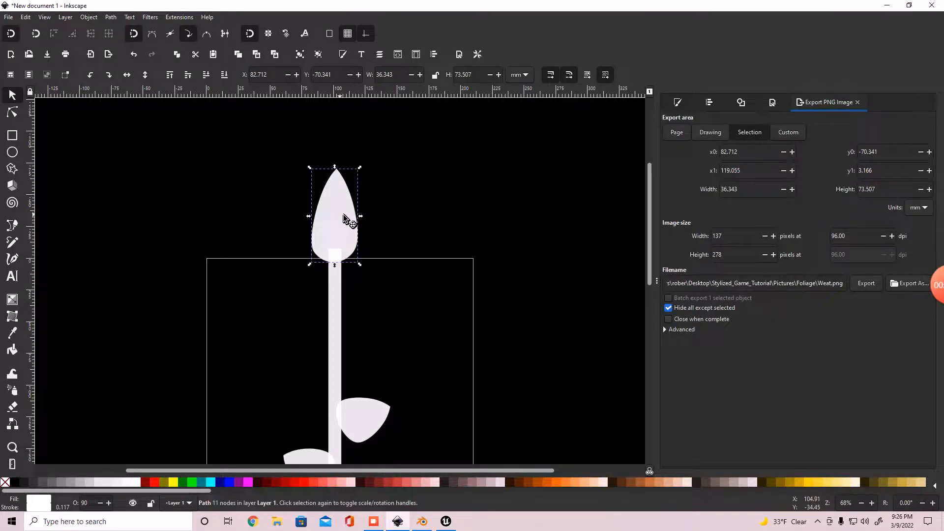
- Add a copy of the tall petal, tilt it to the right and overlap it with the central petal above the shaft
key(ctrl+v)
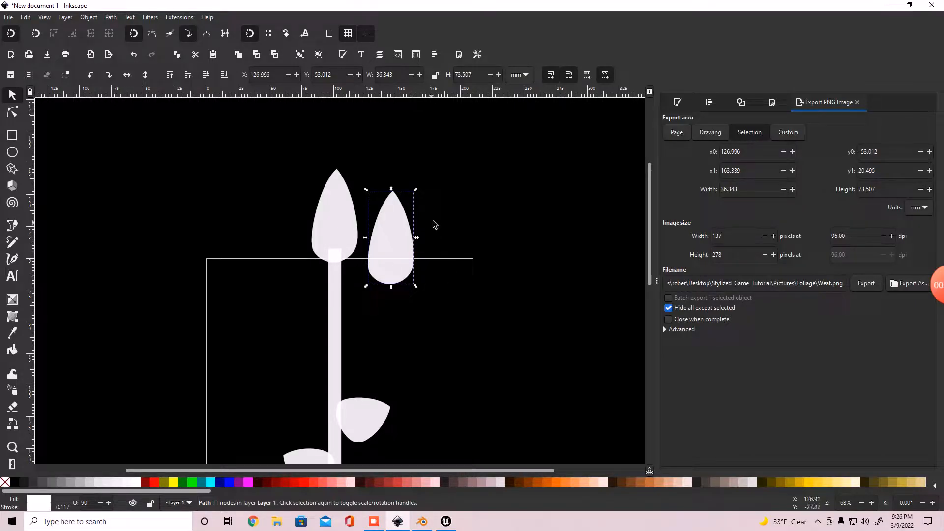
click(412, 238)
drag(424, 196, 446, 214)
drag(394, 257, 372, 238)
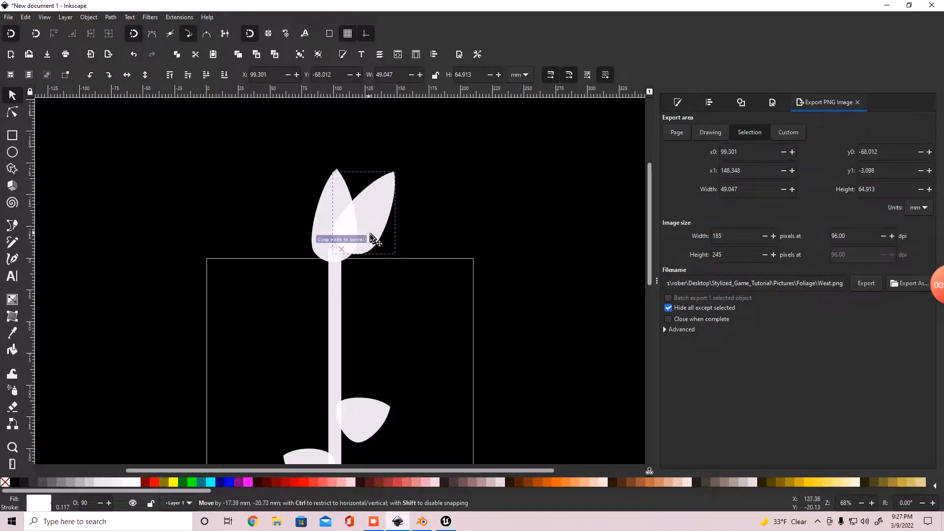
drag(370, 238, 359, 233)
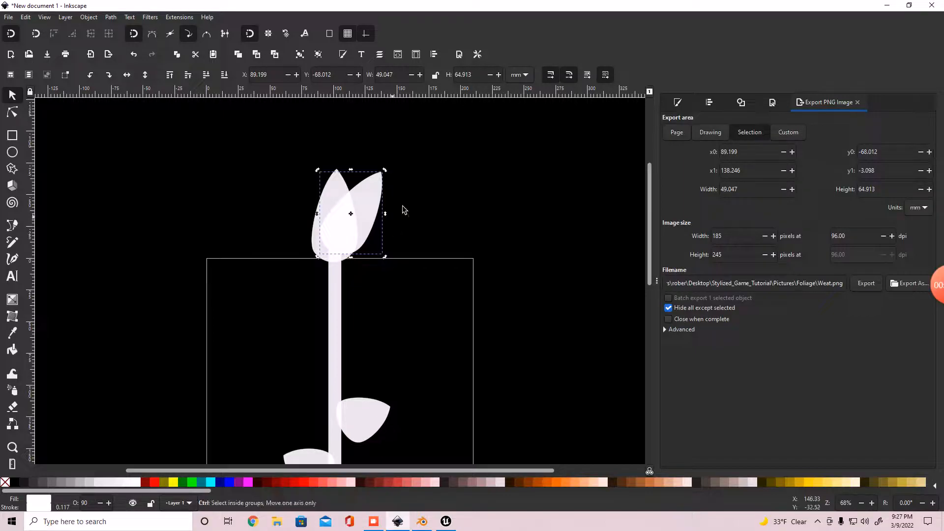
- Add another petal copy, tilt it to the left and overlap it with the central petal's left side
key(ctrl+v)
drag(444, 189, 298, 236)
drag(270, 158, 268, 192)
drag(315, 218, 335, 230)
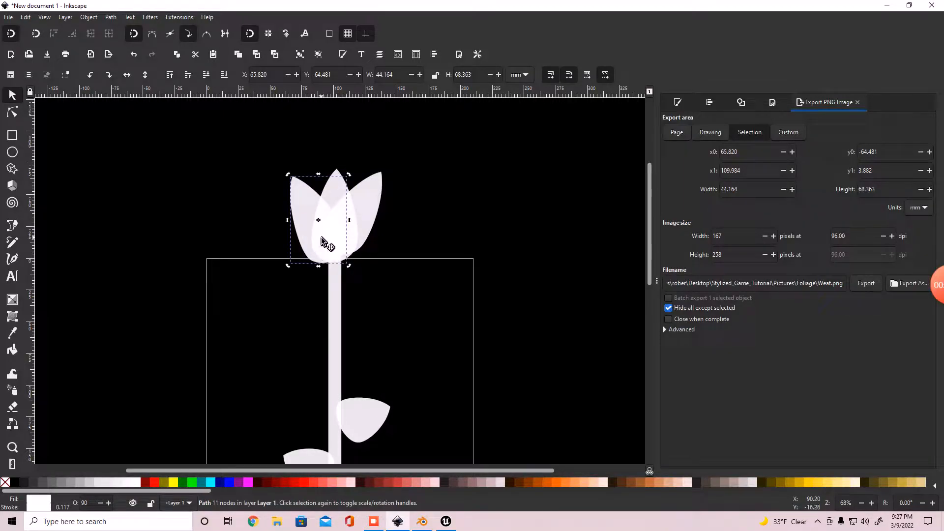
- Paste another upright petal, rotate it strongly to the left and place it as the flower's outer left petal
key(ctrl+v)
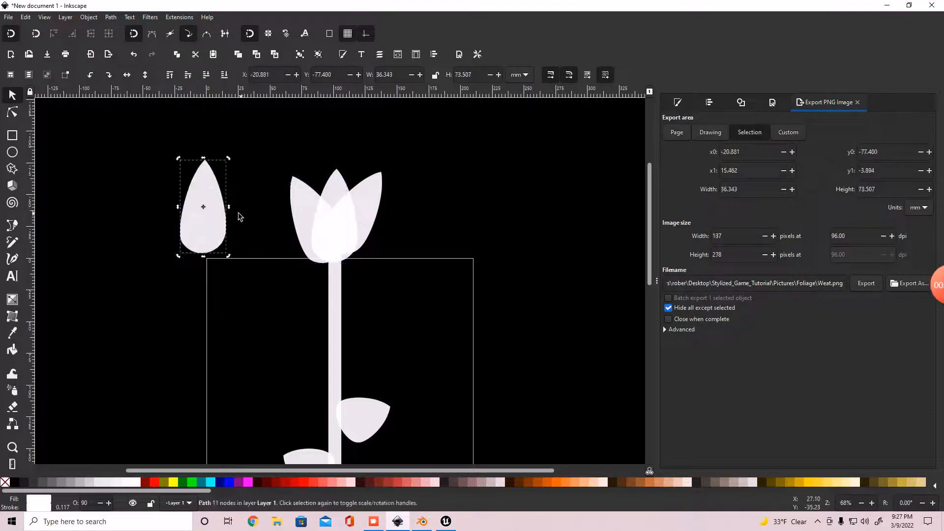
click(202, 173)
click(206, 189)
drag(185, 160, 99, 202)
drag(180, 206, 310, 251)
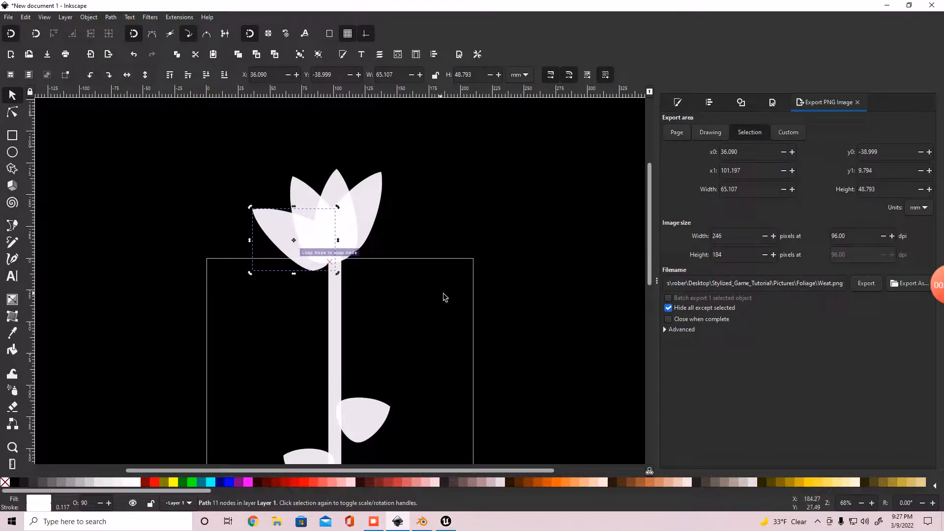
- Paste a copy of the outer left petal, rotate it to point right and place it as the outer right petal
key(ctrl+v)
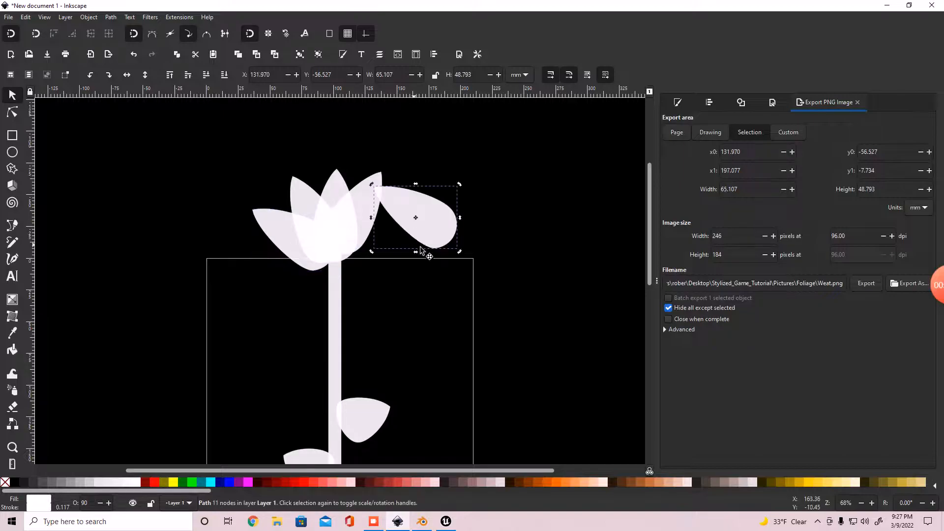
drag(459, 255, 335, 274)
drag(408, 233, 383, 238)
click(440, 249)
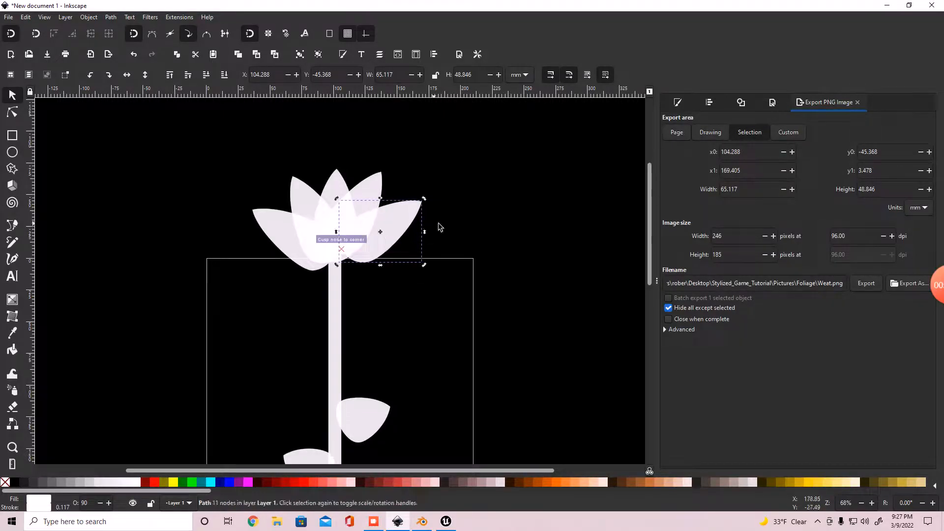
click(401, 245)
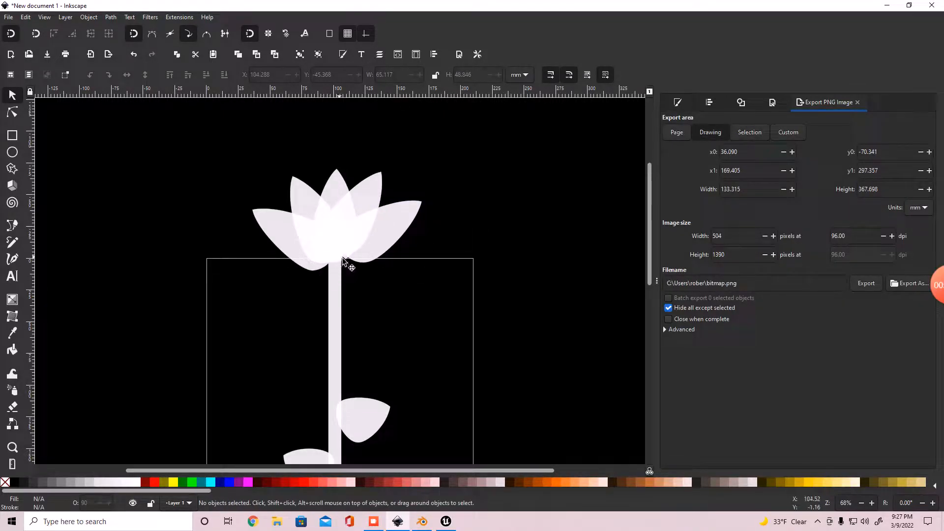
- Select all five petals, the shaft and both leaves, and export the selection as Flower.png in the Foliage folder
scroll(446, 232, down, 3)
scroll(452, 228, up, 4)
scroll(453, 228, down, 4)
scroll(455, 232, down, 5)
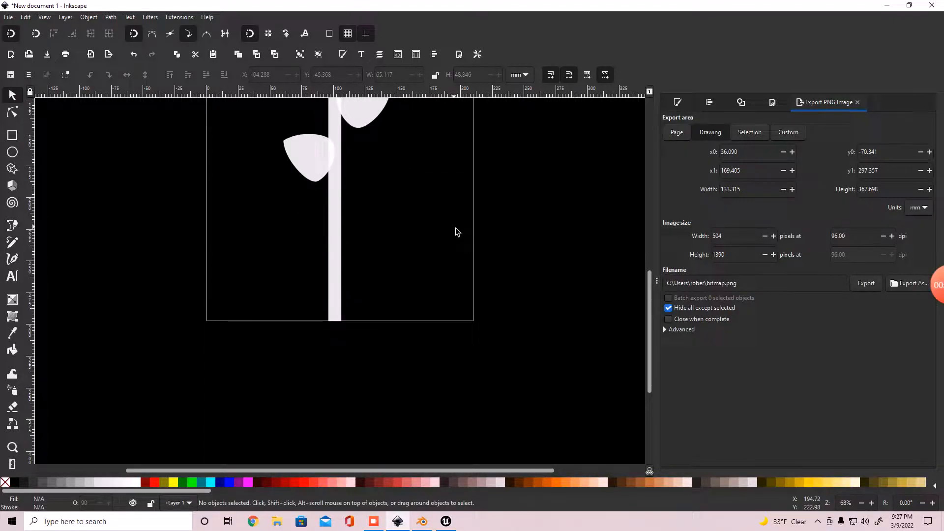
scroll(457, 232, up, 10)
drag(231, 198, 480, 440)
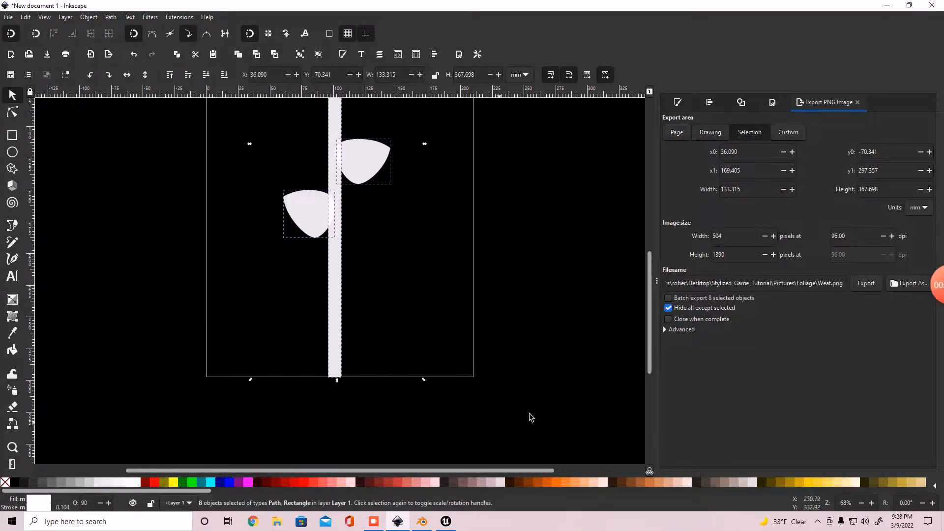
click(900, 285)
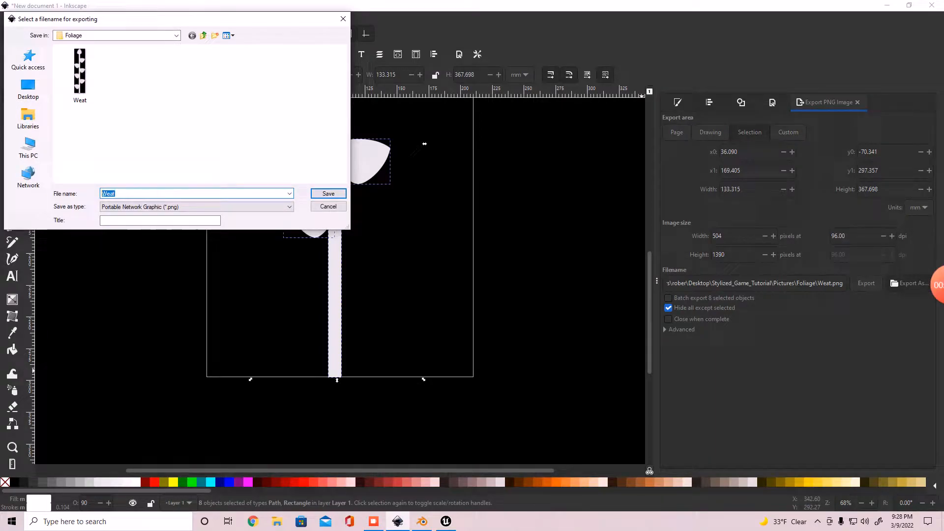
text(Flopwer)
key(BackSpace)
text(F)
key(Return)
- Delete the five petals, the shaft and the right leaf, keeping only the lower left leaf
scroll(411, 268, up, 5)
click(427, 264)
scroll(398, 309, down, 5)
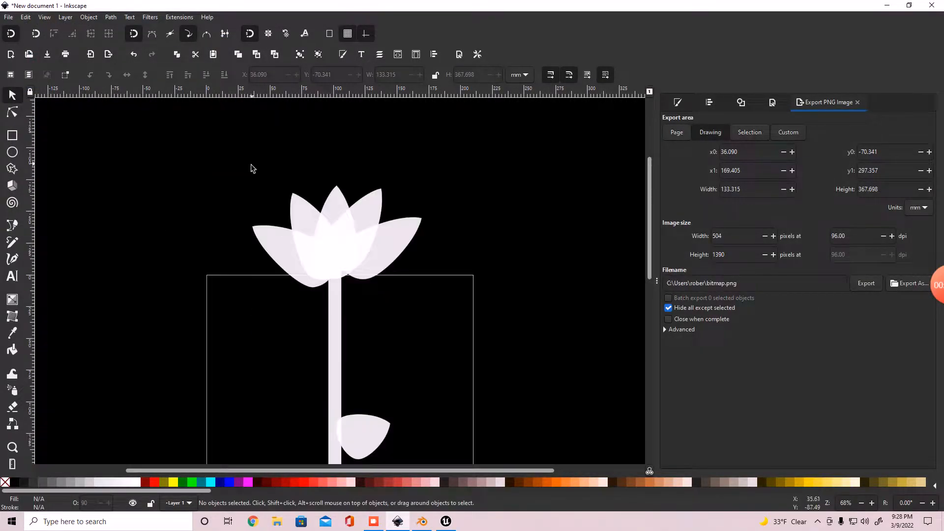
drag(236, 163, 455, 274)
key(Delete)
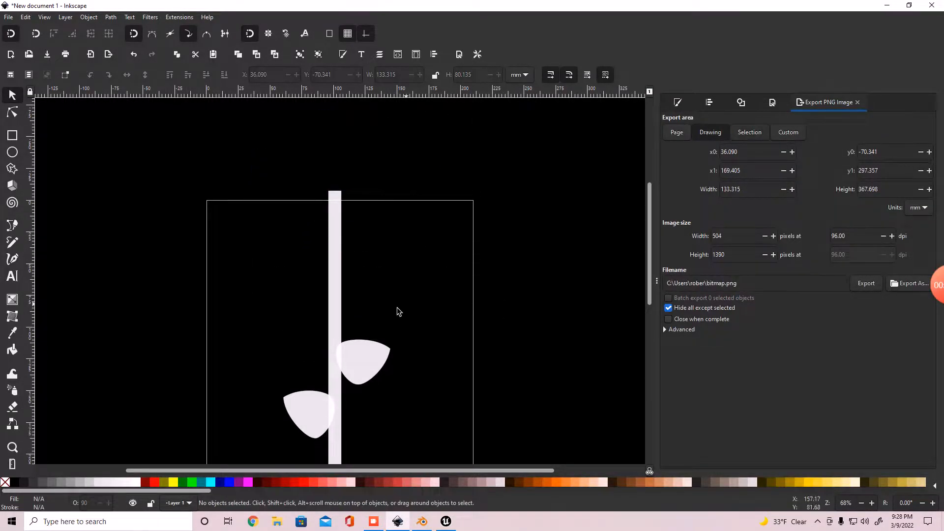
click(337, 308)
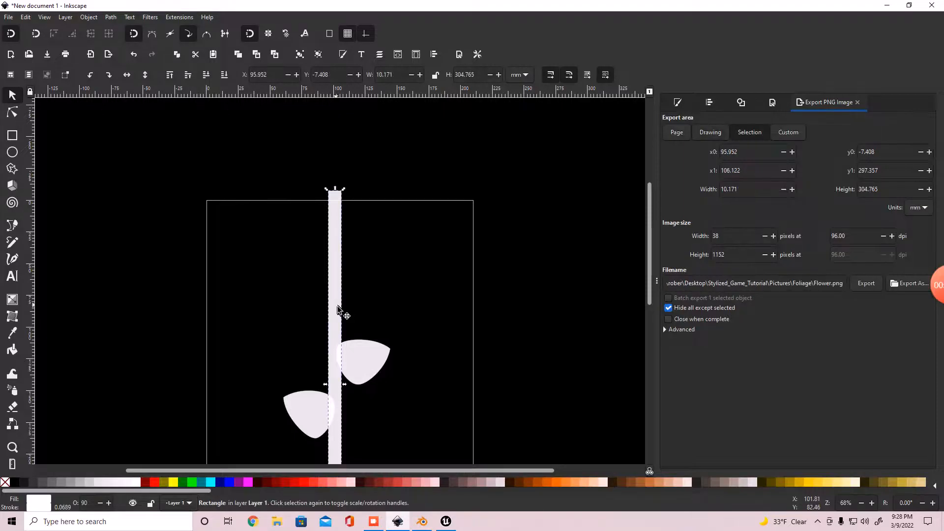
key(Delete)
click(364, 376)
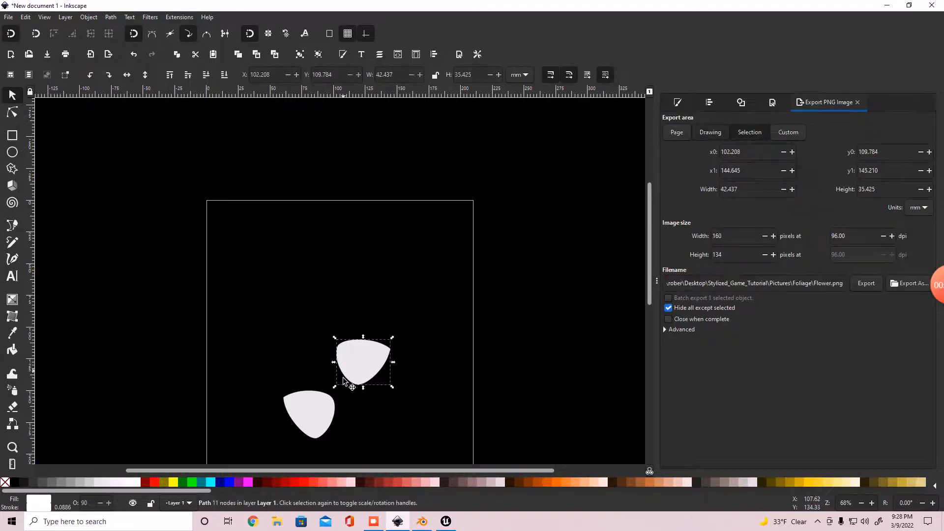
key(Delete)
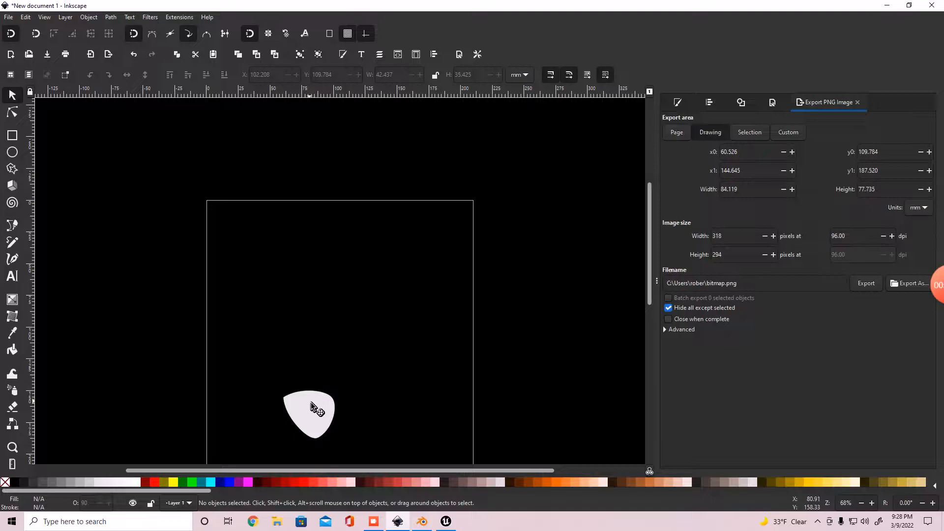
- Rotate the remaining leaf about 71° so its tip points up, and move it to the page's upper left corner
click(311, 406)
click(324, 412)
drag(341, 389, 354, 471)
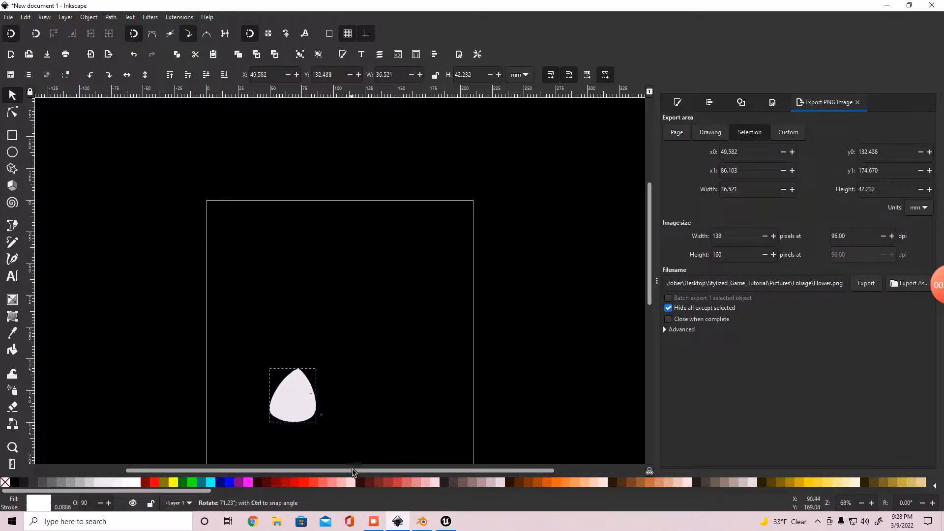
drag(296, 404, 249, 259)
click(314, 286)
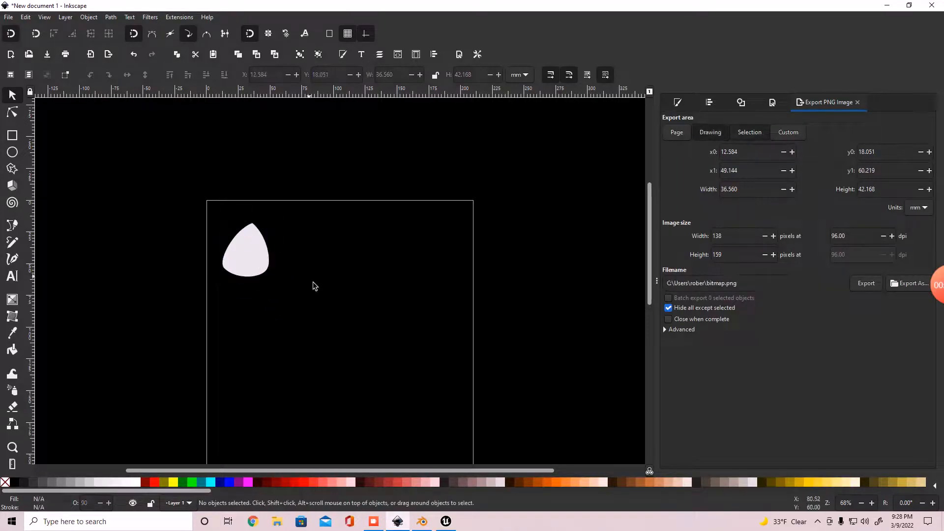
- Shrink the leaf, straighten it to about 31.5 by 37.6 mm and nudge it closer to the page corner
click(237, 269)
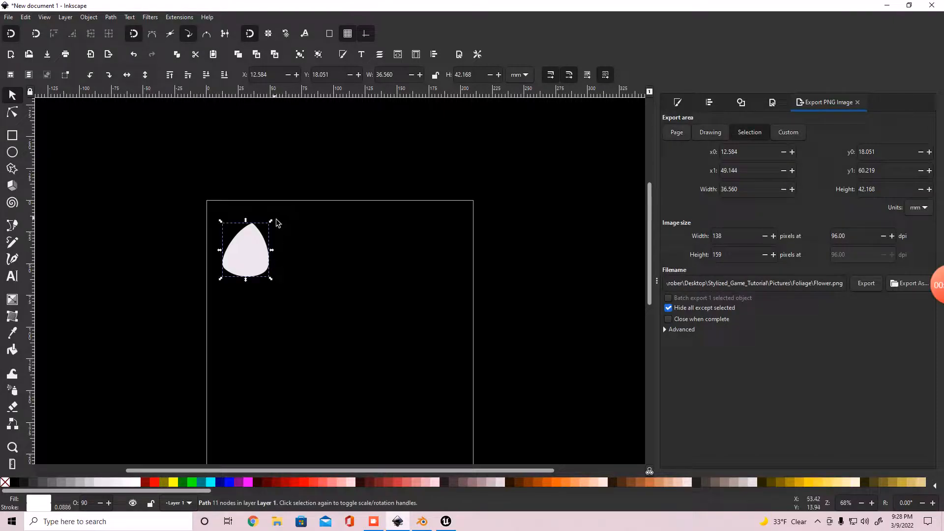
drag(272, 226, 265, 229)
click(253, 258)
drag(236, 269, 228, 257)
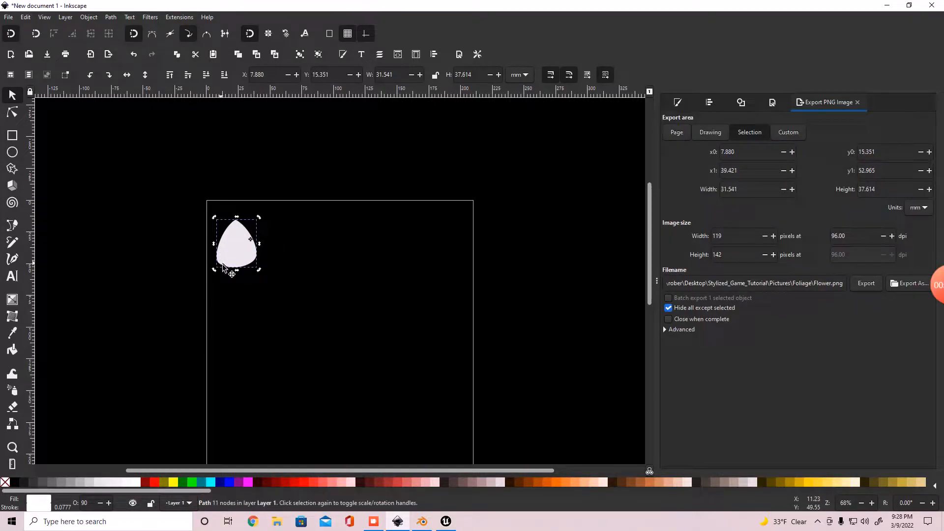
click(310, 268)
- Paste 28 copies of the leaf scattered over the whole page, from the upper edge down past the lower edge
key(ctrl+v)
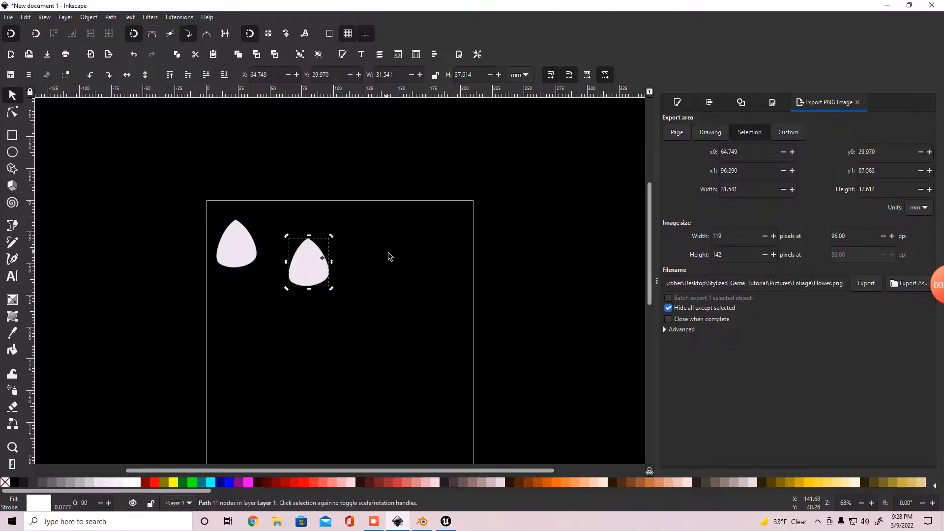
key(ctrl+v)
key(ctrl+v)
key(ctrl+v)
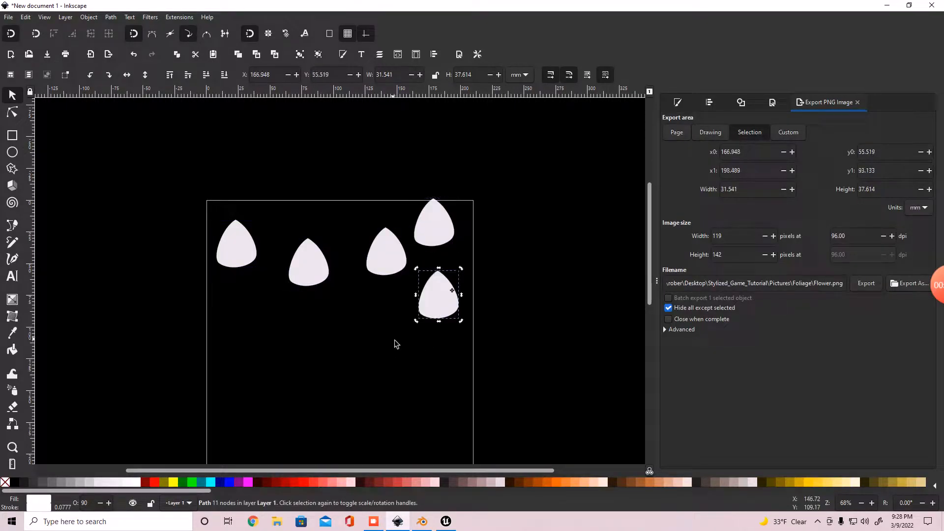
key(ctrl+v)
key(ctrl+v)
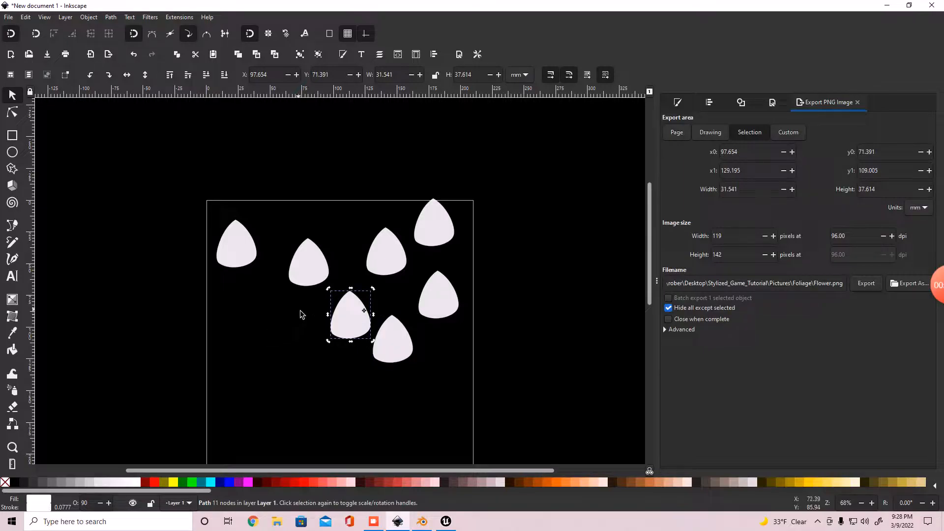
key(ctrl+v)
key(ctrl+v)
key(ctrl+v)
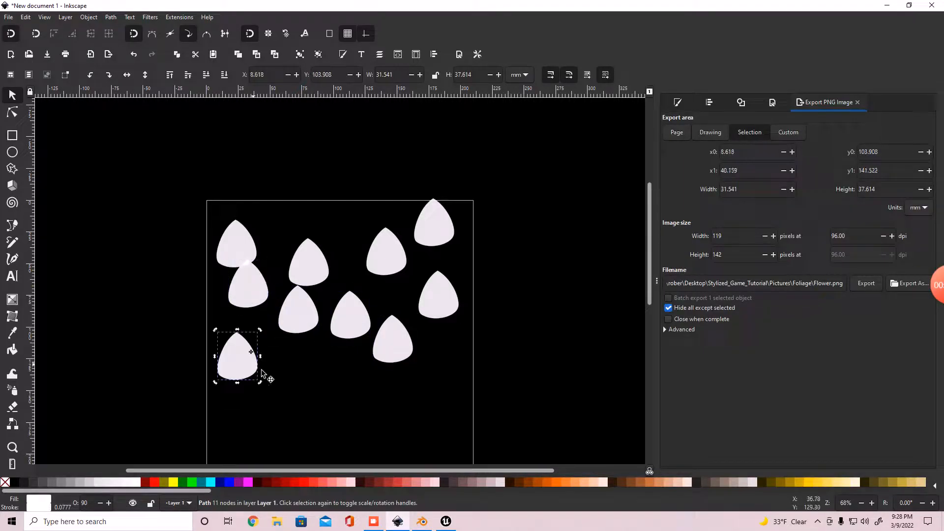
key(ctrl+v)
key(ctrl+v)
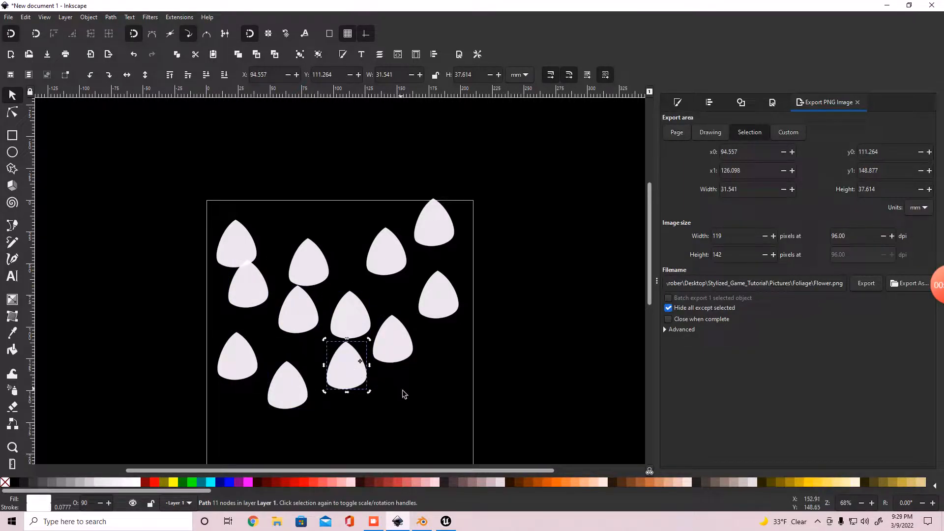
key(ctrl+v)
key(ctrl+v)
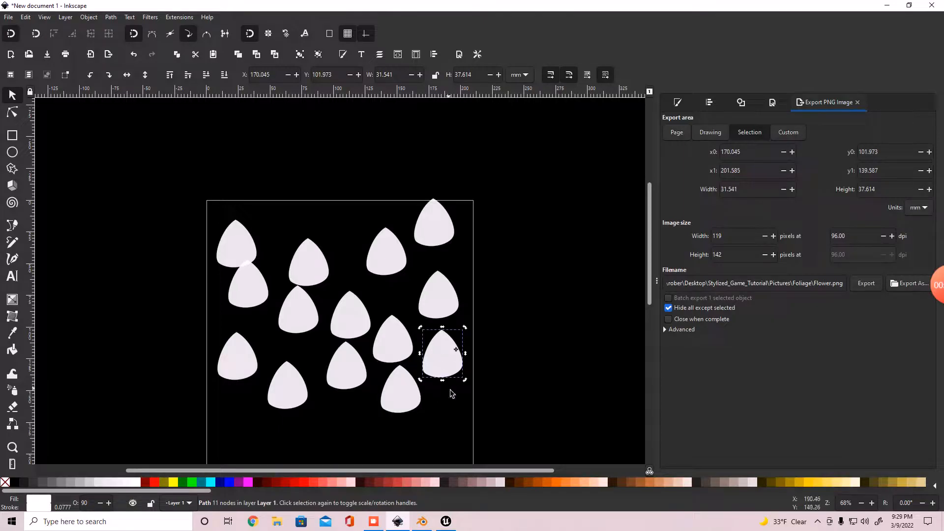
scroll(450, 393, down, 4)
key(ctrl+v)
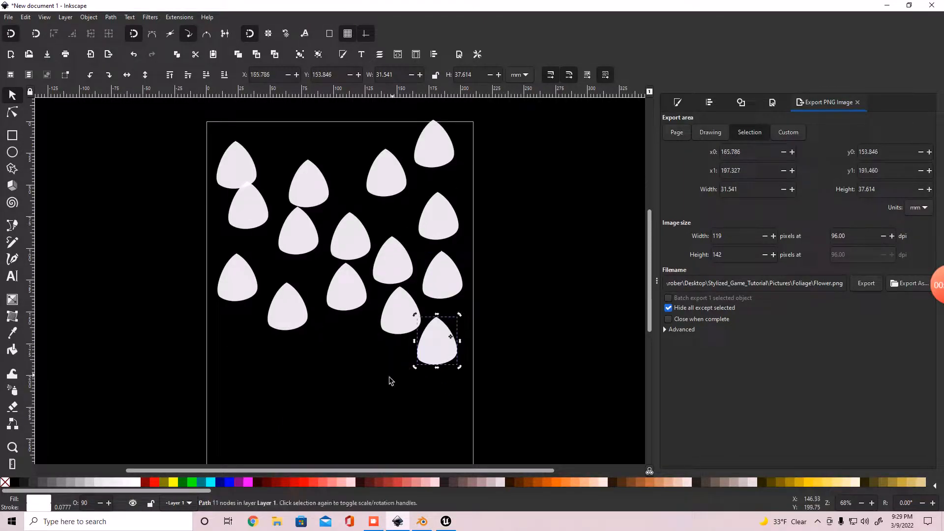
key(ctrl+v)
key(ctrl+v)
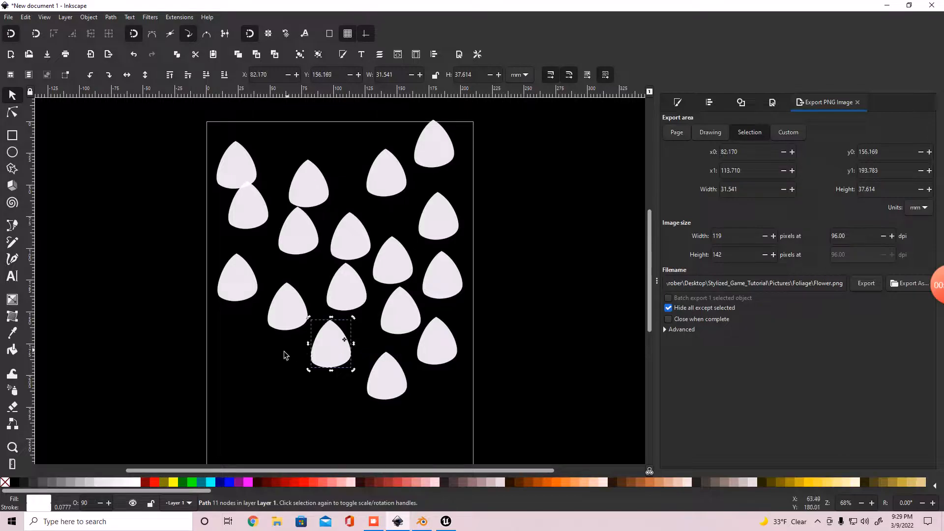
key(ctrl+v)
key(ctrl+v)
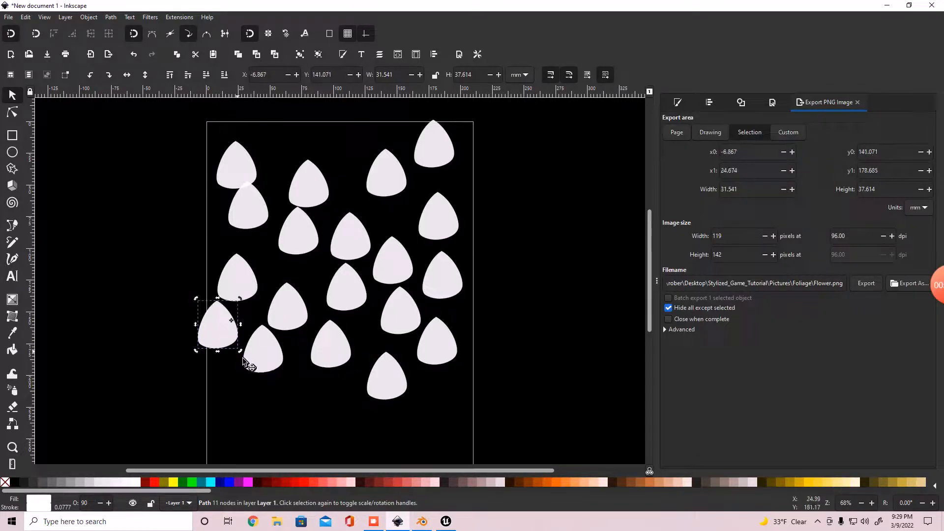
key(ctrl+v)
key(ctrl+v)
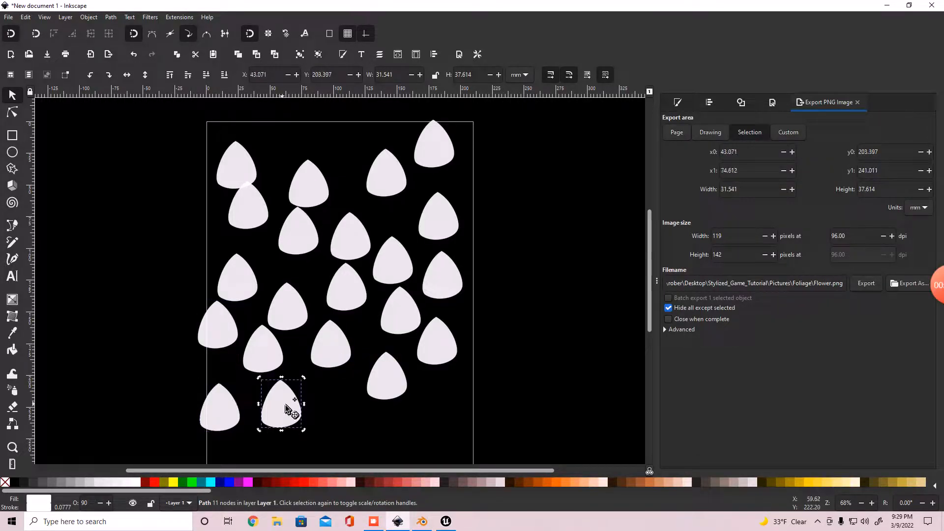
key(ctrl+v)
key(ctrl+v)
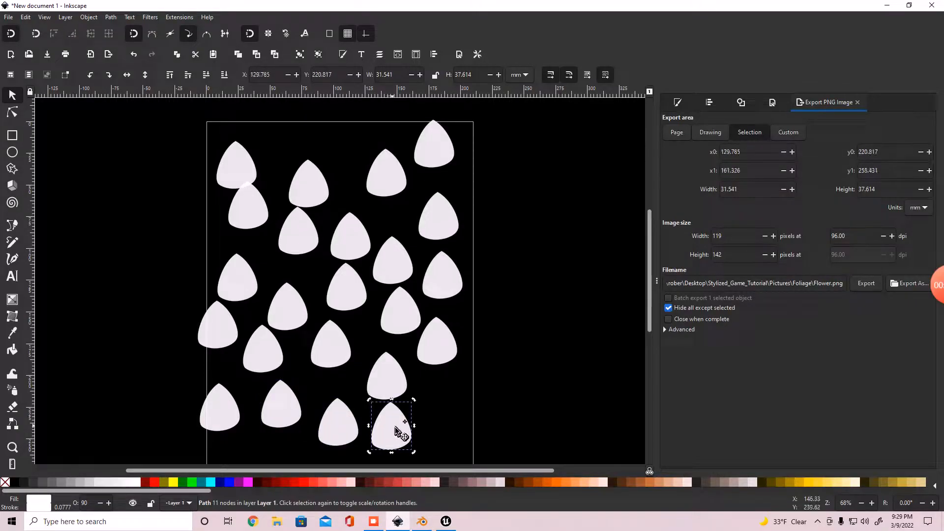
key(ctrl+v)
scroll(457, 415, down, 6)
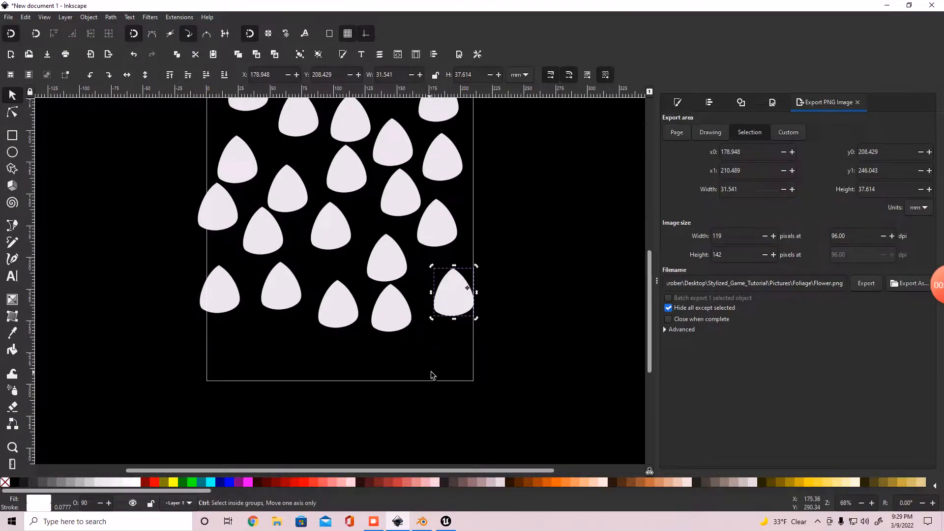
key(ctrl+v)
key(ctrl+v)
key(ctrl+v)
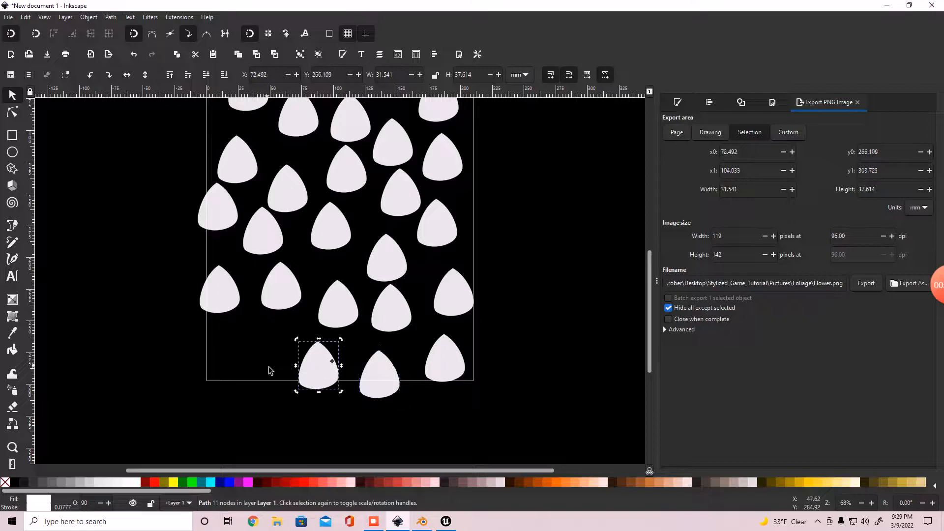
key(ctrl+v)
key(ctrl+v)
- Separate the crowded leaves near the page's upper edge, moving the overlapping second leaf to about X 14 mm, Y 57 mm
scroll(215, 353, up, 4)
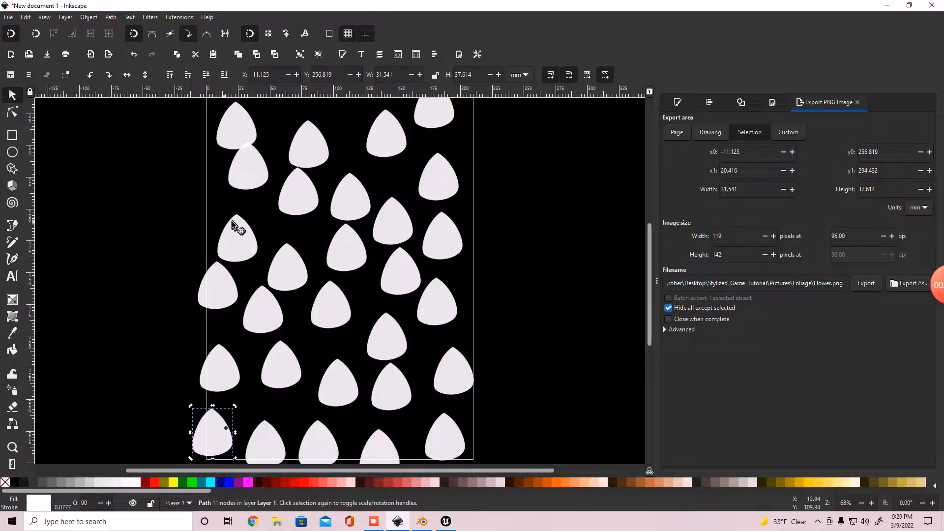
scroll(226, 227, up, 1)
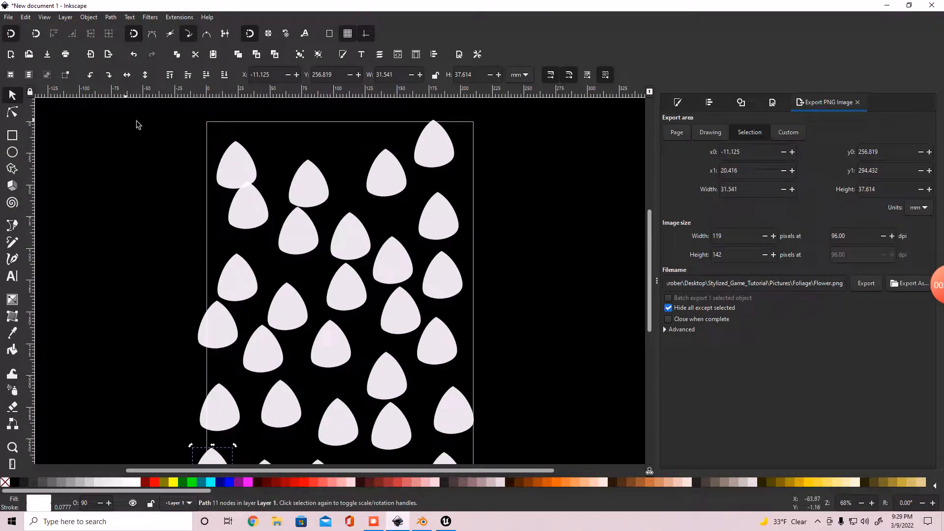
click(257, 211)
drag(257, 210, 252, 222)
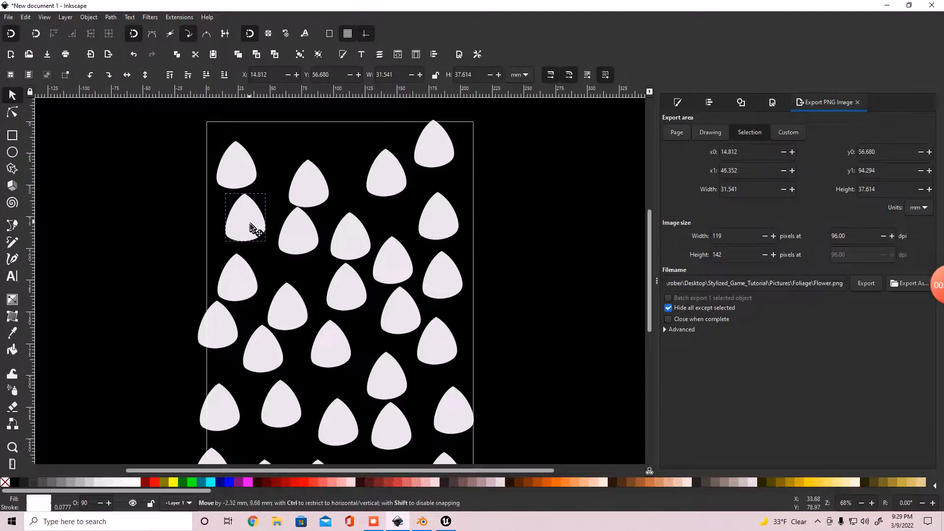
scroll(383, 205, down, 4)
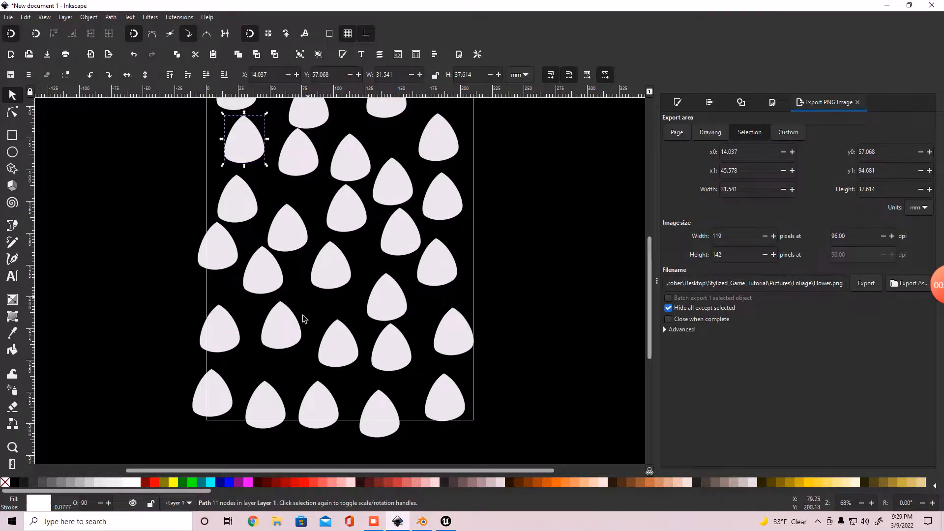
scroll(359, 370, up, 6)
click(317, 238)
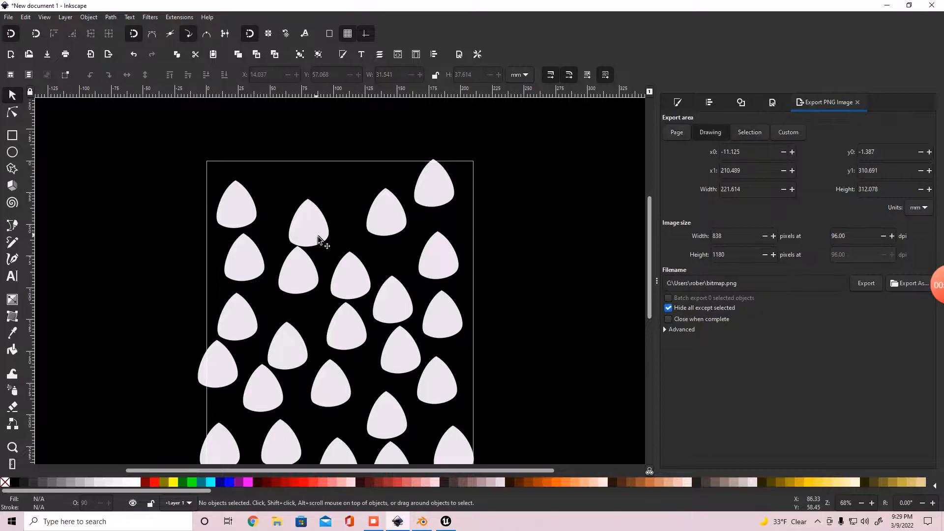
drag(313, 239, 320, 229)
scroll(315, 229, down, 4)
scroll(316, 228, up, 4)
- Select all 29 leaves and export the selection as Leaves.png in the Foliage folder
drag(154, 121, 485, 497)
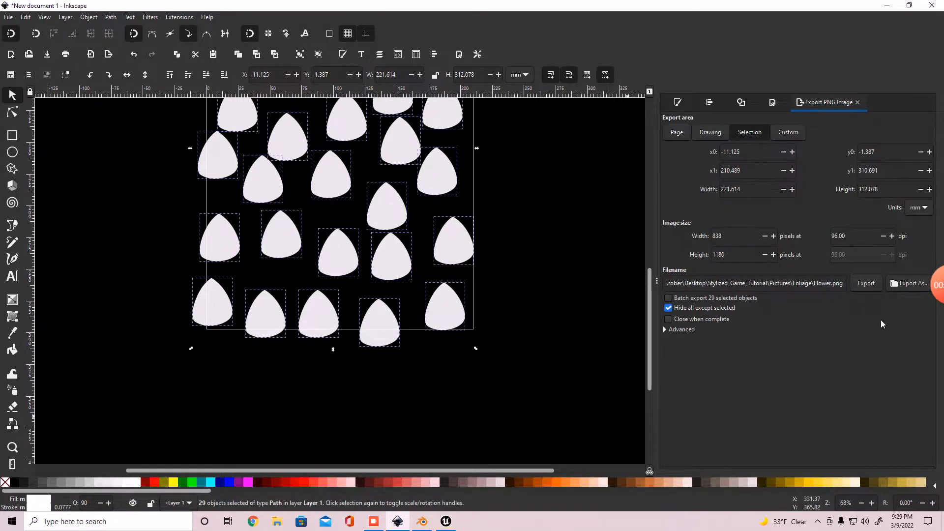
click(909, 284)
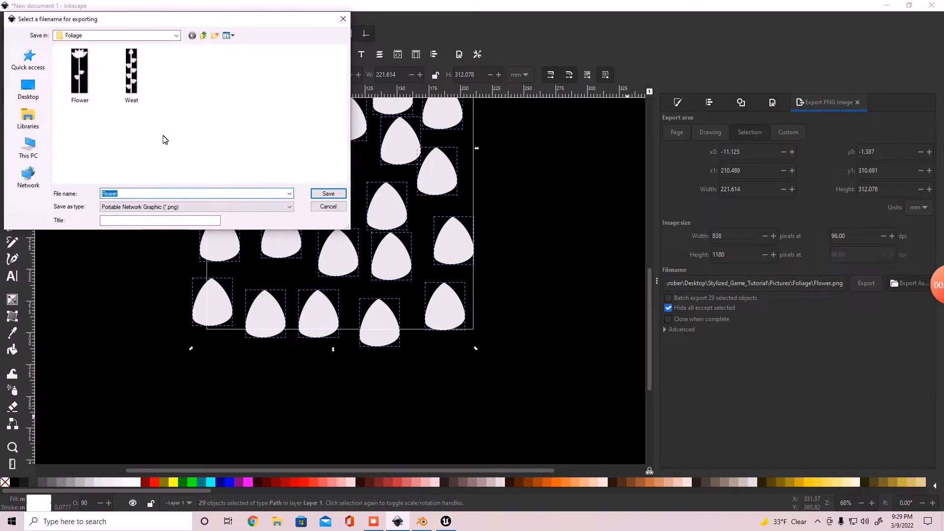
text(Leaves)
key(Return)
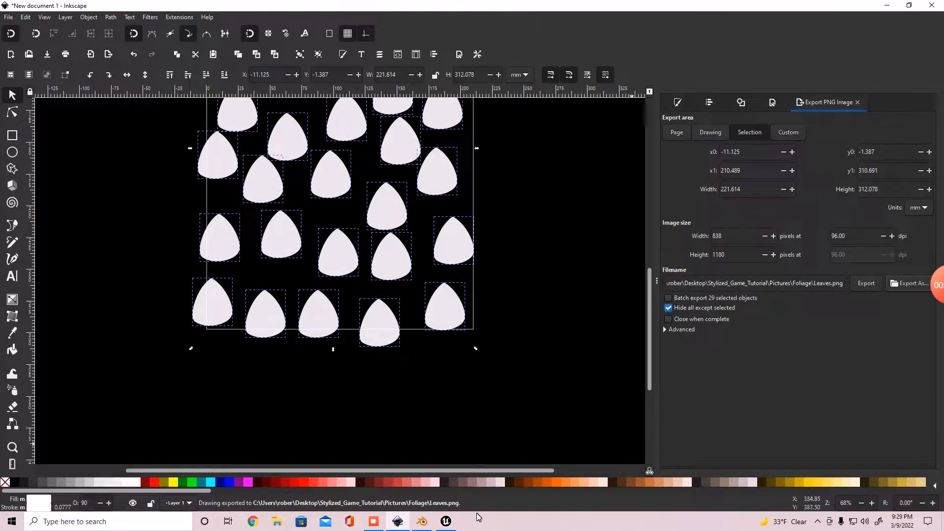
- Switch to Blender and add a mesh plane to the empty scene
click(883, 5)
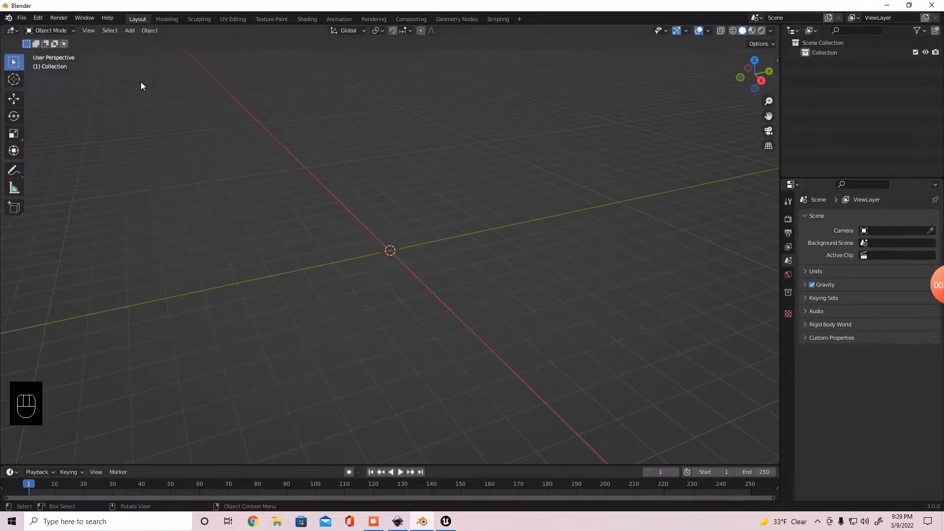
click(129, 30)
mouse_move(156, 42)
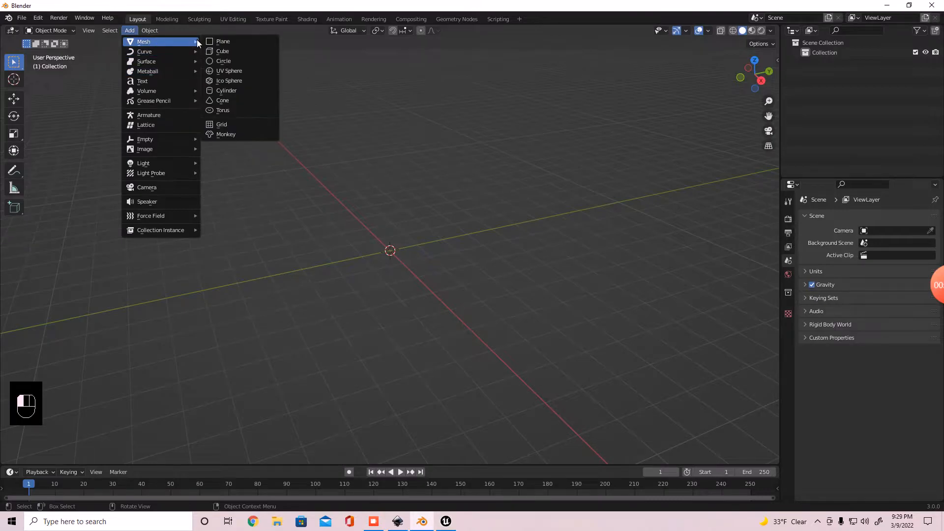
click(225, 42)
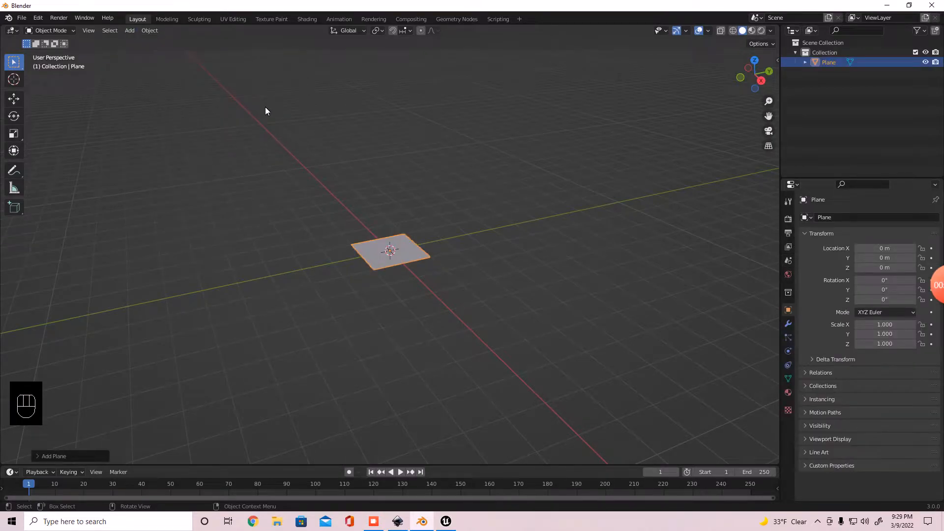
- Rotate the plane 90° about the global X axis so it stands upright in front view
key(KP_1)
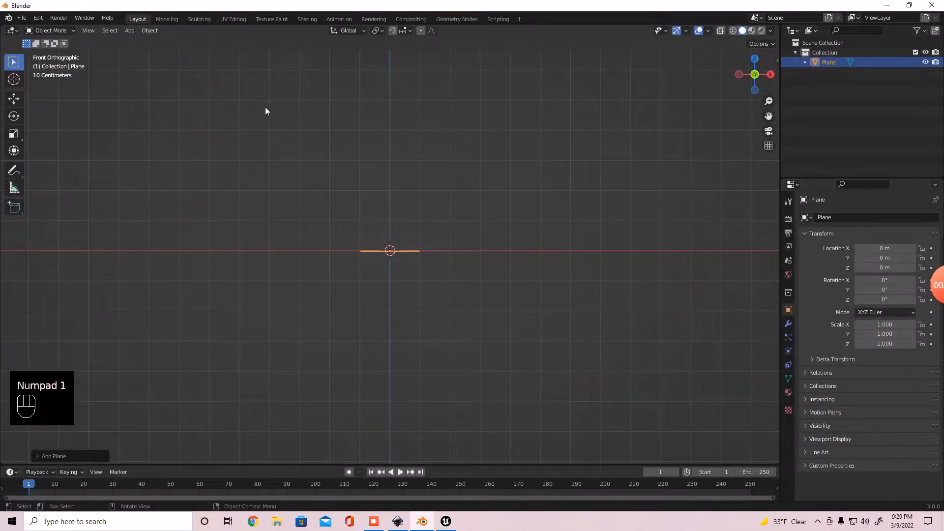
text(rx90)
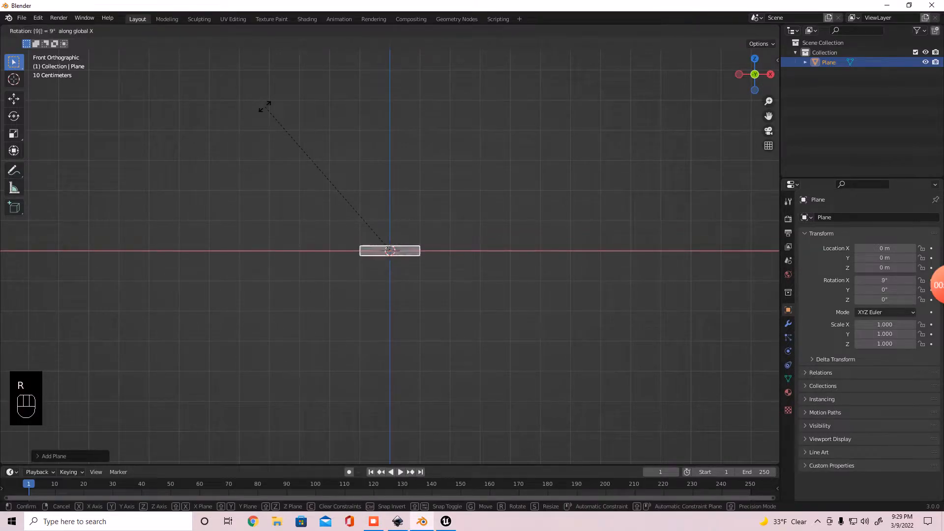
key(Return)
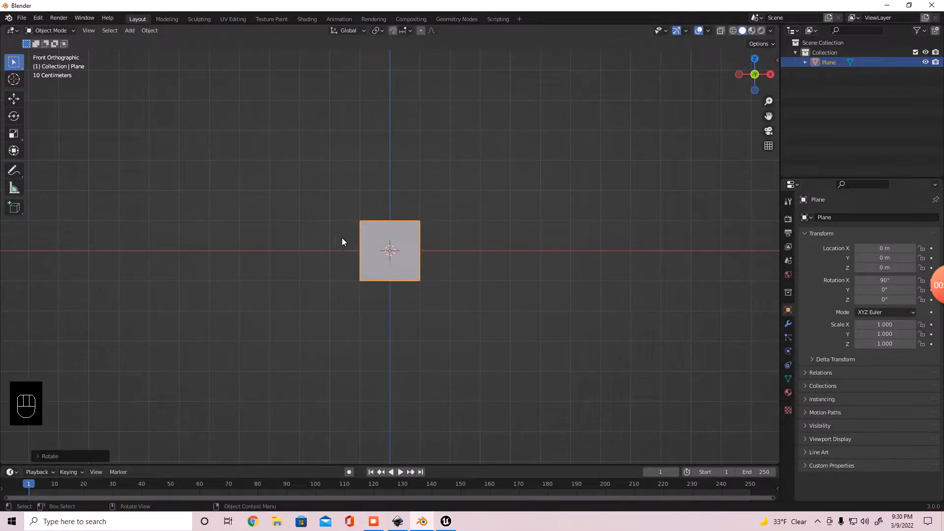
- Raise the upright plane 1 m along Z so its lower edge rests on the ground line
scroll(350, 238, up, 6)
click(14, 98)
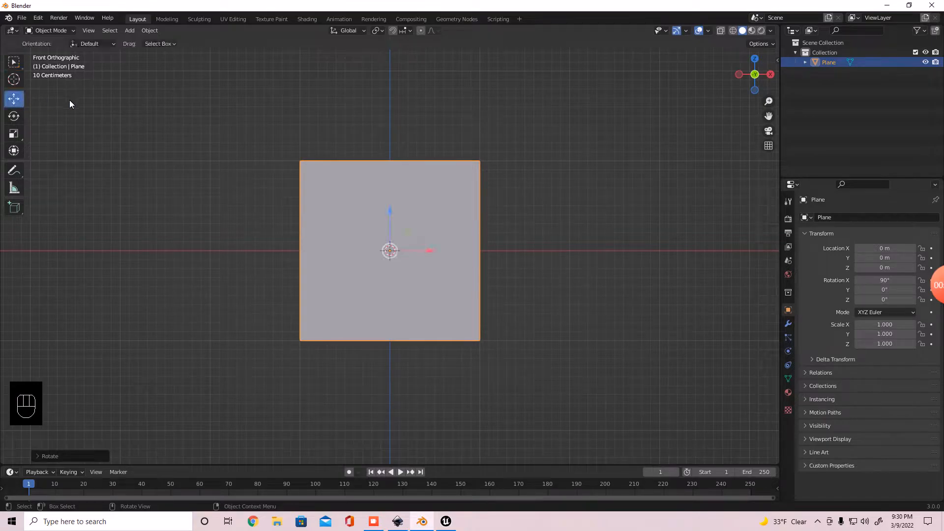
key(shift)
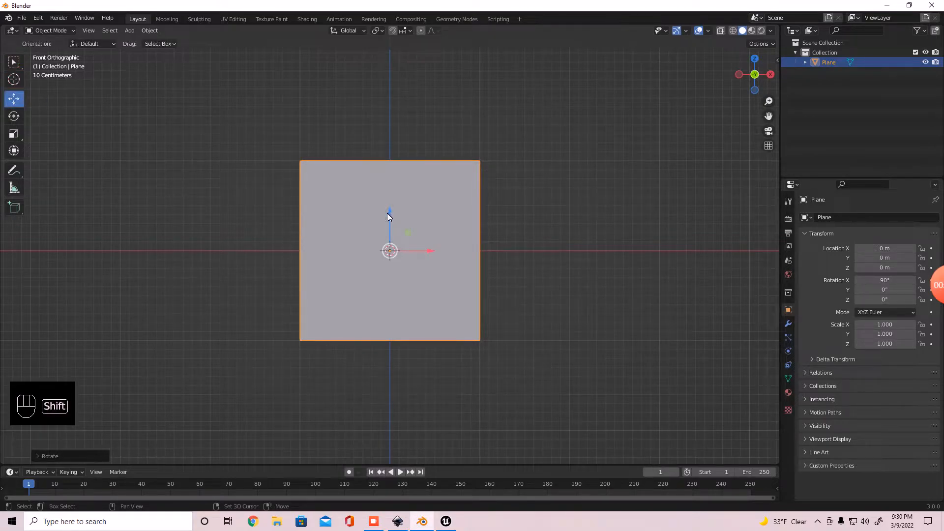
mouse_move(390, 210)
shift+middle_down()
mouse_move(407, 187)
mouse_move(388, 183)
mouse_move(399, 206)
shift+middle_up()
key(ctrl)
ctrl+drag(389, 213, 453, 123)
shift+middle_drag(585, 174, 552, 261)
scroll(534, 260, up, 1)
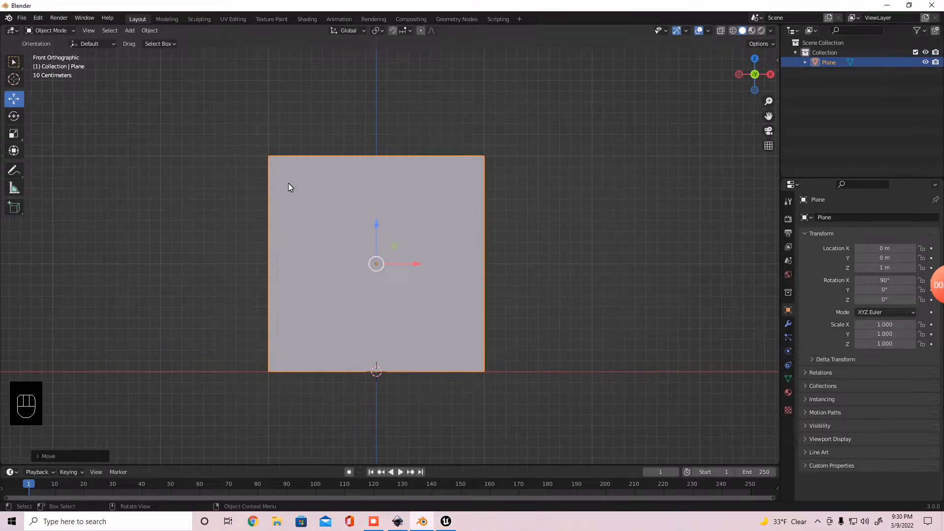
- Narrow the plane by scaling it along X to about 0.354
key(s)
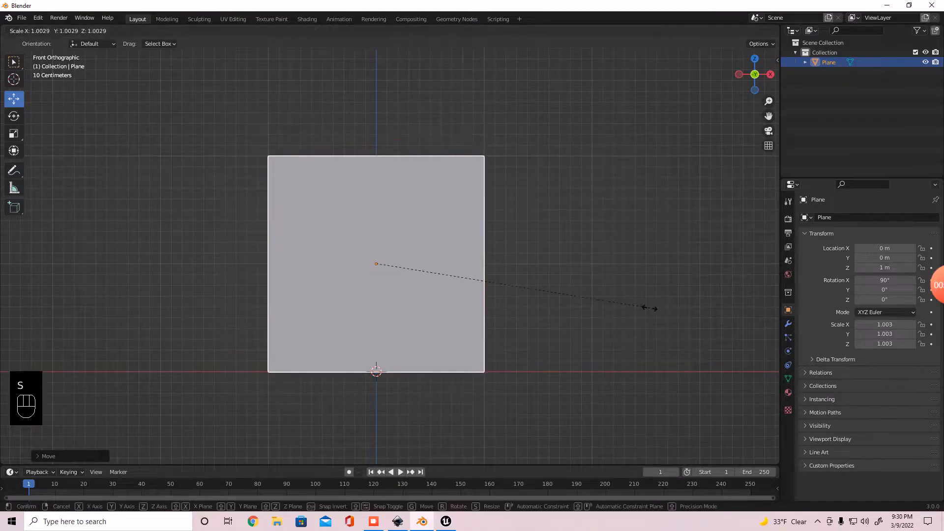
key(x)
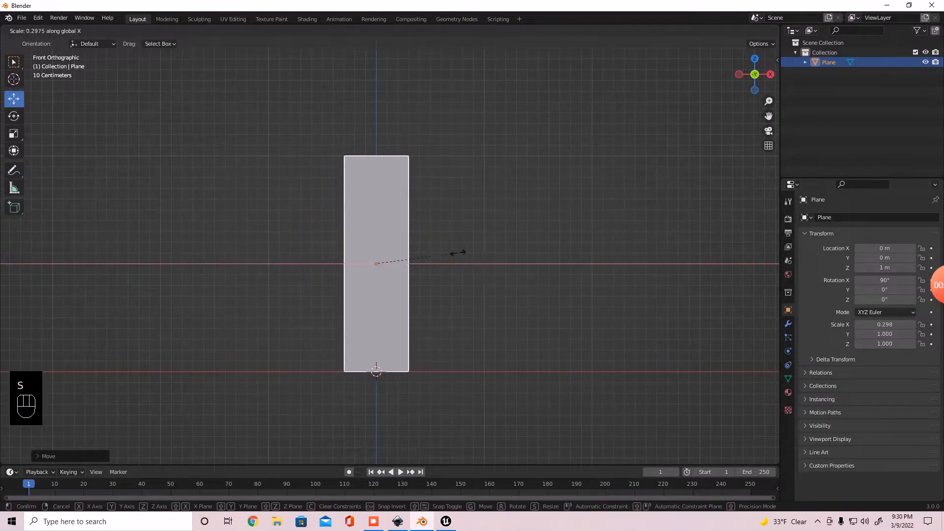
click(475, 269)
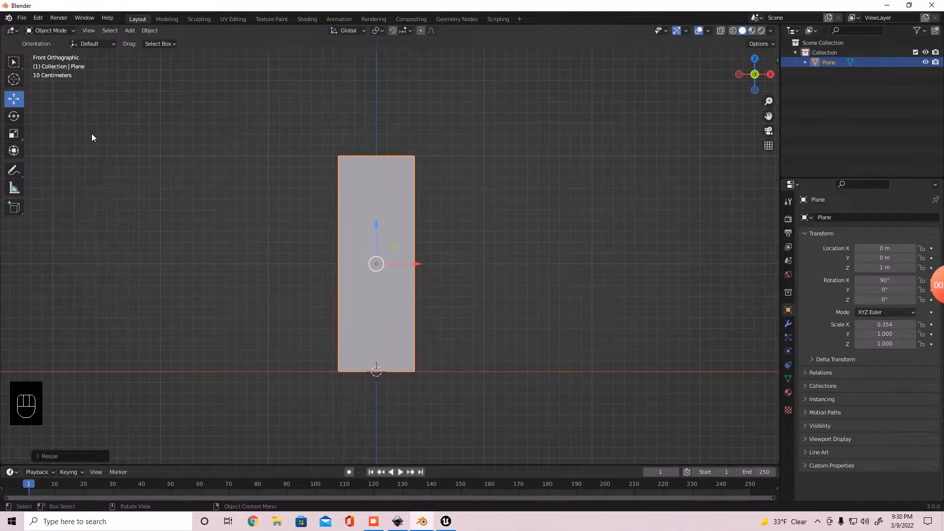
- Enter Edit Mode and add one horizontal loop cut across the middle of the plane
key(Tab)
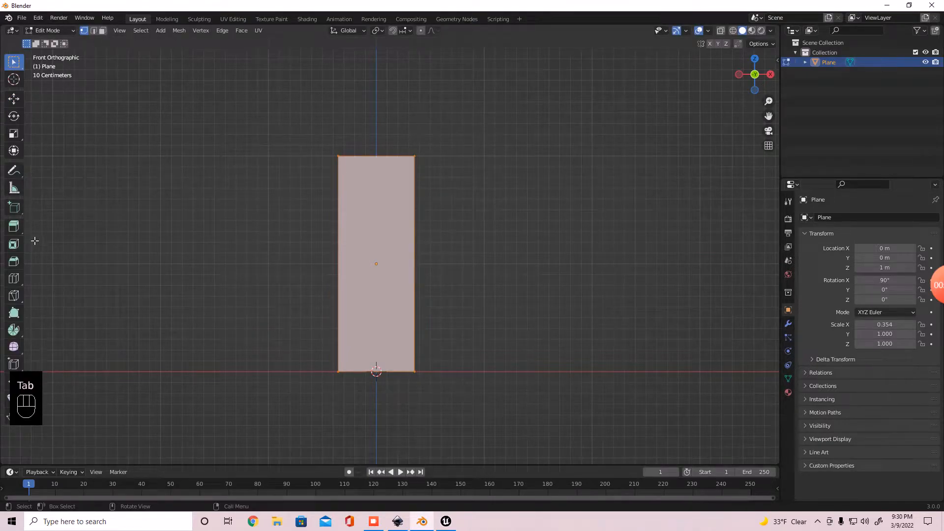
click(14, 279)
click(402, 264)
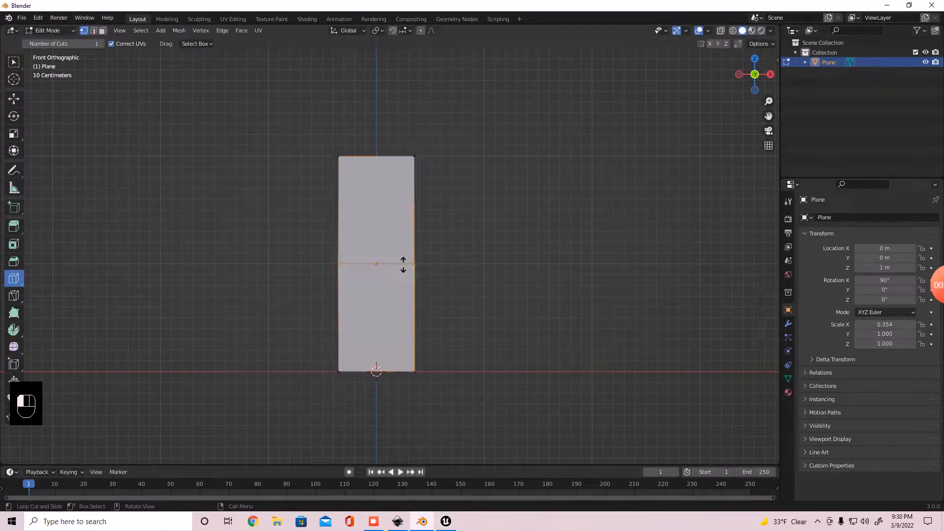
- Increase the loop cut to three evenly spaced horizontal cuts and select all of the plane's mesh
click(41, 457)
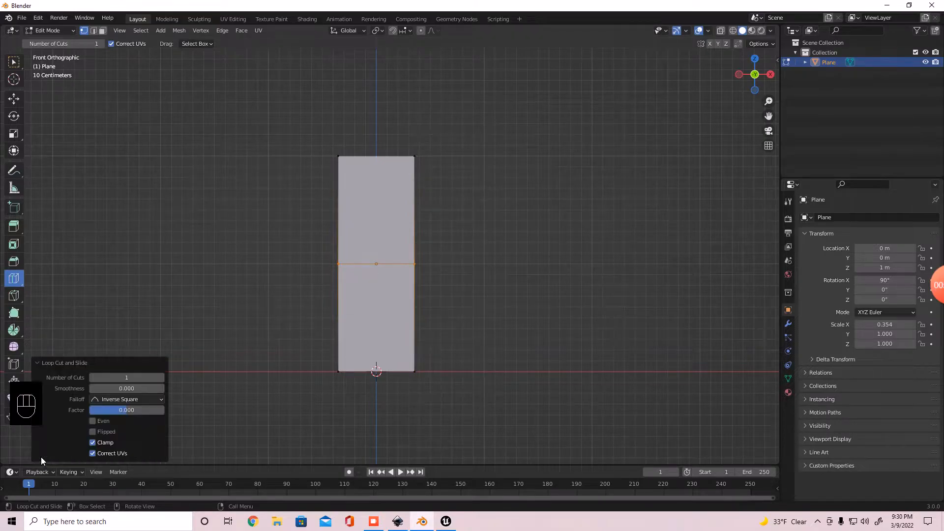
click(161, 378)
click(161, 379)
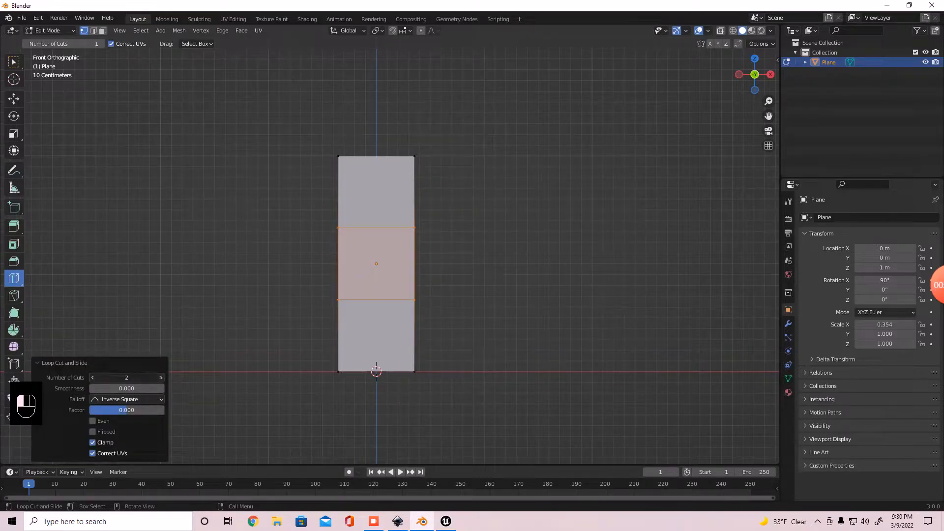
click(14, 98)
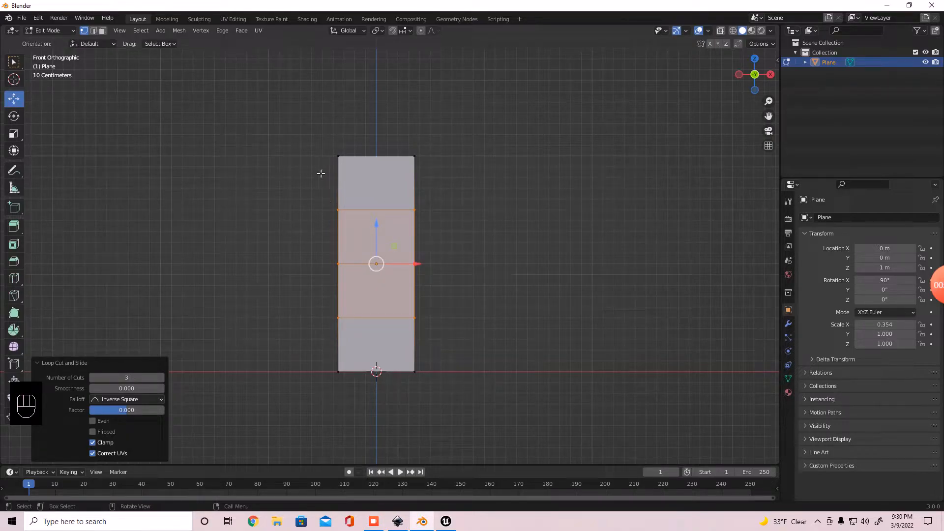
drag(287, 136, 511, 462)
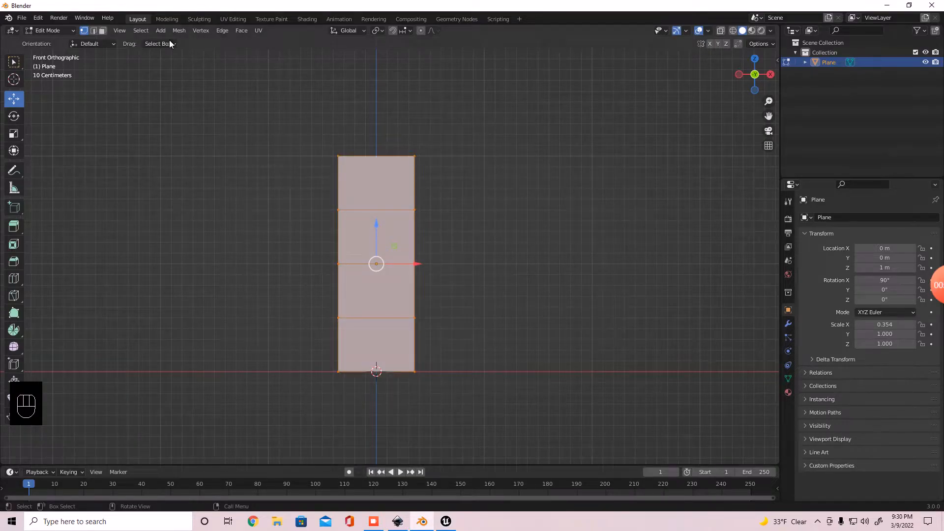
- Enter Vertex Paint mode, set the brush colour to black and paint the plane's top edge
click(63, 30)
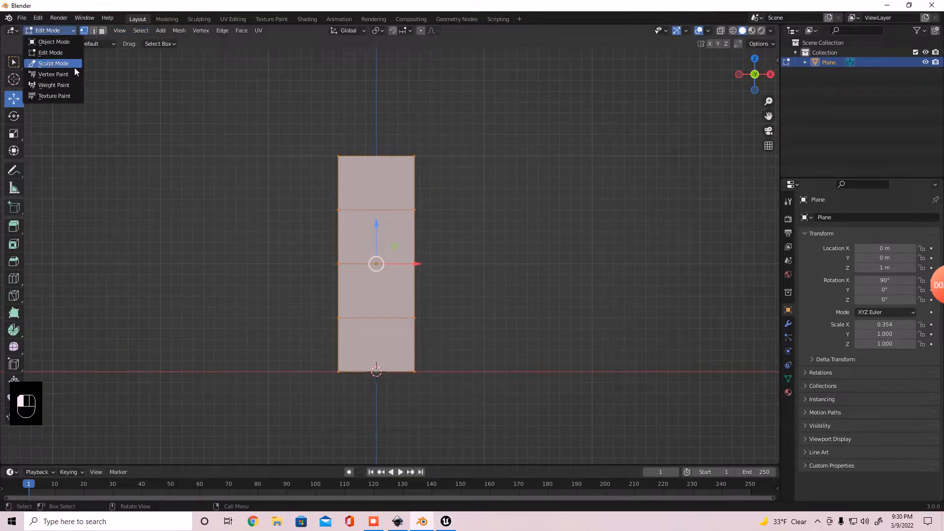
click(47, 74)
click(110, 30)
click(110, 44)
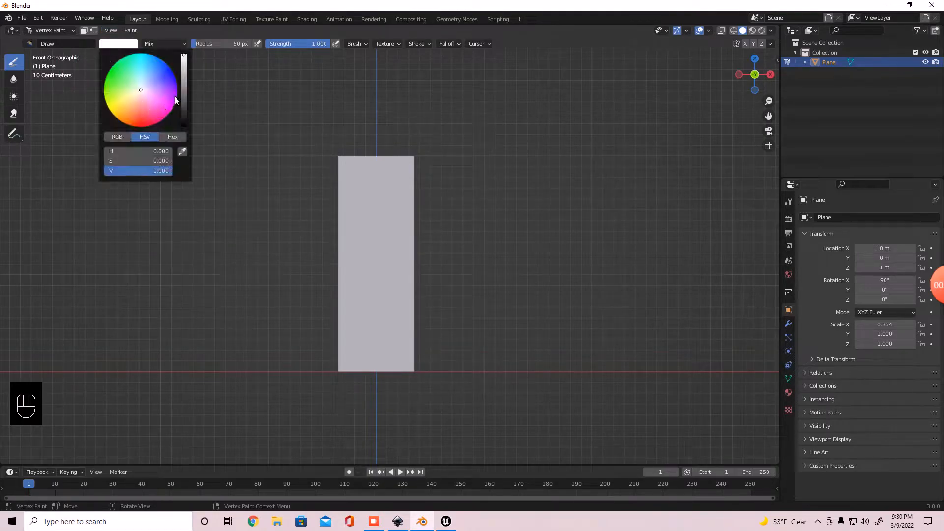
drag(184, 98, 184, 126)
mouse_move(346, 163)
mouse_down()
mouse_move(423, 168)
mouse_move(377, 152)
mouse_move(384, 158)
mouse_move(333, 168)
mouse_move(415, 173)
mouse_move(391, 158)
mouse_move(461, 179)
mouse_move(360, 172)
mouse_up()
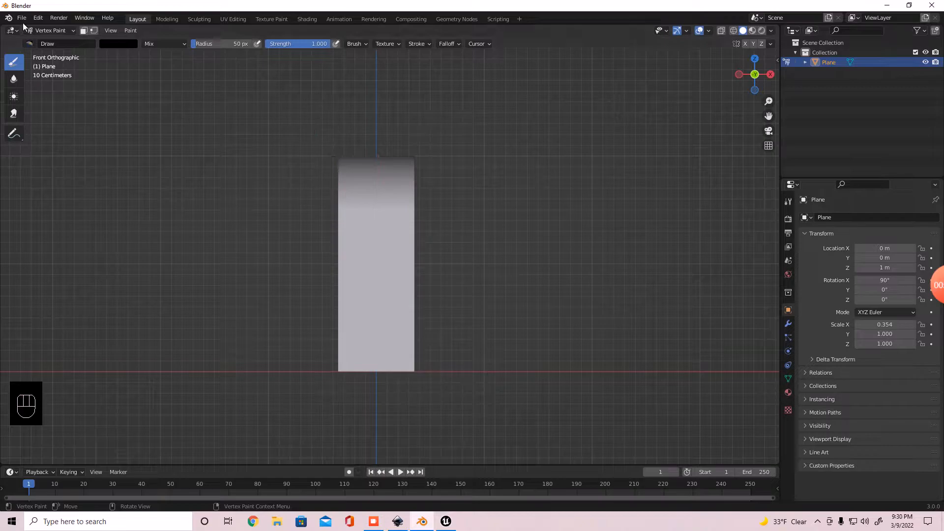
- Set the brush colour value to 0.25 and paint the vertices along the plane's upper loop cut
click(126, 43)
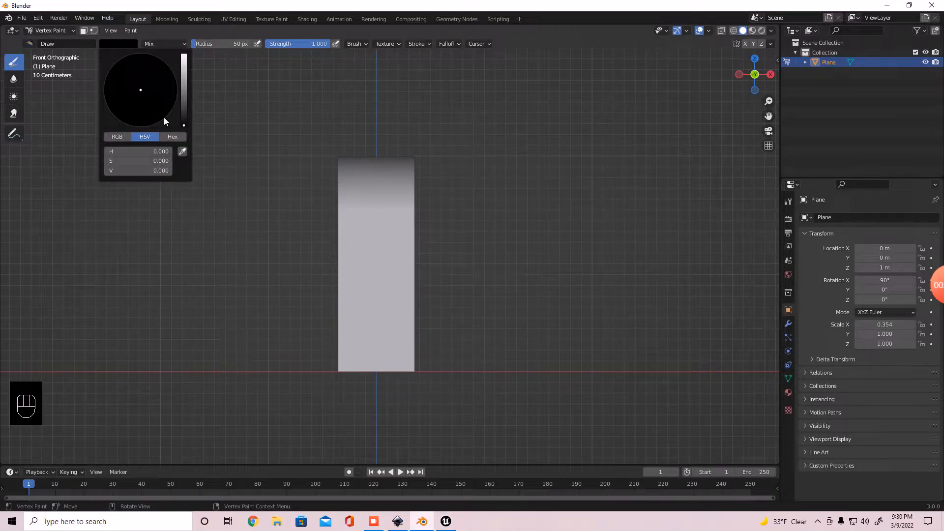
click(145, 172)
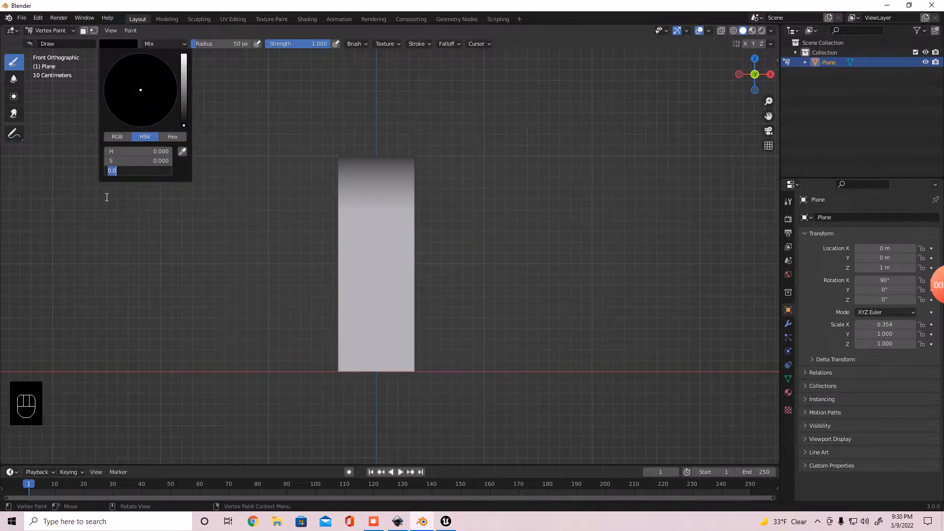
text(.25)
key(Return)
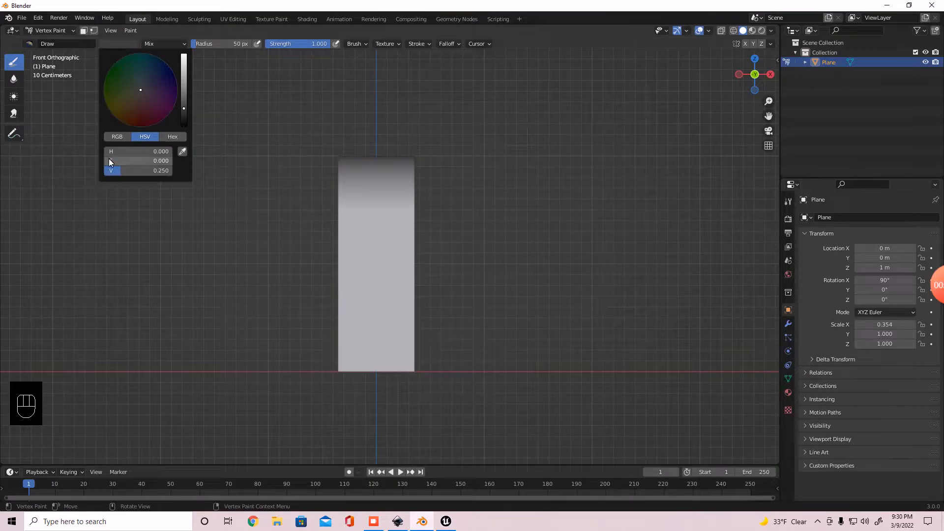
mouse_move(390, 205)
mouse_down()
mouse_move(379, 202)
mouse_move(400, 205)
mouse_move(354, 213)
mouse_move(434, 207)
mouse_move(308, 207)
mouse_move(438, 211)
mouse_up()
- Set the brush colour value to 0.5 and paint the vertices along the plane's middle loop cut
click(110, 46)
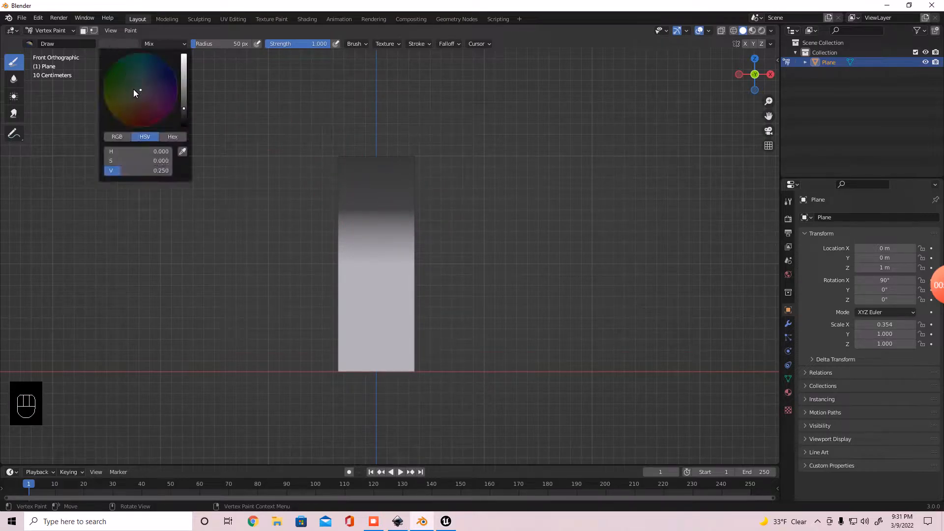
click(157, 170)
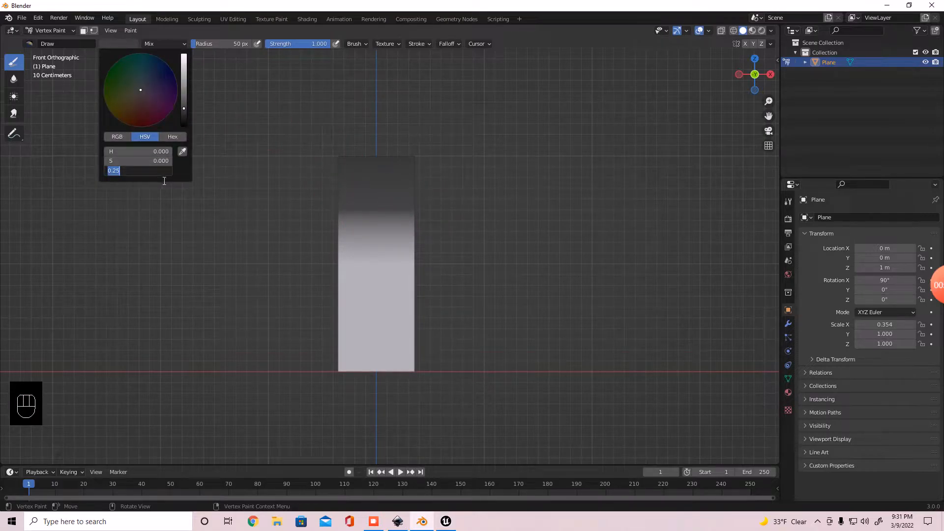
text(.5)
key(Return)
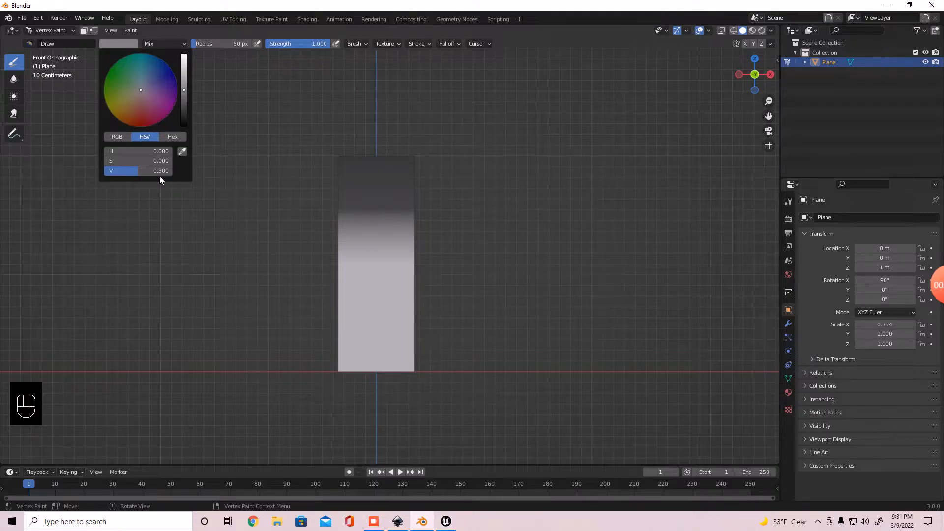
mouse_move(432, 257)
mouse_down()
mouse_move(319, 280)
mouse_move(485, 271)
mouse_move(338, 290)
mouse_up()
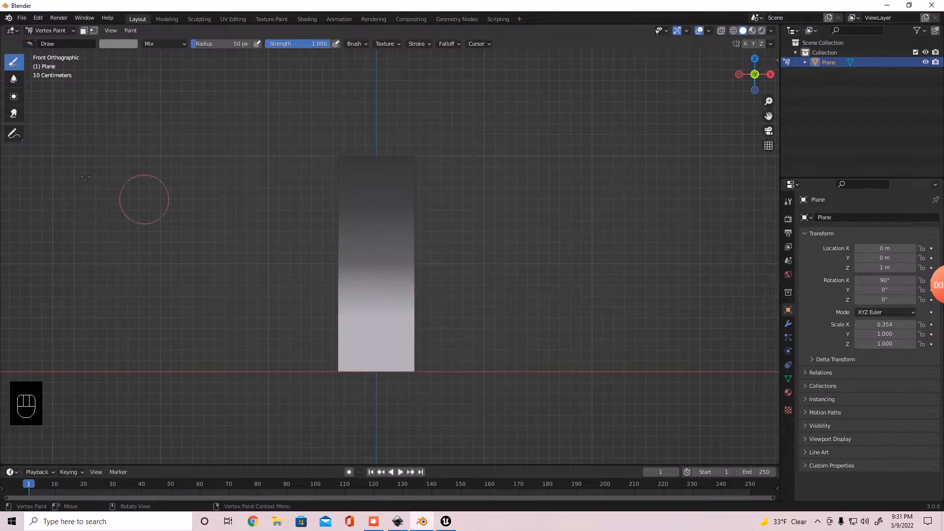
- Set the brush colour value to 0.75 and paint the vertices along the plane's lower loop cut
click(118, 44)
click(144, 174)
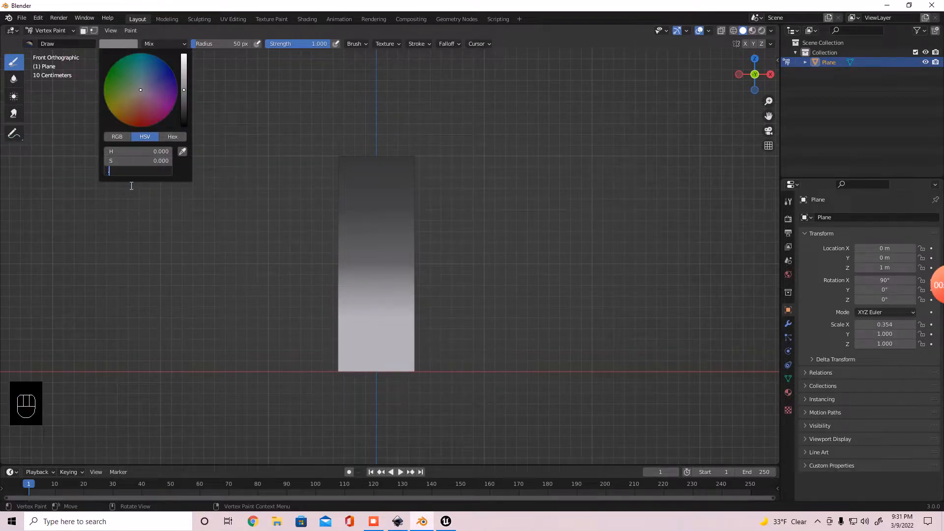
text(.75)
key(Return)
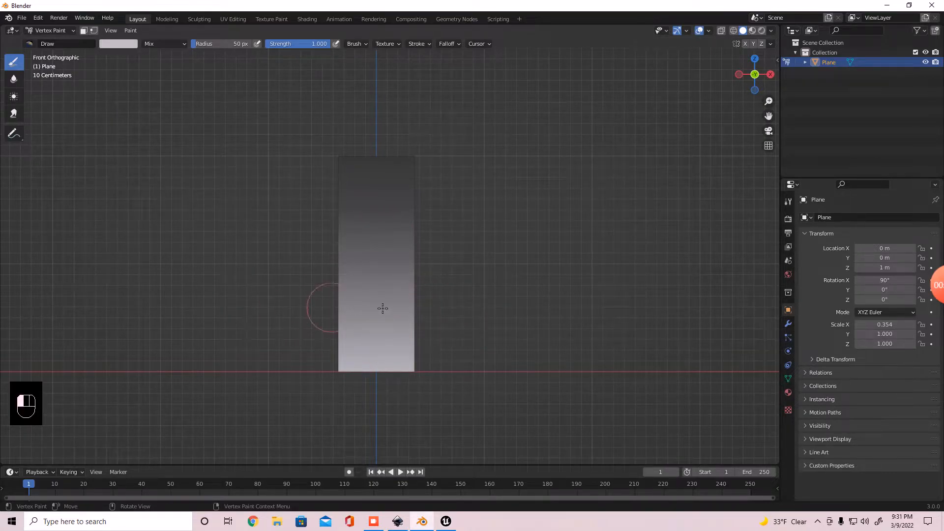
mouse_move(315, 325)
mouse_down()
mouse_move(464, 288)
mouse_move(357, 300)
mouse_move(392, 307)
mouse_up()
- Set the brush colour value back to 0.5 and repaint the middle loop cut to even out the gradient
click(107, 44)
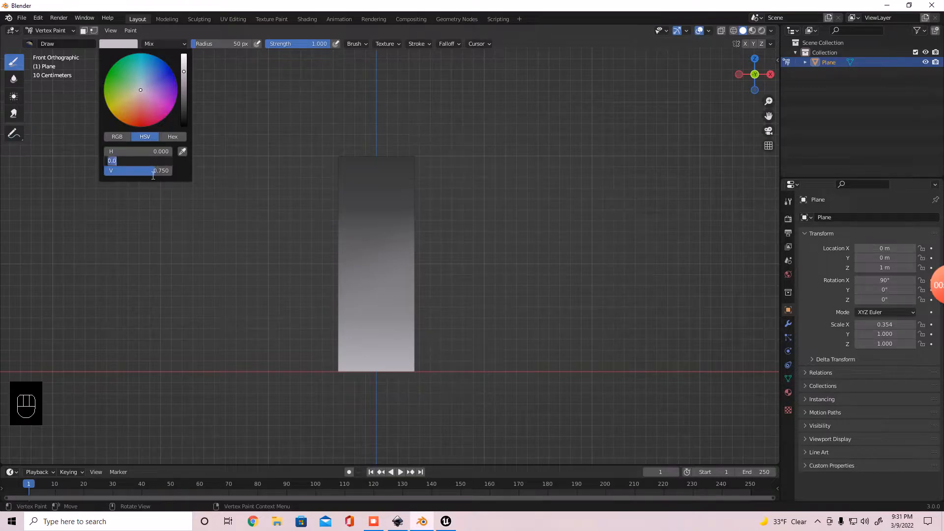
double_click(129, 171)
text(0.5)
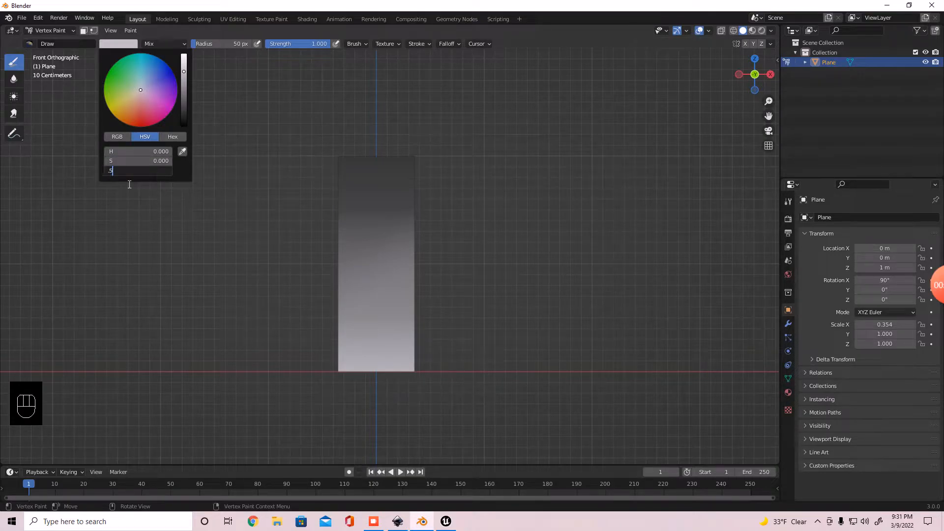
key(Return)
mouse_move(442, 243)
mouse_down()
mouse_move(366, 267)
mouse_move(458, 256)
mouse_move(356, 251)
mouse_move(494, 247)
mouse_up()
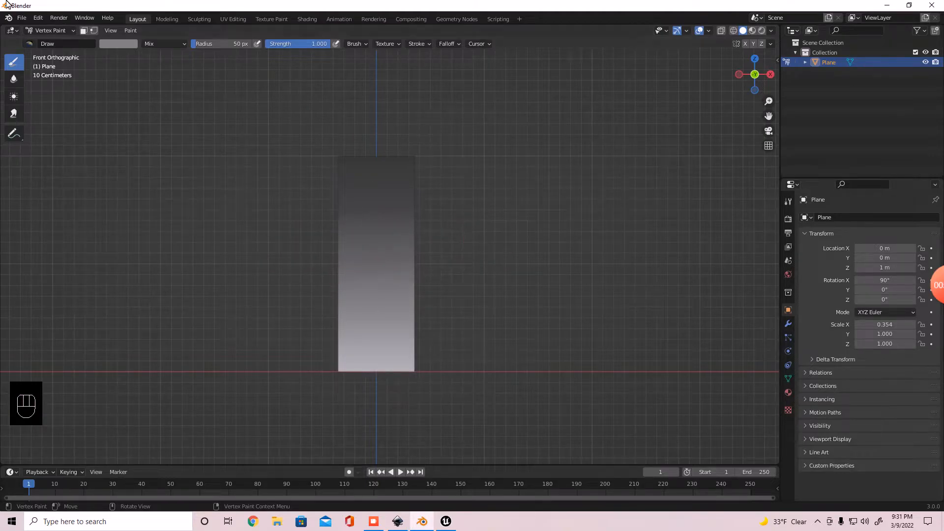
- Return the plane to Object Mode and switch the 3D viewport to the Shader Editor
click(46, 30)
click(48, 42)
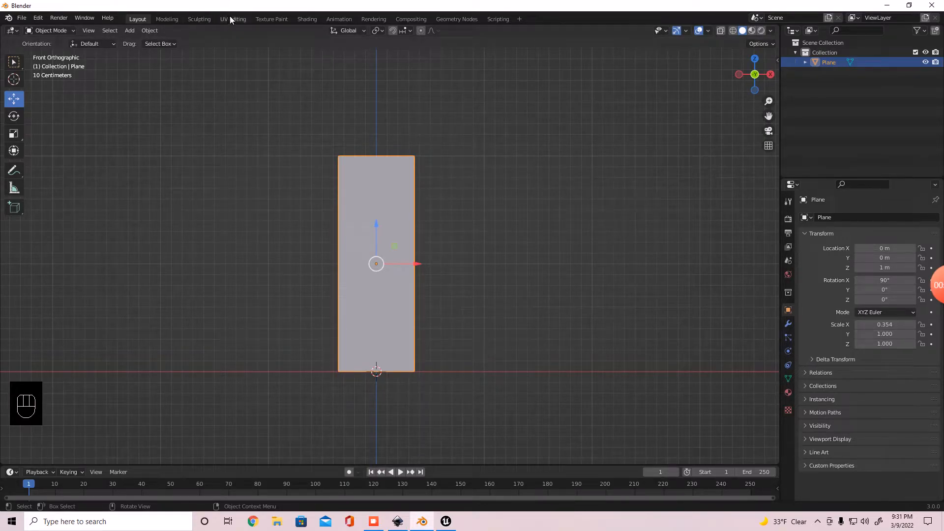
click(15, 31)
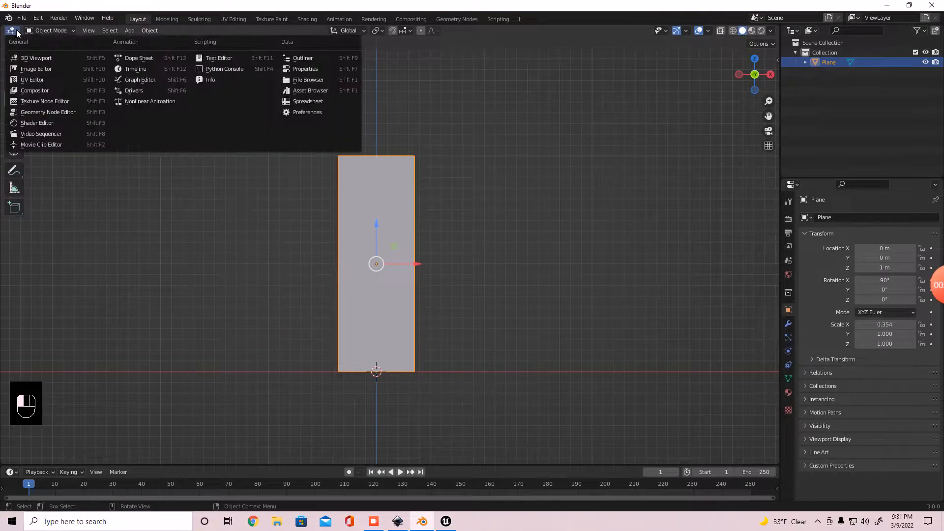
click(17, 32)
click(16, 33)
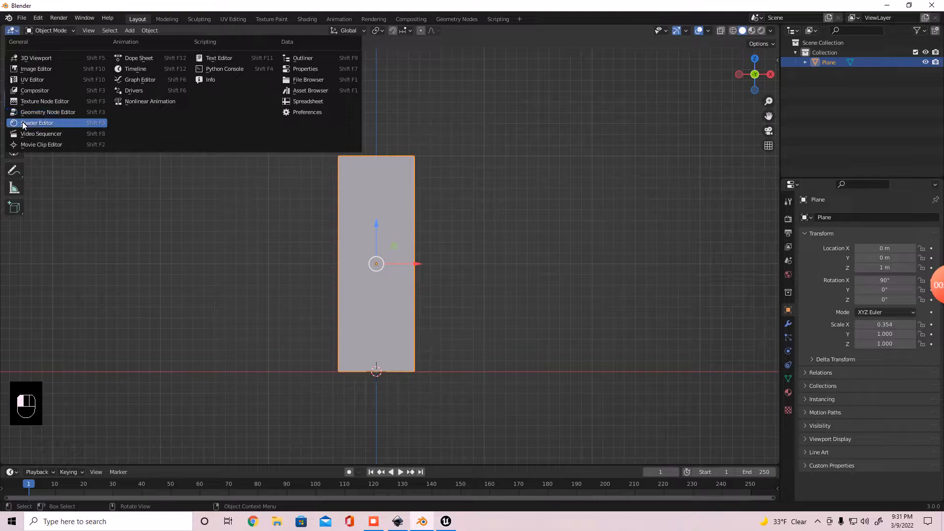
click(23, 124)
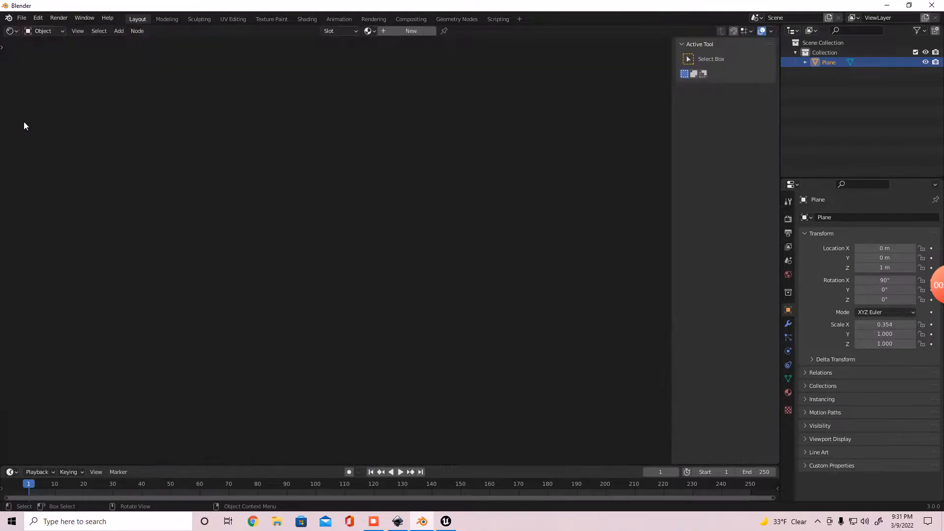
- Create a new material for the plane and move the Material Output node farther from the Principled BSDF
click(391, 31)
click(366, 240)
drag(377, 240, 434, 244)
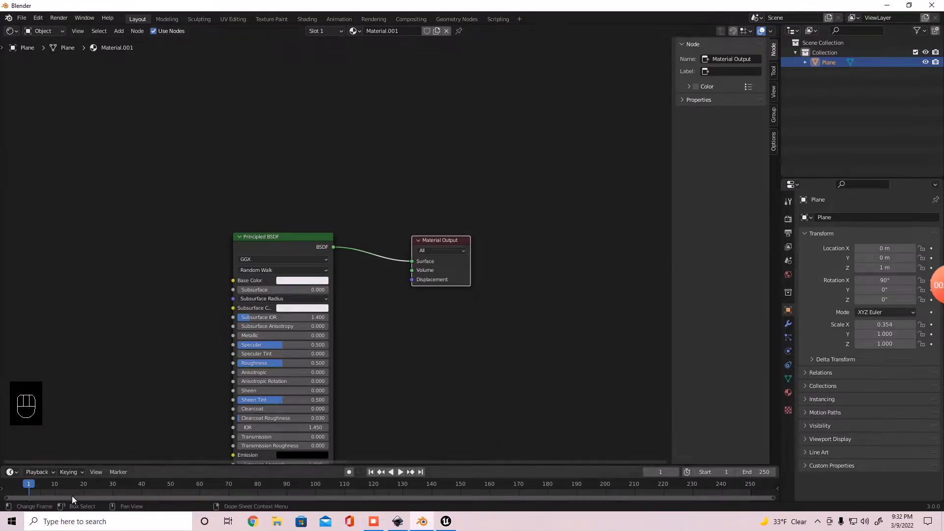
- In File Explorer, open the Desktop folder Stylized_Game_Tutorial > Pictures > Foliage
click(277, 523)
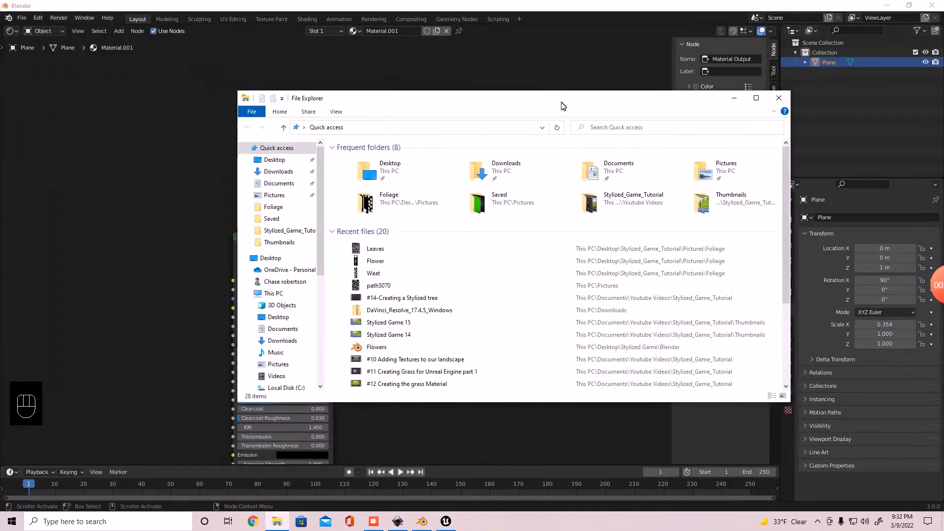
click(287, 294)
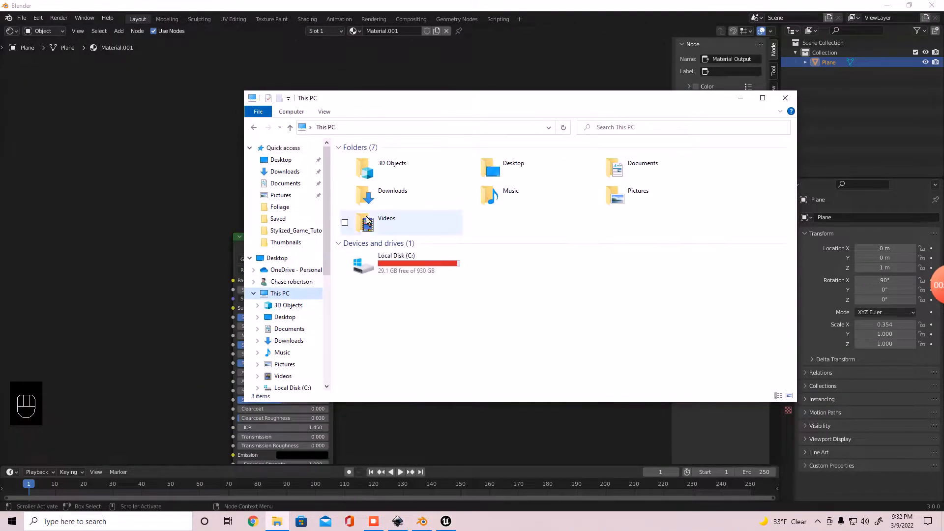
double_click(525, 174)
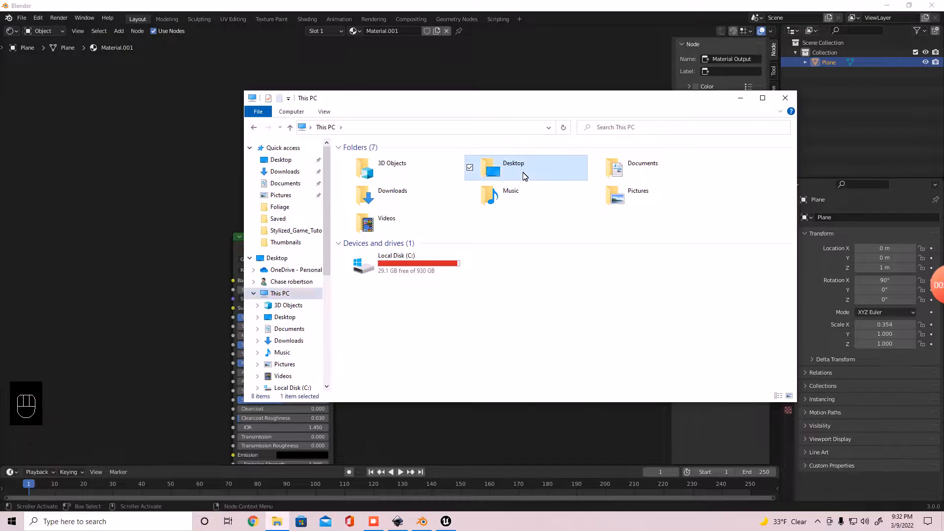
double_click(385, 252)
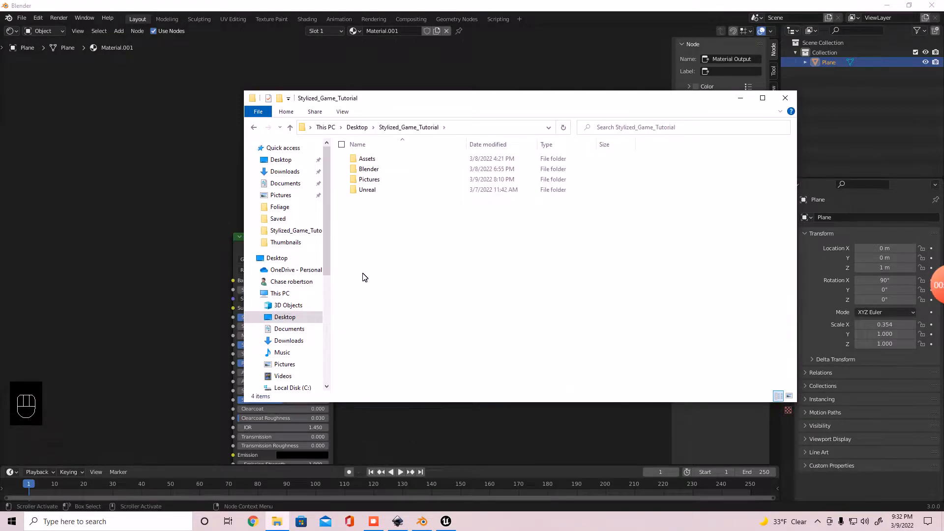
double_click(381, 180)
double_click(382, 160)
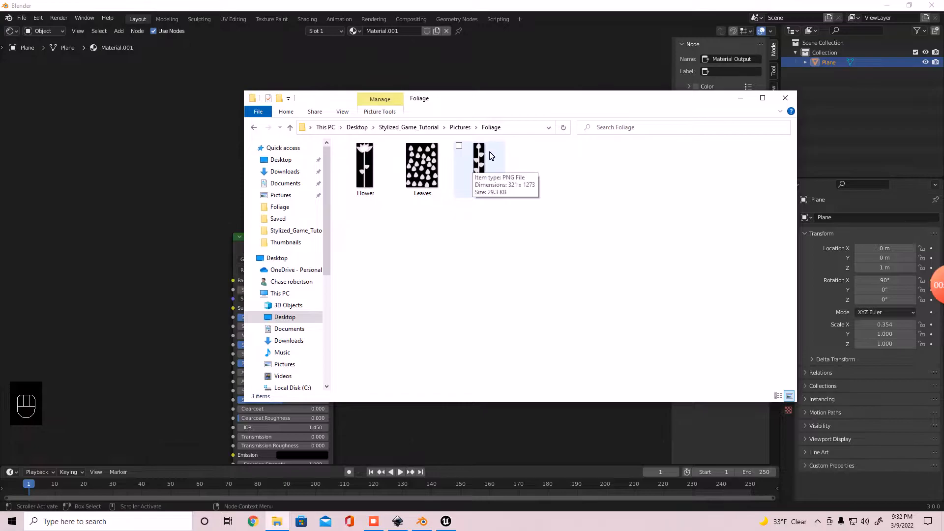
- Bring the Weat image into Blender's Shader Editor as a texture node and connect its Color to Base Color
drag(474, 167, 73, 231)
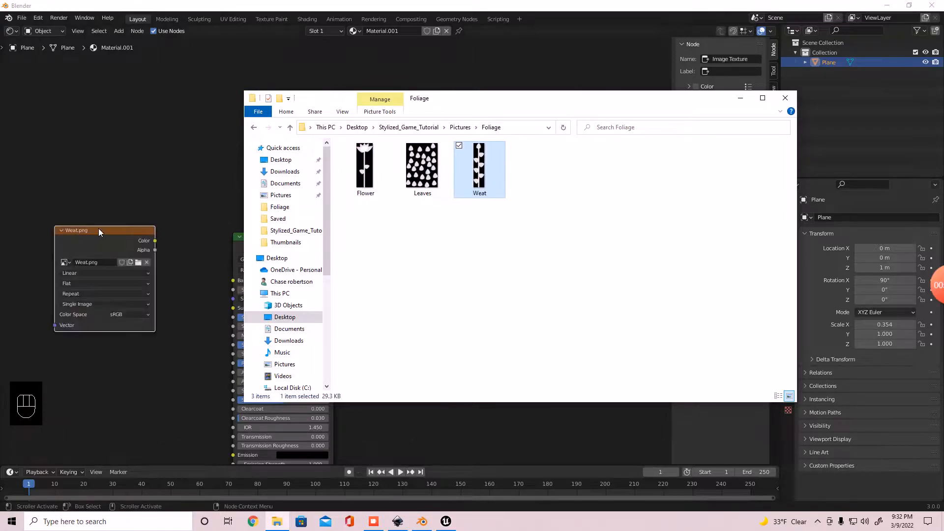
click(214, 175)
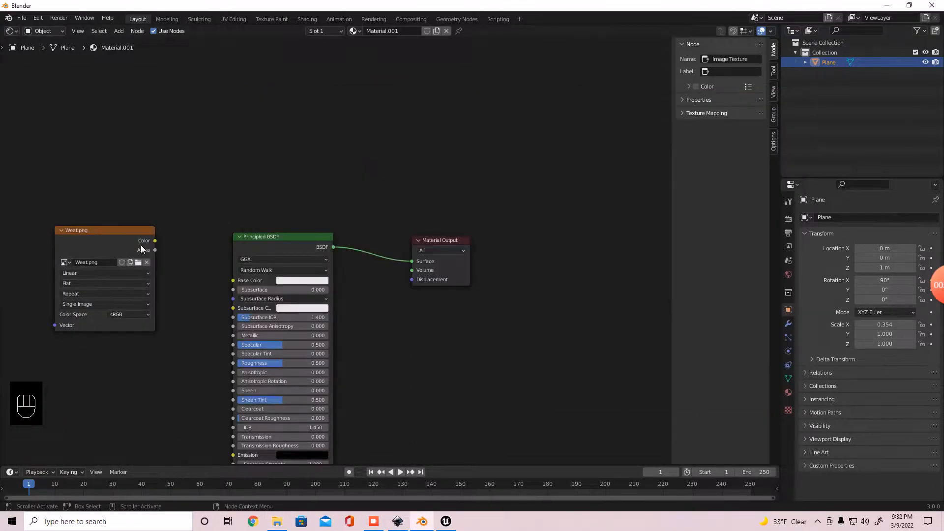
drag(154, 242, 154, 246)
drag(231, 284, 234, 281)
- Rename the plane's material as Weat
click(399, 33)
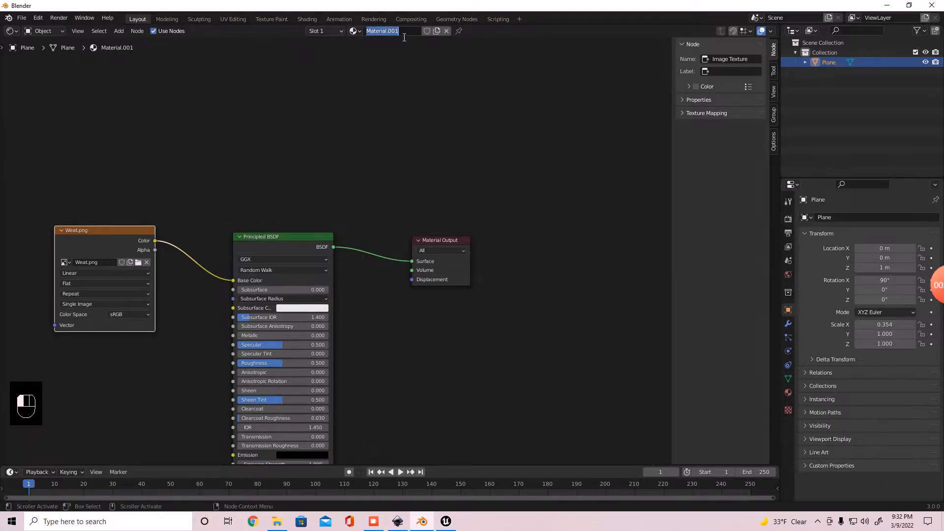
text(Weat)
key(Return)
- Duplicate the Weat material and name the copy Flower
click(437, 31)
click(389, 30)
text(Flower)
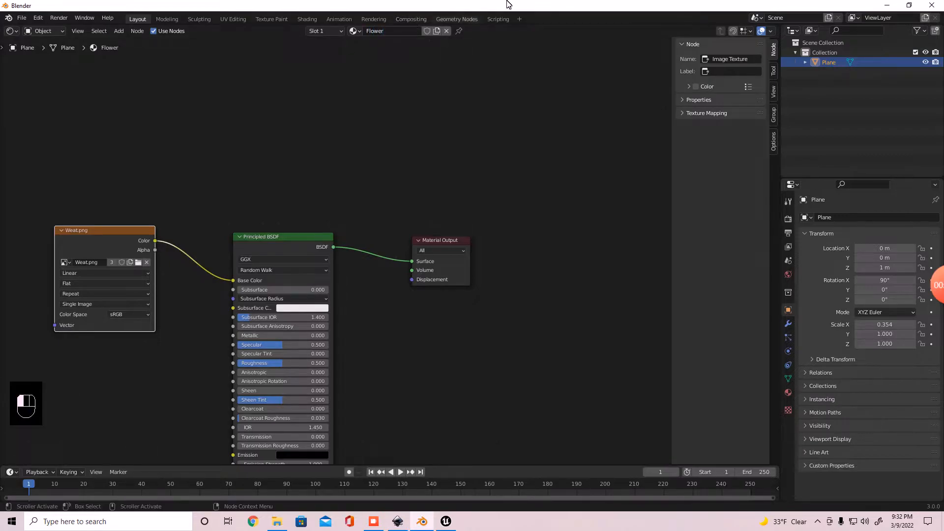
- Move the image texture node slightly lower in the Flower material and assign the Weat material back to the plane
drag(119, 238, 127, 263)
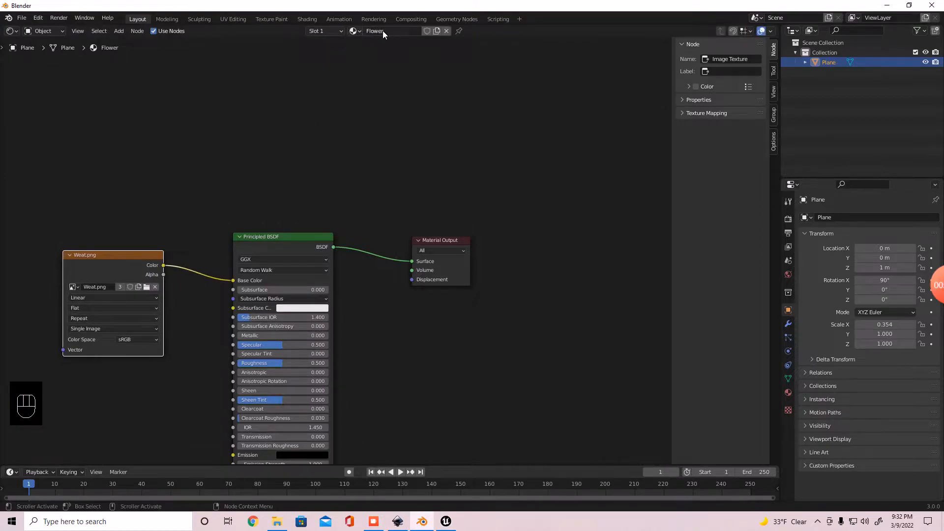
click(355, 32)
click(381, 65)
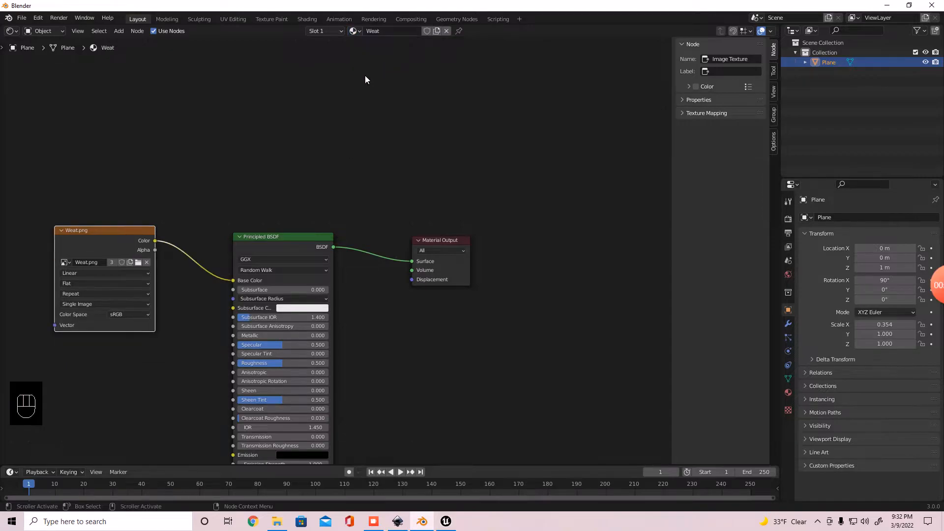
- Replace the Weat texture in the Flower material with the Flower image feeding Base Color, and assign the Weat material back to the plane
click(359, 30)
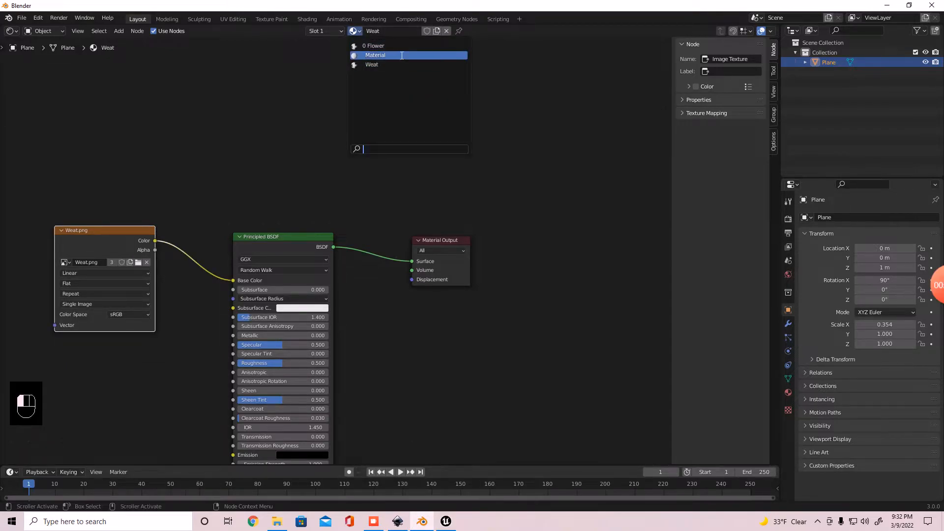
click(393, 44)
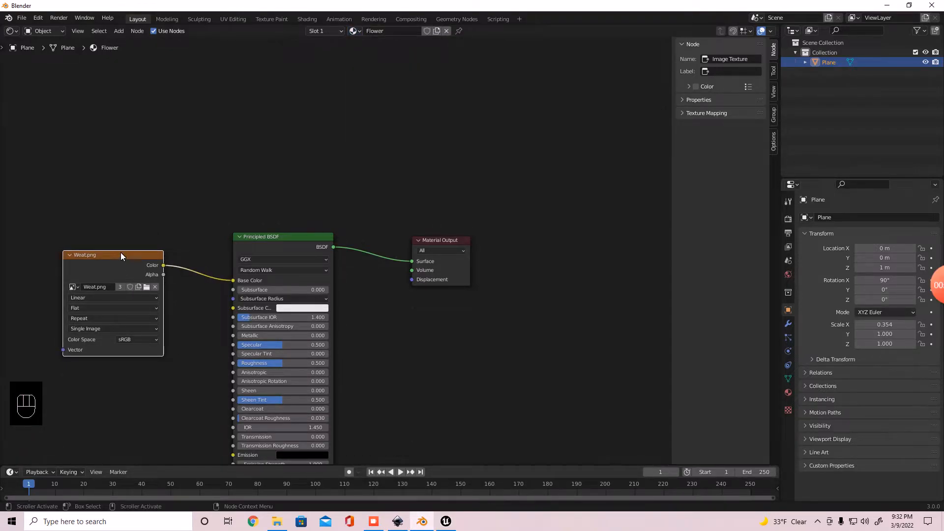
key(BackSpace)
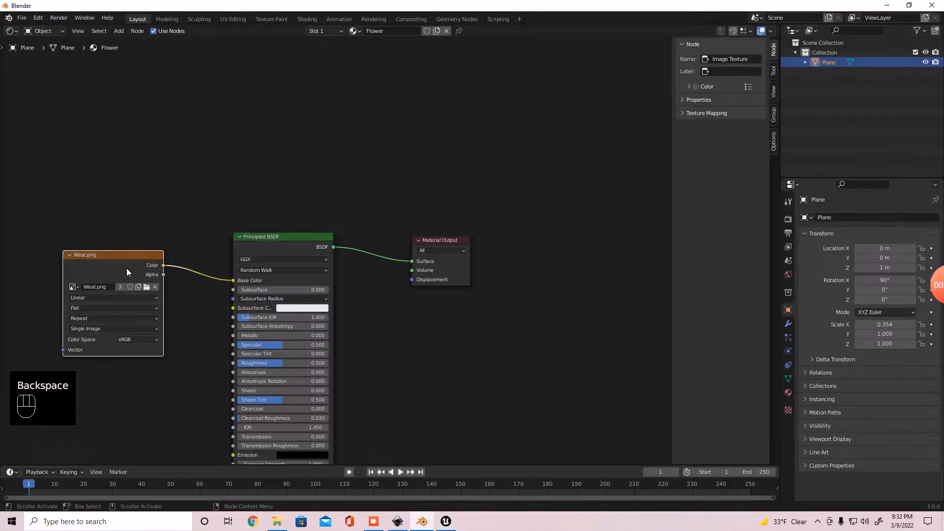
key(BackSpace)
key(x)
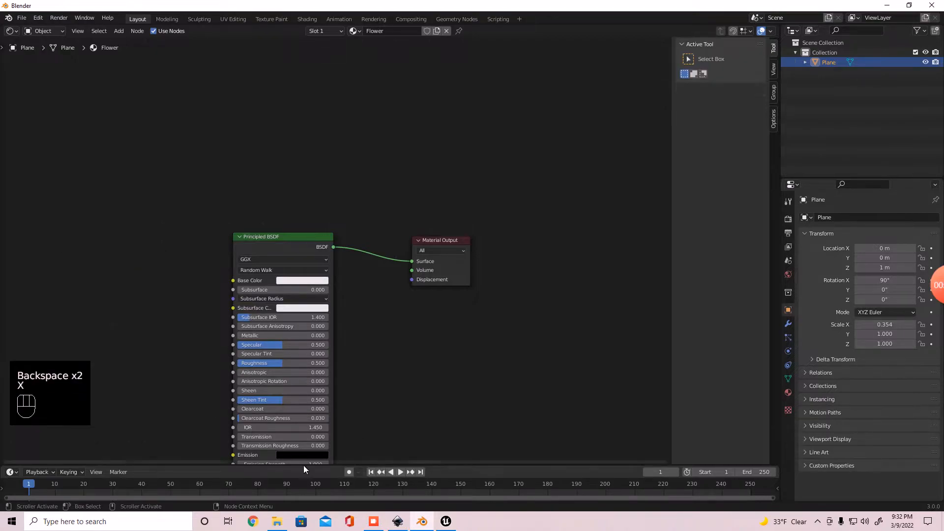
click(277, 521)
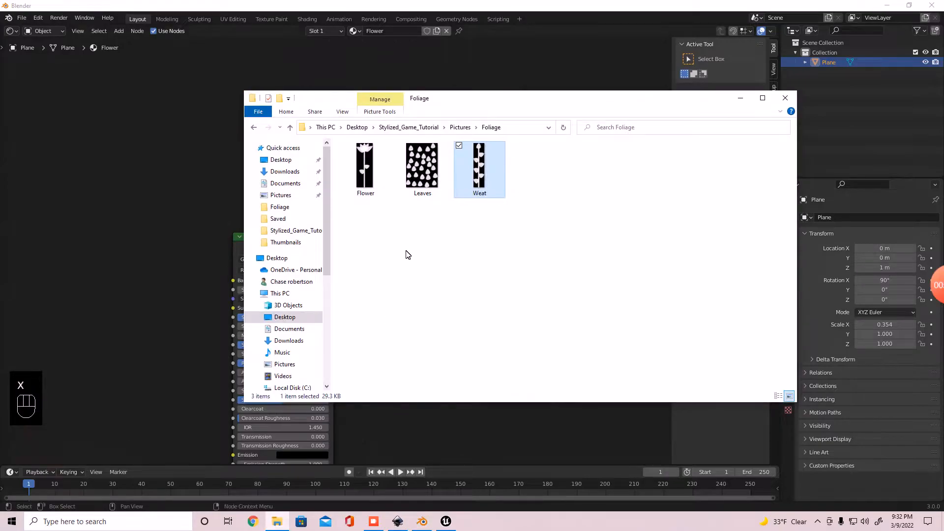
drag(364, 167, 233, 280)
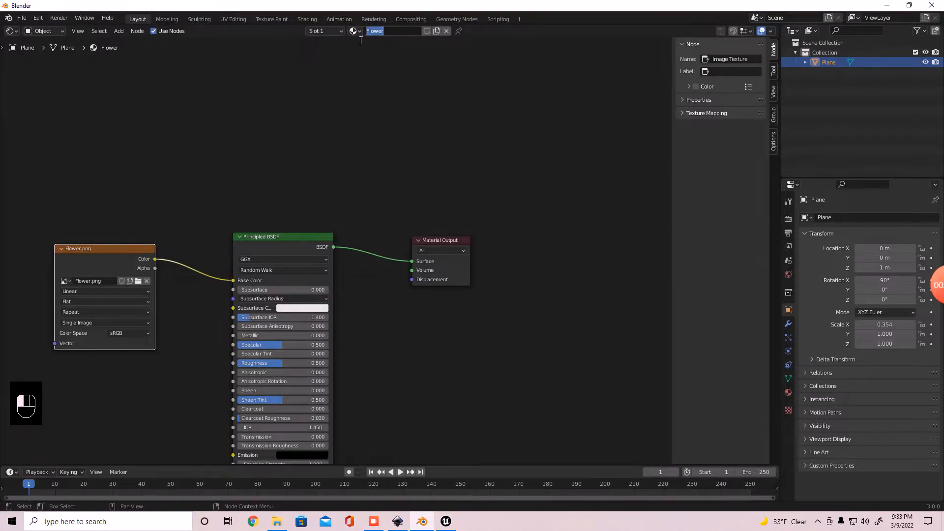
click(354, 30)
click(369, 59)
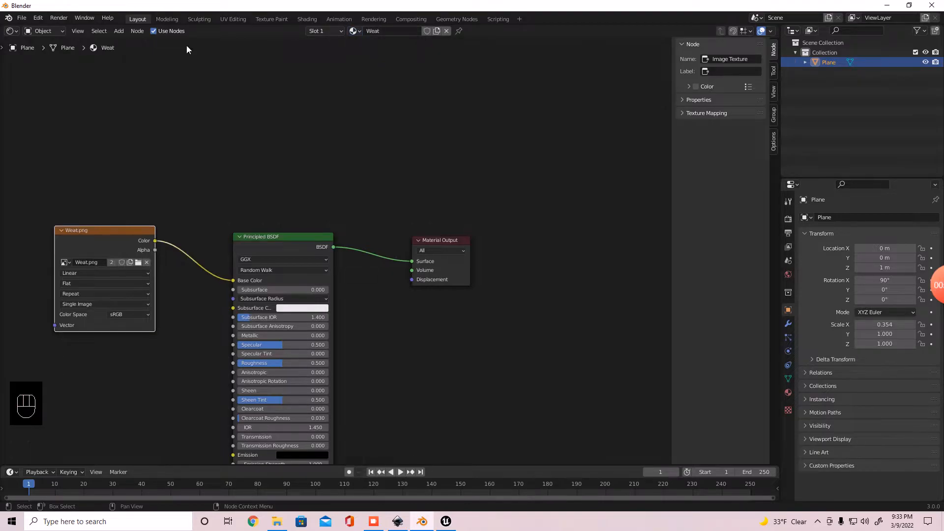
click(161, 18)
click(138, 18)
click(200, 19)
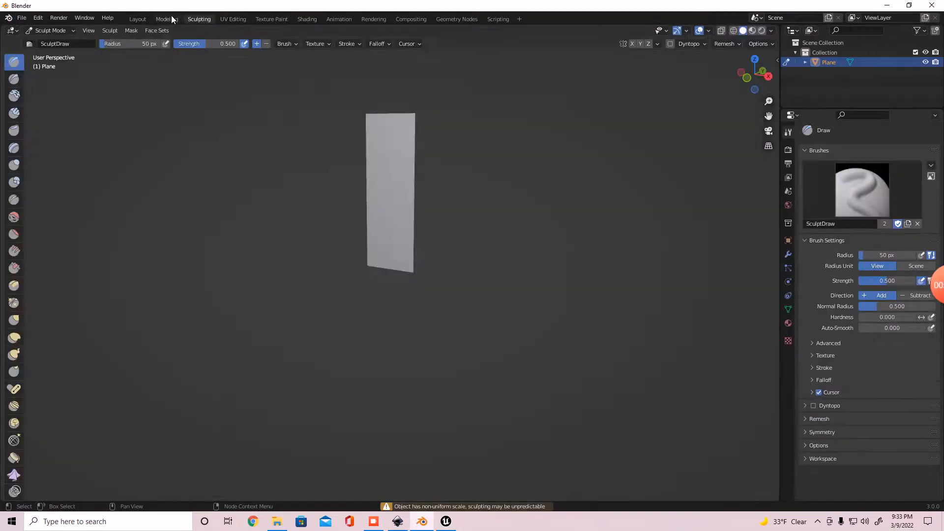
click(167, 20)
click(138, 19)
- Change the Shader Editor area to the 3D Viewport and show the plane with rendered shading
click(12, 30)
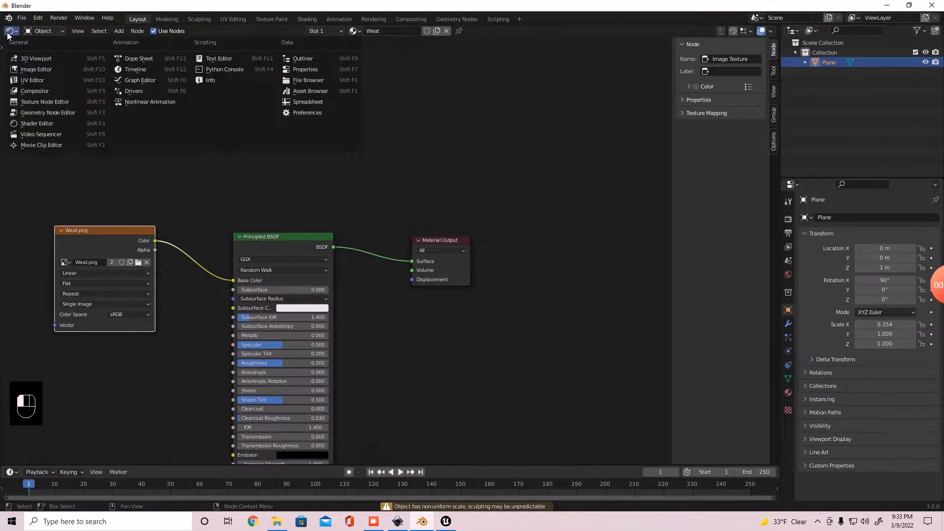
click(34, 58)
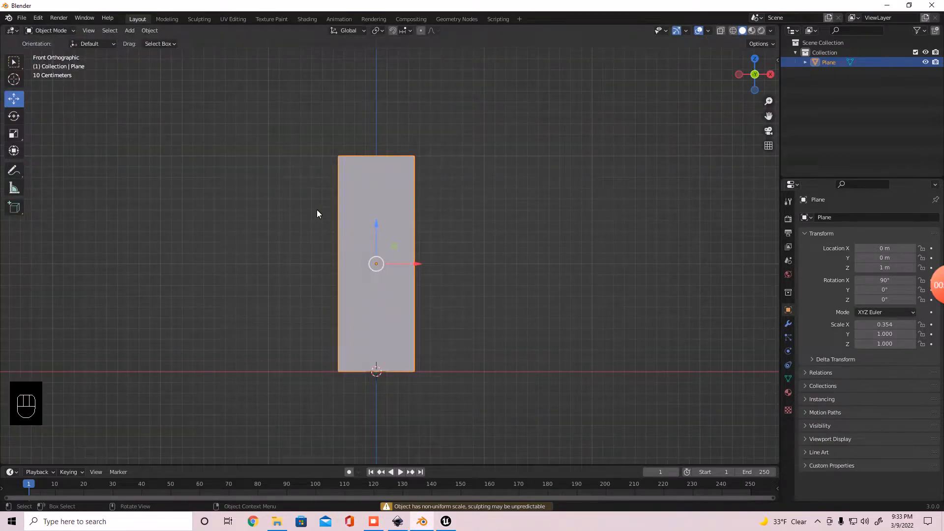
middle_drag(293, 193, 320, 186)
key(KP_1)
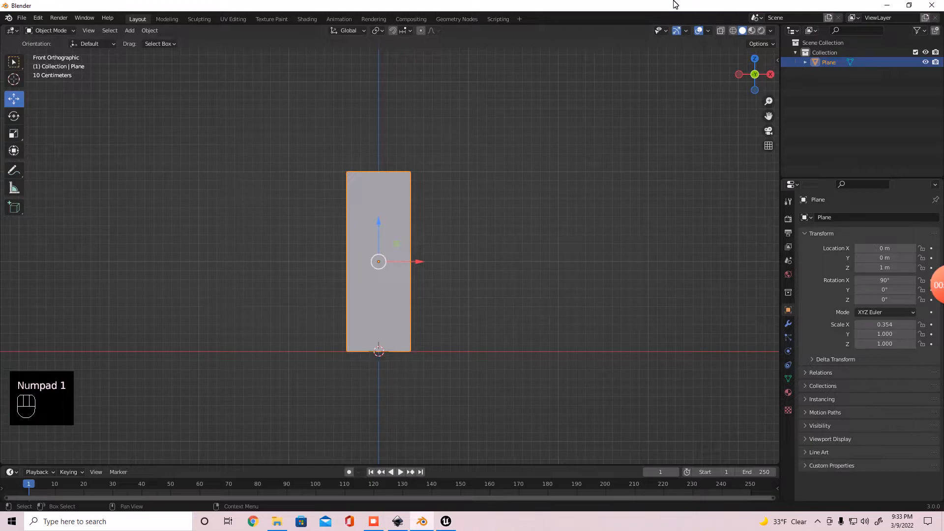
click(761, 32)
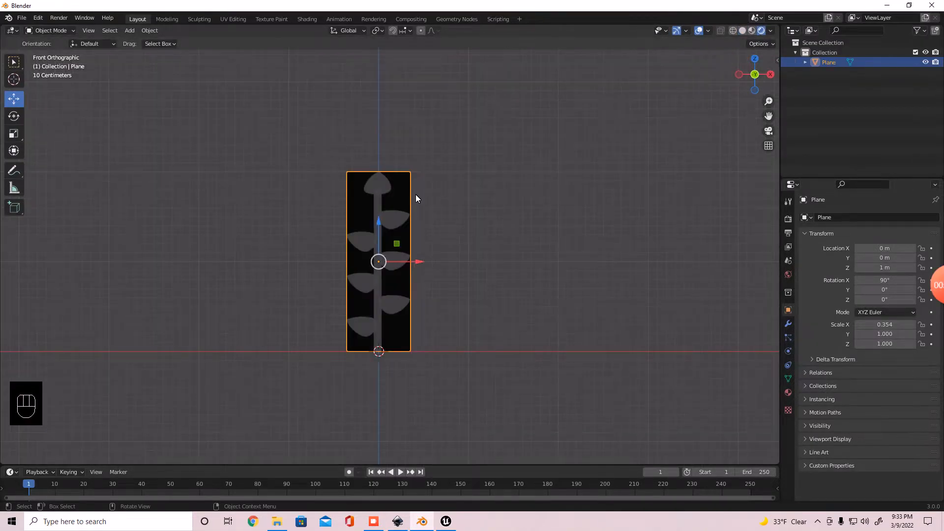
mouse_move(407, 241)
middle_down()
mouse_move(418, 241)
mouse_move(400, 237)
mouse_move(413, 234)
middle_up()
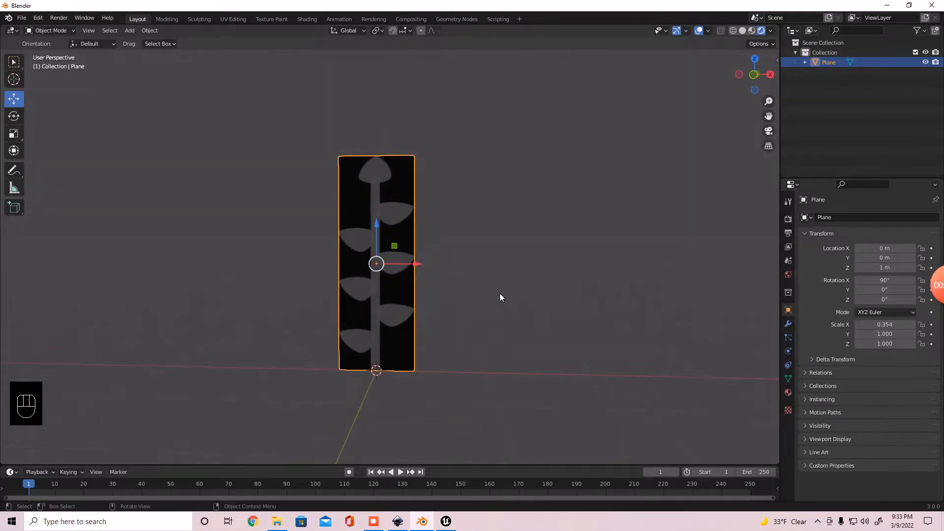
- Narrow the Weat plane by scaling it along the X axis by about 0.66
key(s)
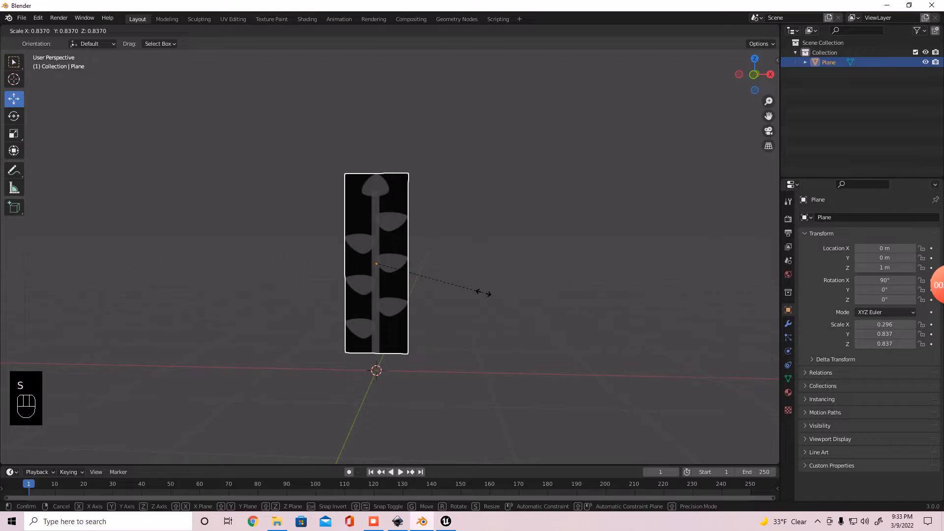
key(x)
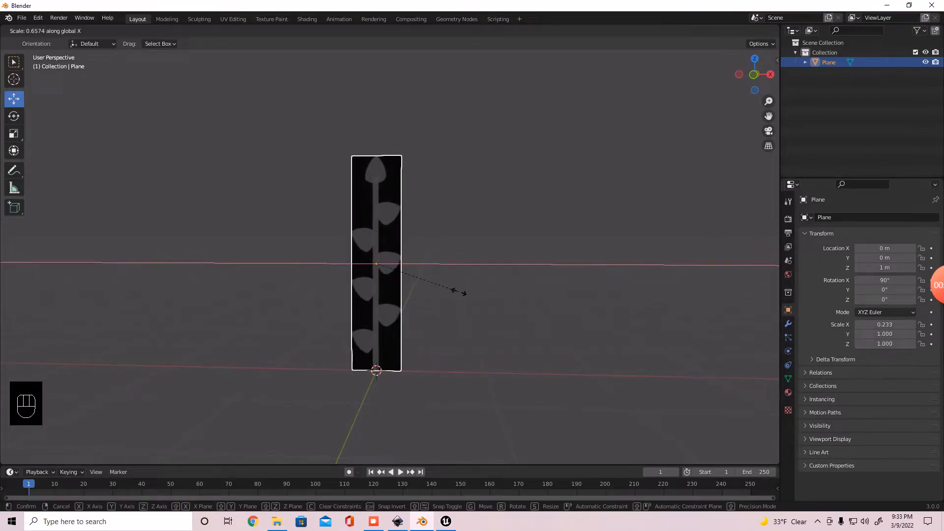
click(460, 291)
middle_drag(468, 303, 483, 367)
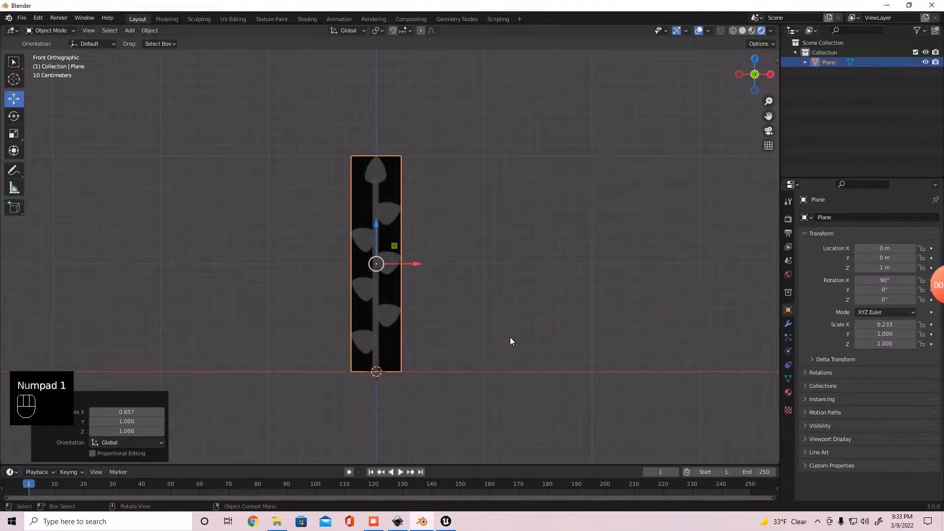
scroll(418, 258, down, 3)
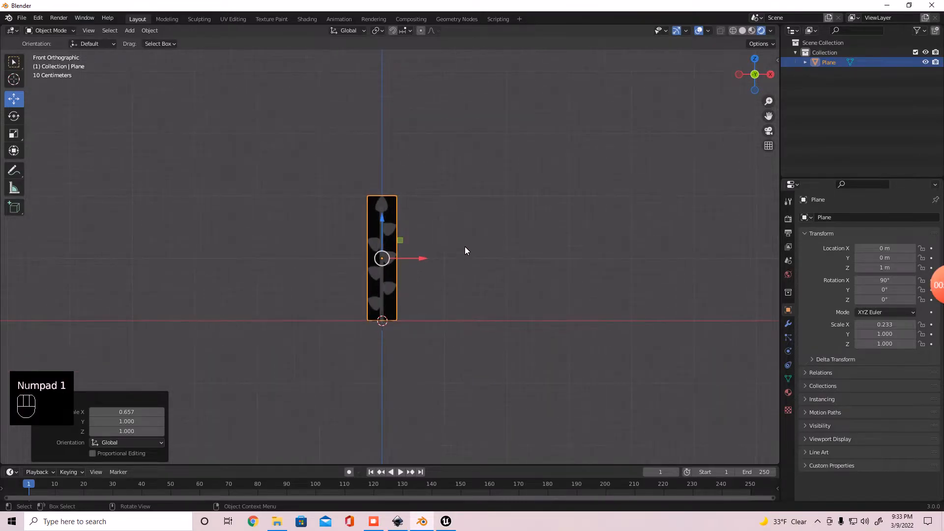
scroll(467, 224, up, 1)
middle_drag(411, 235, 389, 248)
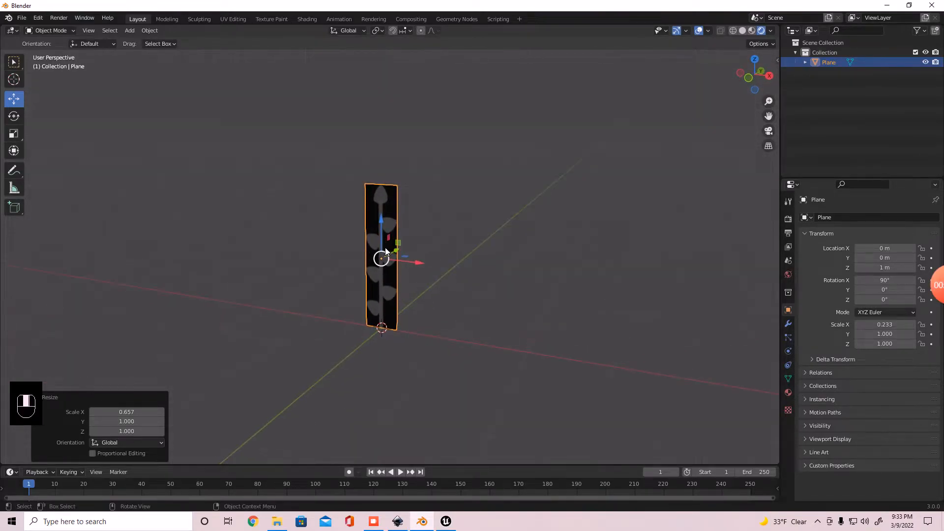
key(KP_1)
key(ctrl)
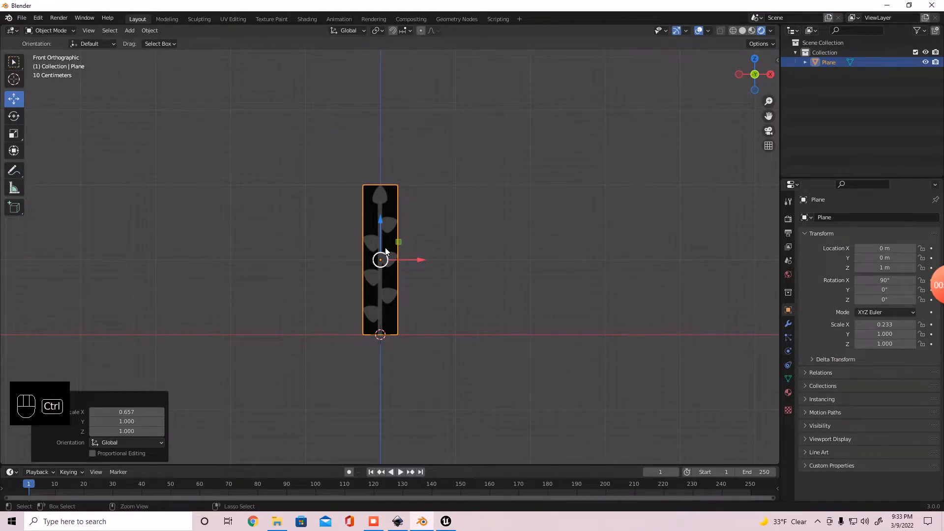
key(shift)
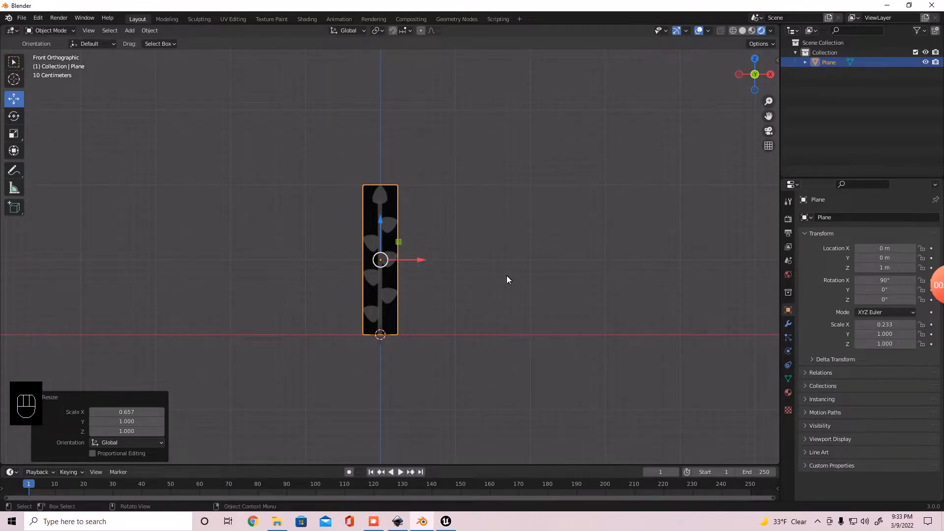
- Duplicate the Weat plane sixteen times in top view, scattering the copies around the origin as a loose cluster
key(KP_7)
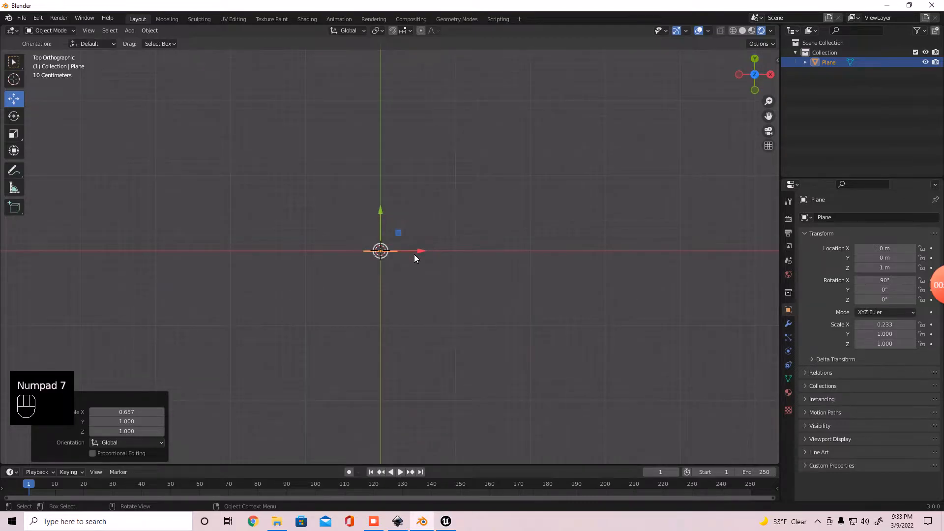
key(shift+d)
click(433, 330)
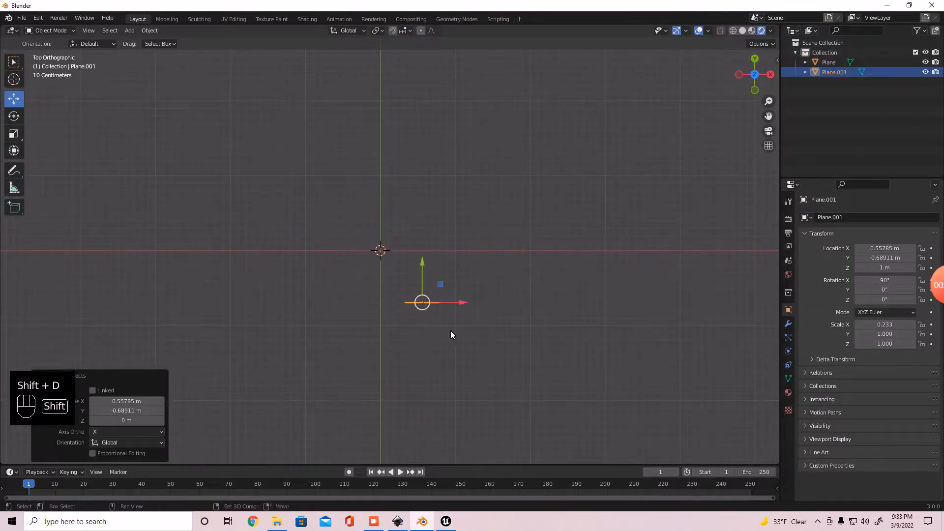
key(shift+d)
click(526, 295)
key(shift+d)
click(535, 228)
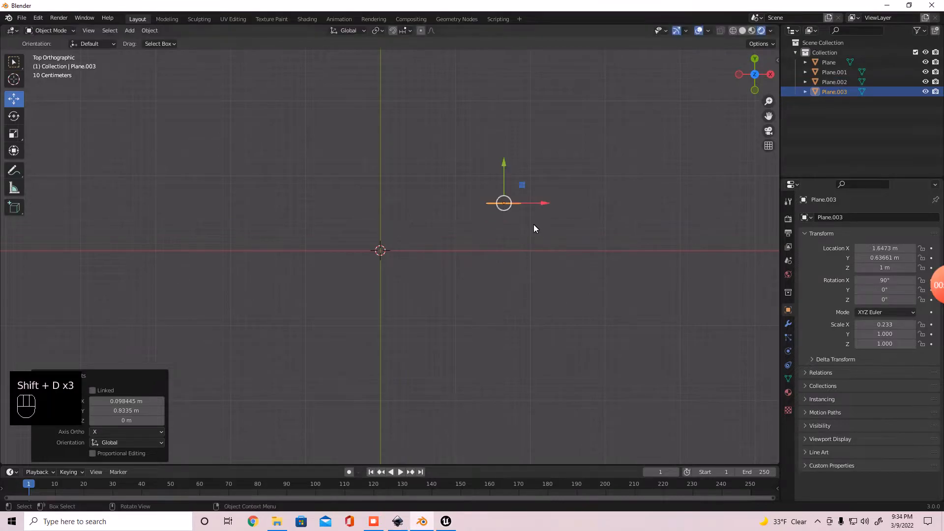
key(shift+d)
click(430, 184)
key(shift+d)
click(343, 171)
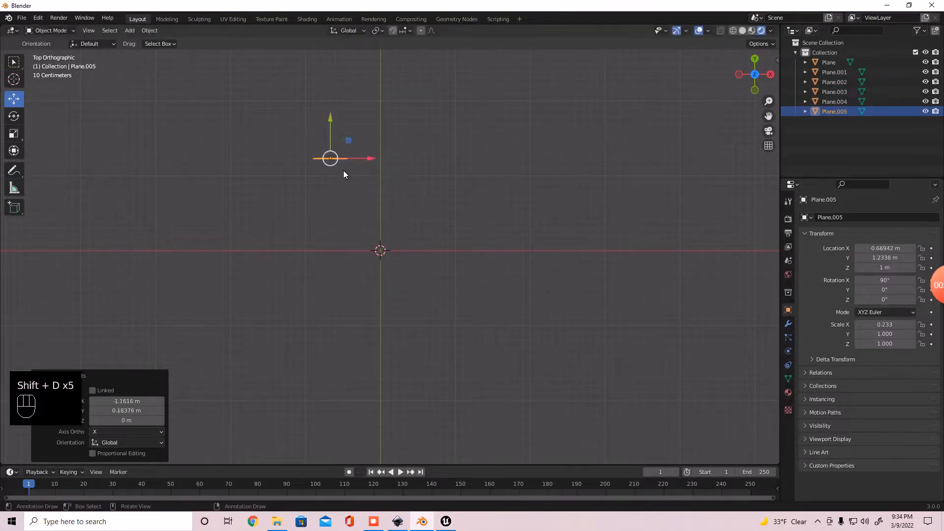
key(shift+d)
click(290, 235)
key(shift+d)
click(231, 312)
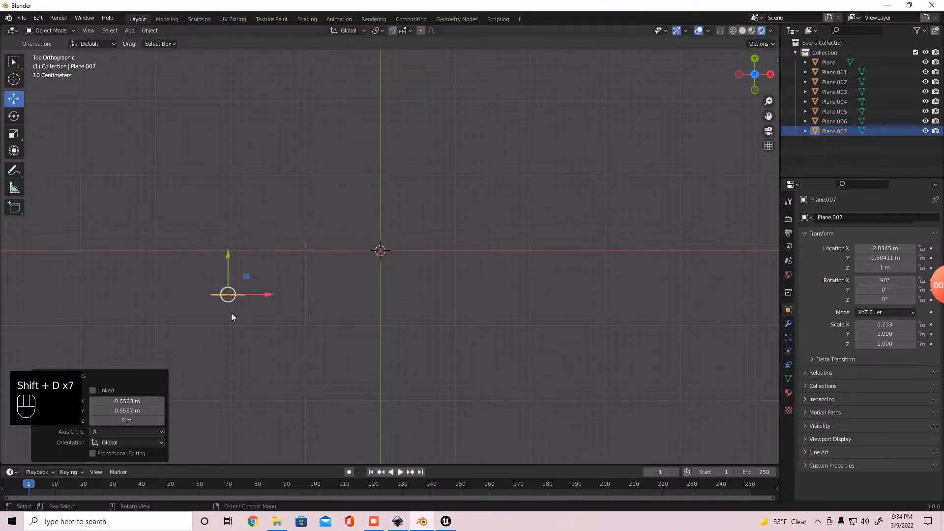
key(shift+d)
click(324, 365)
key(shift+d)
click(423, 377)
key(shift+d)
click(556, 350)
key(shift+d)
click(584, 279)
key(shift+d)
click(575, 175)
key(shift+d)
click(491, 107)
key(shift+d)
click(298, 143)
key(shift+d)
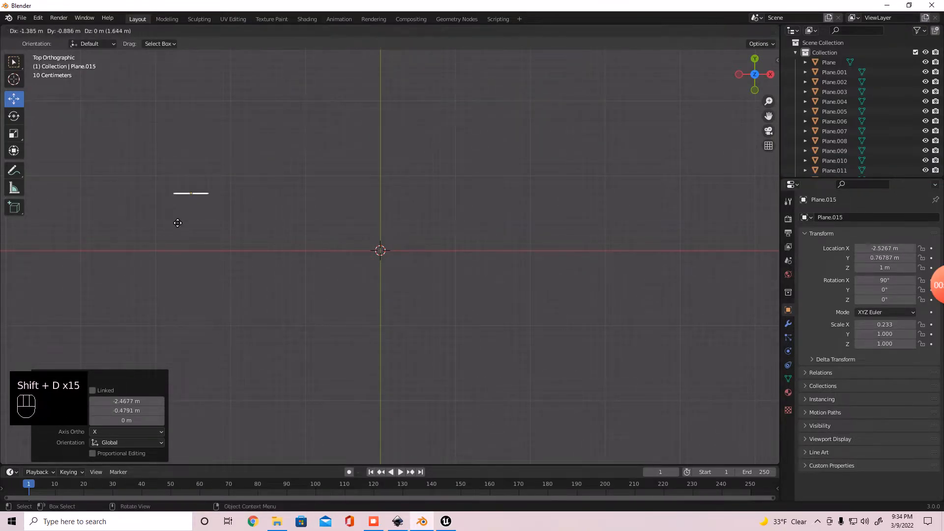
click(197, 222)
key(shift+d)
click(193, 381)
middle_drag(292, 400, 413, 190)
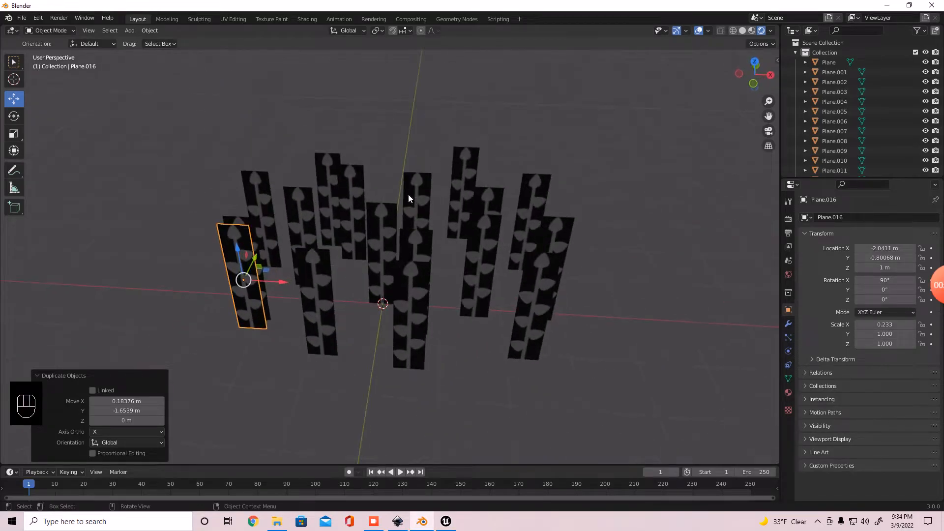
shift+click(379, 231)
shift+click(463, 178)
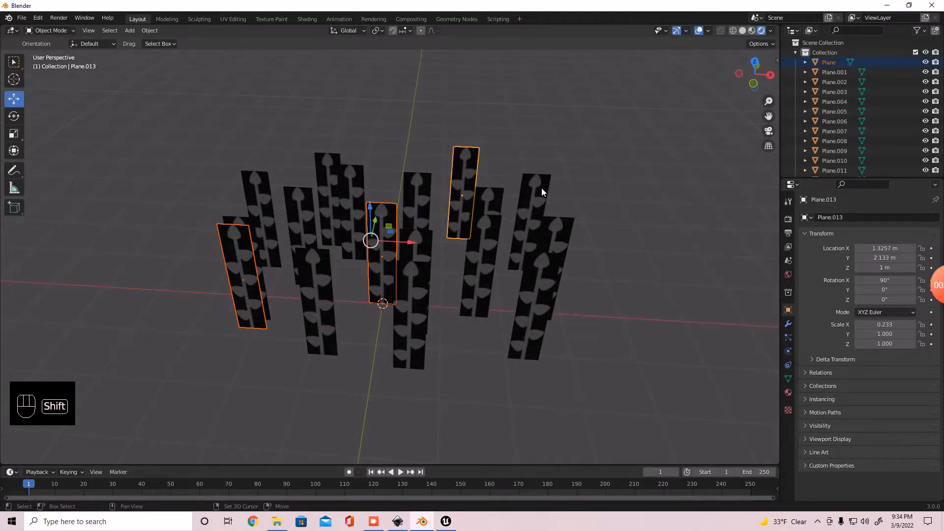
shift+click(374, 269)
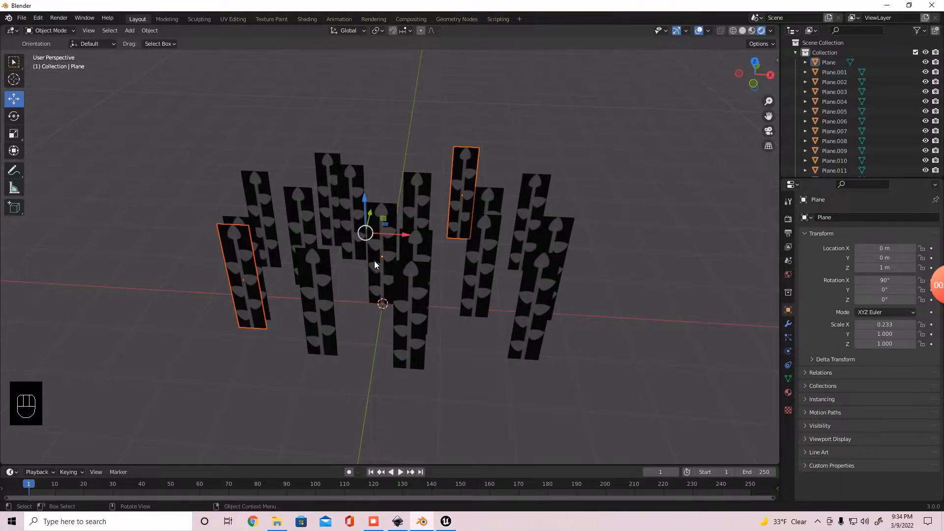
shift+click(328, 196)
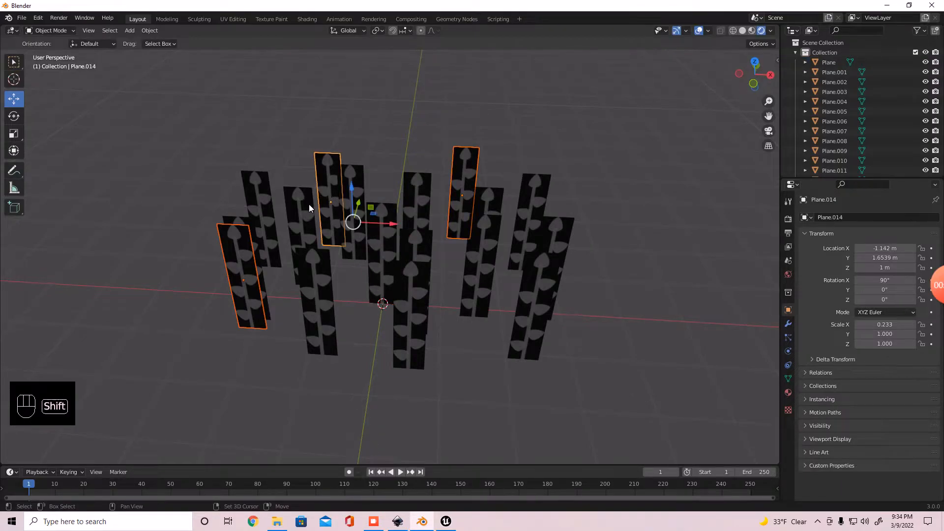
shift+click(262, 190)
middle_drag(290, 209, 438, 255)
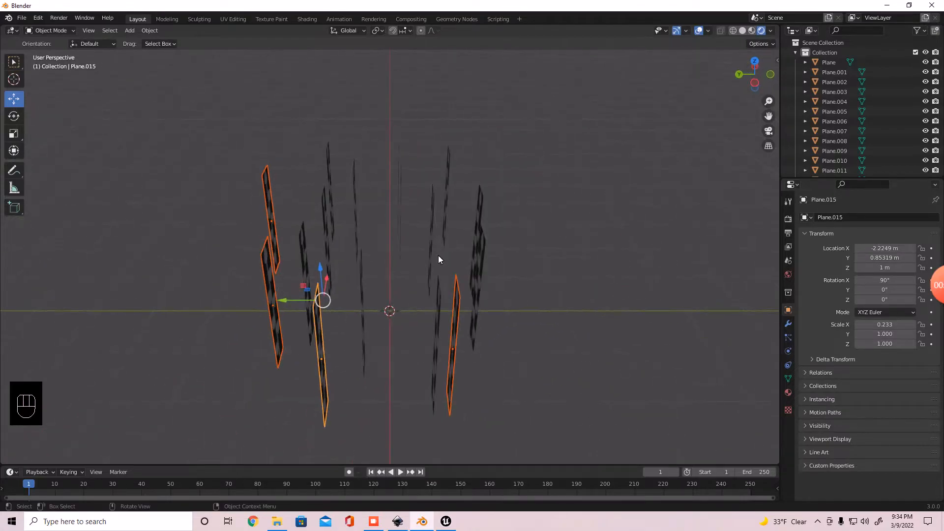
click(436, 337)
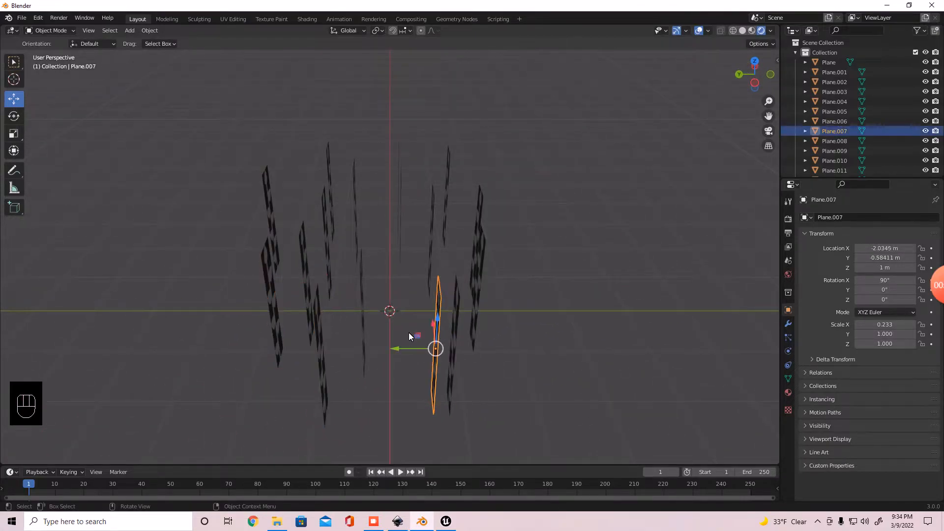
- Select five Weat planes spread across the cluster: one at the far left, two toward the back, one on the right and one in front
click(447, 356)
middle_drag(448, 355, 423, 191)
shift+click(415, 196)
shift+click(483, 253)
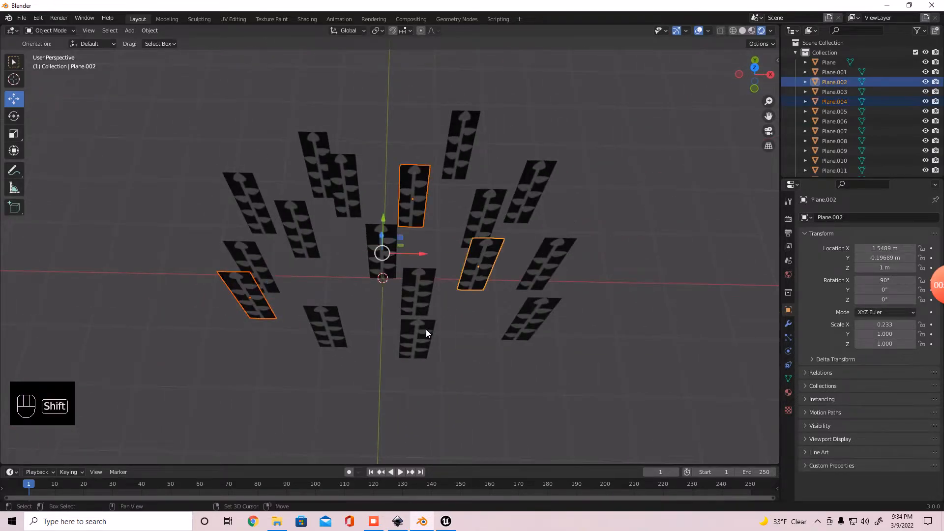
shift+click(410, 341)
shift+click(318, 161)
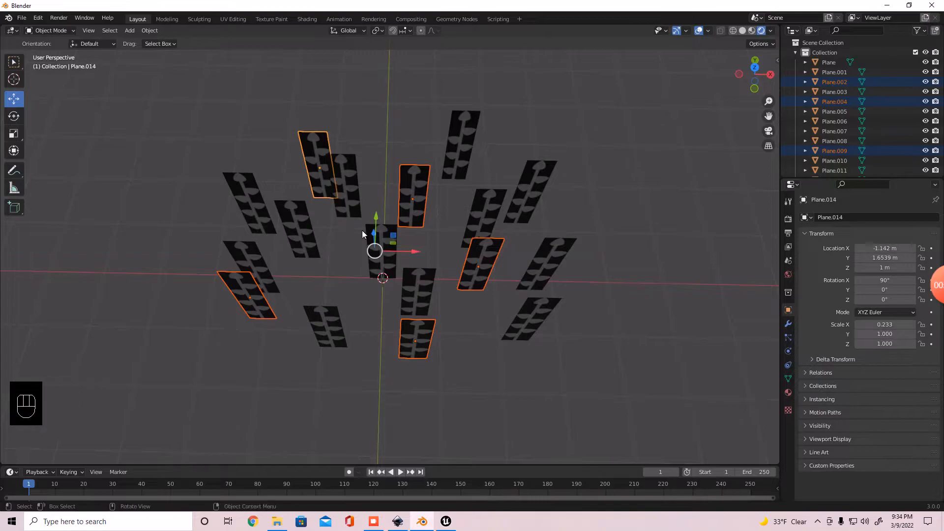
- Set the transform pivot point to Individual Origins and scale the five selected planes down by about 0.64
key(s)
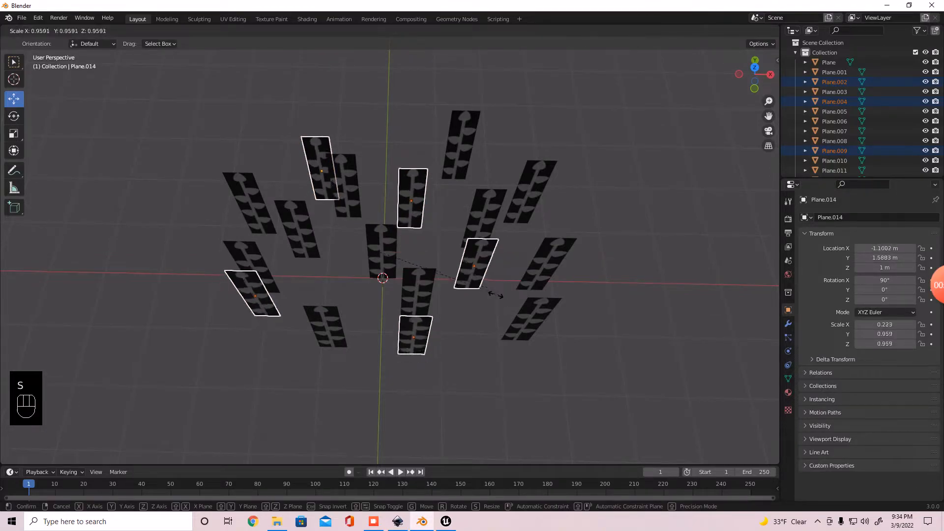
right_click(450, 298)
click(377, 35)
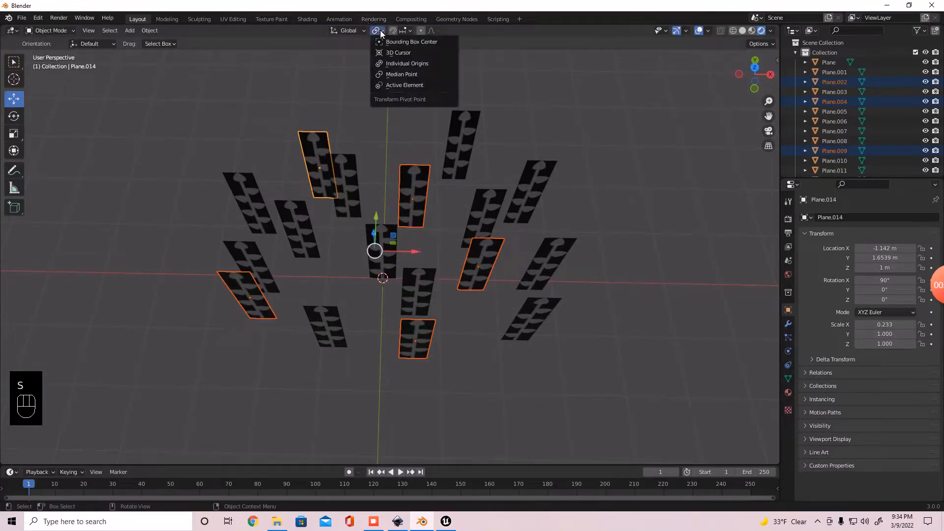
click(405, 65)
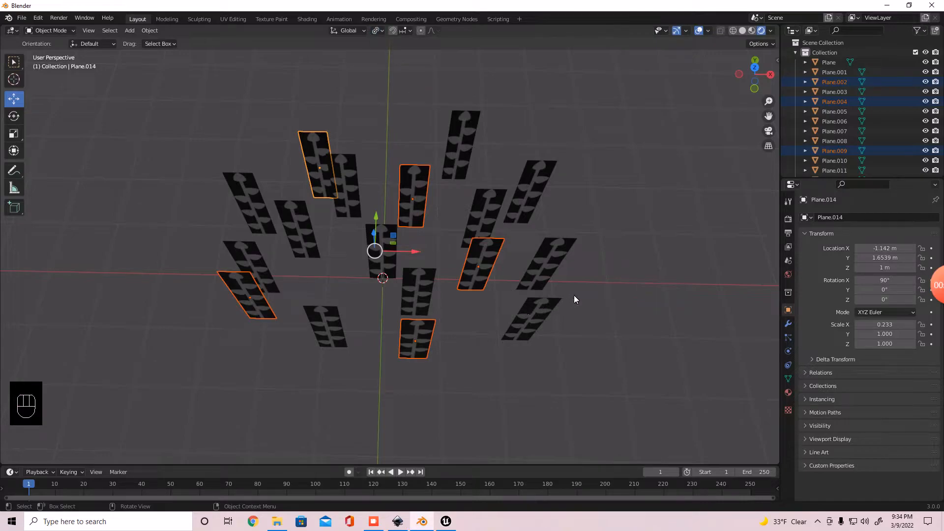
key(s)
click(499, 294)
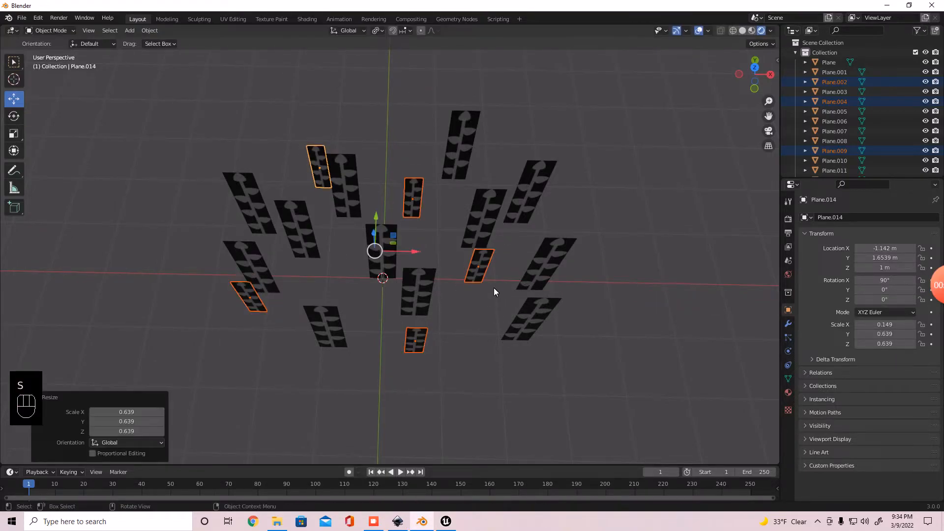
- Scale the five selected planes up by about 1.31 and lower them about 0.16 m along Z to the ground line
key(KP_1)
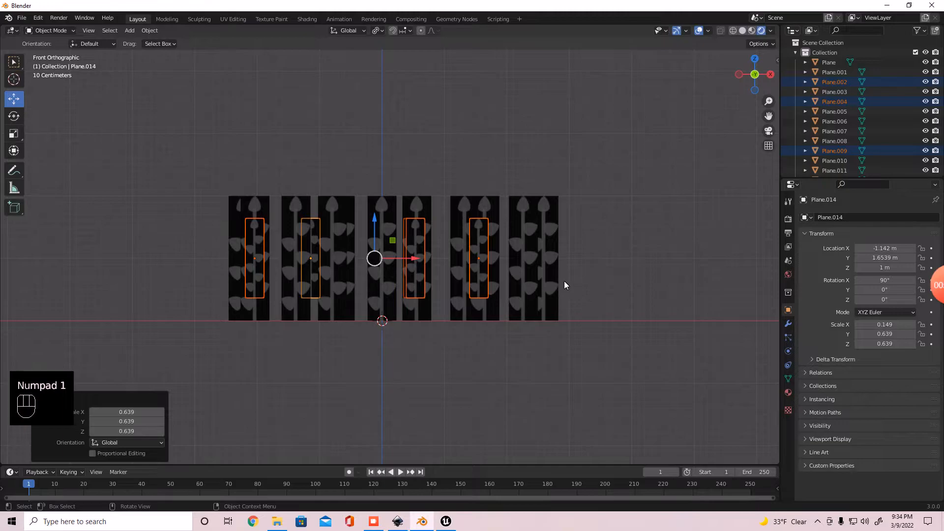
key(s)
click(618, 312)
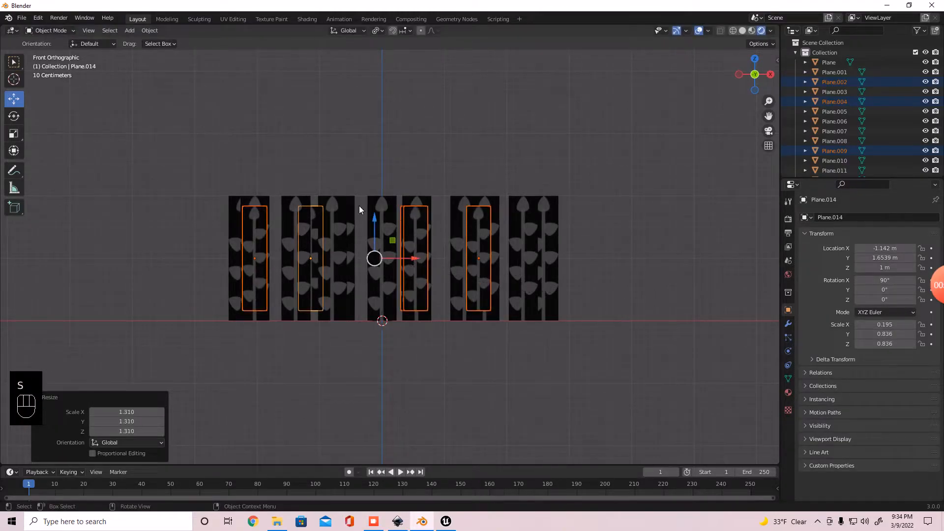
drag(376, 217, 385, 235)
middle_drag(393, 231, 481, 236)
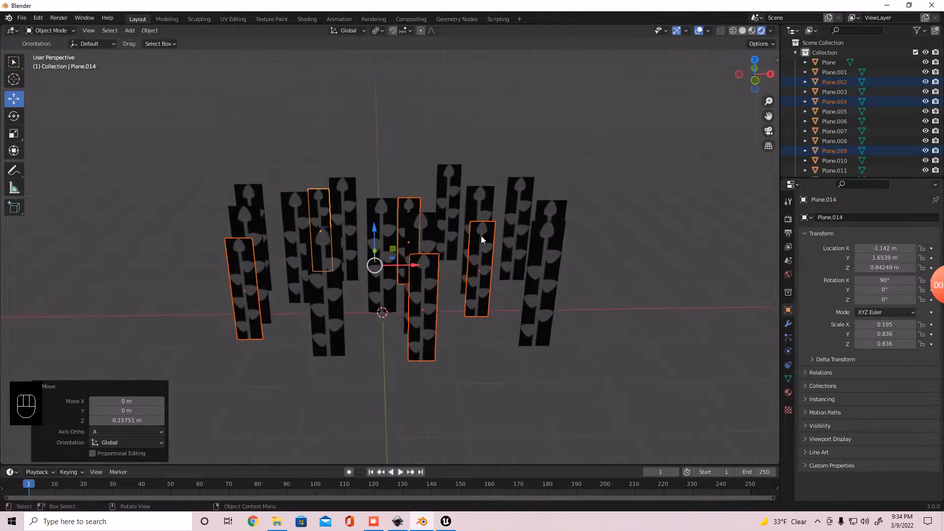
- Select four other full-size Weat planes: two on the cluster's right side, one left of centre and one at the back left
click(563, 234)
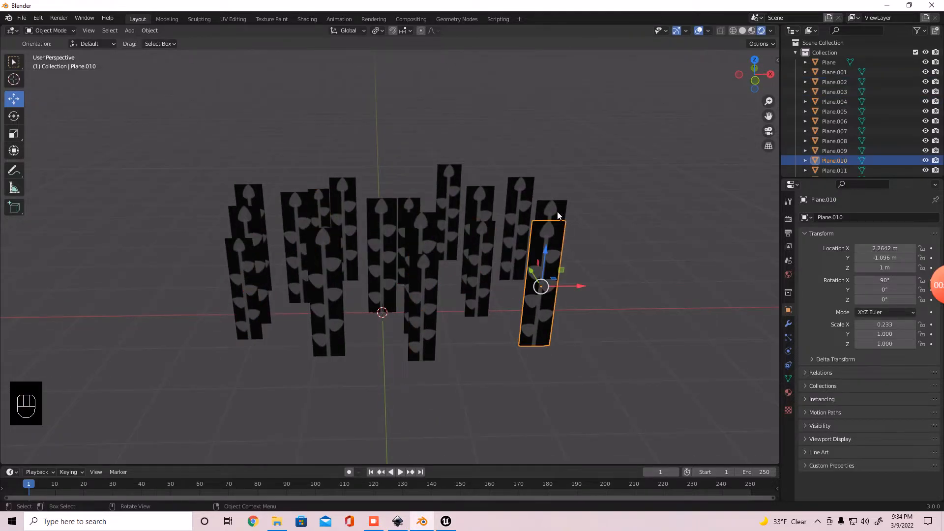
shift+click(514, 183)
shift+click(355, 185)
shift+click(249, 201)
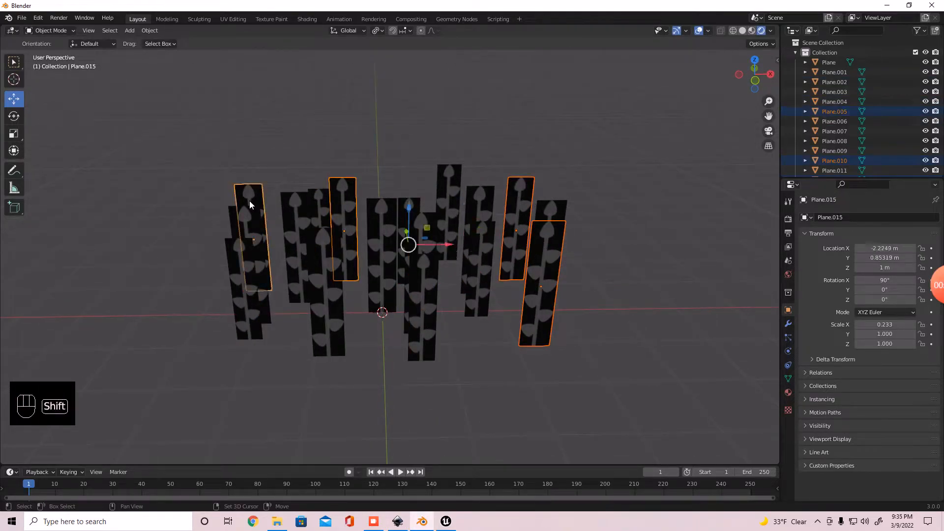
key(KP_1)
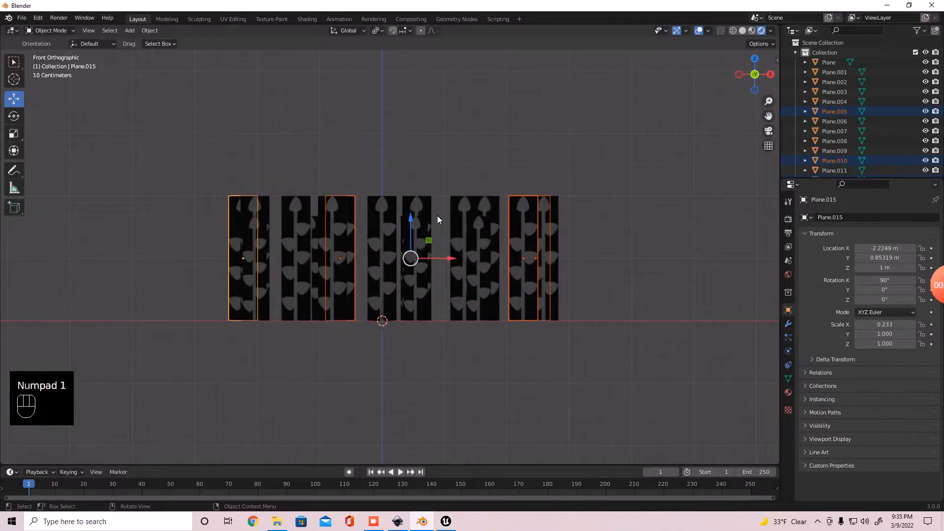
- Scale the selected wheat planes uniformly to about 0.92 and lower them to a Z location of about 0.921 m
key(s)
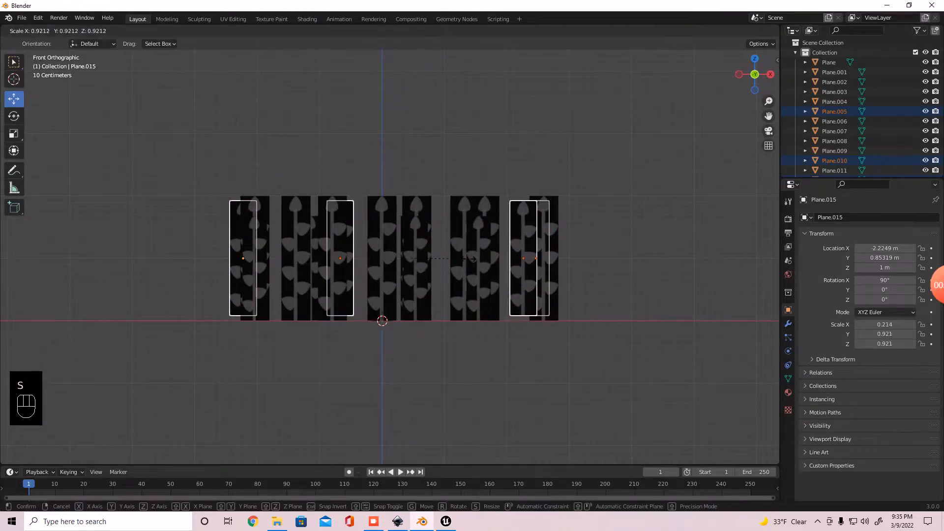
click(468, 258)
drag(411, 217, 422, 227)
middle_drag(475, 281, 699, 294)
click(537, 342)
middle_drag(537, 343, 385, 322)
middle_drag(399, 262, 580, 344)
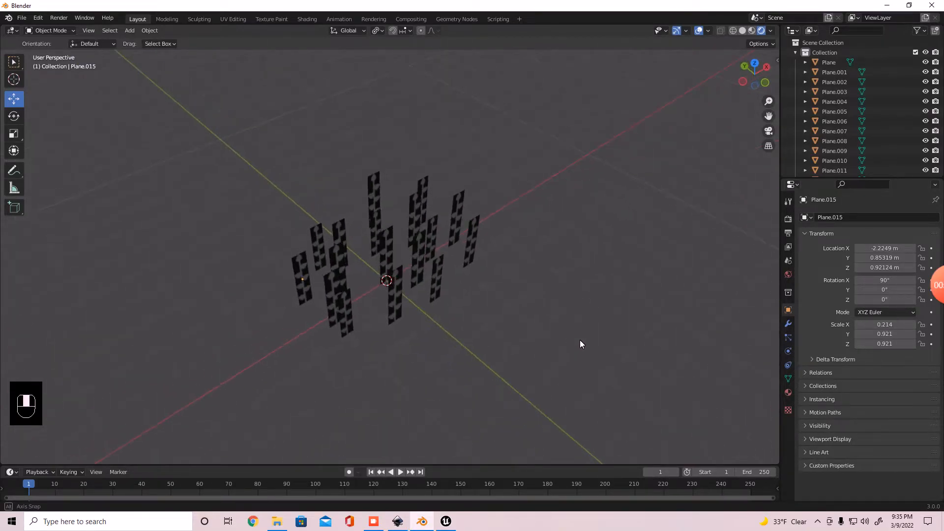
- Select all the wheat planes and join them into a single object
drag(206, 141, 548, 389)
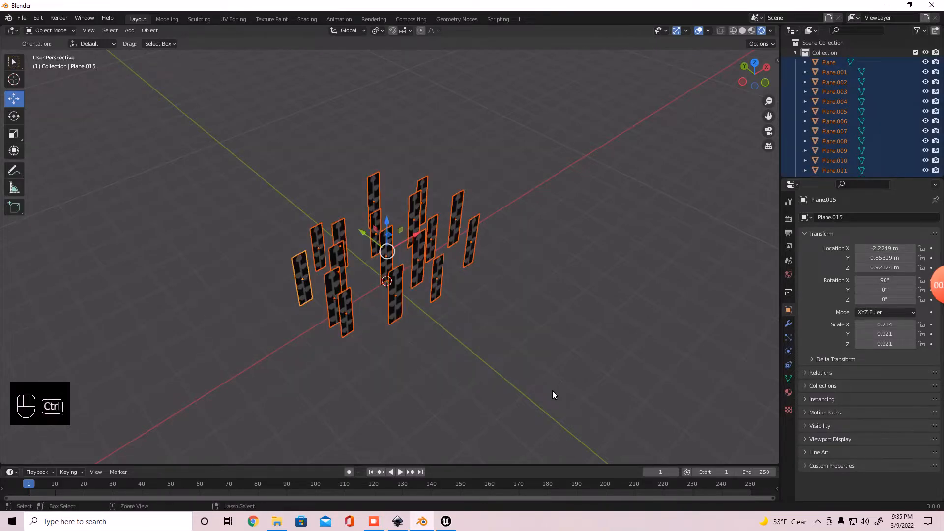
key(ctrl+j)
middle_drag(552, 391, 423, 320)
click(541, 358)
middle_drag(408, 287, 472, 295)
- Start an FBX export and browse to the Foliage folder under Desktop, Stylized_Game_Tutorial, Assets
click(20, 19)
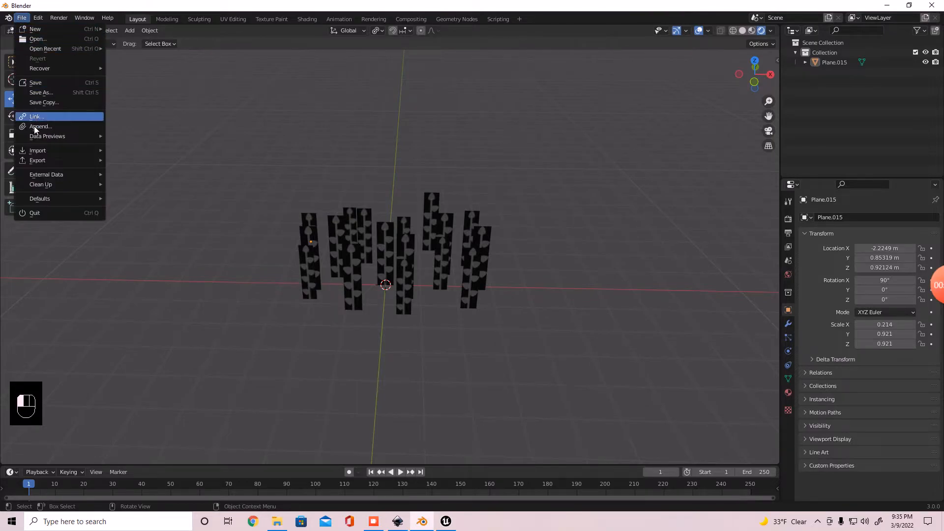
mouse_move(43, 162)
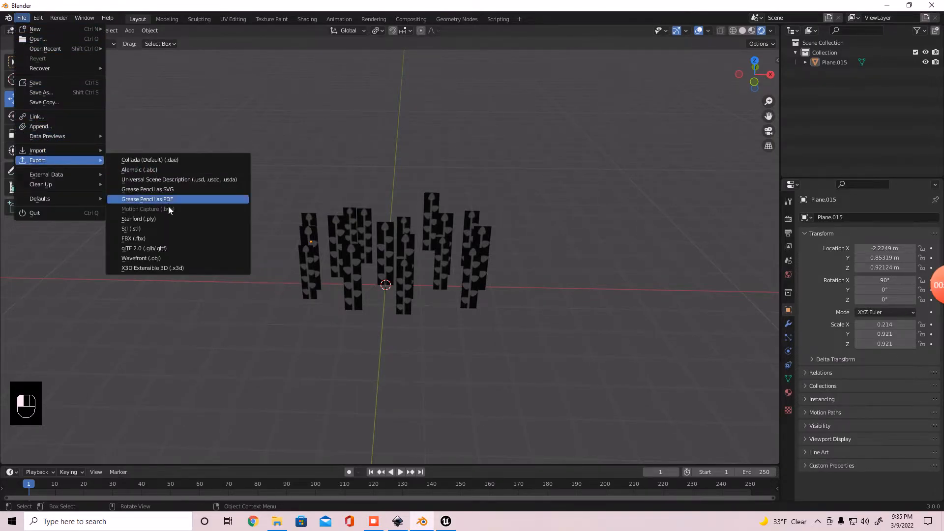
click(134, 238)
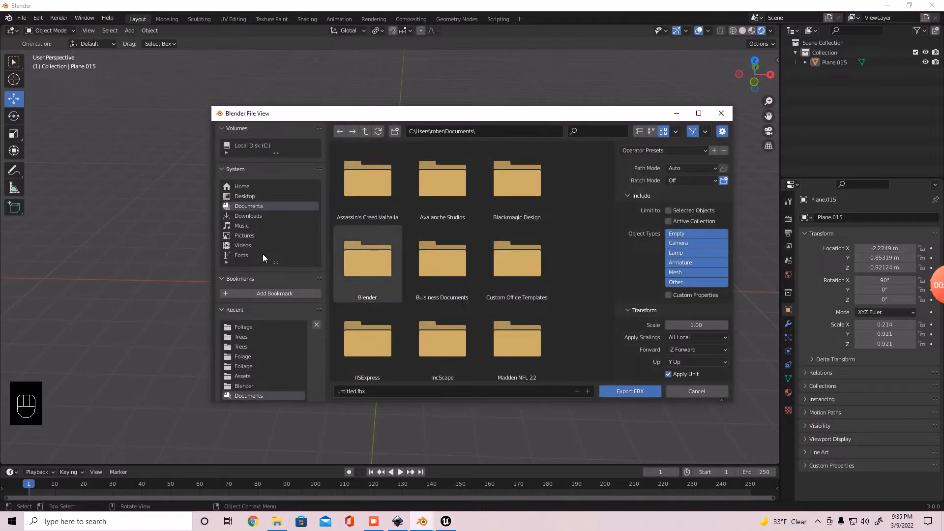
click(249, 197)
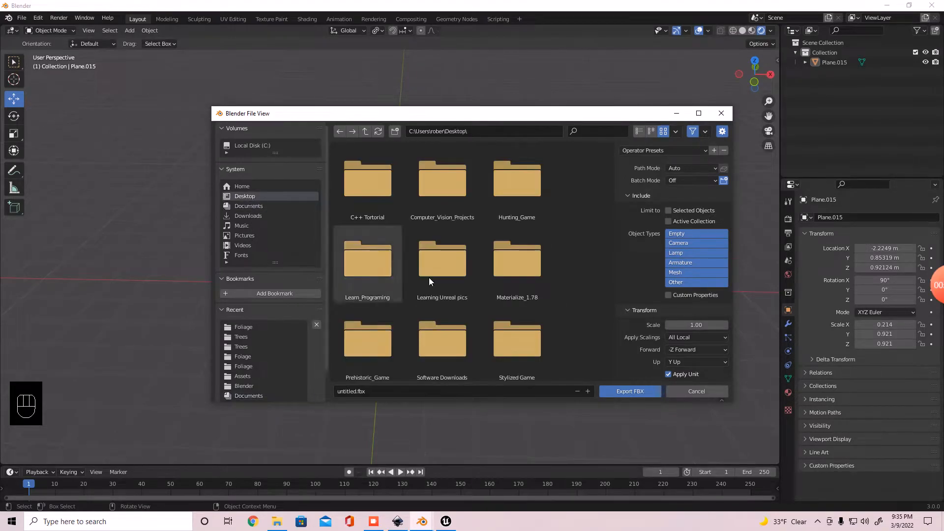
scroll(543, 337, down, 5)
double_click(370, 337)
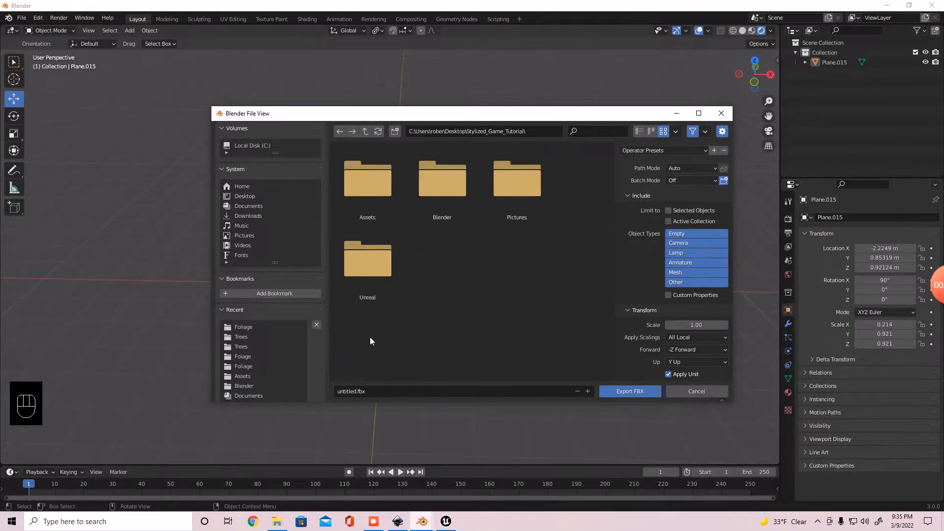
click(511, 191)
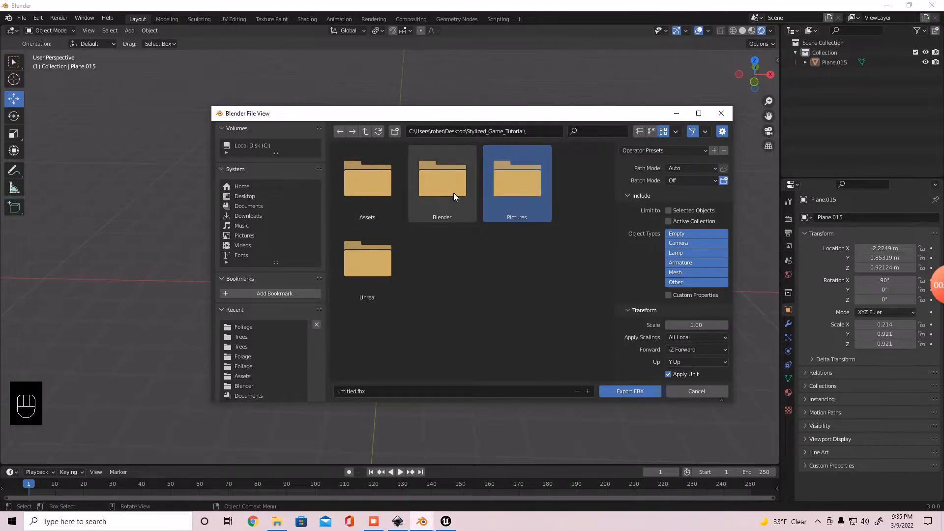
click(359, 188)
double_click(359, 189)
double_click(370, 192)
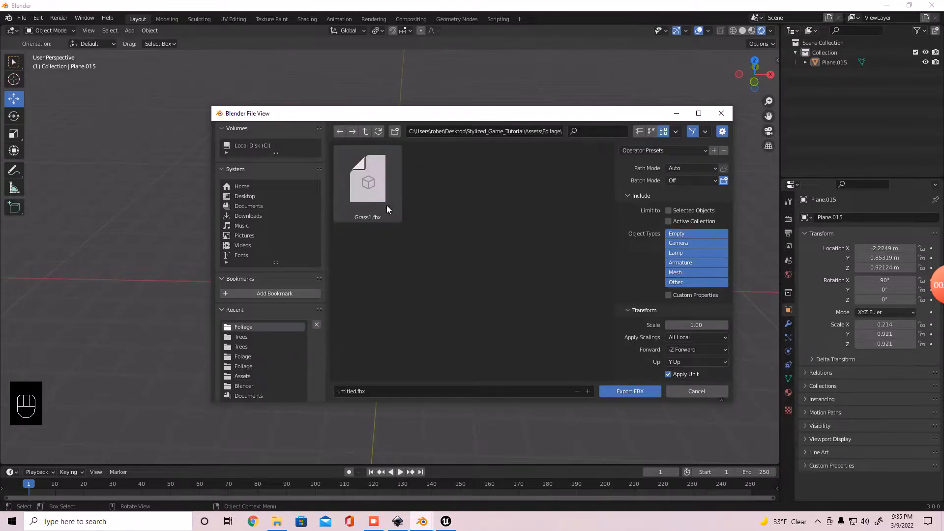
- Name the export file Weat.fbx and export it
click(342, 389)
text(Weat)
key(Return)
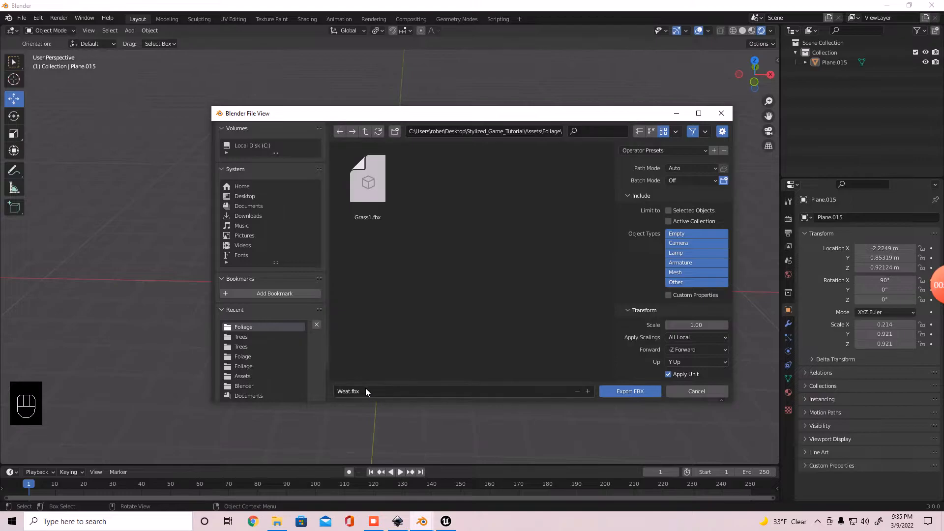
click(631, 391)
- Delete the faces of every wheat plane in the joined mesh except the one standing at the world origin
middle_drag(379, 205, 409, 217)
drag(284, 179, 377, 333)
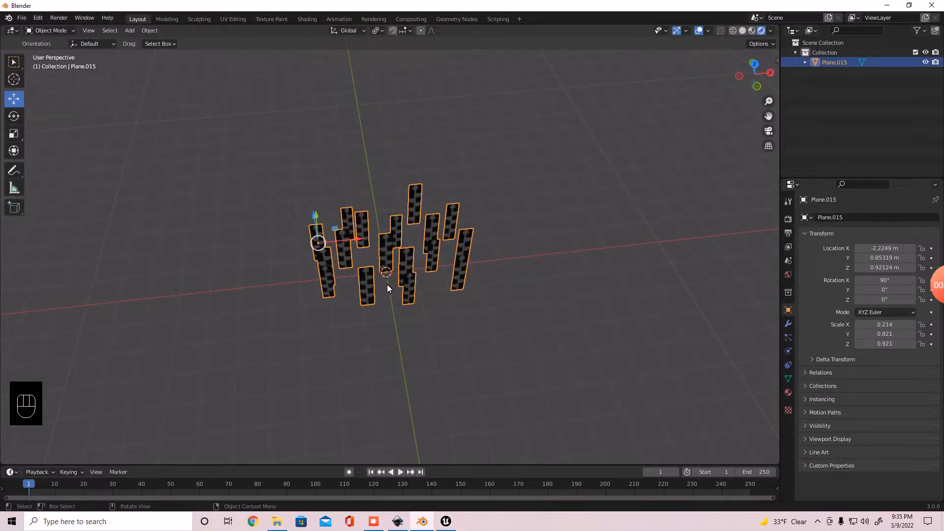
key(Tab)
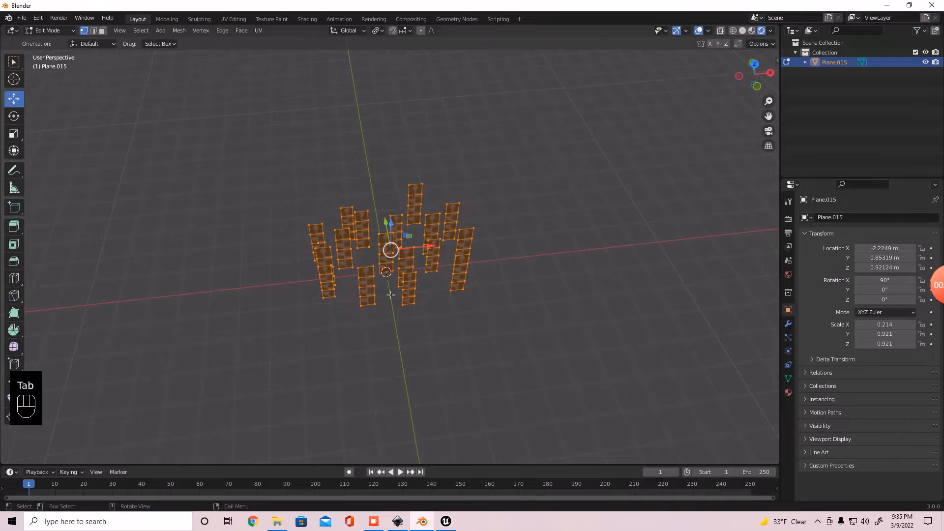
click(373, 297)
key(l)
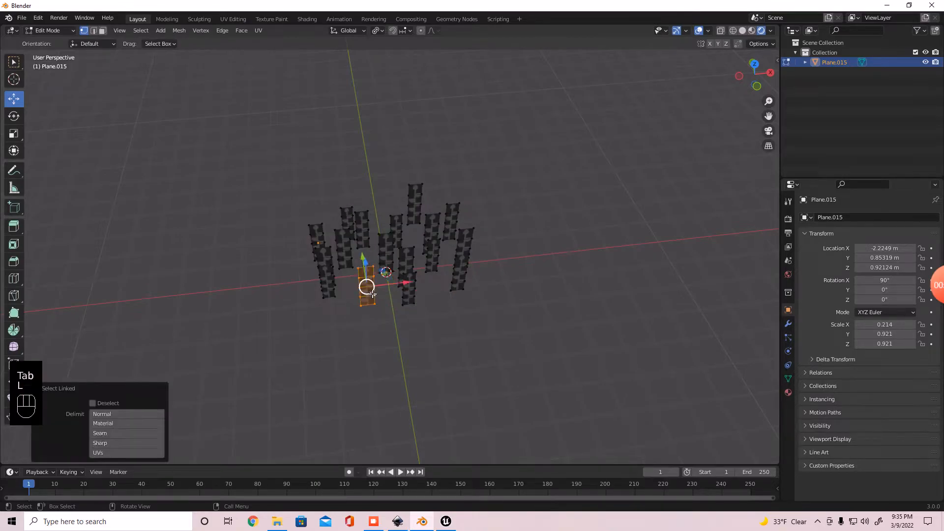
key(l)
key(l)
key(l)
key(l)
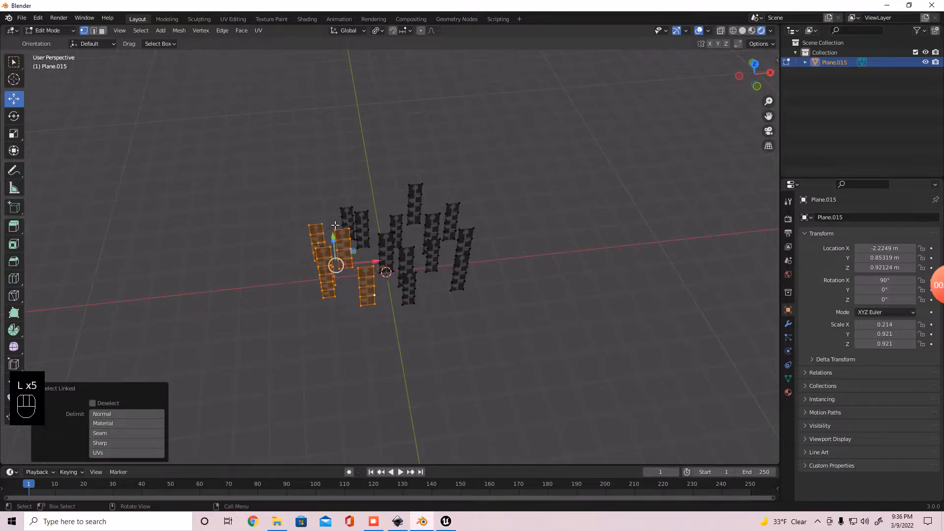
key(l)
key(l)
key(l)
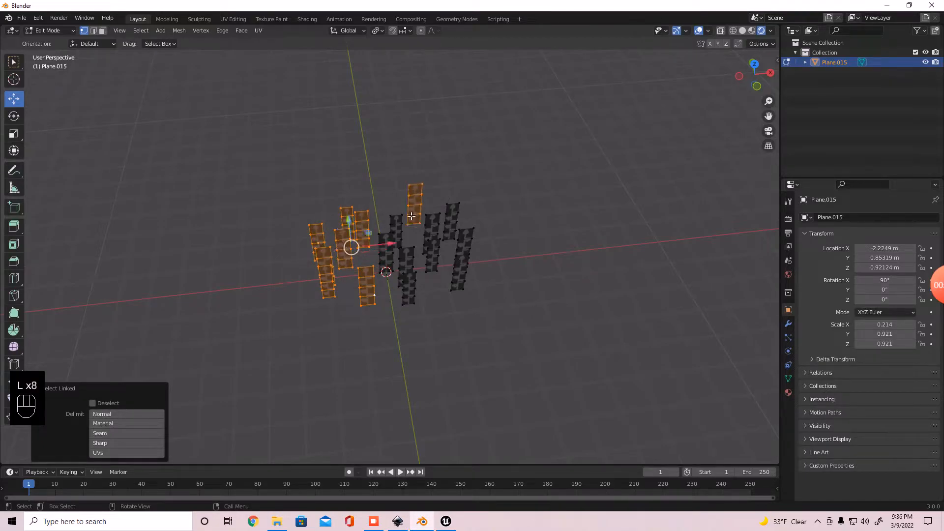
key(l)
key(l)
key(l)
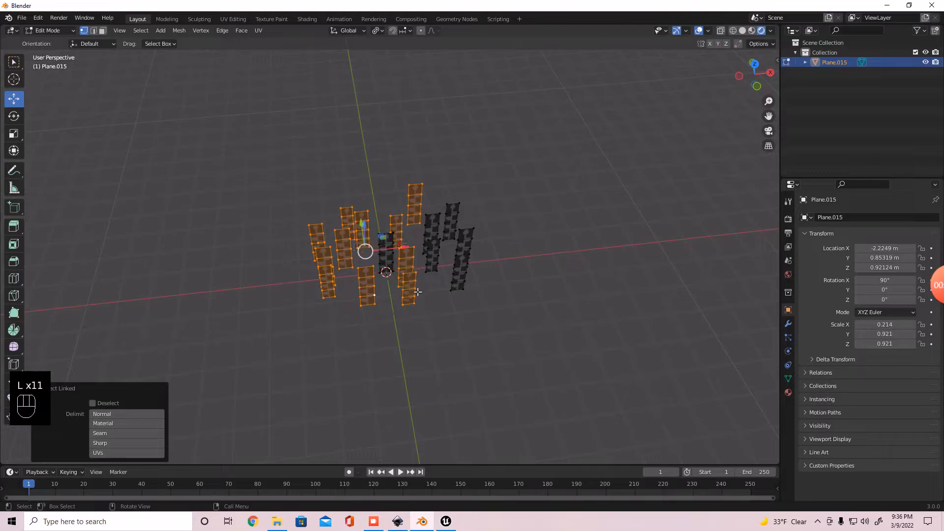
key(l)
key(l)
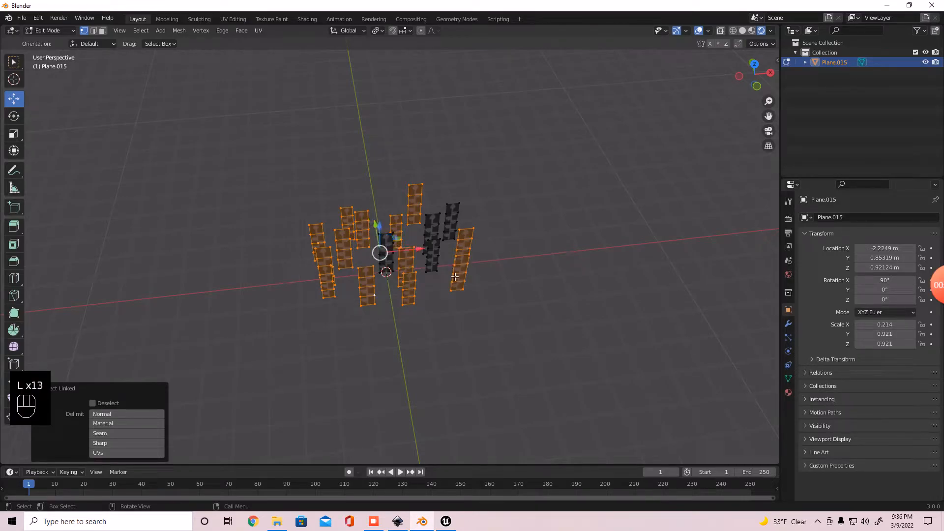
key(l)
key(l)
key(l)
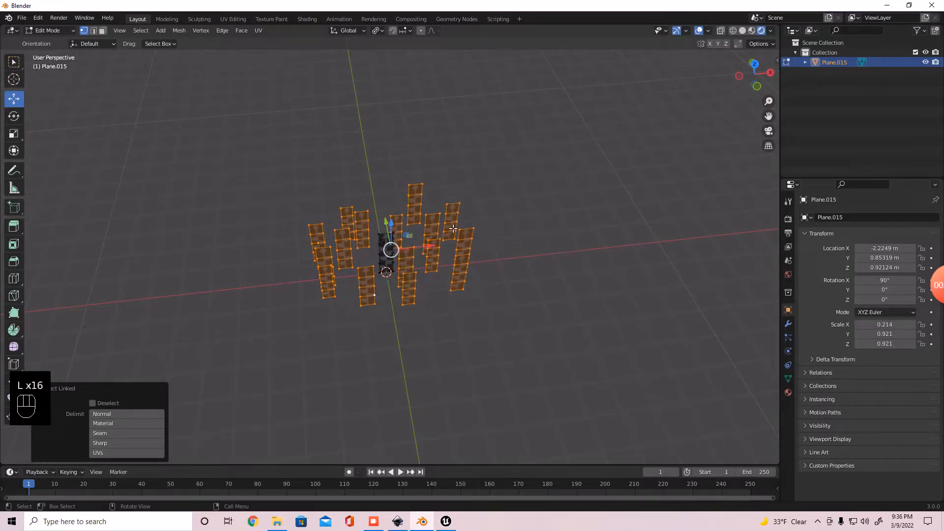
key(x)
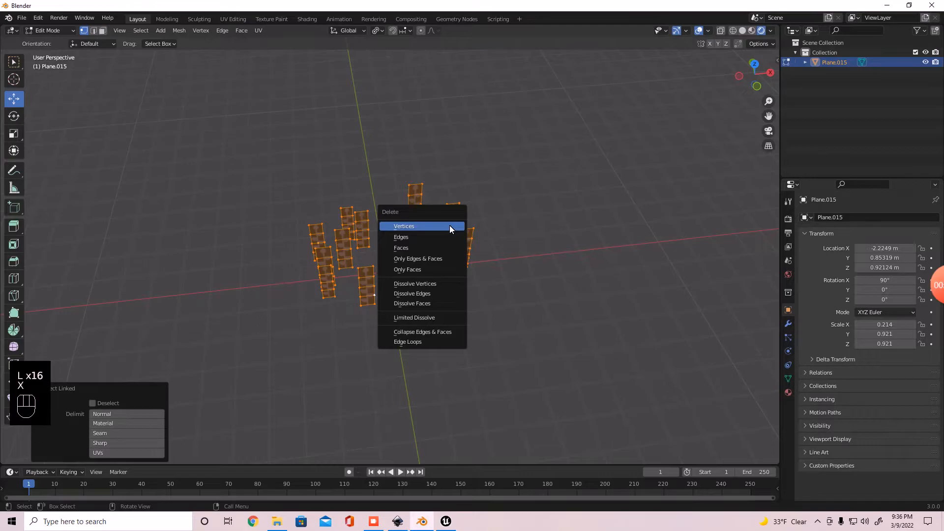
click(425, 247)
mouse_move(428, 249)
middle_down()
mouse_move(420, 255)
mouse_move(413, 231)
mouse_move(415, 248)
middle_up()
key(Tab)
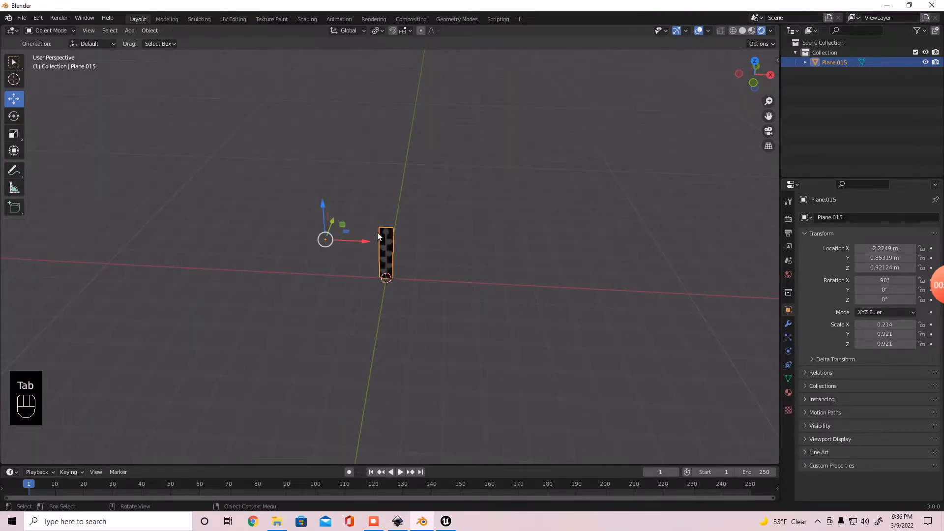
- Set the remaining plane's origin to its geometry and view it from the front
right_click(388, 244)
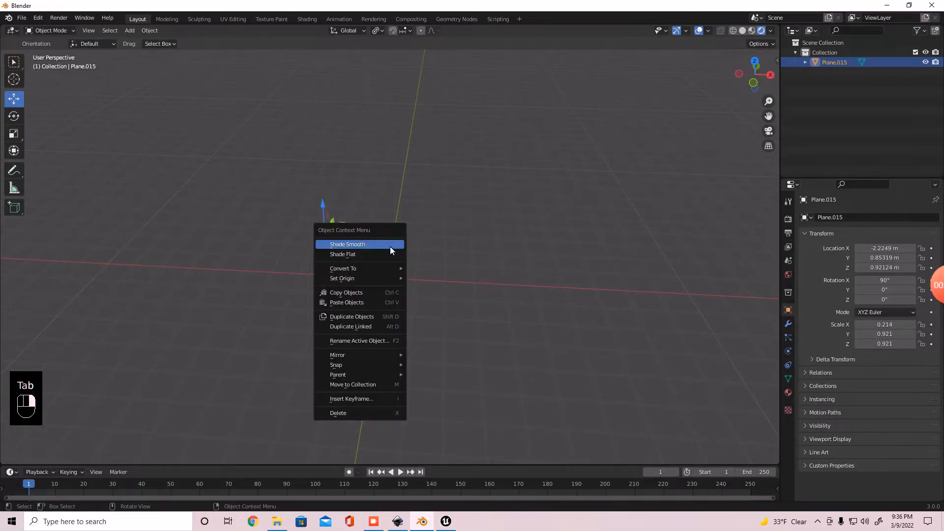
mouse_move(373, 278)
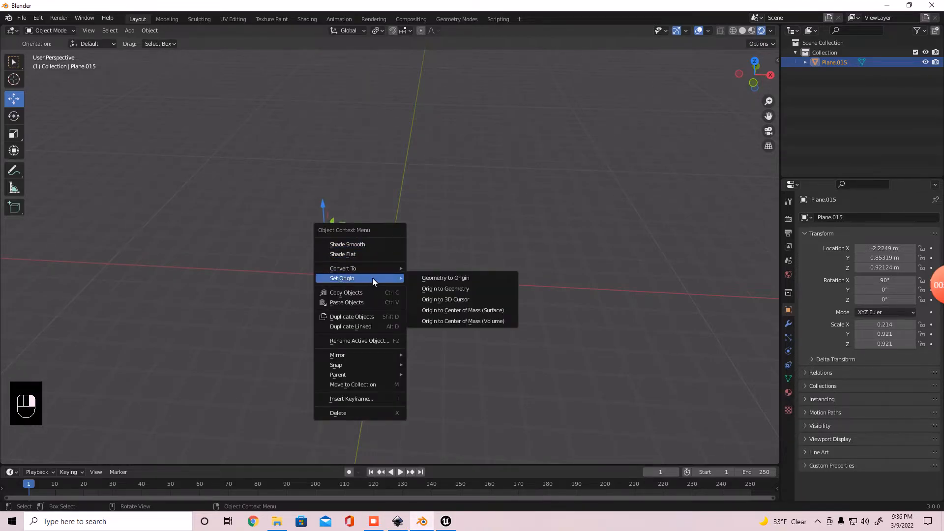
click(459, 288)
key(KP_1)
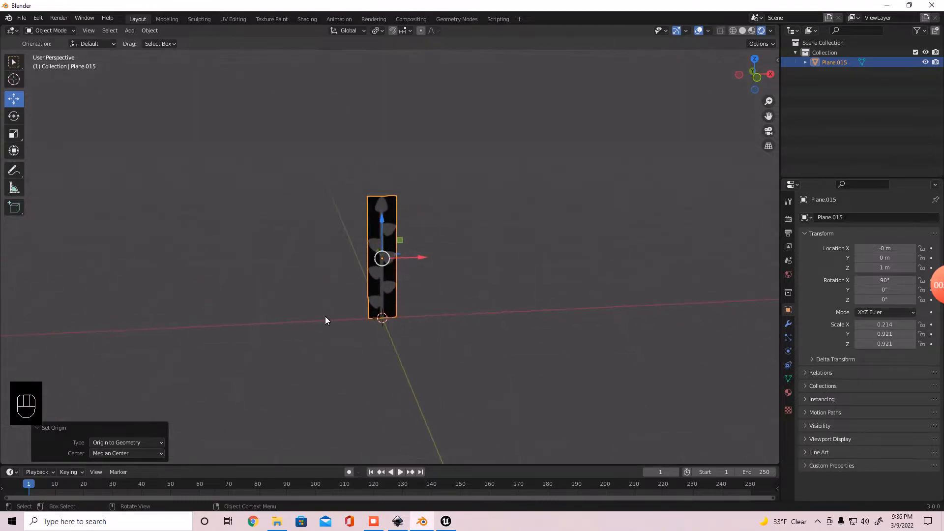
key(KP_1)
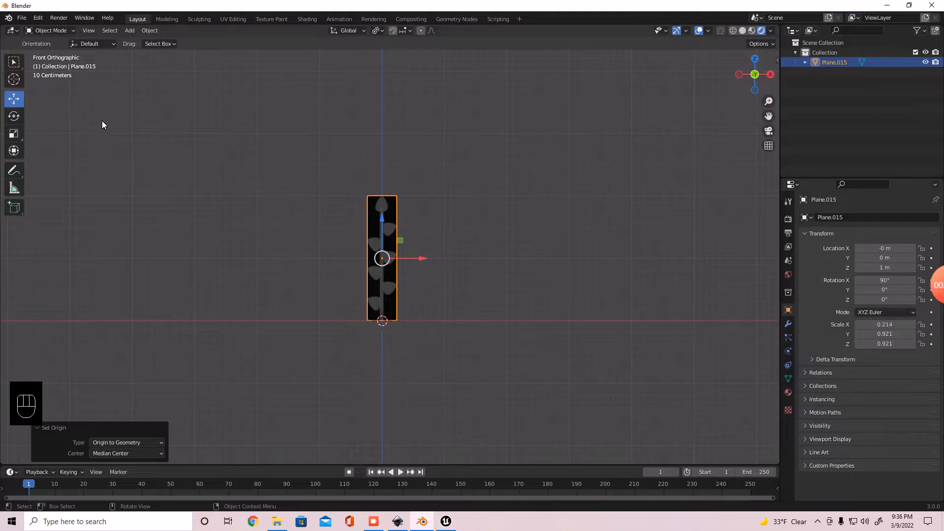
- Replace the plane's material with Flower in the Shader Editor and return to the 3D viewport
click(12, 30)
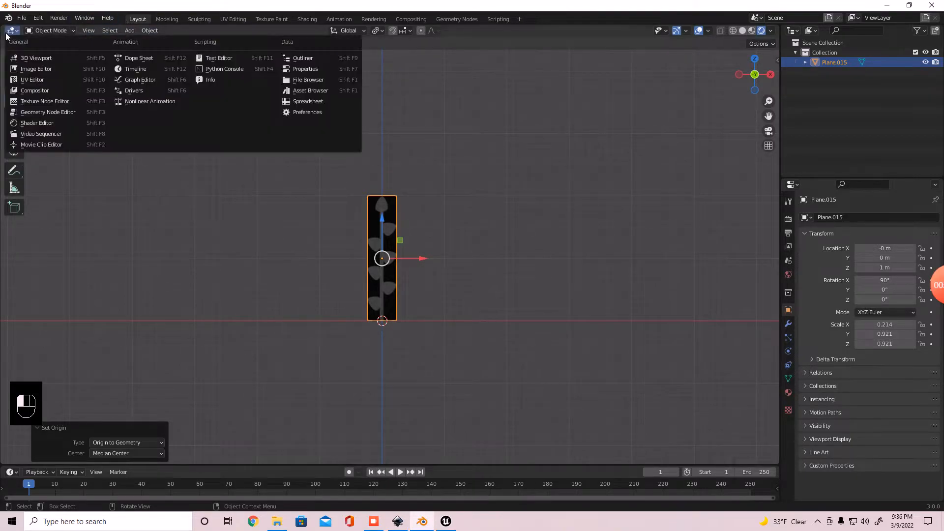
click(25, 122)
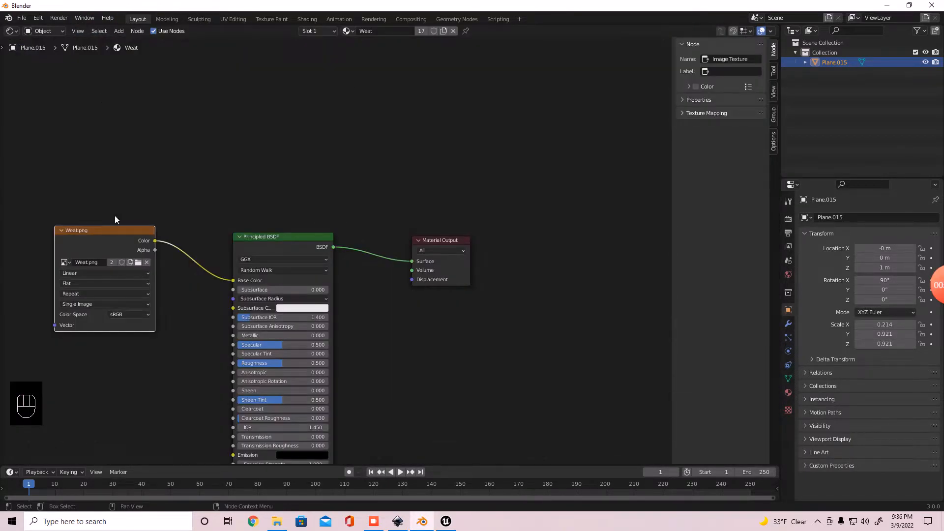
click(349, 30)
click(358, 47)
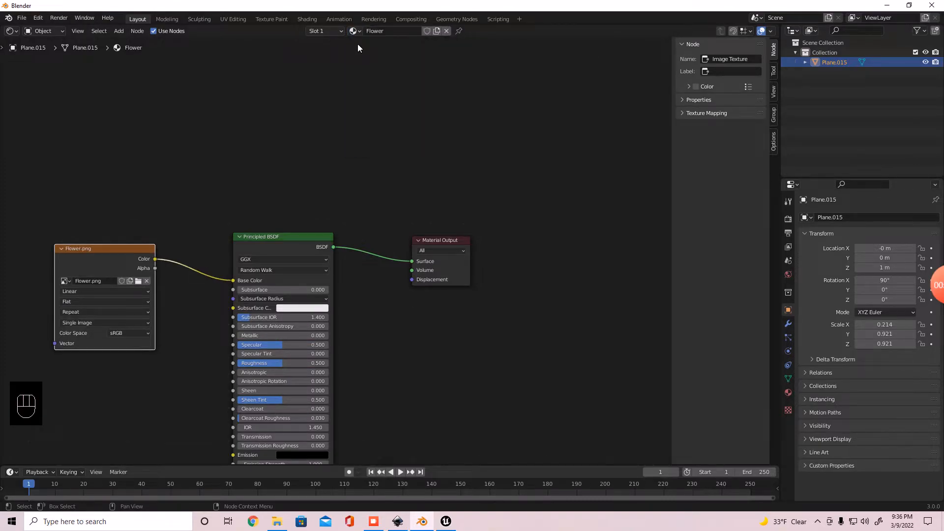
click(18, 31)
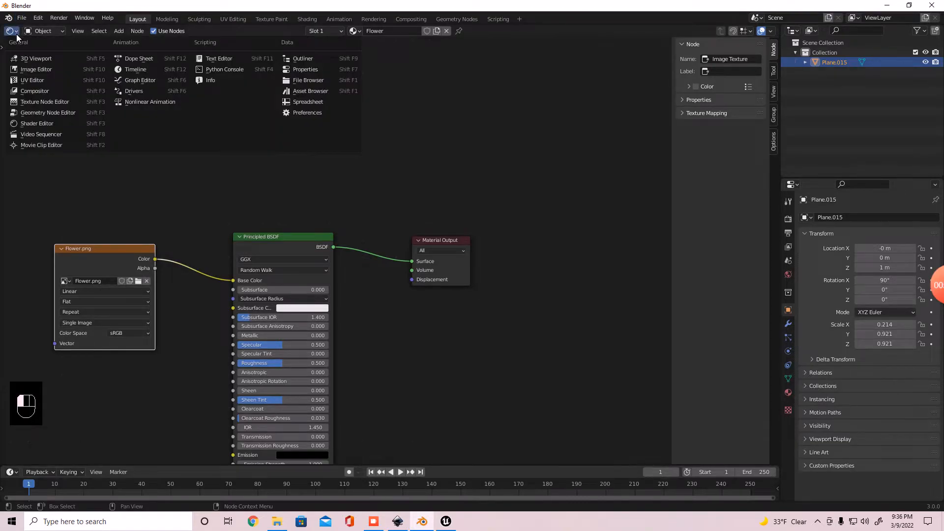
click(36, 58)
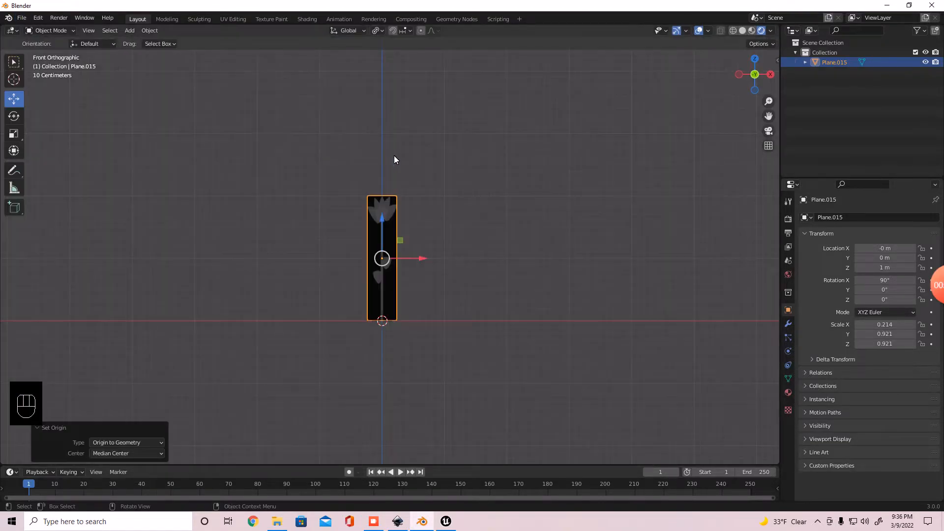
- Enter Edit Mode on the flower plane and select the horizontal edge just below the blossom
scroll(386, 216, up, 4)
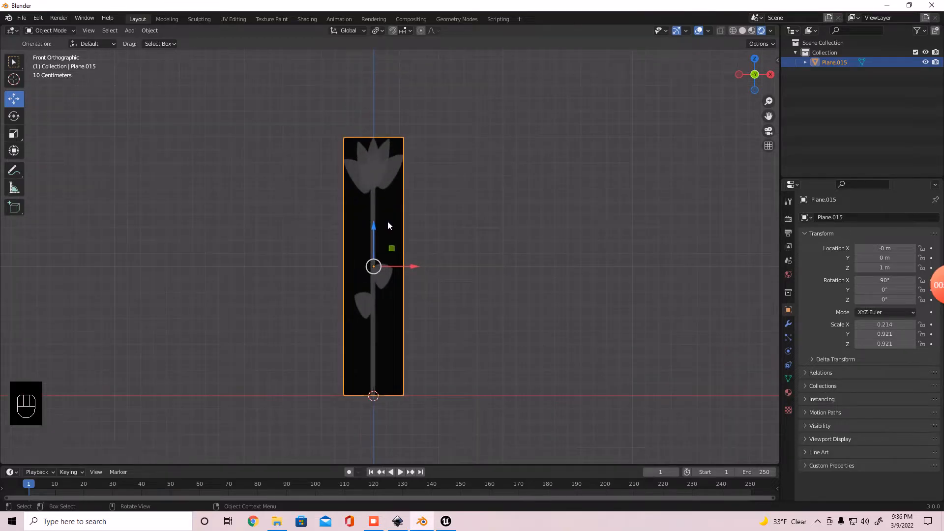
key(Tab)
middle_drag(383, 225, 399, 269)
scroll(389, 217, up, 3)
scroll(399, 269, up, 3)
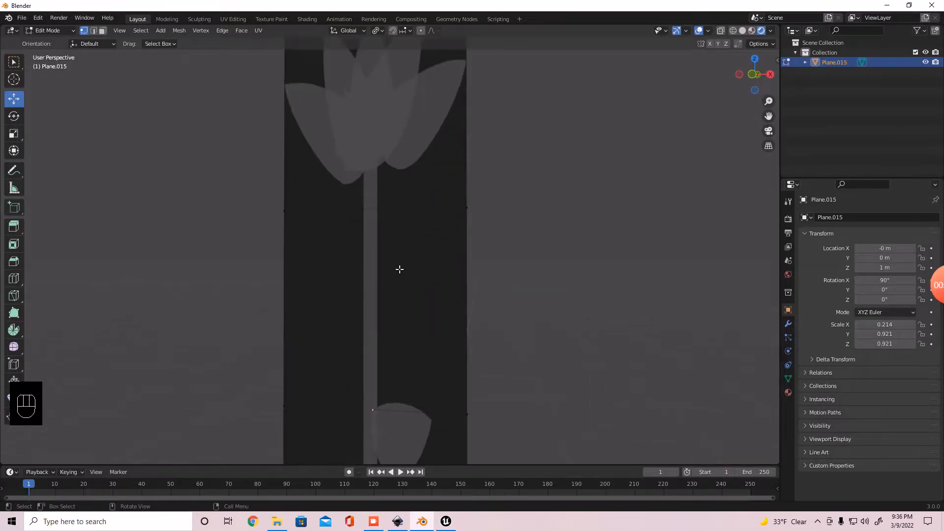
shift+middle_drag(339, 234, 356, 297)
drag(266, 254, 579, 306)
middle_drag(302, 61, 310, 79)
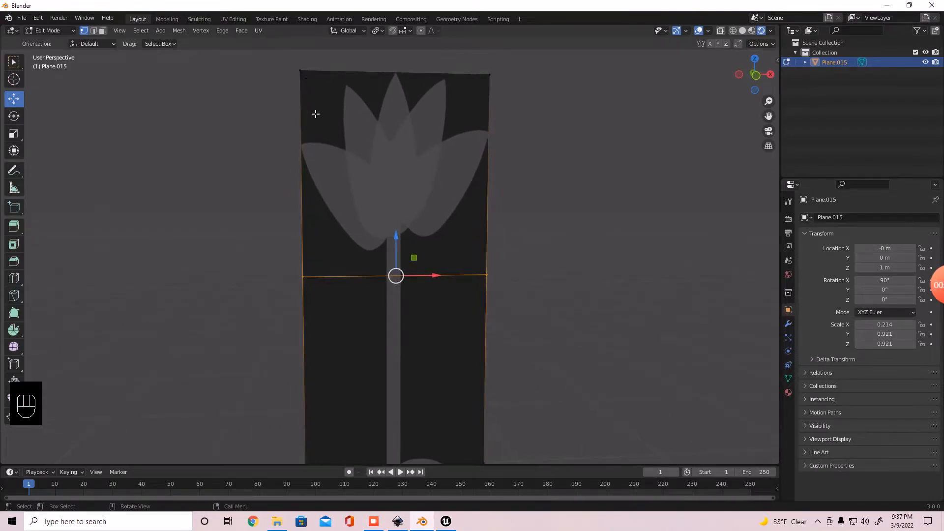
scroll(394, 336, down, 3)
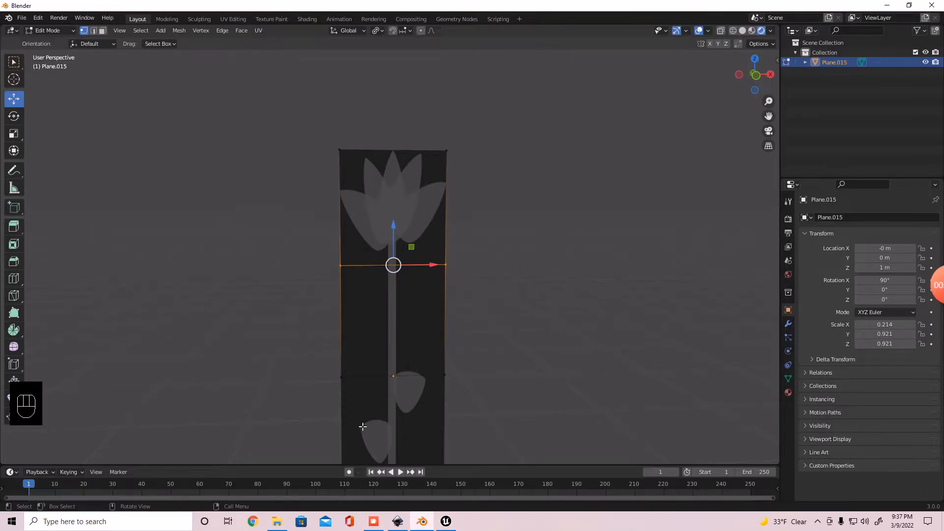
- Select the top face of the flower plane, the section containing the blossom
click(311, 334)
scroll(339, 305, up, 3)
mouse_move(314, 292)
middle_down()
mouse_move(306, 293)
mouse_move(309, 316)
mouse_move(326, 302)
mouse_move(310, 301)
middle_up()
drag(282, 249, 455, 312)
drag(244, 308, 511, 49)
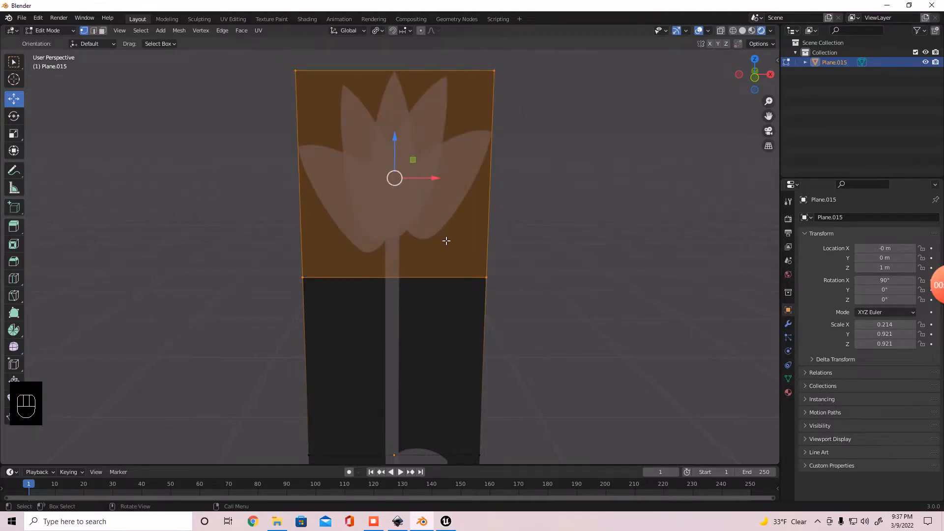
scroll(446, 240, down, 2)
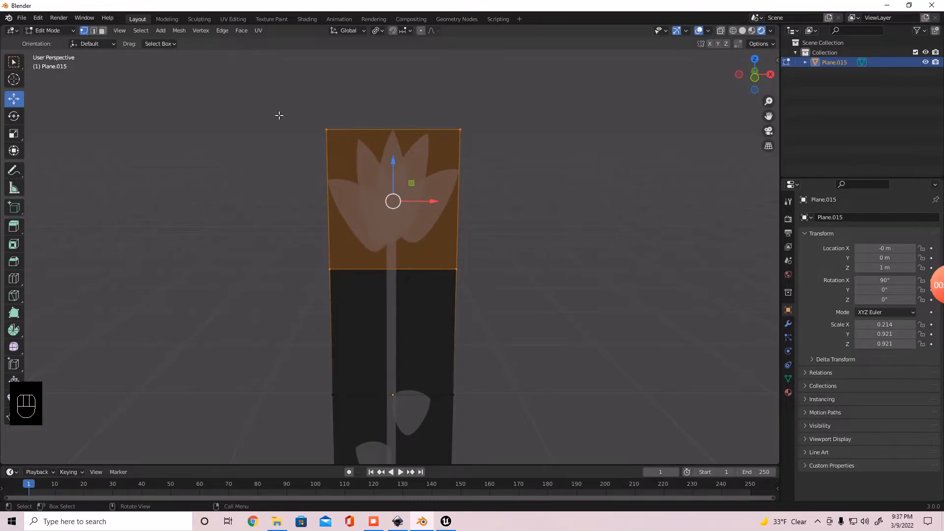
- Switch to the UV Editing workspace and select the whole mesh to show its UV layout over Flower.png
click(240, 19)
scroll(265, 143, up, 2)
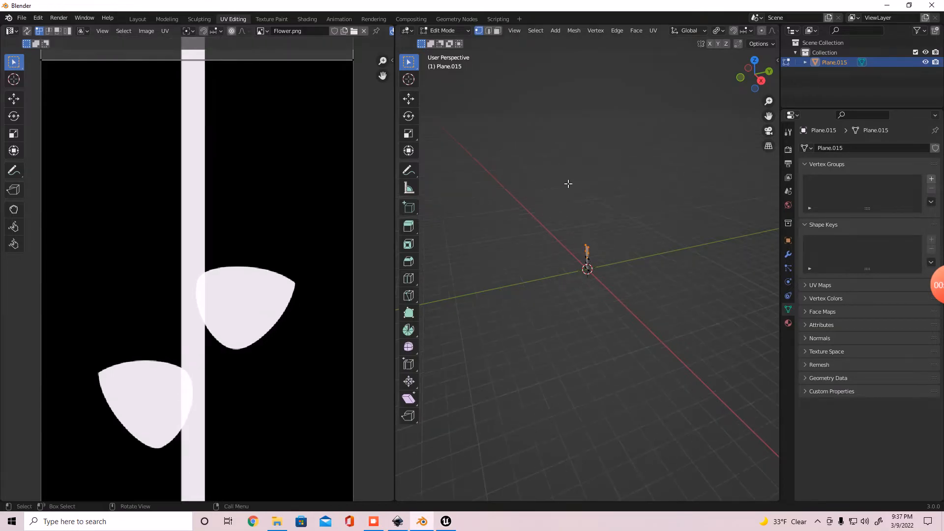
key(a)
scroll(389, 230, up, 2)
middle_drag(326, 231, 300, 58)
scroll(231, 222, down, 2)
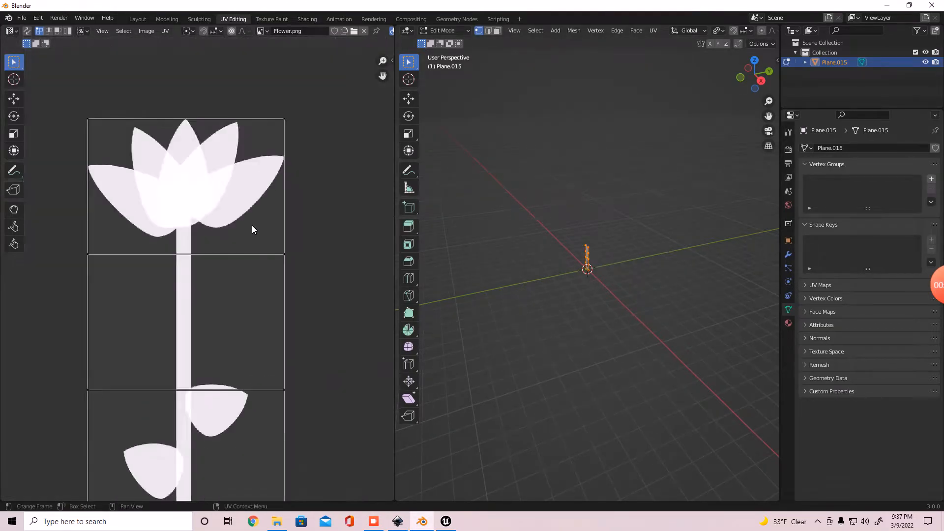
- Move the UV edge beneath the blossom straight up by about 0.085, so it sits just under the petals
scroll(208, 295, down, 1)
drag(67, 228, 326, 271)
scroll(198, 277, up, 1)
click(11, 98)
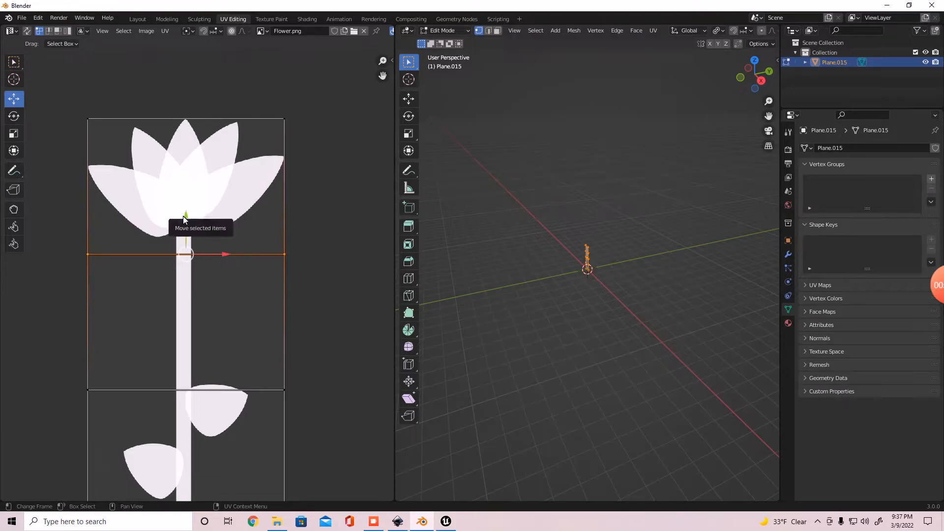
drag(187, 217, 190, 201)
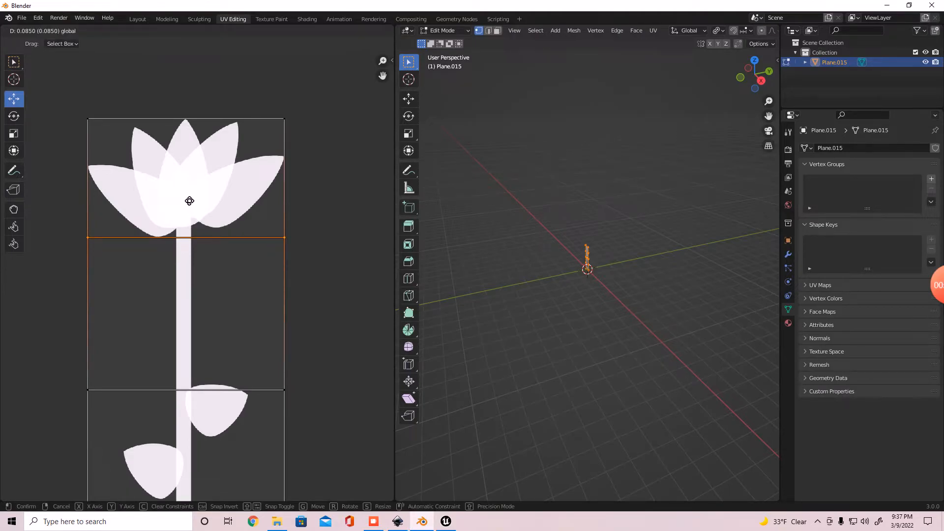
drag(189, 200, 187, 199)
scroll(186, 201, up, 4)
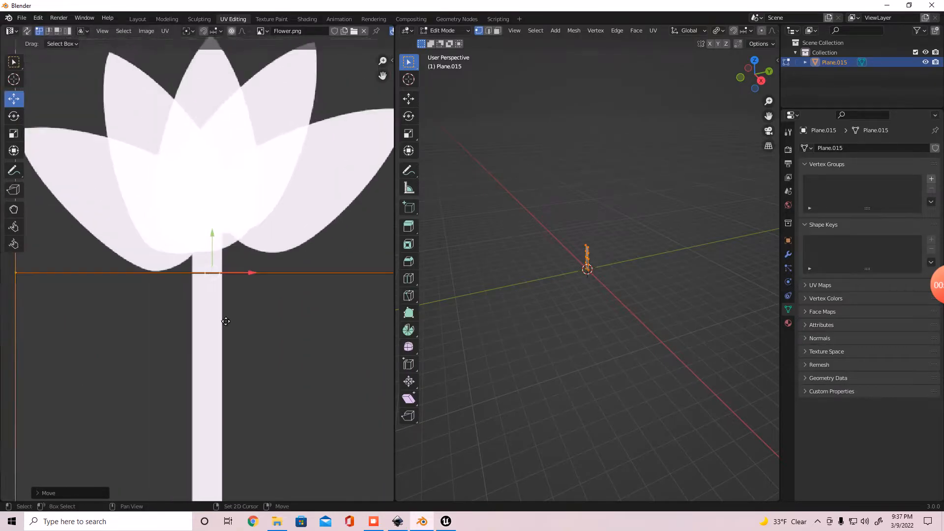
scroll(216, 295, up, 1)
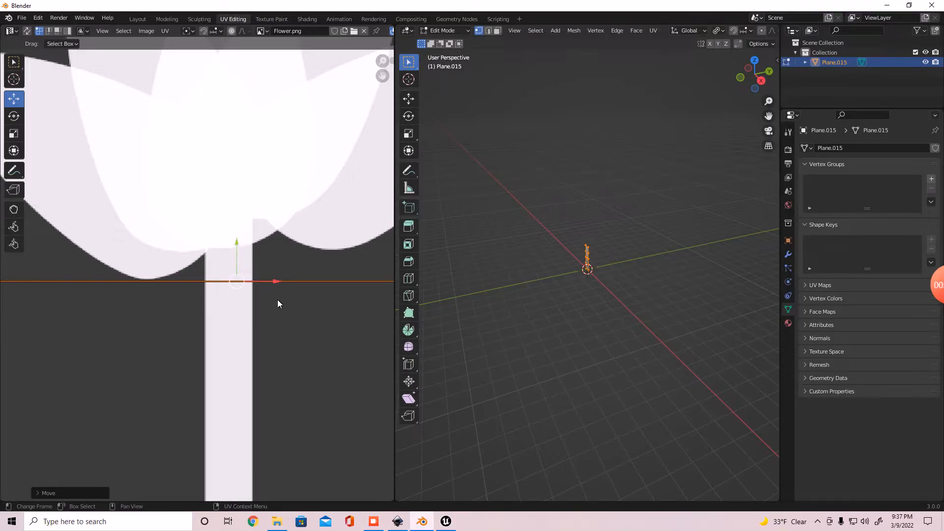
scroll(276, 301, down, 4)
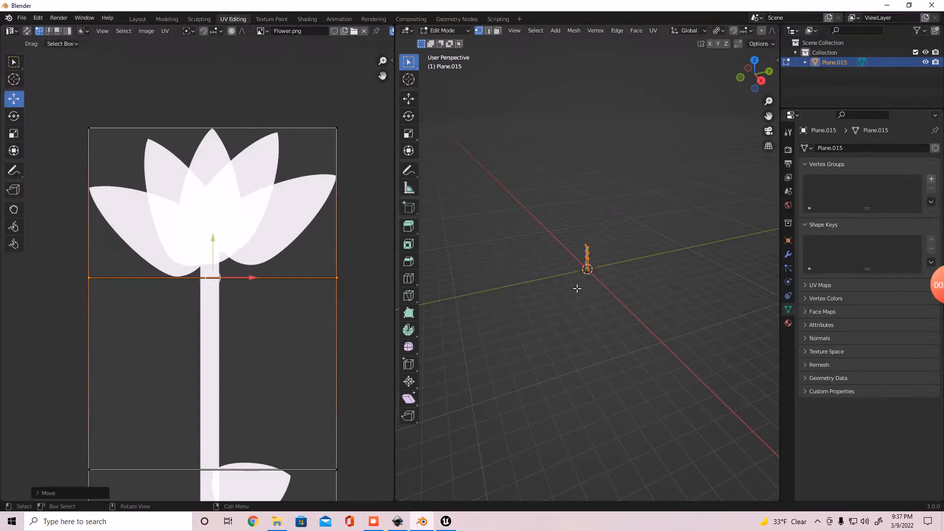
- Return to the Layout workspace, enter Edit Mode on the flower plane and view it from the front
key(KP_1)
scroll(604, 268, up, 6)
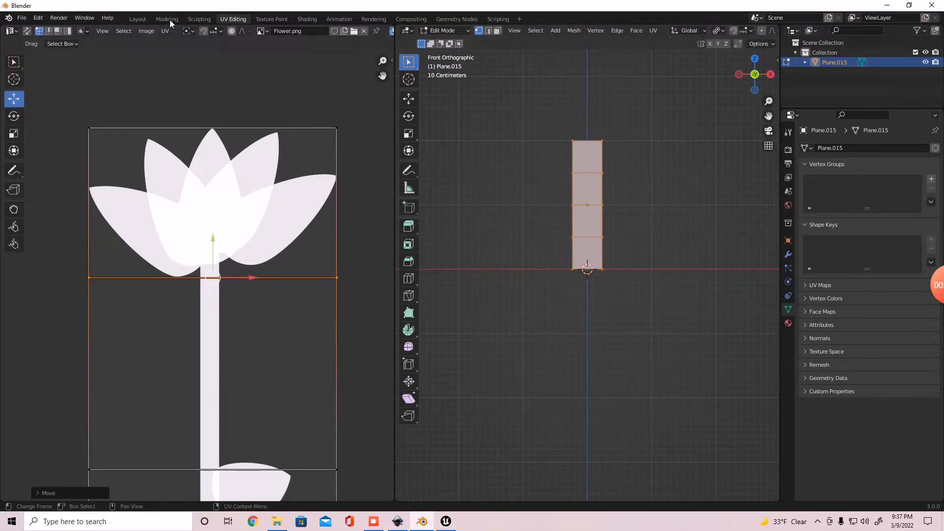
click(135, 19)
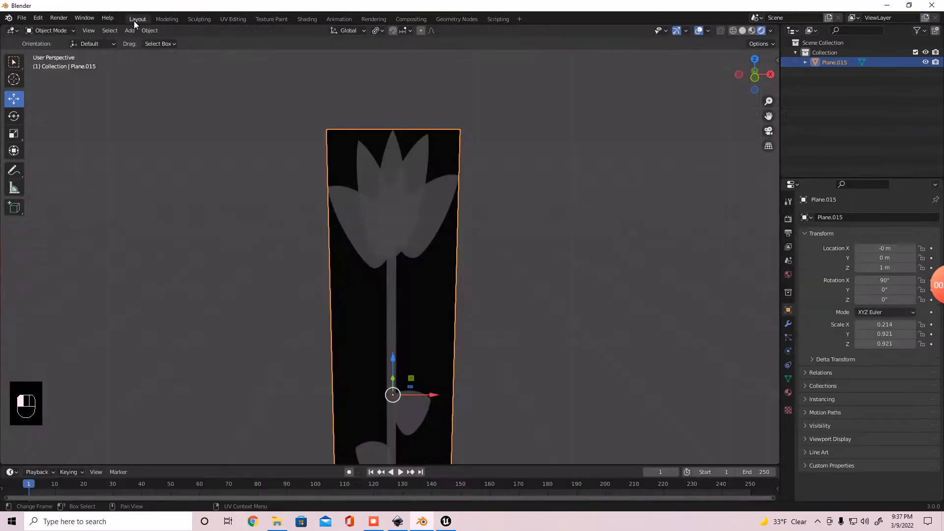
key(Tab)
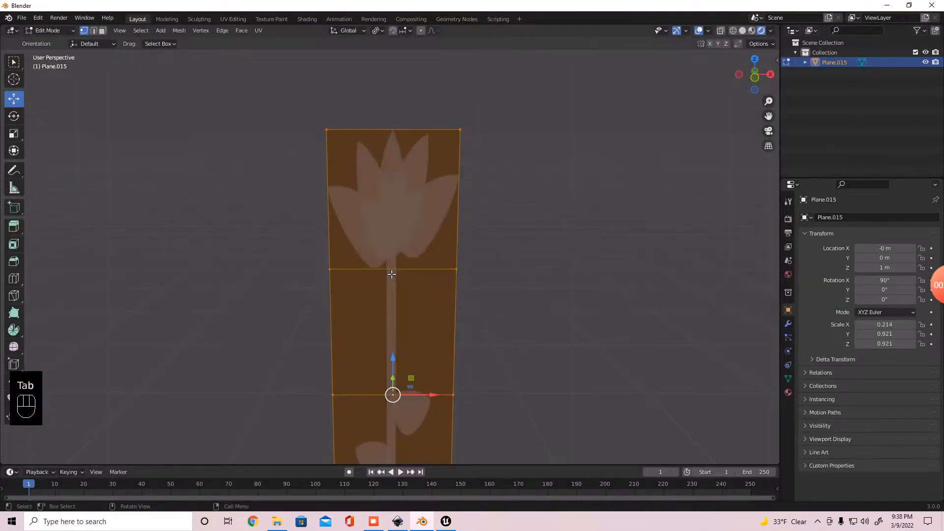
scroll(421, 303, up, 2)
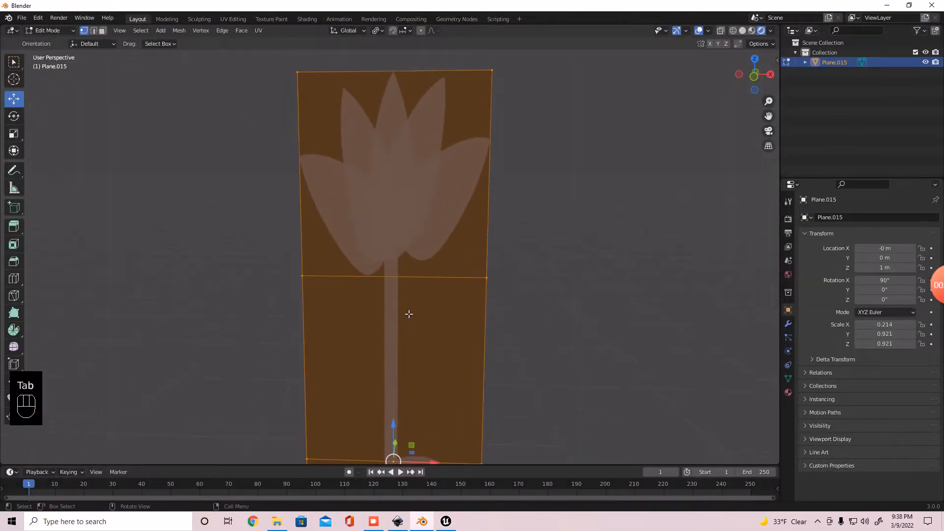
key(KP_1)
scroll(518, 249, down, 4)
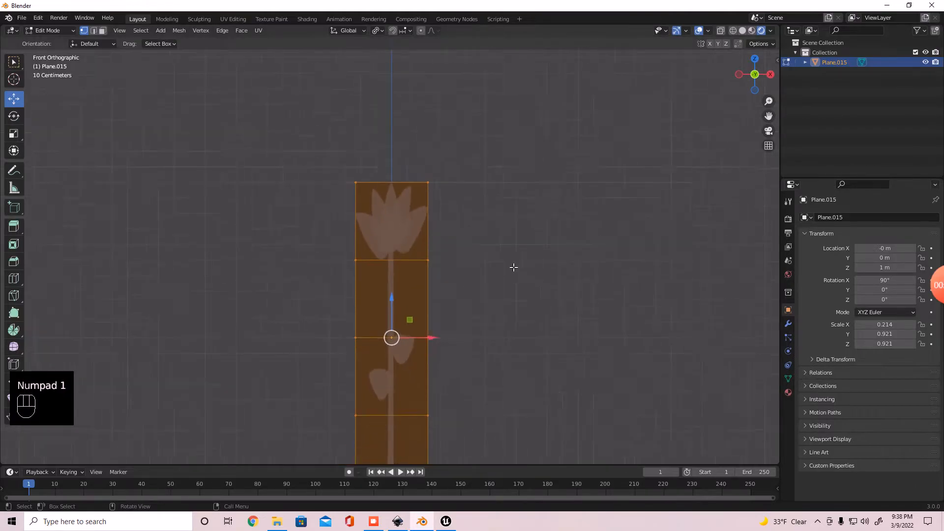
scroll(514, 266, down, 1)
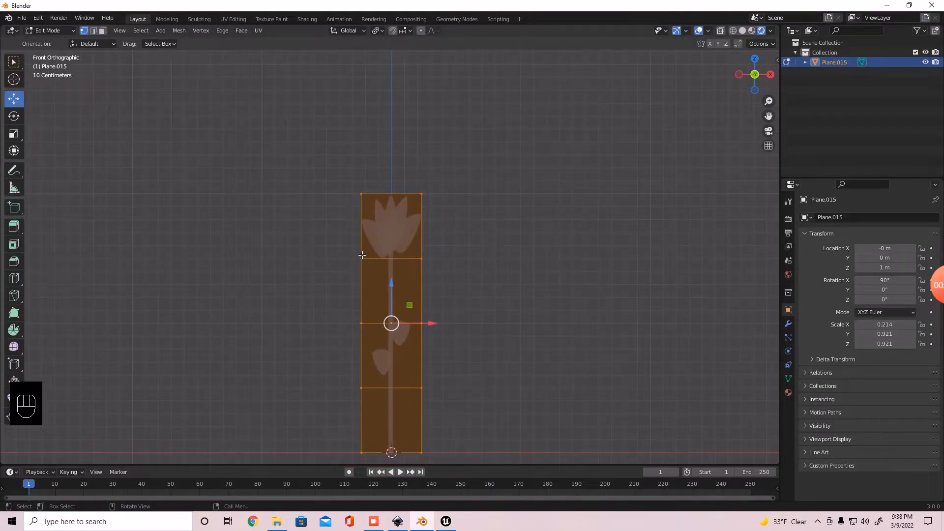
- Raise the mesh edge below the blossom about 0.074 m along Z, then return to Object Mode
scroll(369, 265, up, 7)
drag(191, 317, 695, 237)
drag(403, 249, 415, 222)
scroll(457, 241, down, 5)
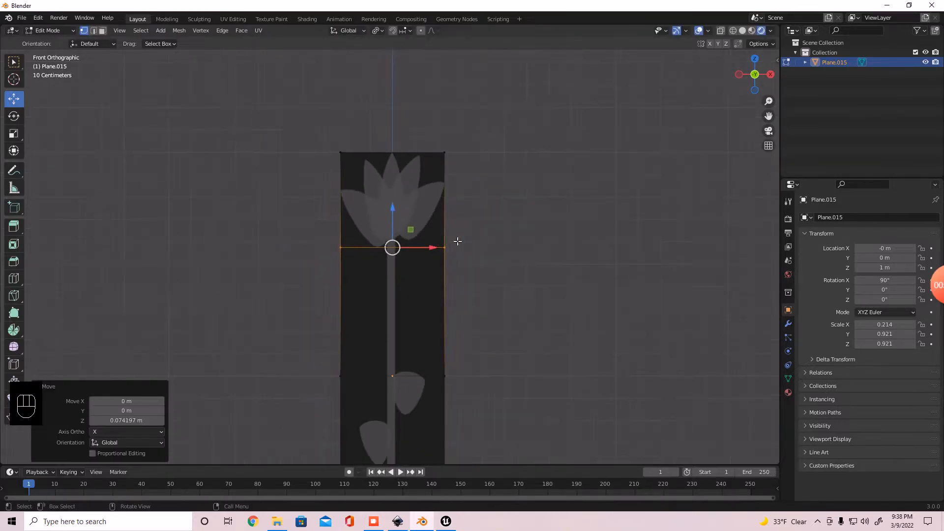
scroll(498, 264, down, 4)
click(505, 310)
middle_drag(505, 310, 396, 185)
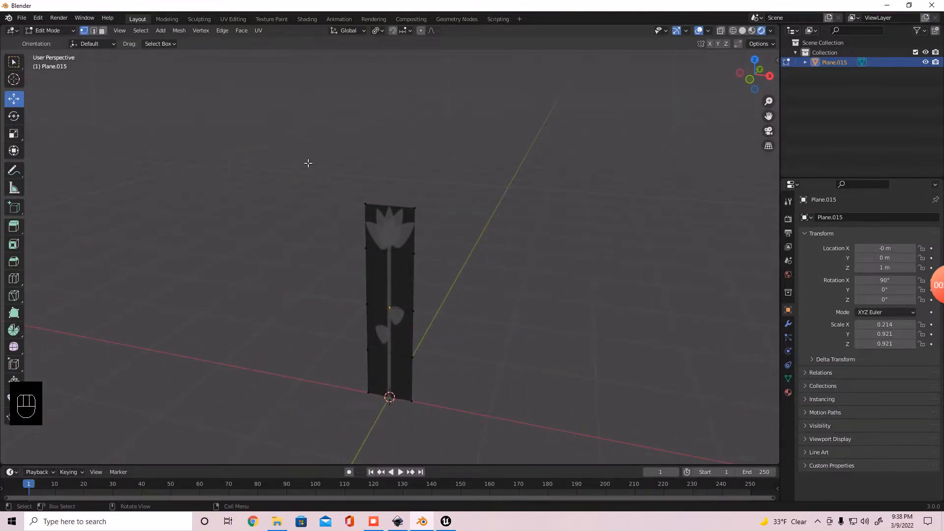
key(Tab)
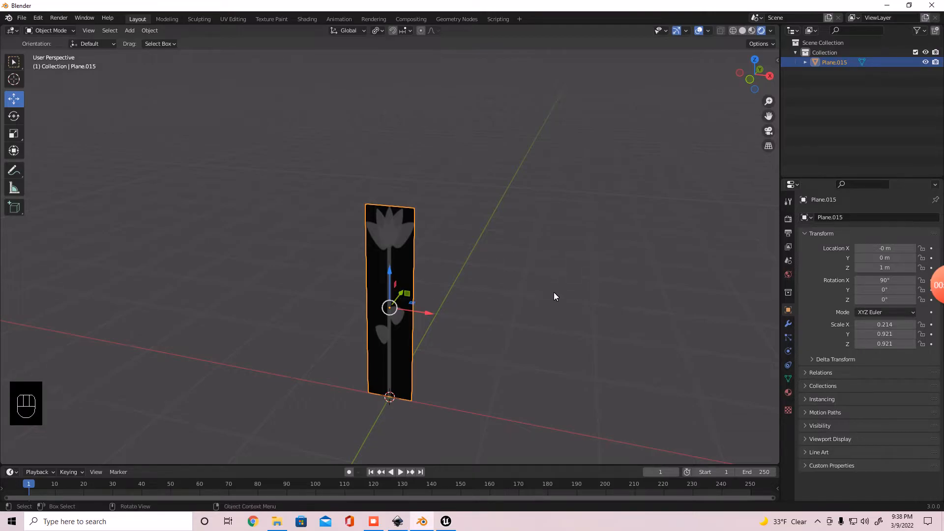
- Add a second material slot with a new material and assign it to the three faces below the blossom
click(788, 392)
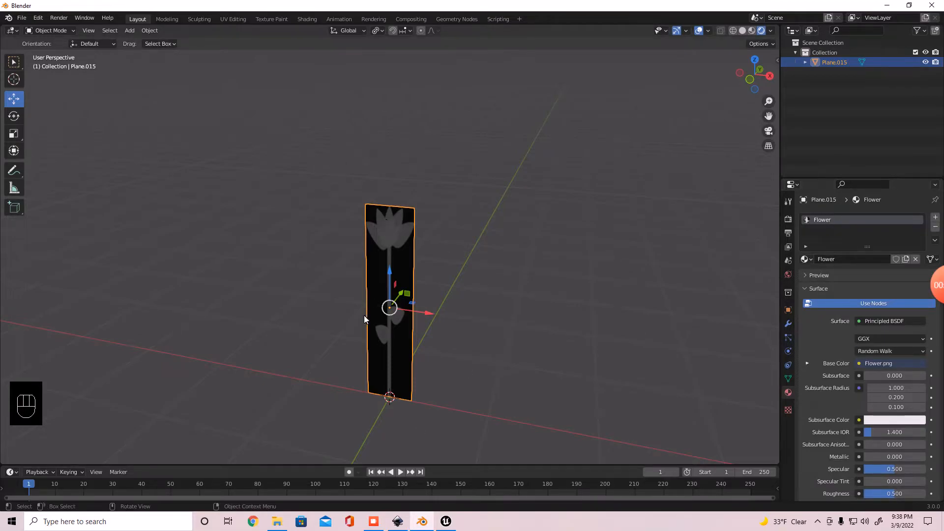
key(Tab)
click(413, 309)
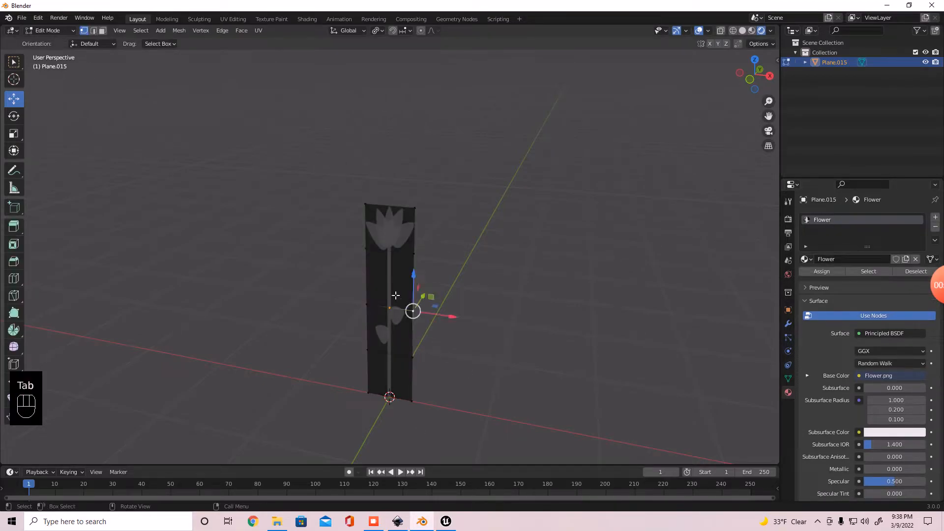
middle_drag(371, 292, 397, 284)
drag(362, 242, 487, 436)
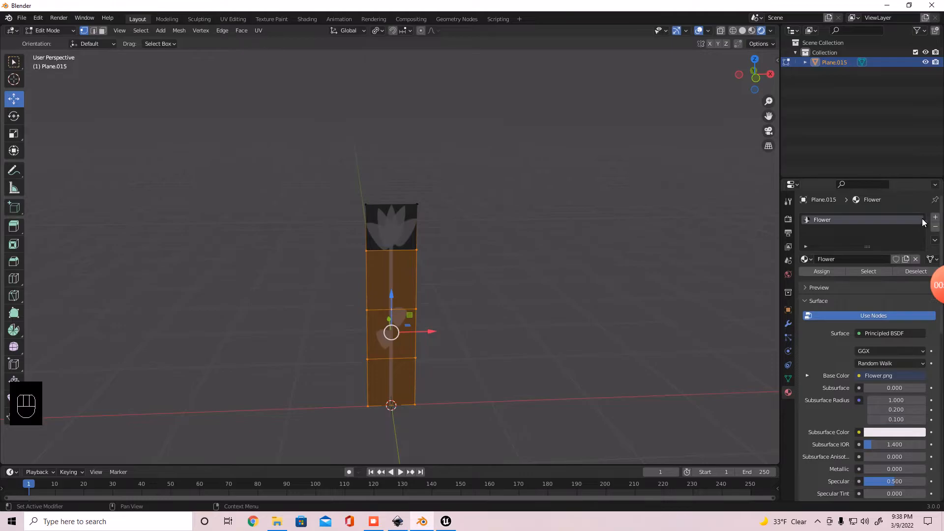
click(936, 217)
click(841, 279)
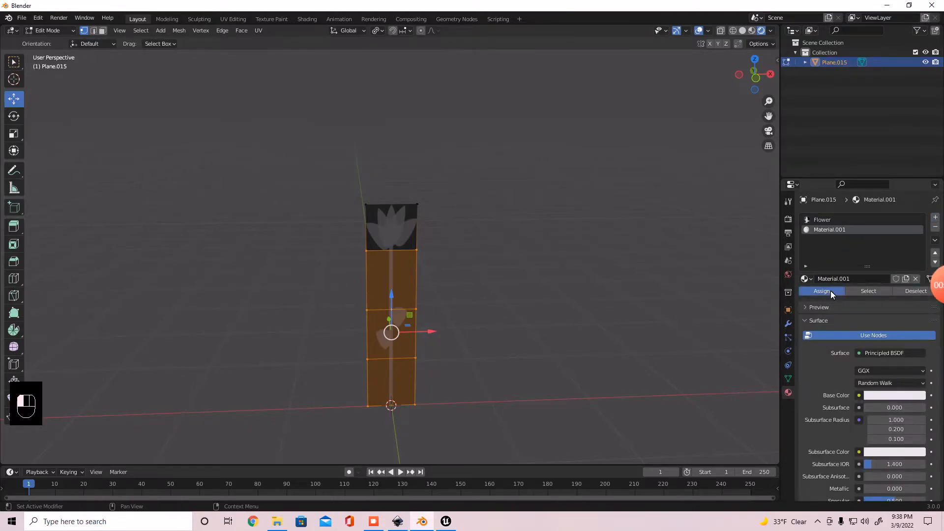
click(830, 290)
- Rename the new material Stim, select the whole mesh and return to Object Mode
double_click(856, 279)
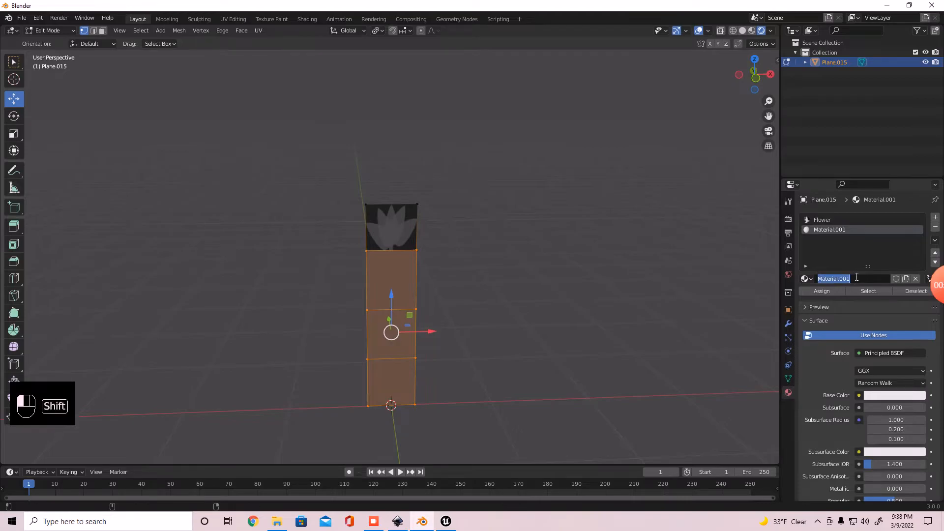
text(S)
key(Return)
click(500, 301)
middle_drag(510, 295, 496, 295)
drag(289, 188, 601, 422)
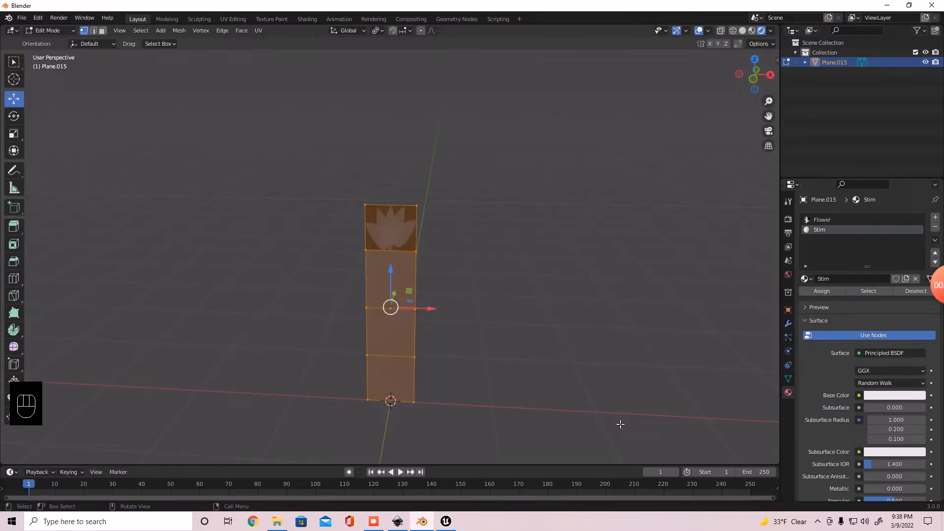
key(Tab)
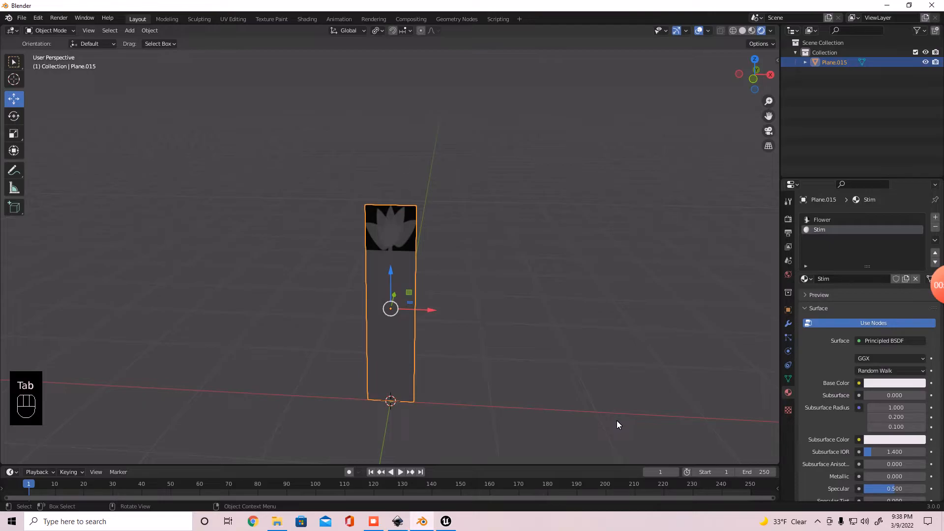
- Duplicate the flower plane in place and rotate the copy 90° around the Z axis
key(shift)
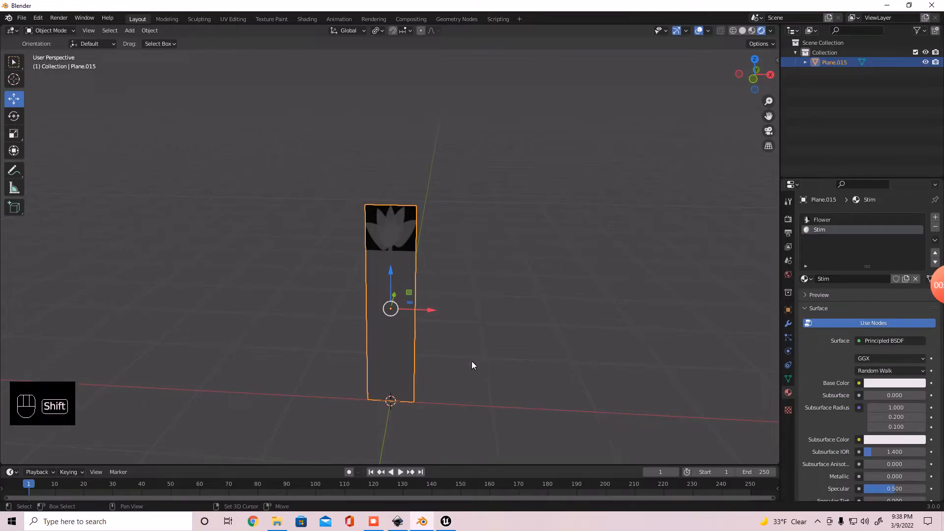
key(shift+d)
right_click(534, 337)
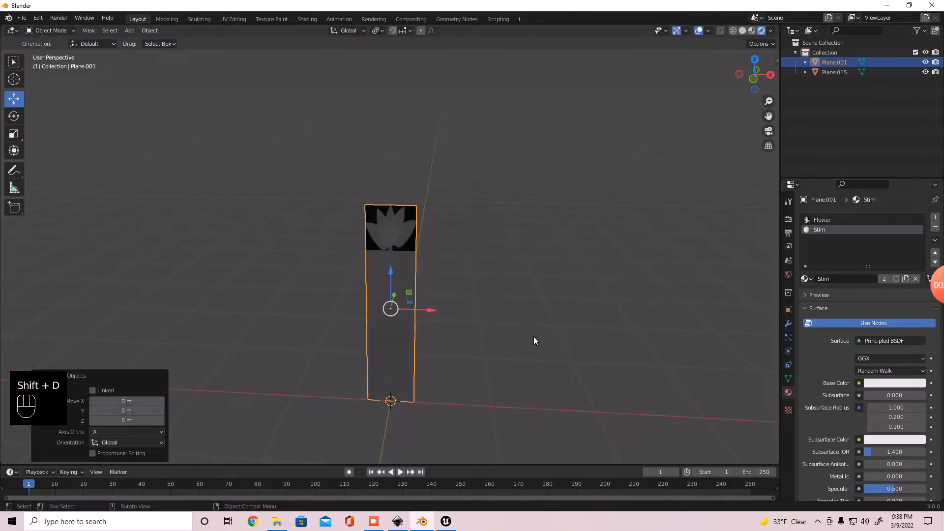
text(rz90)
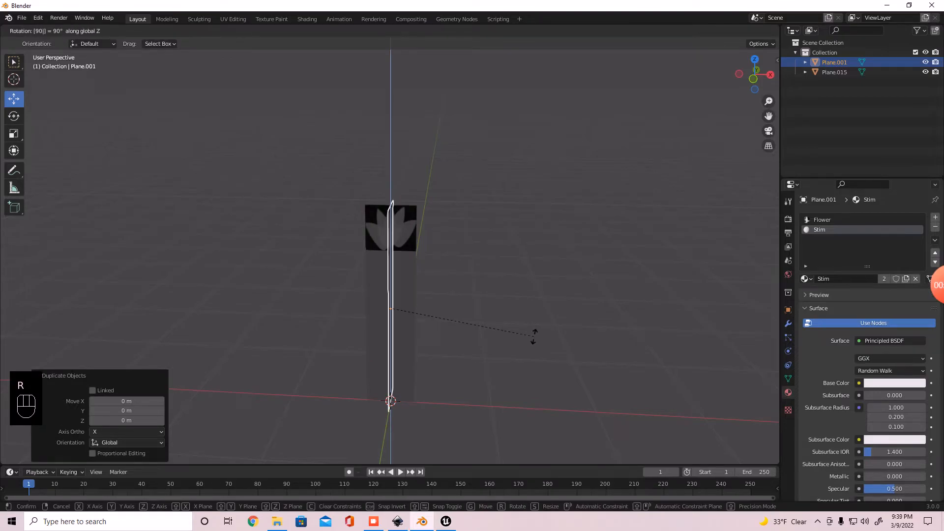
click(533, 336)
middle_drag(562, 299, 462, 299)
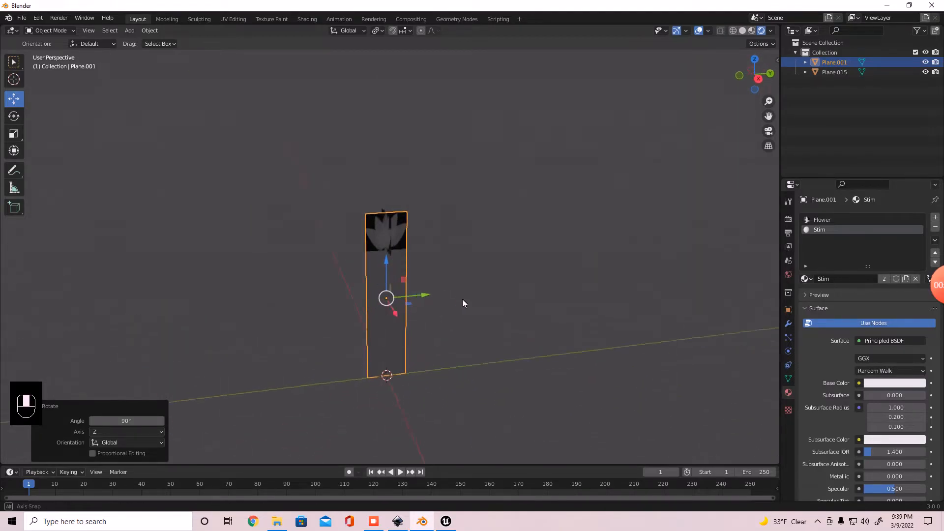
- Select both crossed flower planes and join them into one object
drag(369, 157, 538, 427)
middle_drag(538, 427, 336, 428)
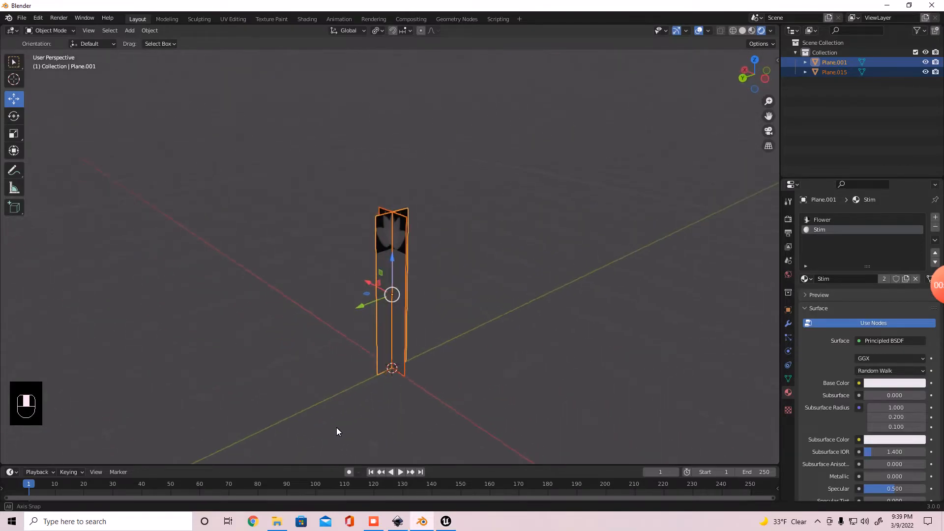
mouse_move(423, 377)
middle_down()
mouse_move(429, 363)
mouse_move(428, 377)
middle_up()
click(435, 394)
middle_drag(444, 411, 347, 376)
drag(323, 152, 595, 423)
middle_drag(532, 336, 601, 371)
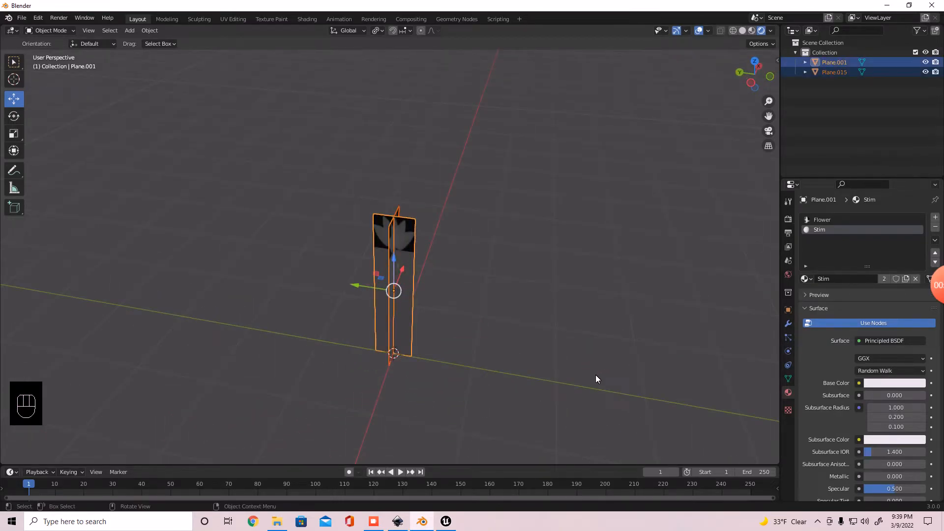
key(KP_7)
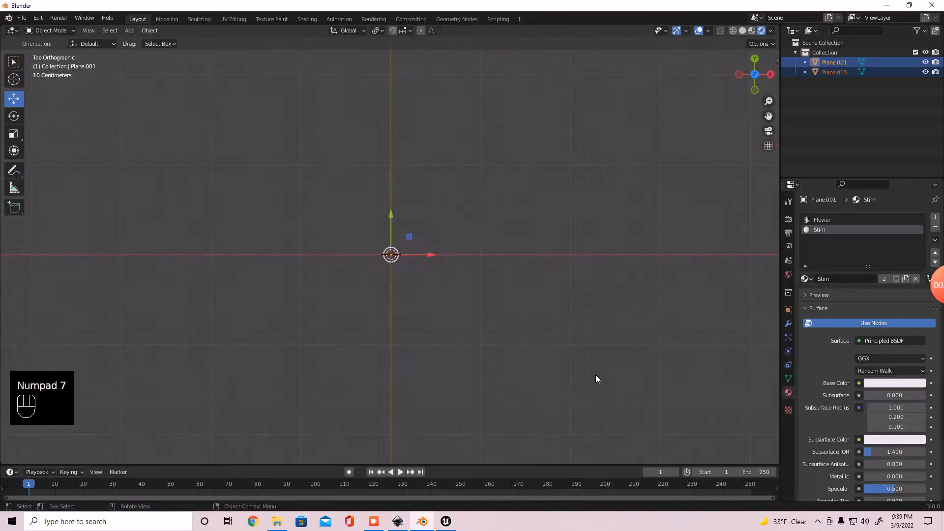
middle_drag(394, 303, 427, 261)
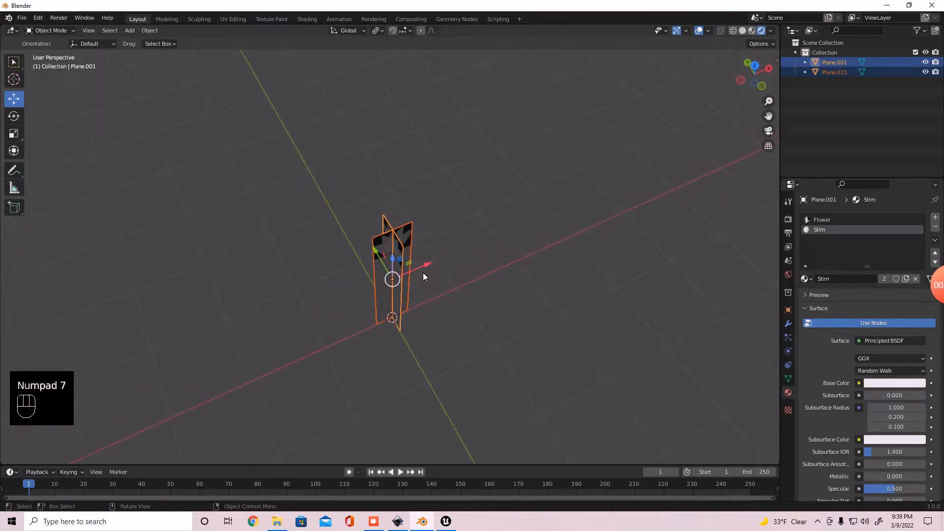
key(ctrl)
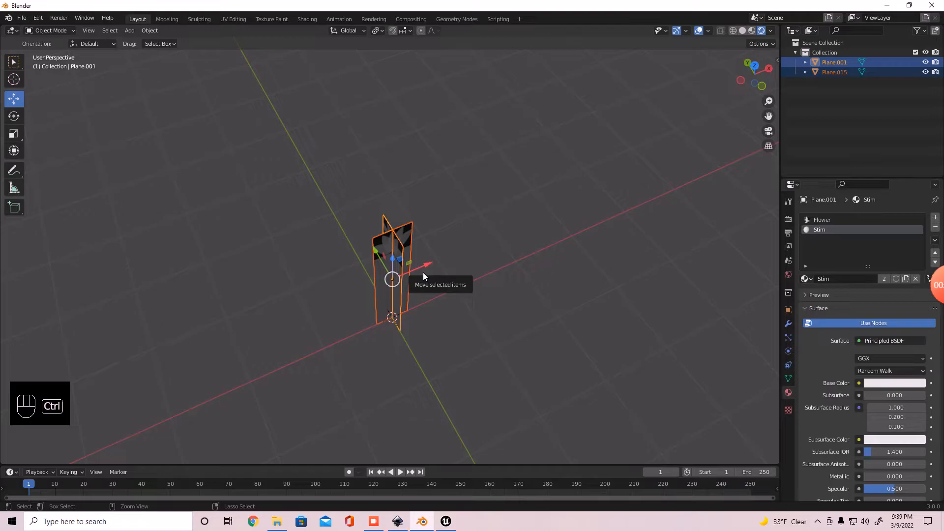
key(ctrl+j)
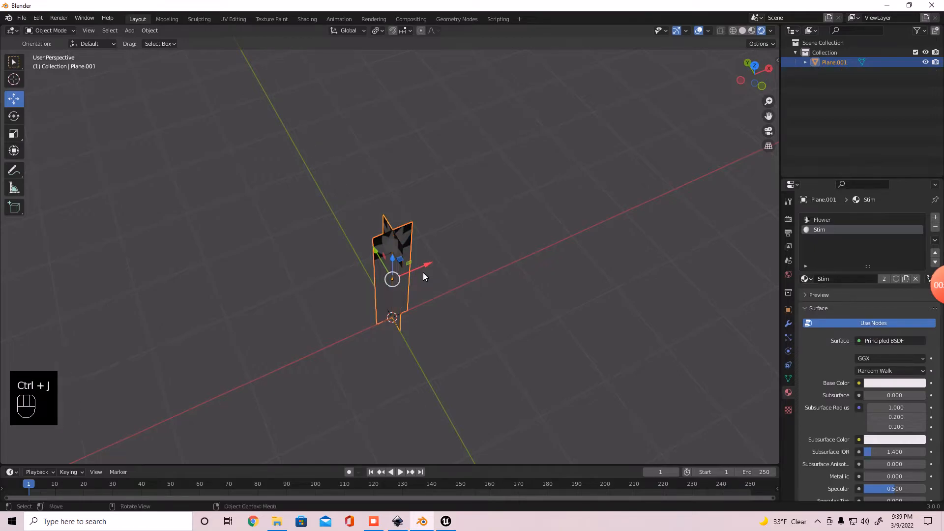
- From the top view, duplicate the flower twelve times and scatter the copies at irregular spots around the original on the ground plane
key(KP_7)
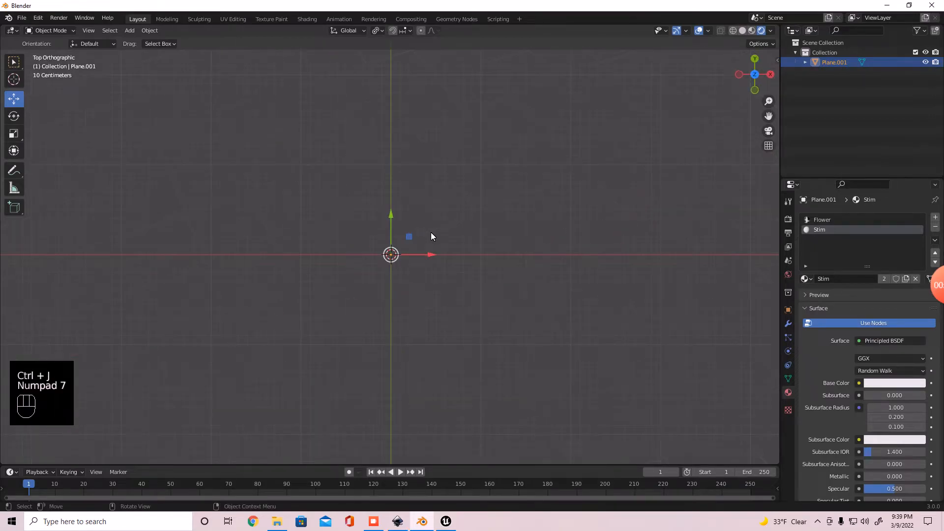
drag(418, 306, 421, 307)
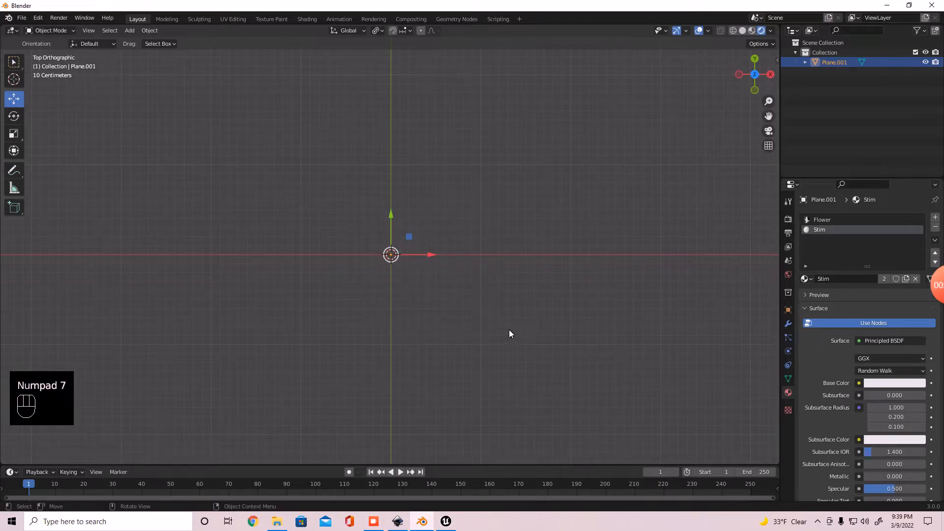
key(shift+d)
click(558, 310)
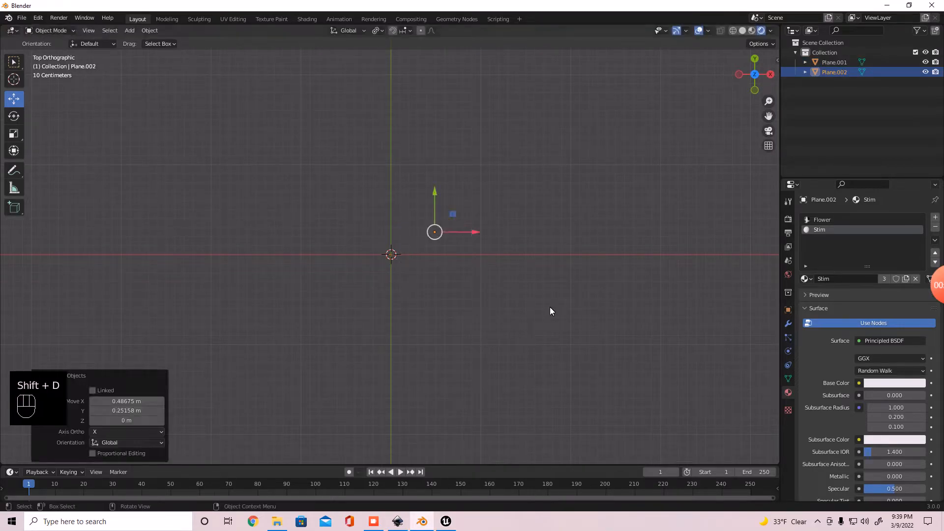
key(shift+d)
click(531, 295)
key(shift+d)
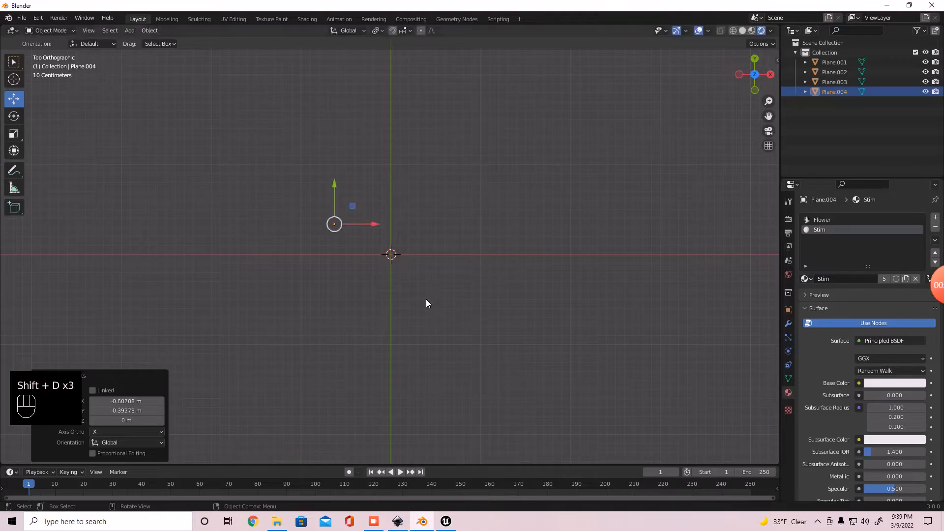
click(418, 310)
key(shift+d)
click(374, 373)
key(shift+d)
click(430, 401)
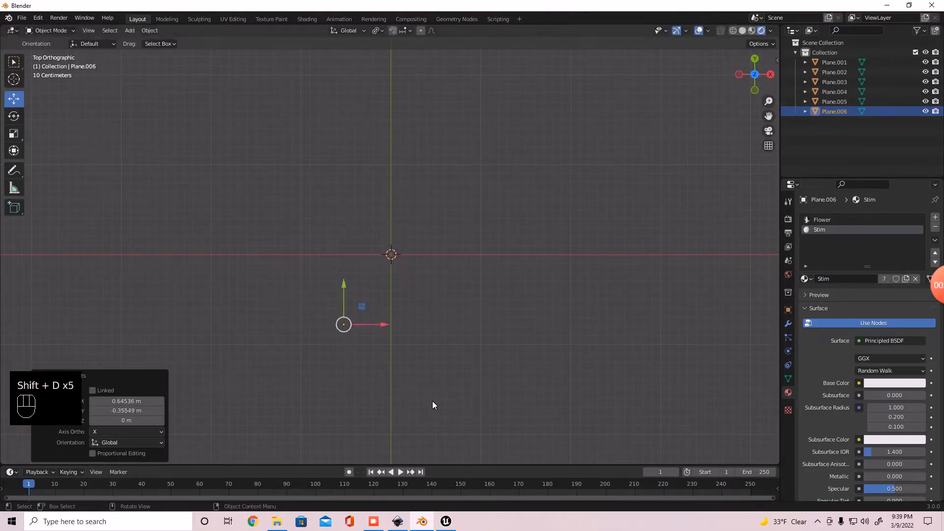
key(shift+d)
click(517, 415)
key(shift+d)
click(583, 378)
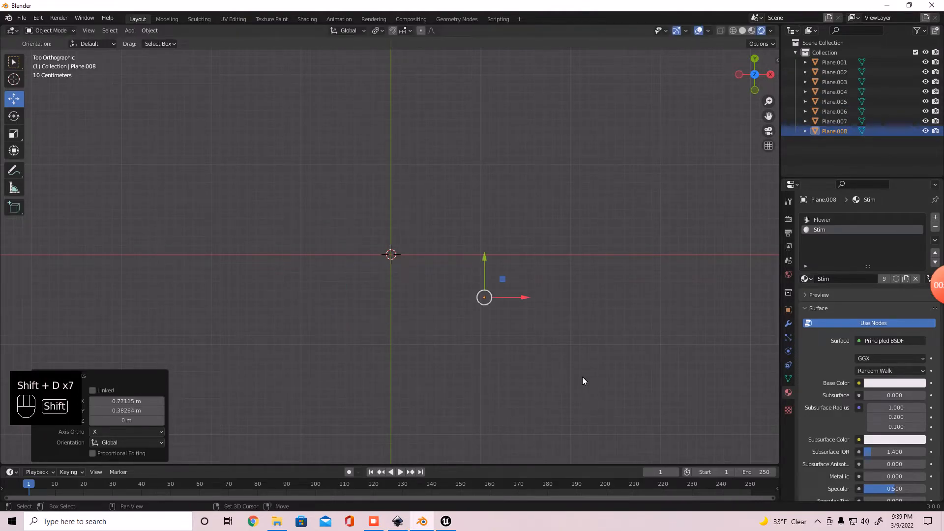
key(shift+d)
click(622, 333)
key(shift+d)
click(639, 237)
key(shift+d)
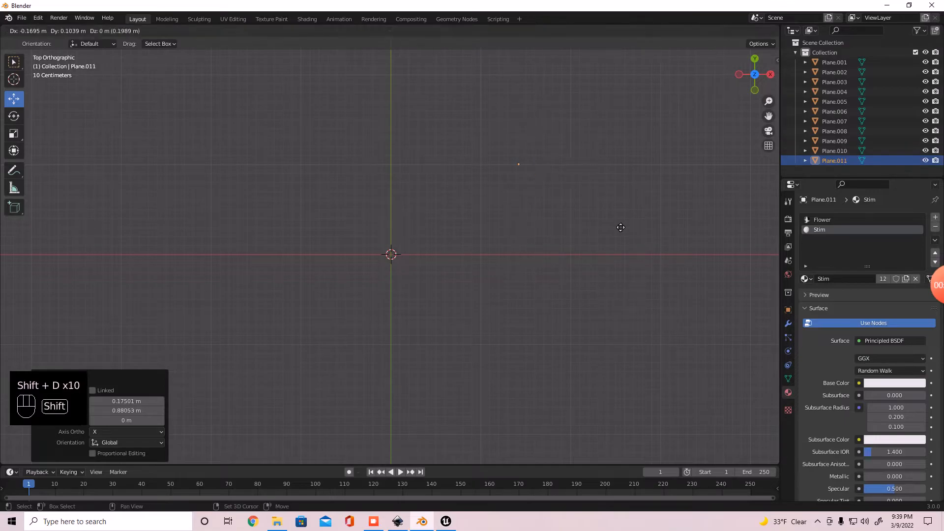
click(524, 202)
key(shift+d)
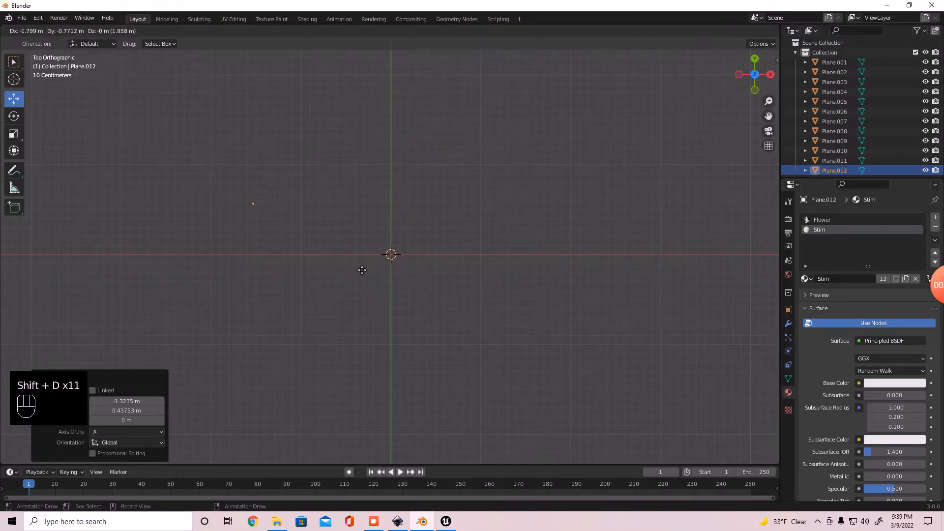
click(399, 260)
key(shift+d)
click(391, 403)
- Scale the original flower and two of its scattered copies by 0.744 and lower them to the ground line
middle_drag(392, 402, 461, 393)
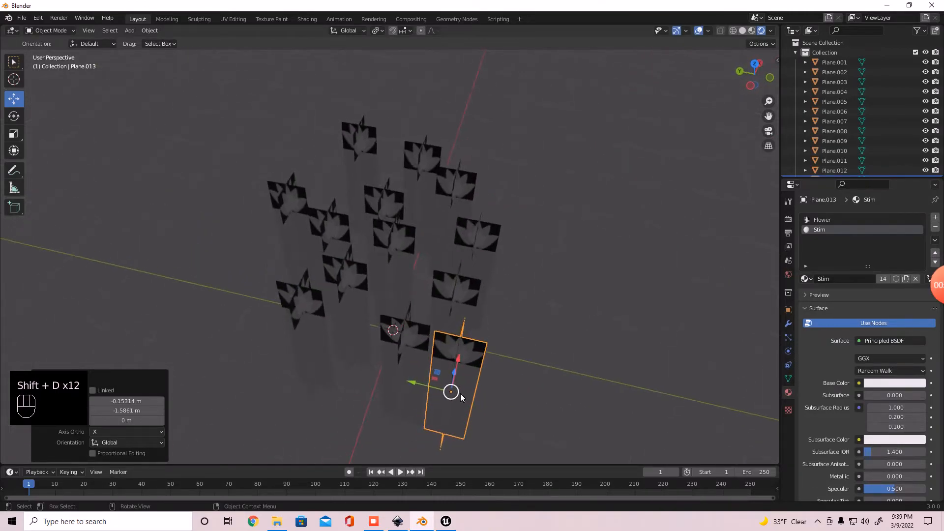
drag(419, 381, 452, 368)
middle_drag(452, 367, 451, 292)
click(394, 241)
shift+click(284, 218)
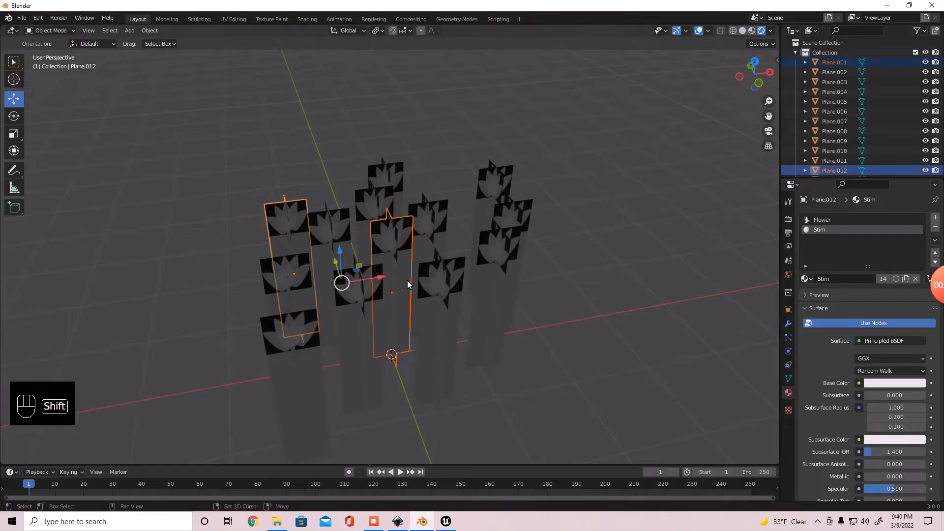
shift+click(493, 258)
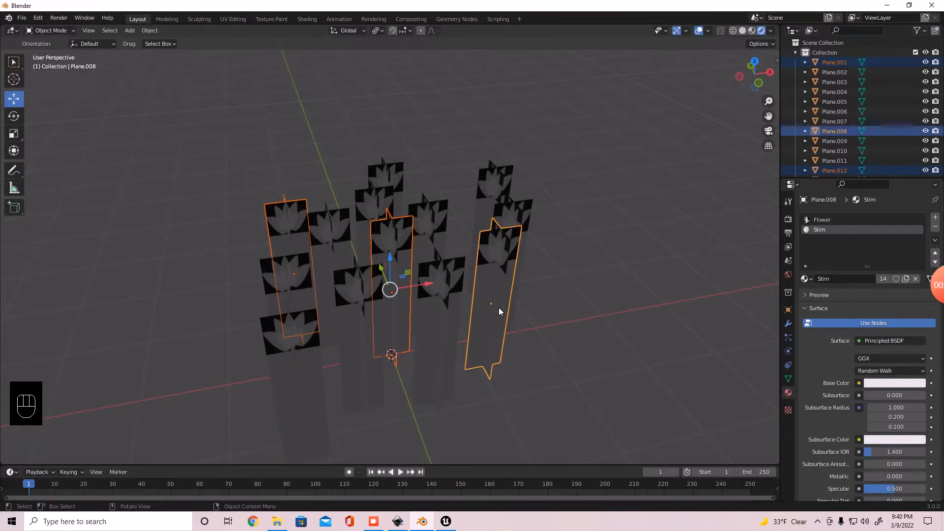
key(s)
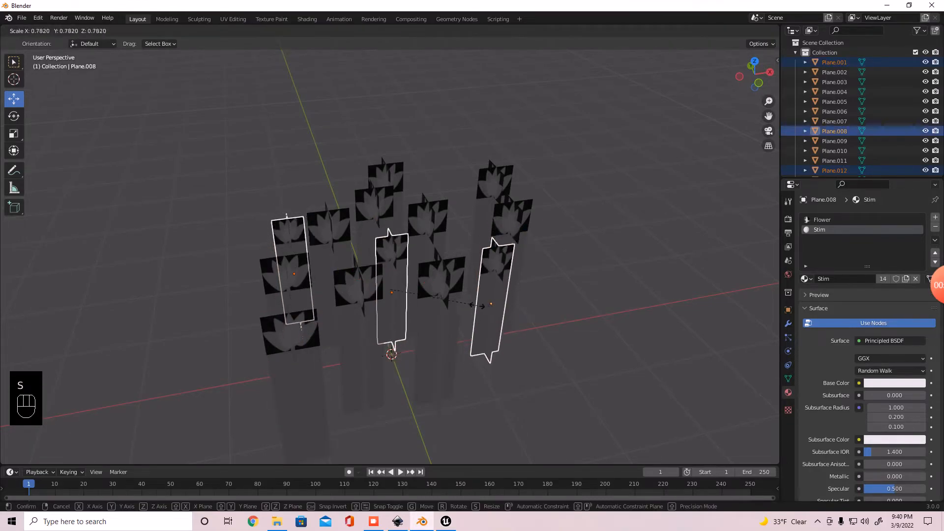
click(417, 279)
key(KP_1)
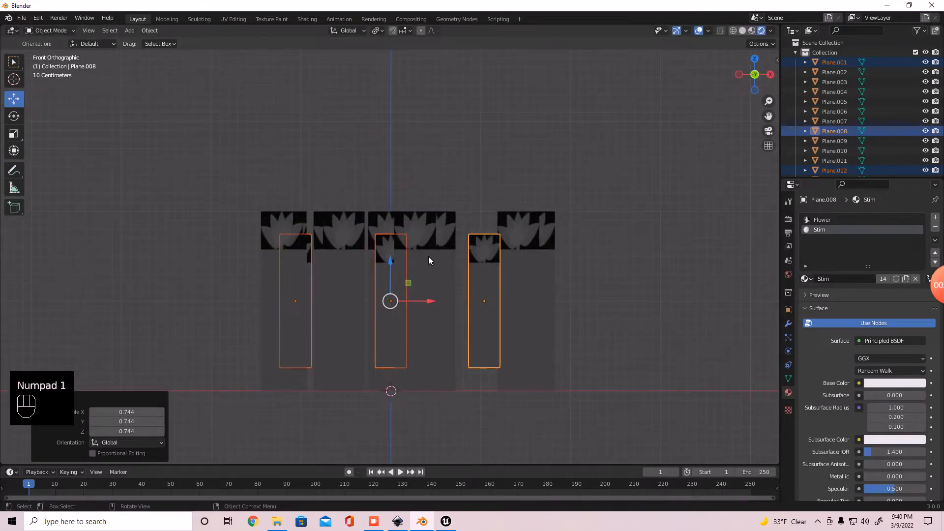
drag(390, 261, 390, 283)
- Select four other full-size flowers across the cluster and scale them down from the front view
click(352, 235)
middle_drag(352, 235, 358, 272)
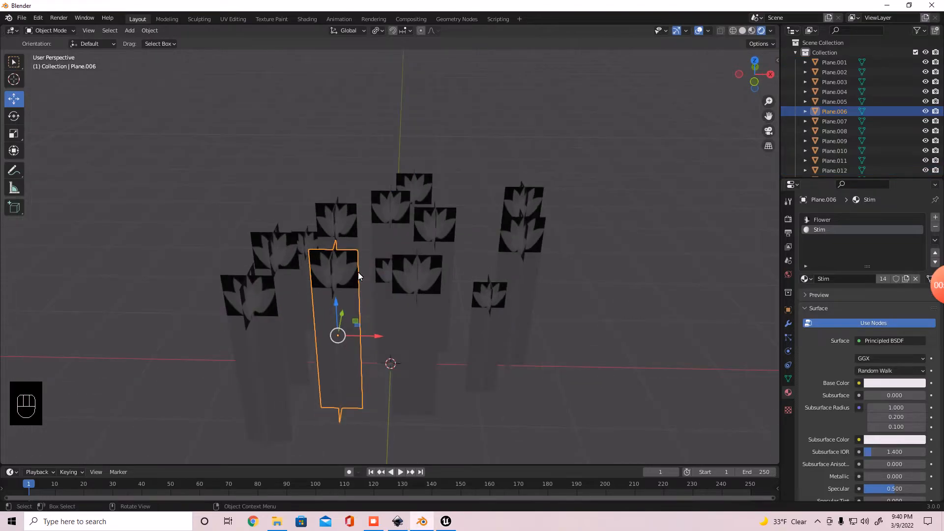
shift+click(329, 205)
shift+click(516, 204)
shift+click(476, 309)
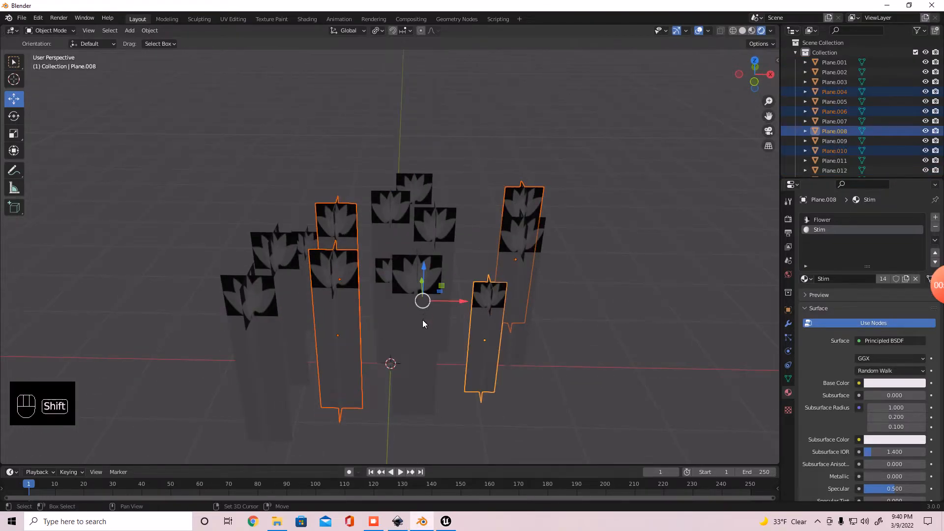
shift+click(483, 323)
shift+click(429, 344)
key(KP_1)
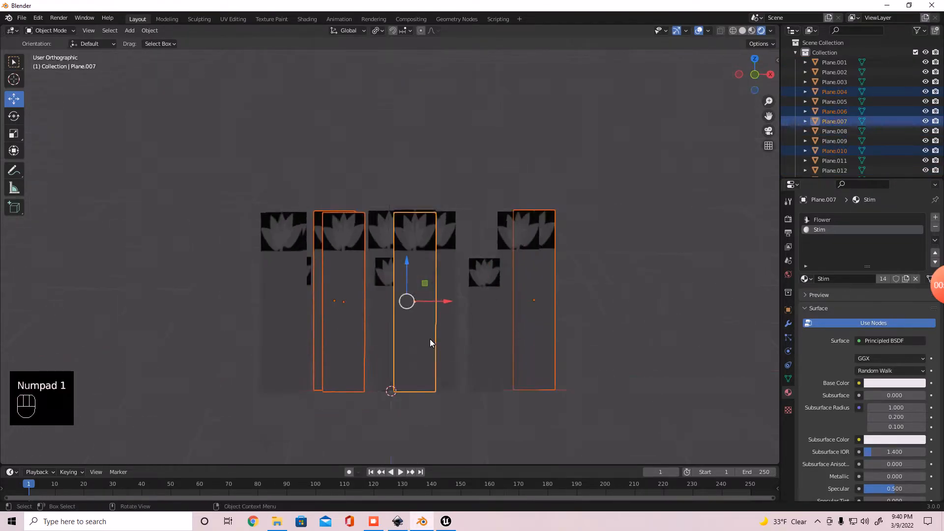
key(s)
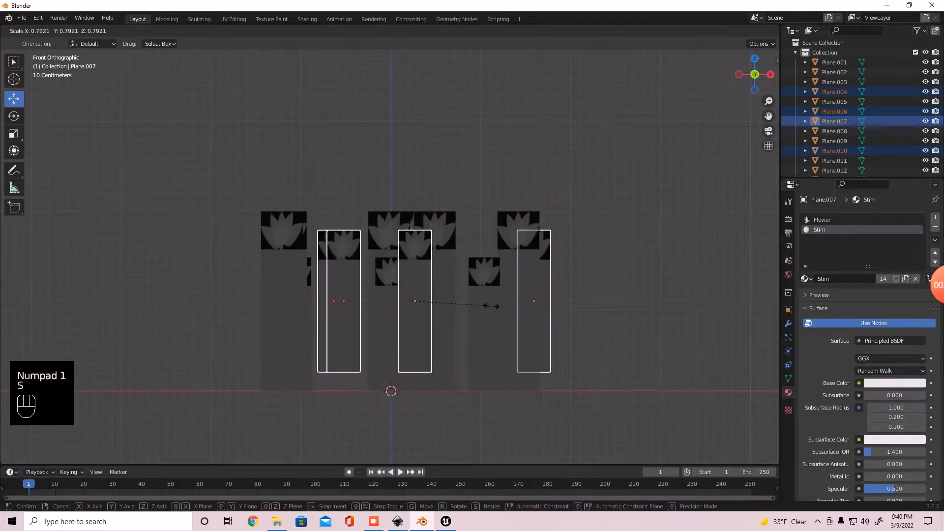
click(485, 302)
- Lower the four selected flowers about 0.14 m and scale them by 1.141
drag(408, 264, 417, 279)
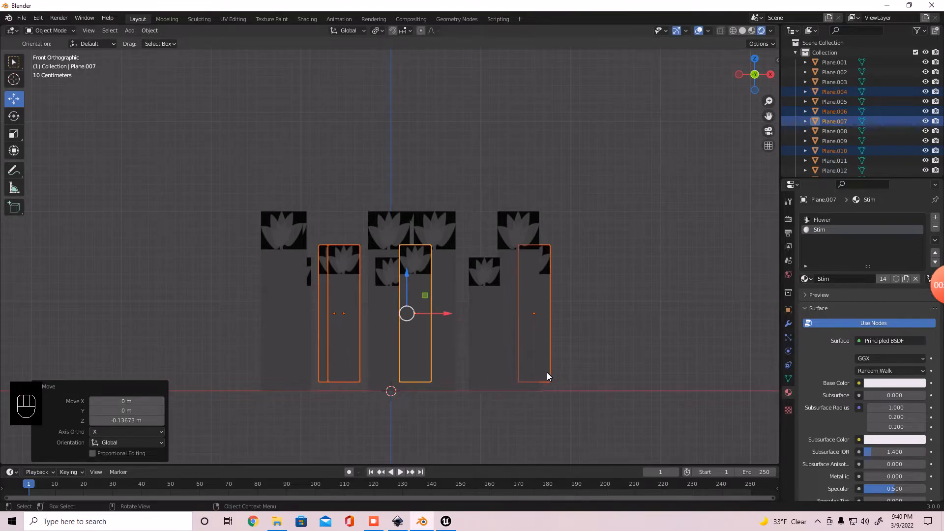
key(s)
click(567, 380)
- Select four of the remaining full-size flowers and scale them down slightly from the front view
middle_drag(568, 381, 544, 416)
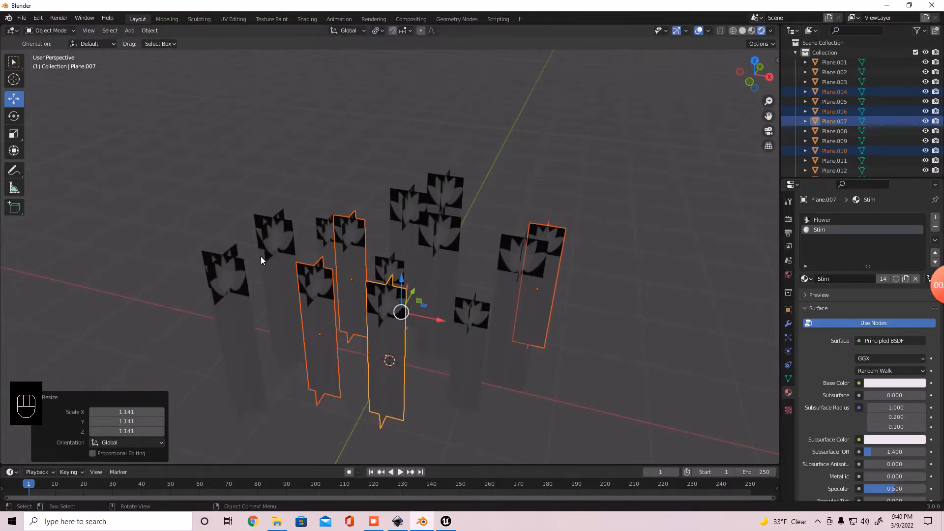
click(222, 292)
shift+click(403, 210)
shift+click(449, 191)
shift+click(288, 241)
key(KP_1)
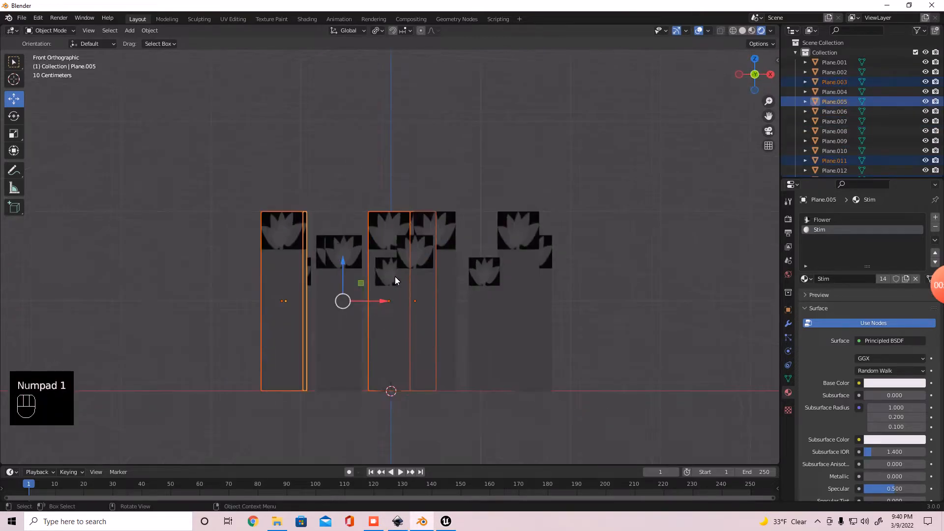
key(s)
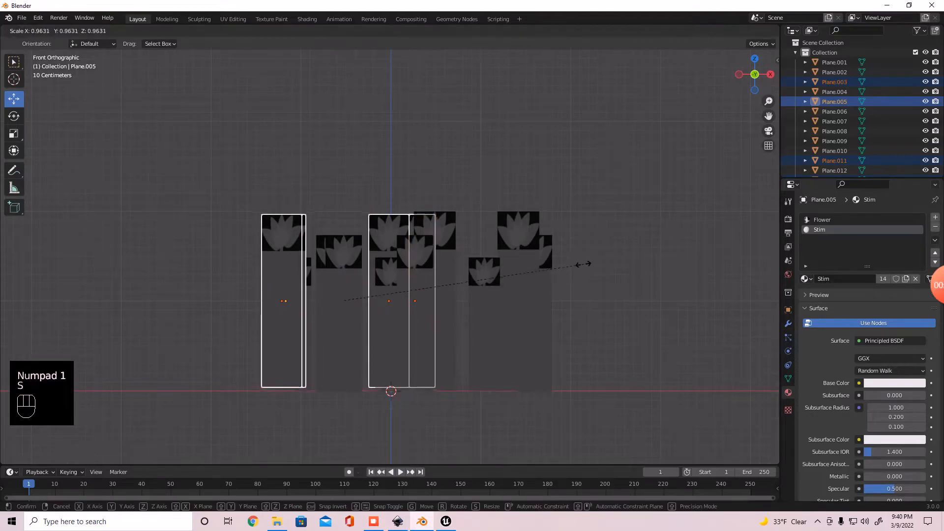
click(563, 264)
- Scale the four selected flowers by 1.075 and adjust their height so their bases sit on the ground line
drag(339, 260, 349, 277)
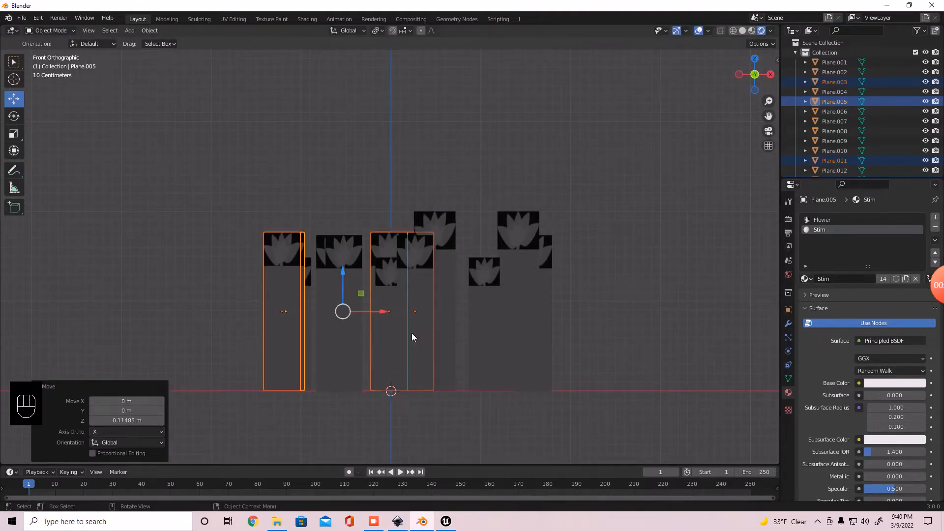
key(s)
click(464, 353)
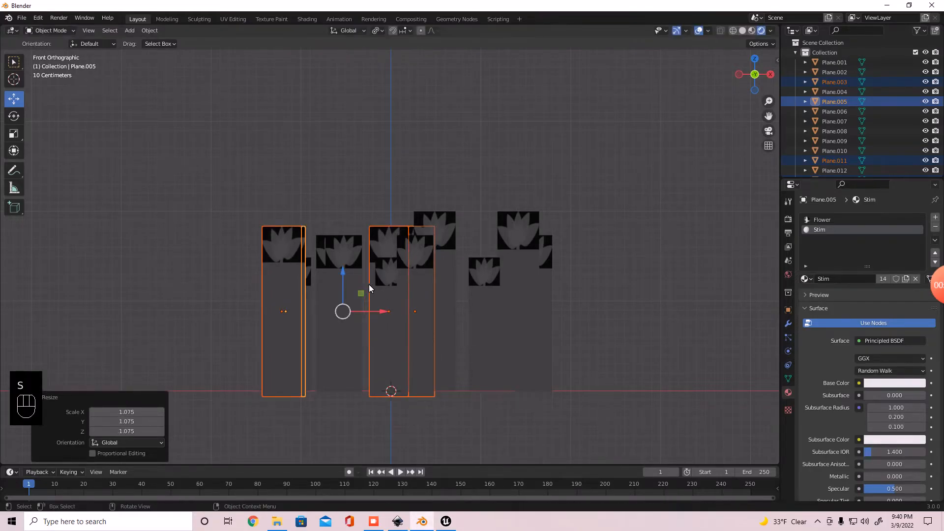
drag(344, 270, 362, 267)
click(610, 261)
- Select all the flowers in the cluster and join them into one object
middle_drag(610, 262, 470, 277)
middle_drag(500, 197, 453, 214)
scroll(466, 211, down, 5)
middle_drag(494, 344, 517, 325)
drag(268, 149, 505, 369)
key(ctrl+j)
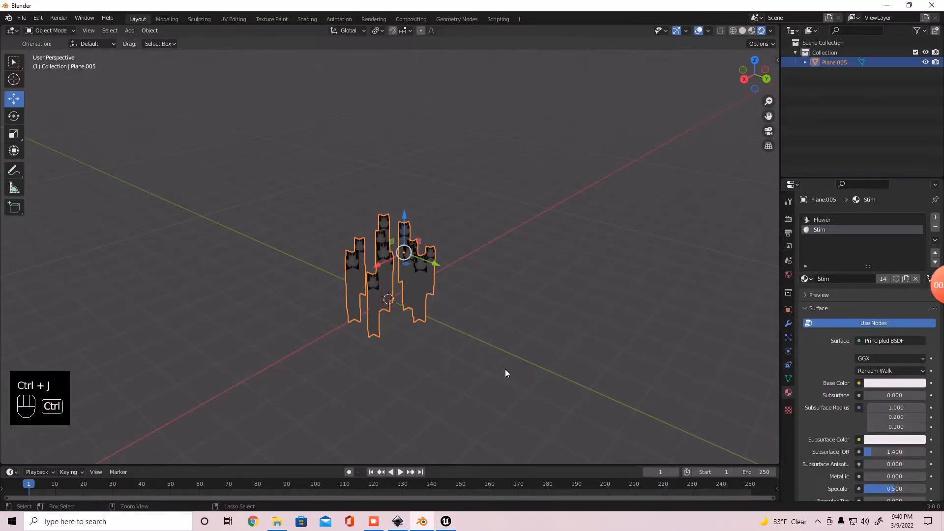
- Export the joined flower cluster as an FBX file named Flower in the Assets Foliage folder
click(22, 18)
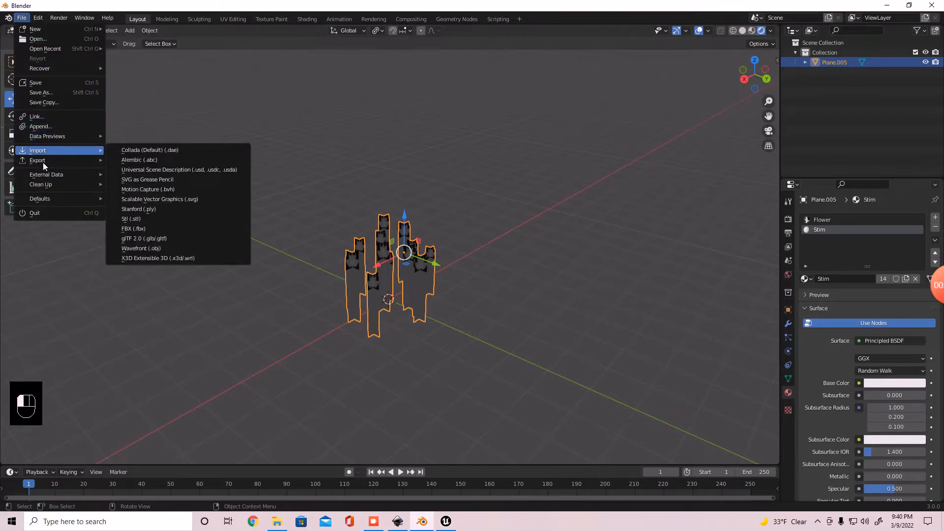
mouse_move(99, 162)
click(148, 240)
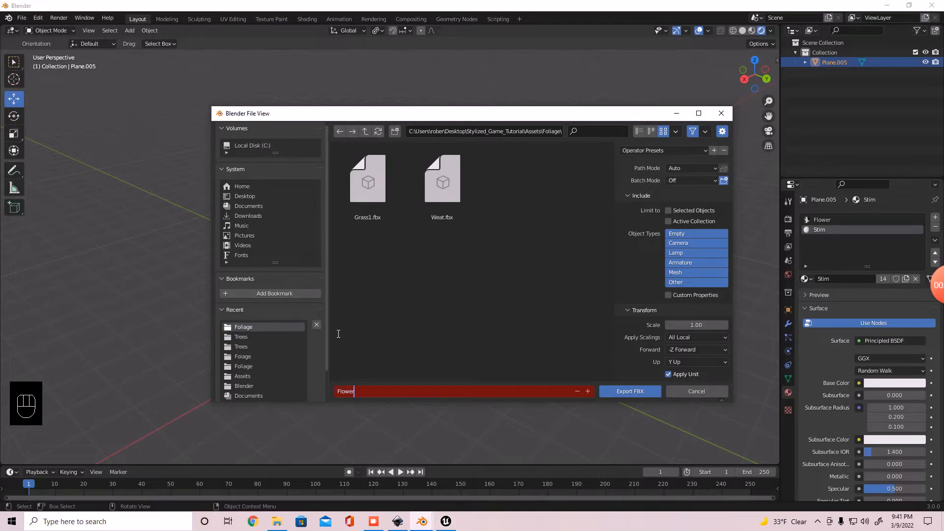
text(Flower)
key(Return)
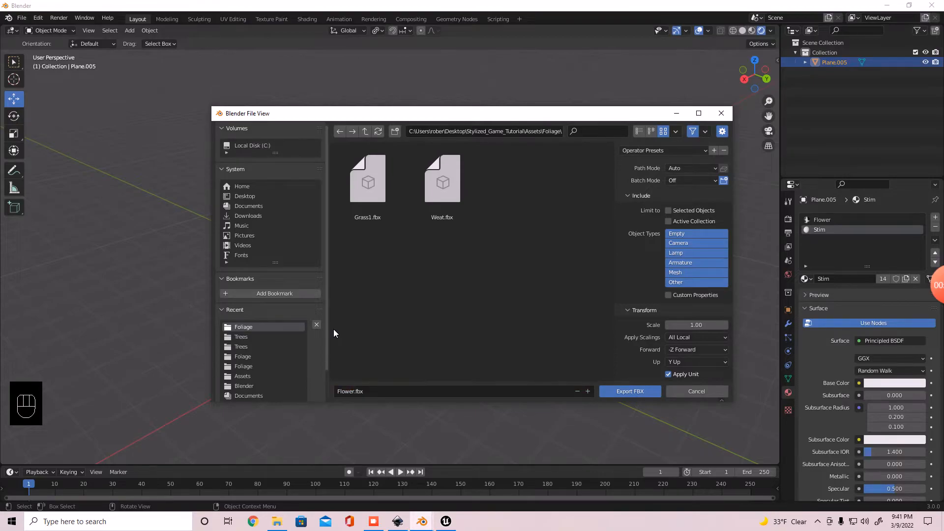
click(620, 392)
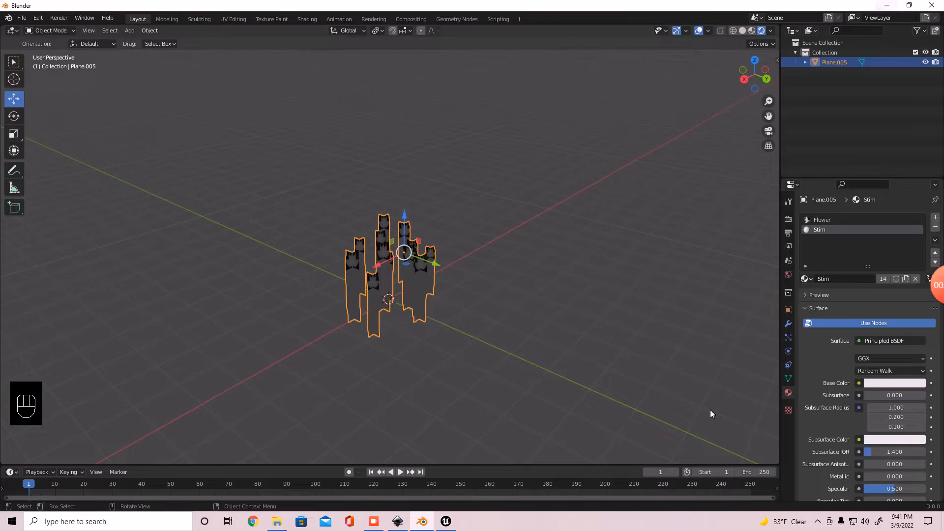
- Switch to the Unreal Editor and open the Material_Inst folder inside the Trees folder
click(444, 523)
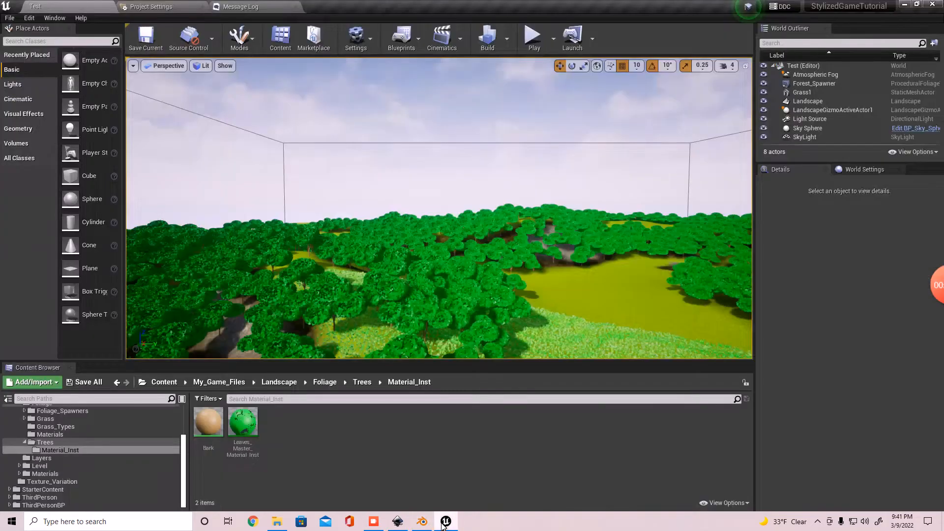
right_drag(564, 258, 493, 240)
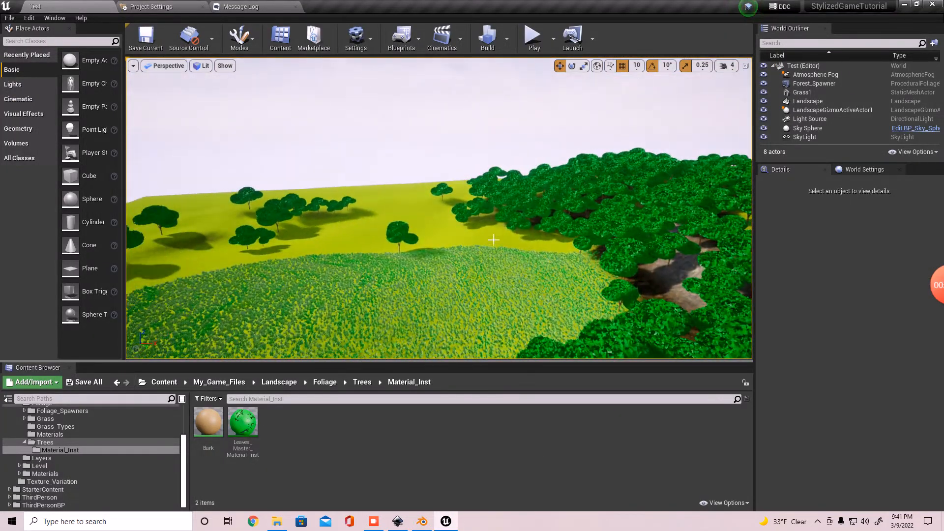
click(58, 441)
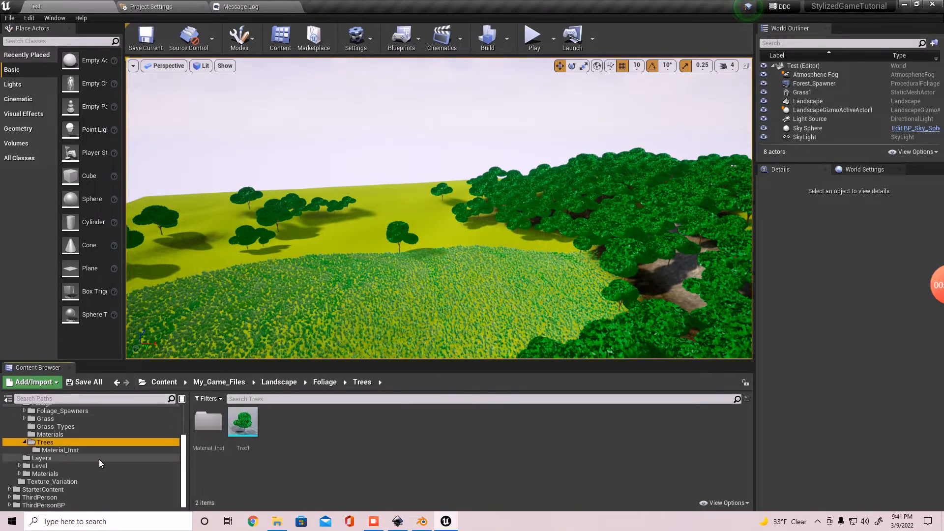
double_click(218, 435)
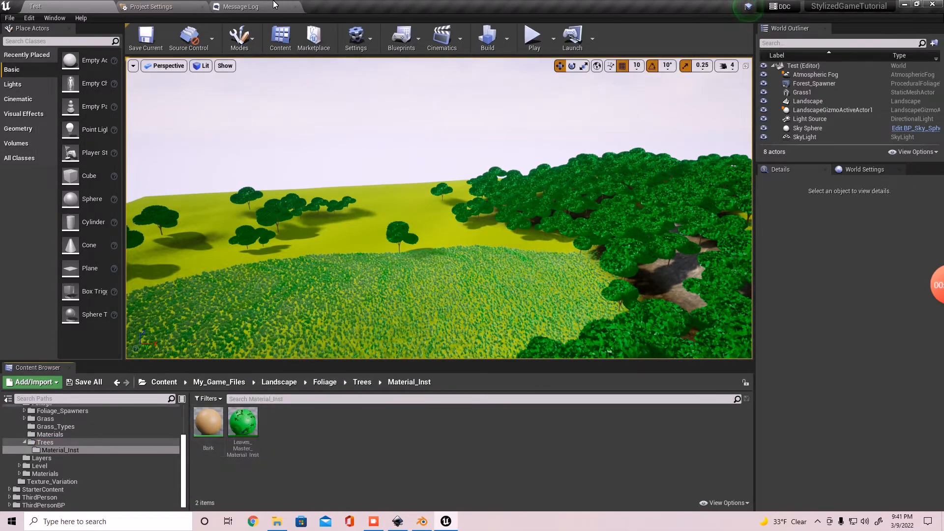
- Import the Leaves image from the Foliage pictures folder in File Explorer into the project's Material_Inst folder
click(279, 523)
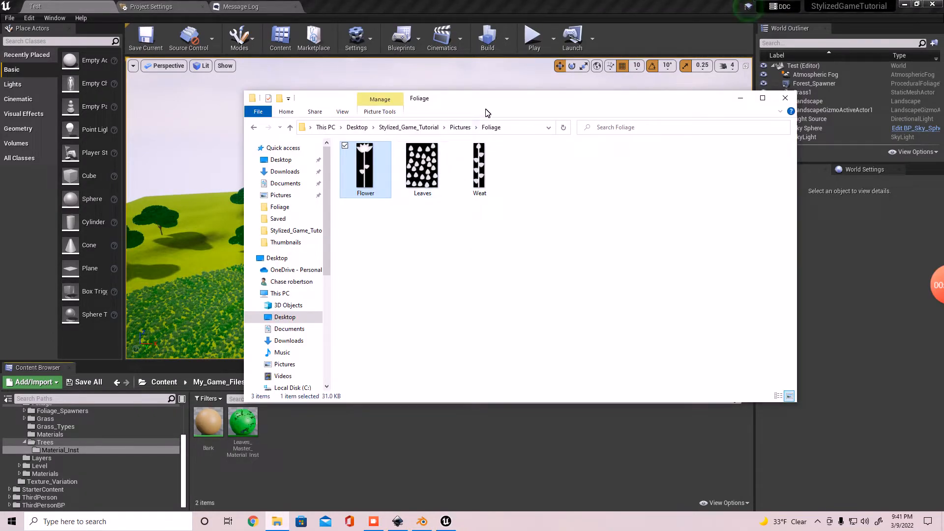
drag(608, 102, 708, 41)
drag(521, 106, 435, 459)
drag(332, 443, 331, 442)
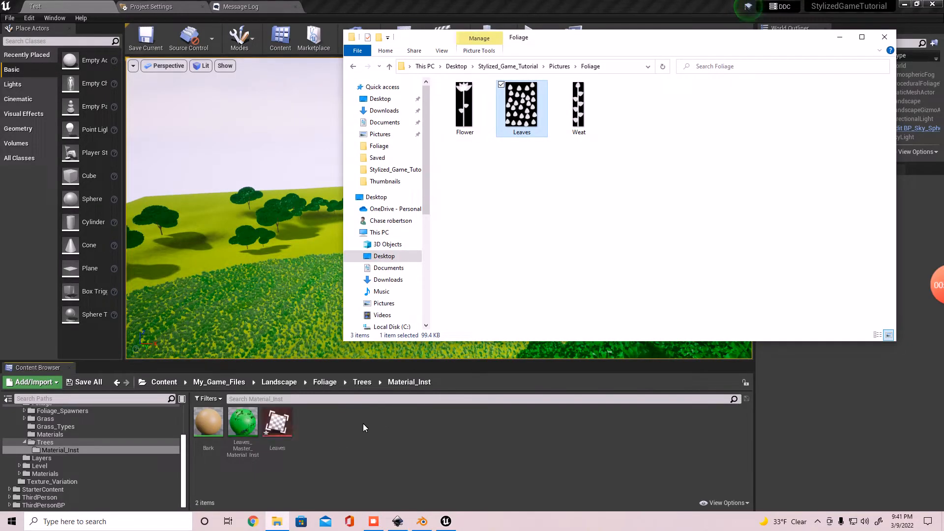
click(840, 37)
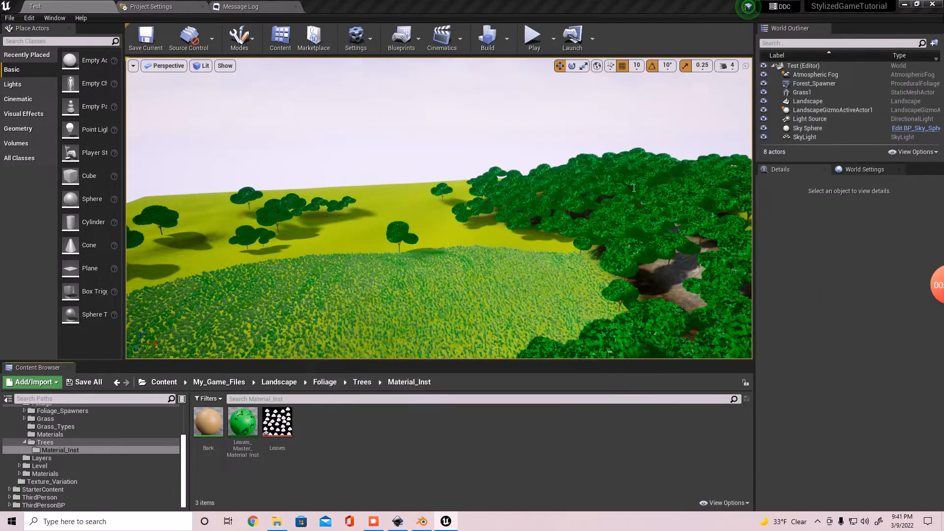
- Assign the Leaves texture as the opacity mask of the leaves material instance in the Trees Material_Inst folder
click(72, 443)
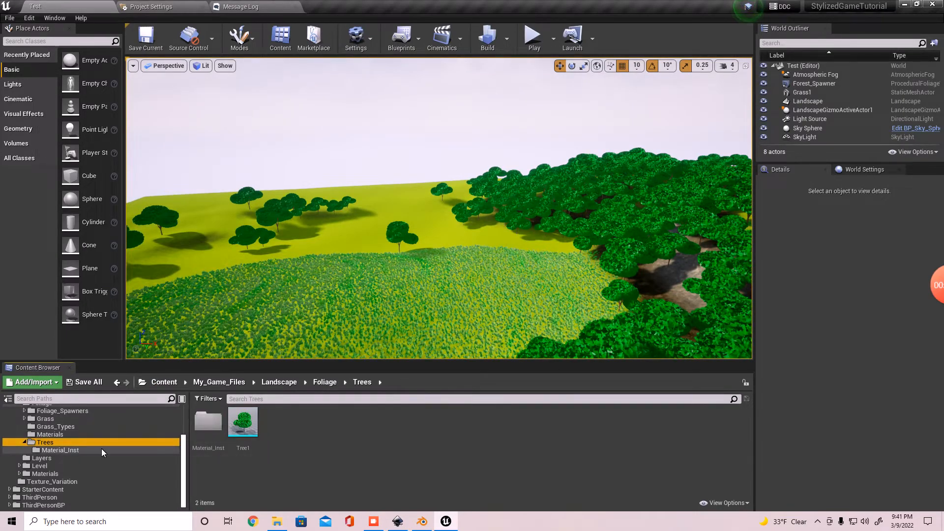
double_click(208, 421)
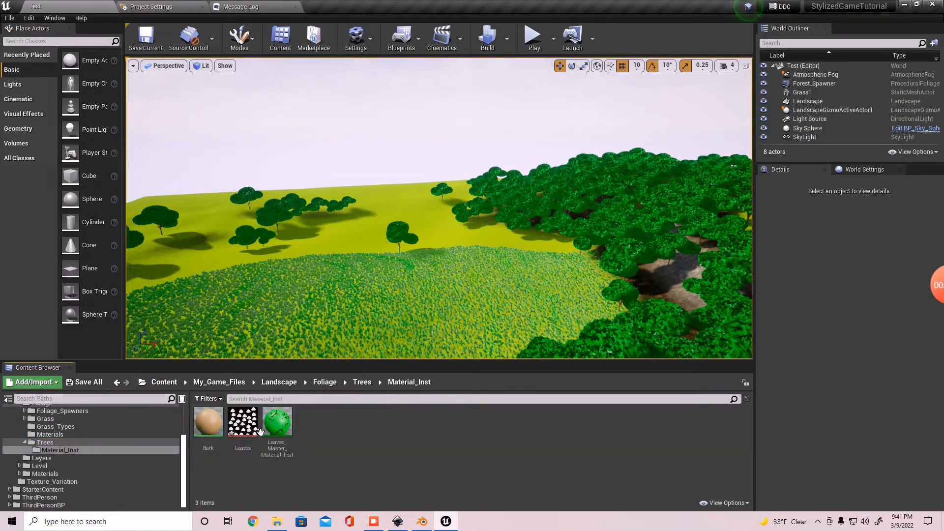
double_click(288, 430)
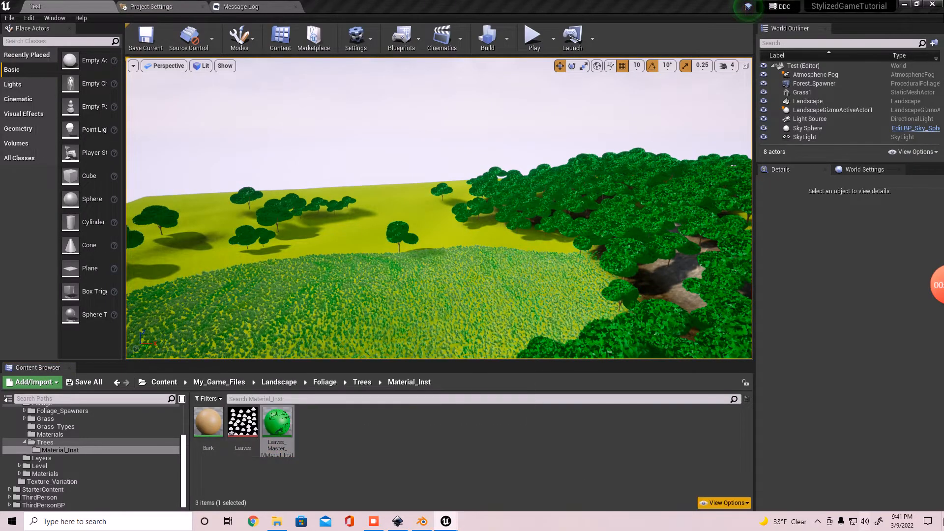
drag(943, 49, 591, 165)
drag(243, 421, 647, 303)
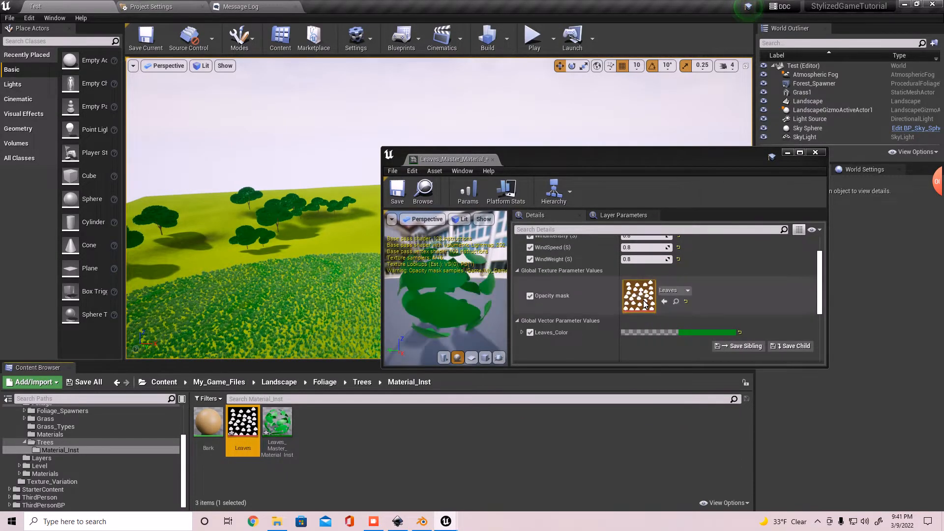
right_click(293, 225)
right_drag(318, 206, 336, 191)
key(w)
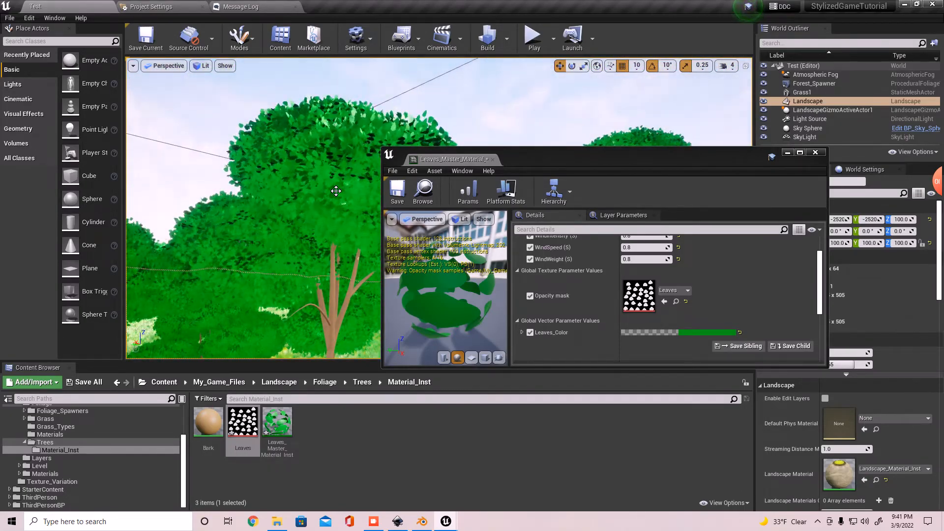
right_drag(286, 223, 226, 211)
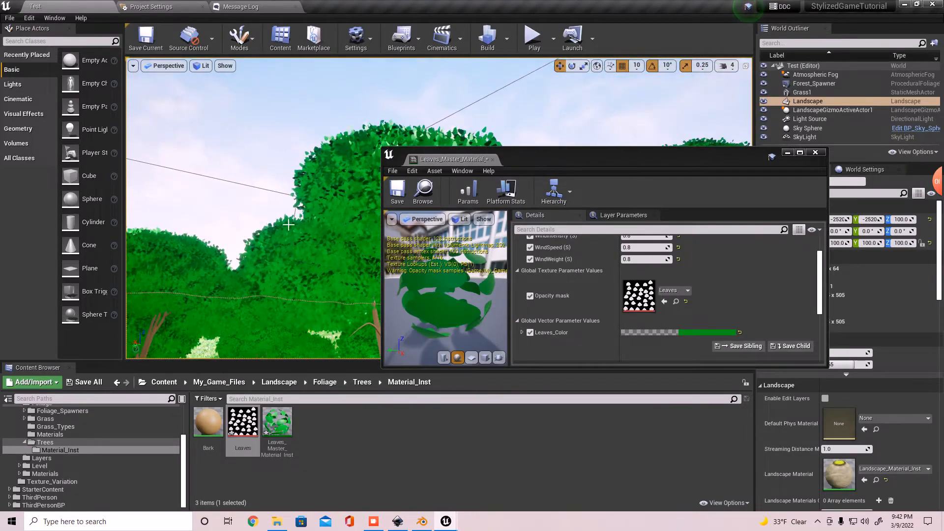
- Open the project's Grass folder, then switch to File Explorer and open the Foliage folder inside Assets
drag(533, 165, 506, 109)
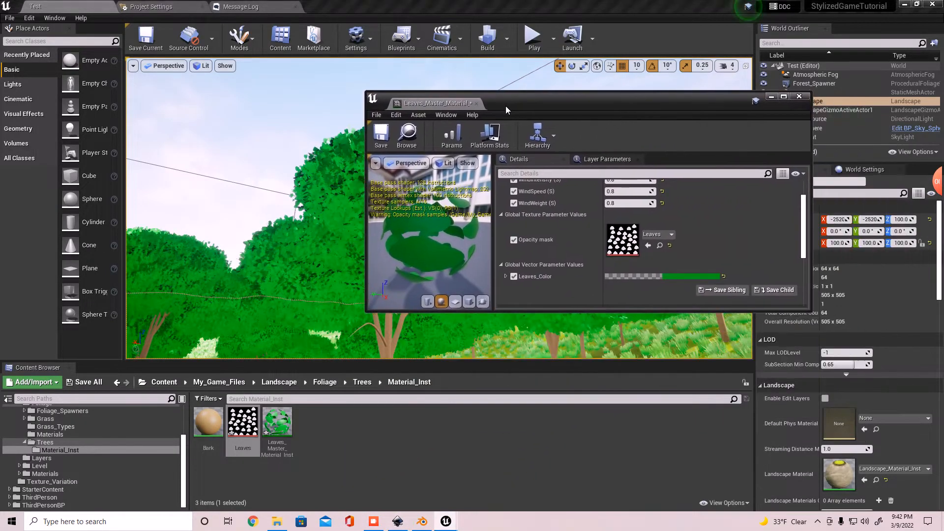
scroll(81, 442, up, 2)
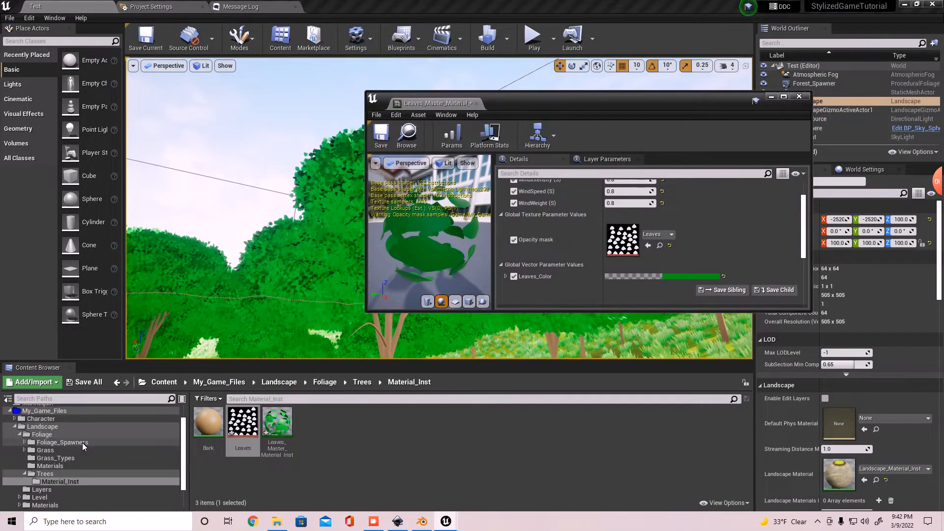
click(50, 450)
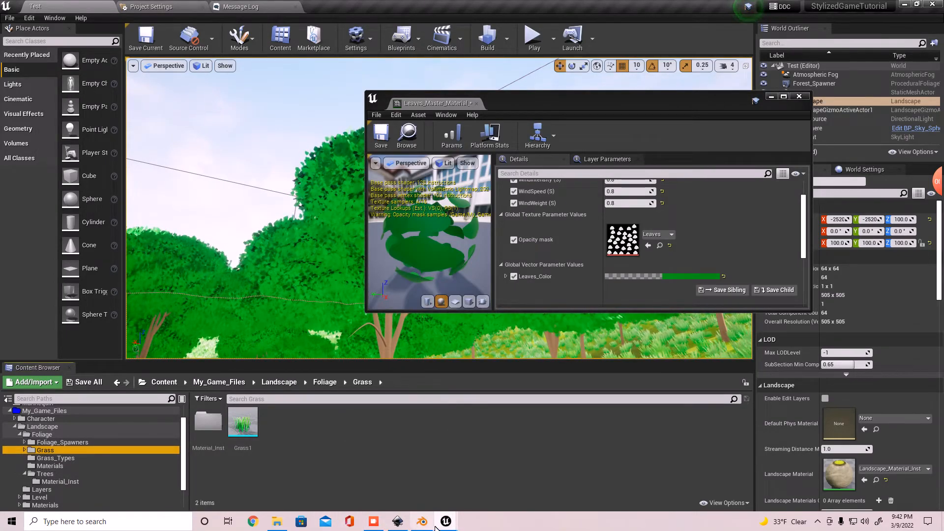
click(278, 521)
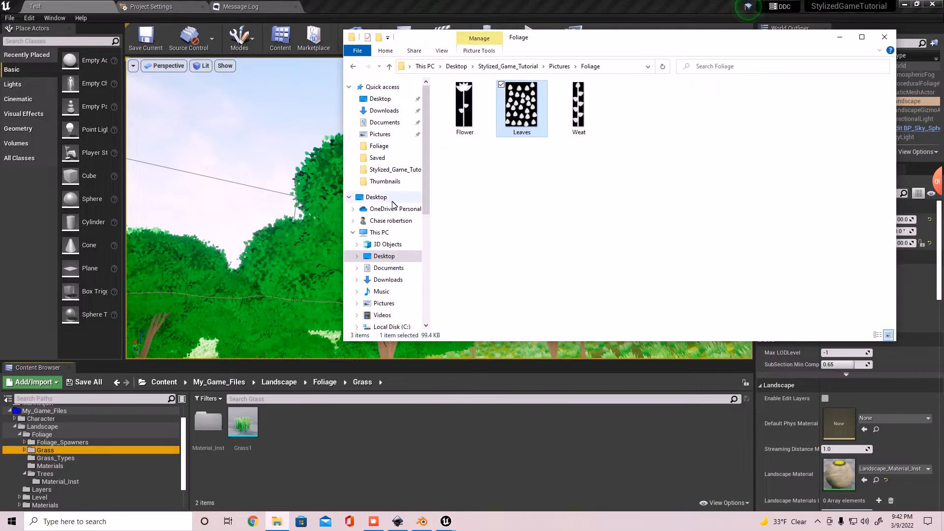
click(352, 66)
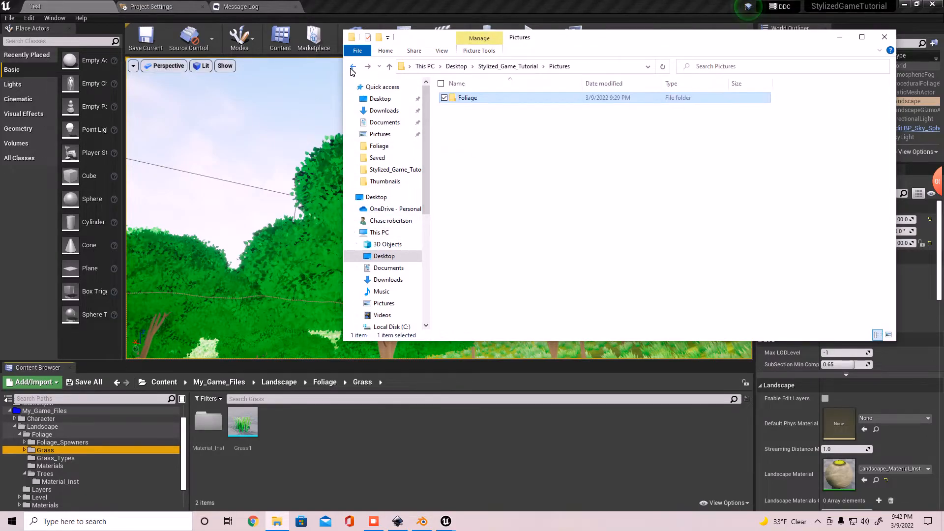
click(352, 69)
double_click(473, 109)
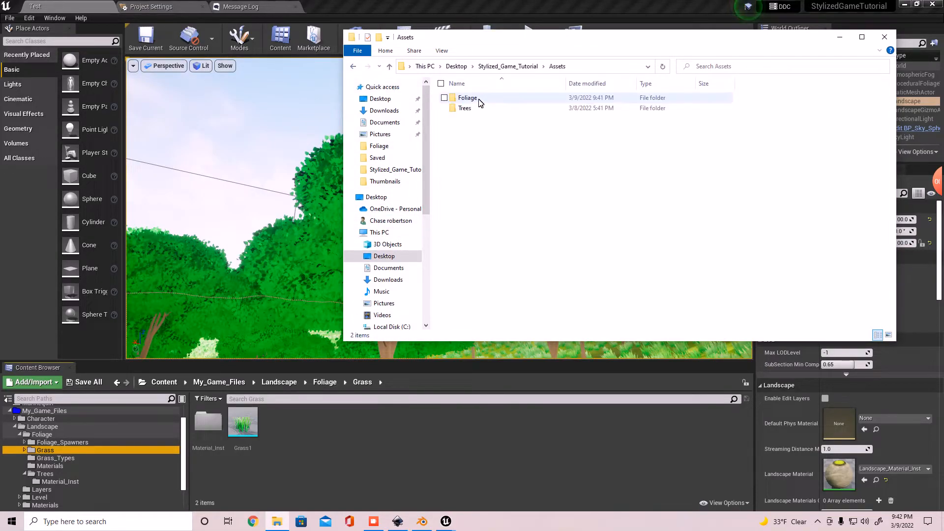
double_click(471, 98)
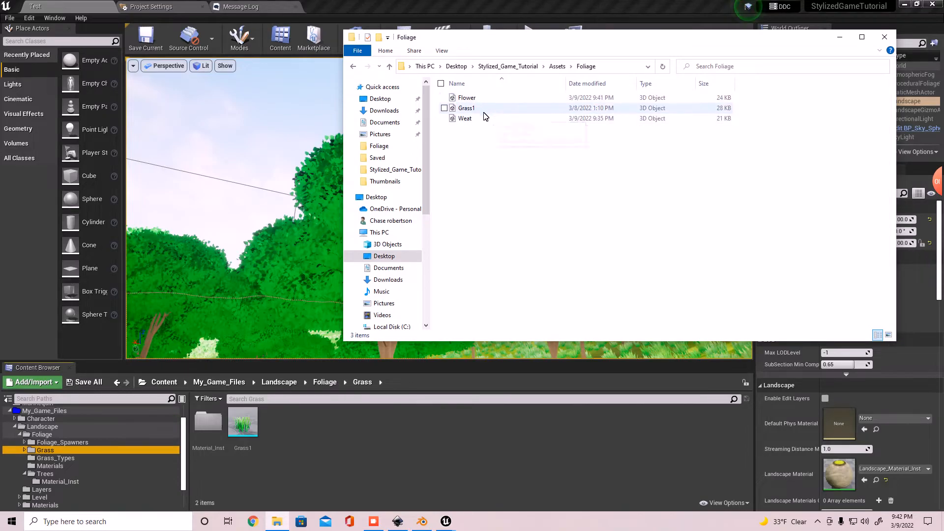
- Import the Flower and Weat FBX files into the Grass folder with Vertex Color Import Option set to Replace, and return to the Test level
click(480, 120)
ctrl+click(483, 102)
drag(484, 101, 418, 430)
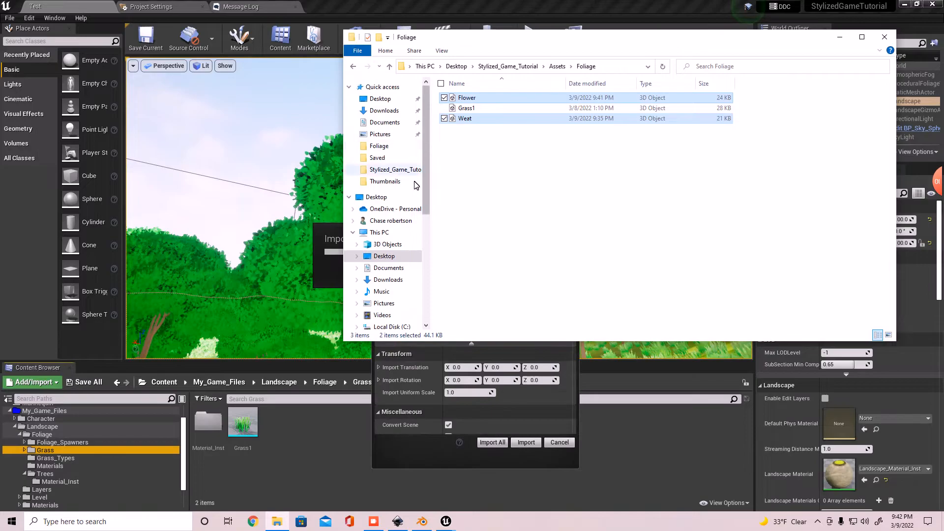
click(527, 415)
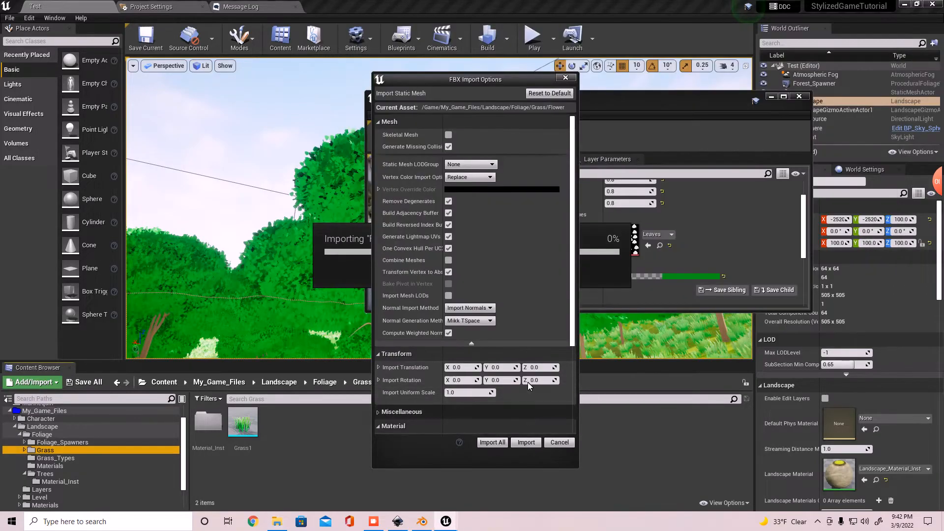
click(457, 178)
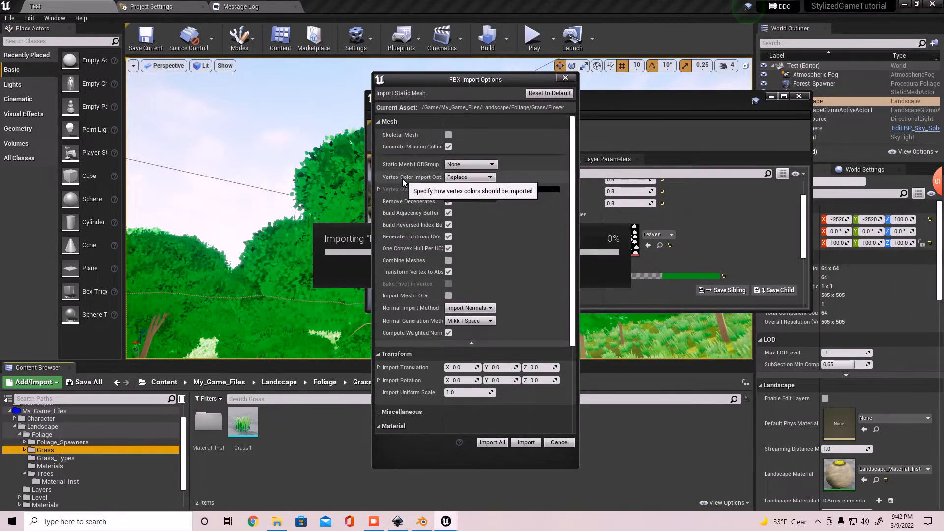
click(453, 192)
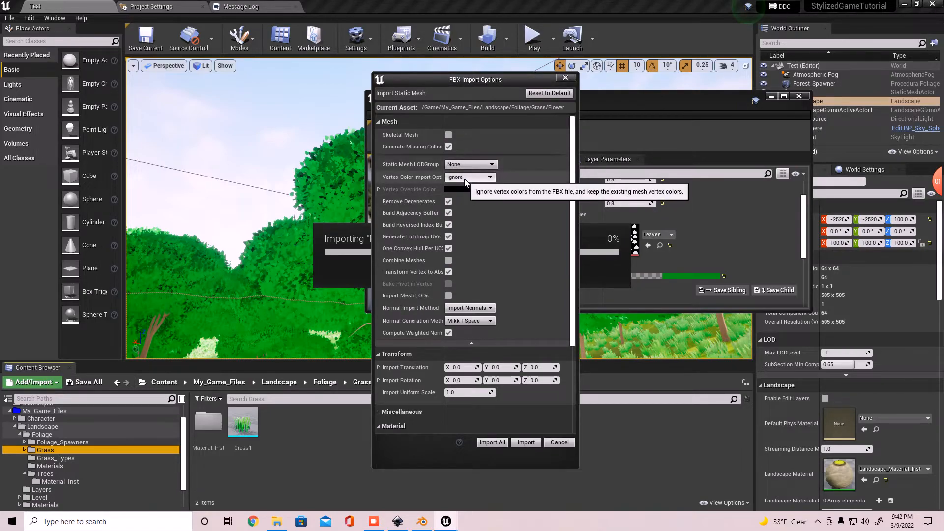
click(467, 178)
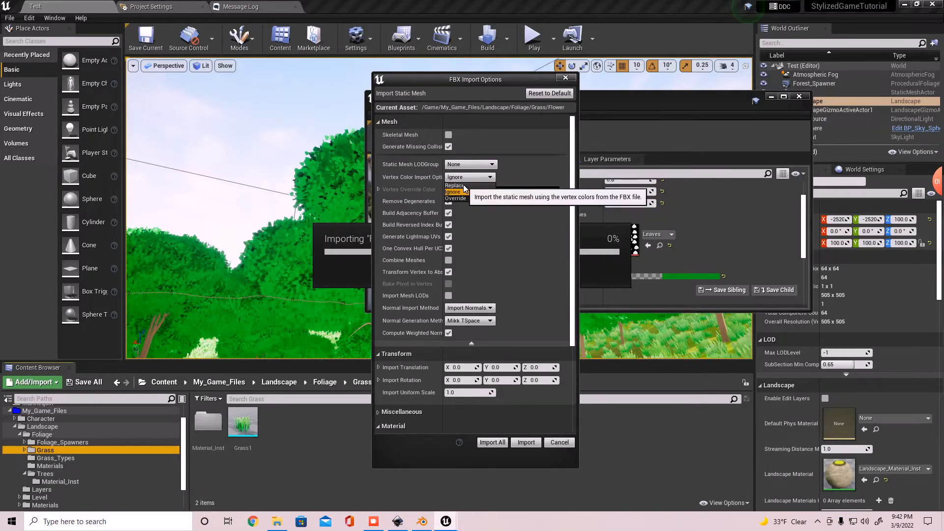
click(454, 185)
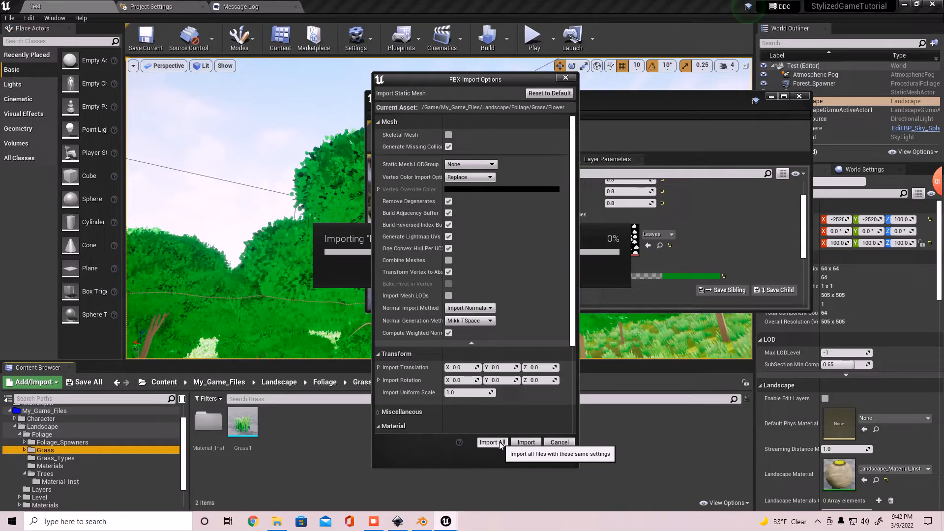
click(491, 442)
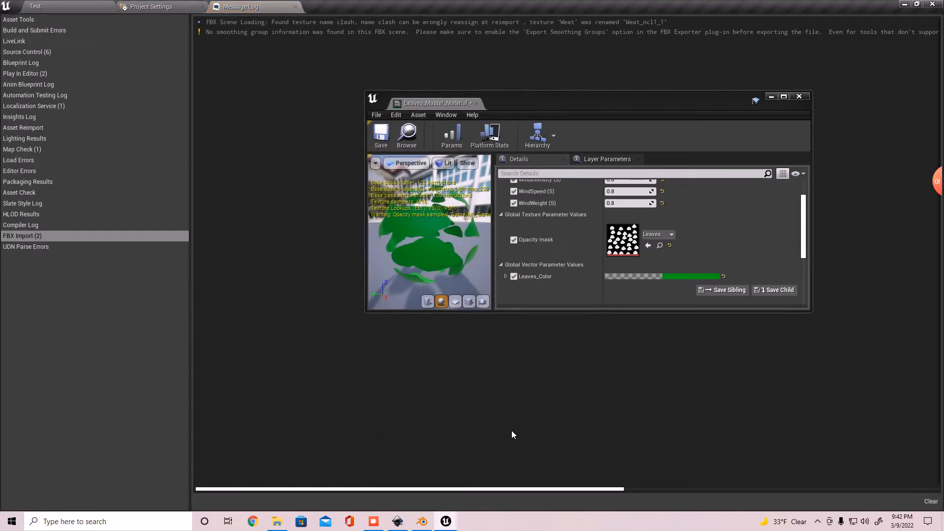
click(54, 3)
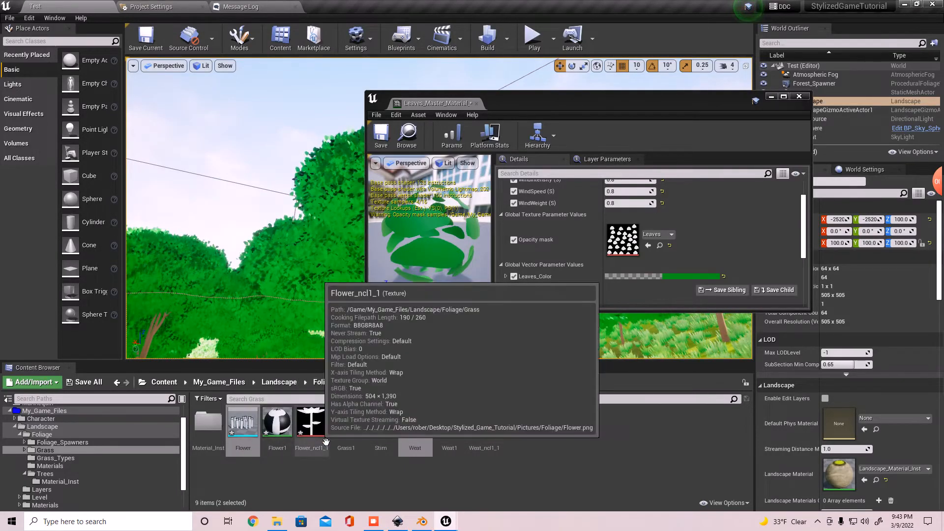
- Move the Flower_ncl1_1 and Weat_ncl1_1 textures into the Material_Inst folder inside Grass
drag(311, 422, 214, 437)
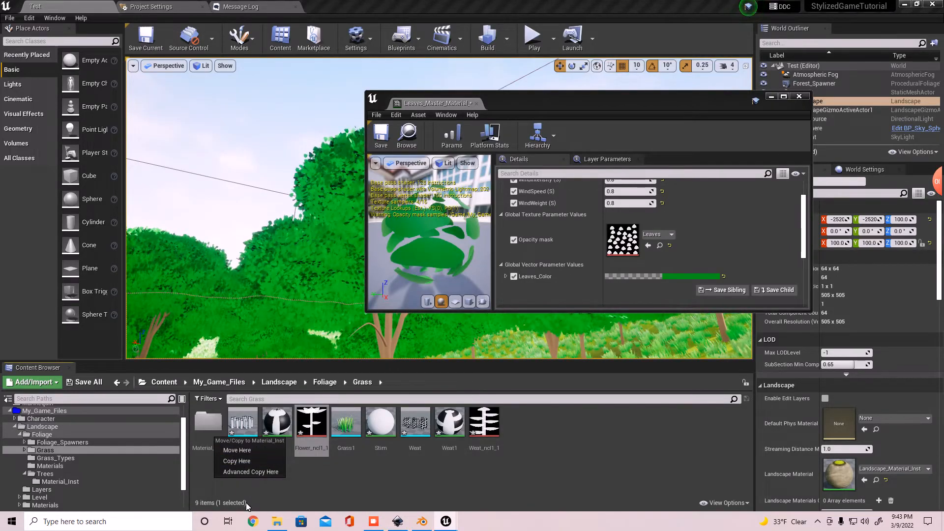
click(262, 450)
drag(449, 426, 211, 442)
click(233, 451)
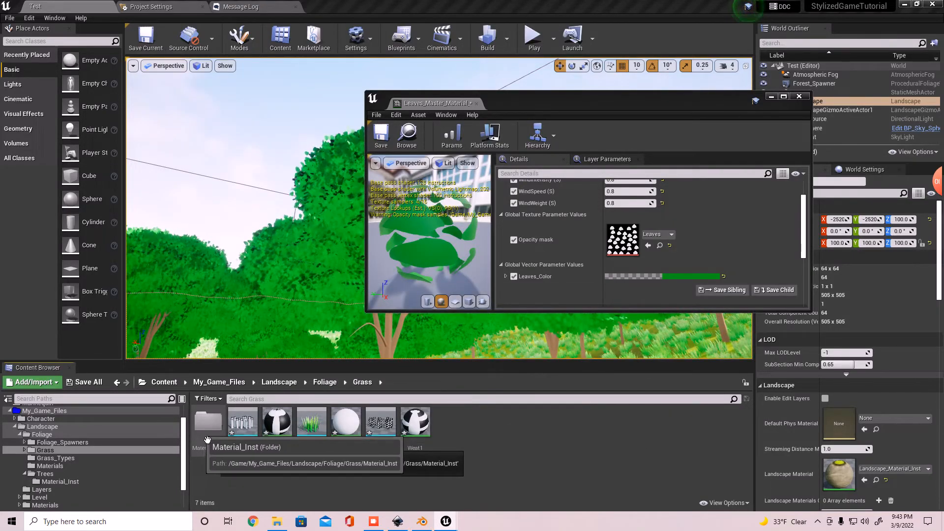
- Duplicate the Grass1_inst material instance in the Grass Material_Inst folder and name the copy Flower_Inst
double_click(209, 424)
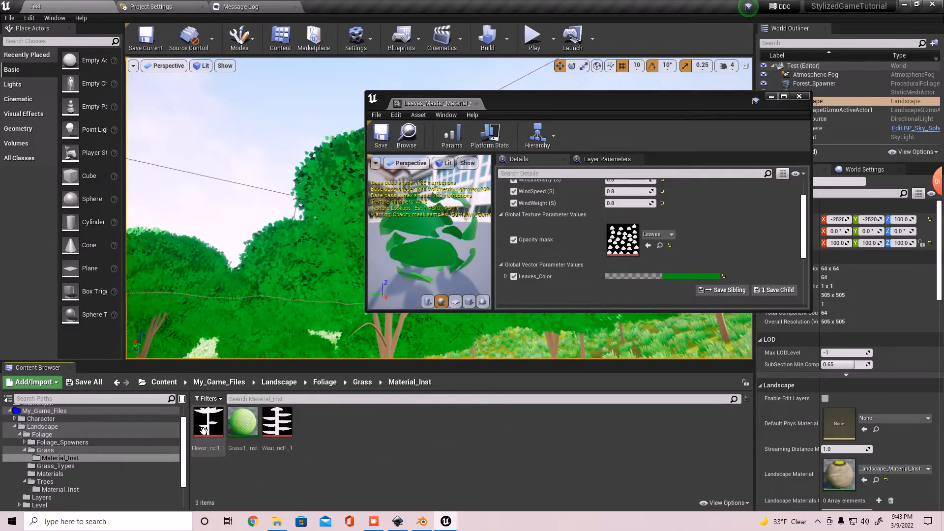
right_click(254, 435)
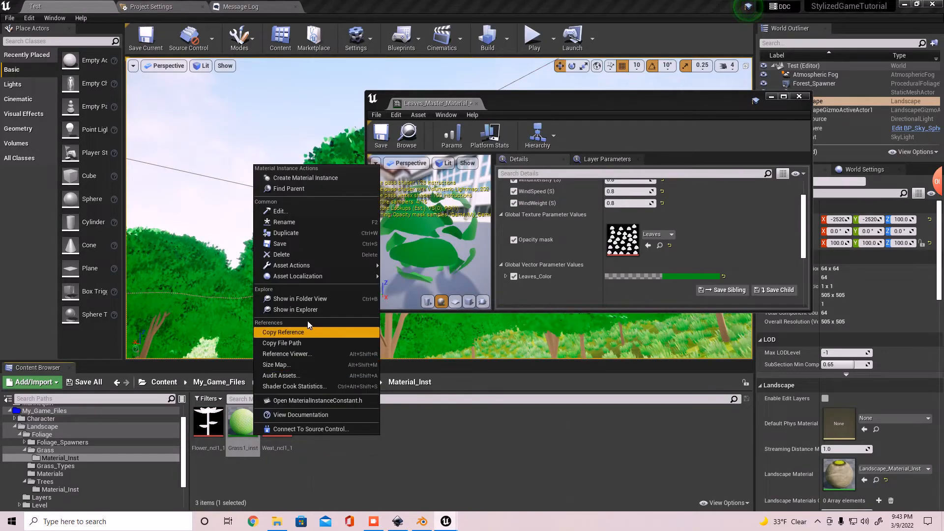
click(293, 234)
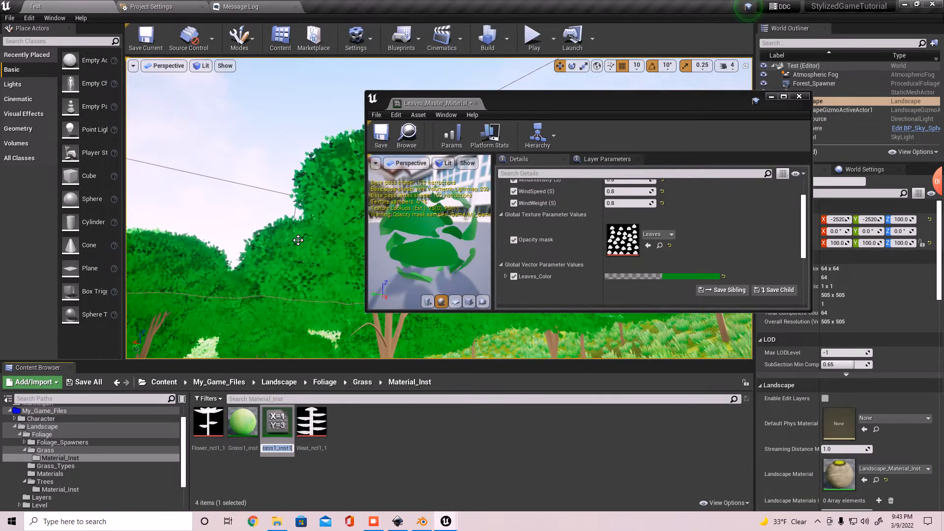
text(Flower_)
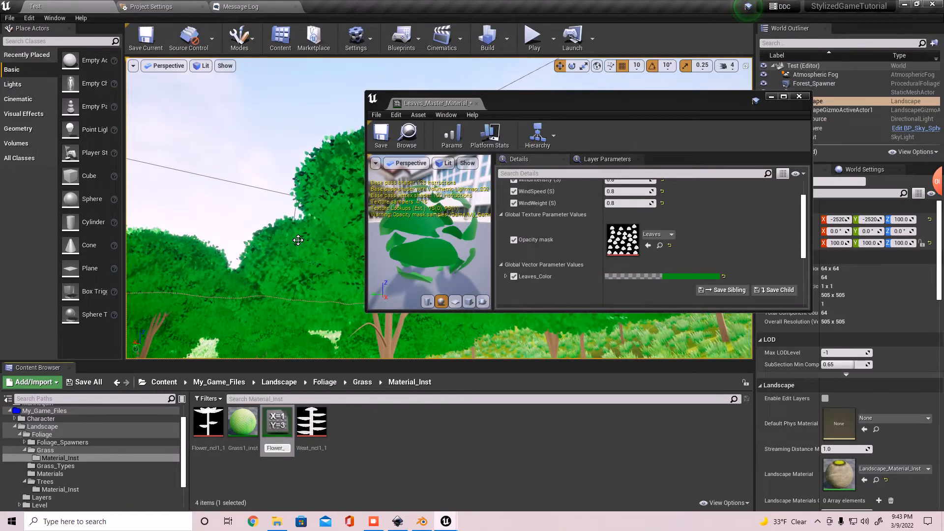
text(Inst)
key(Return)
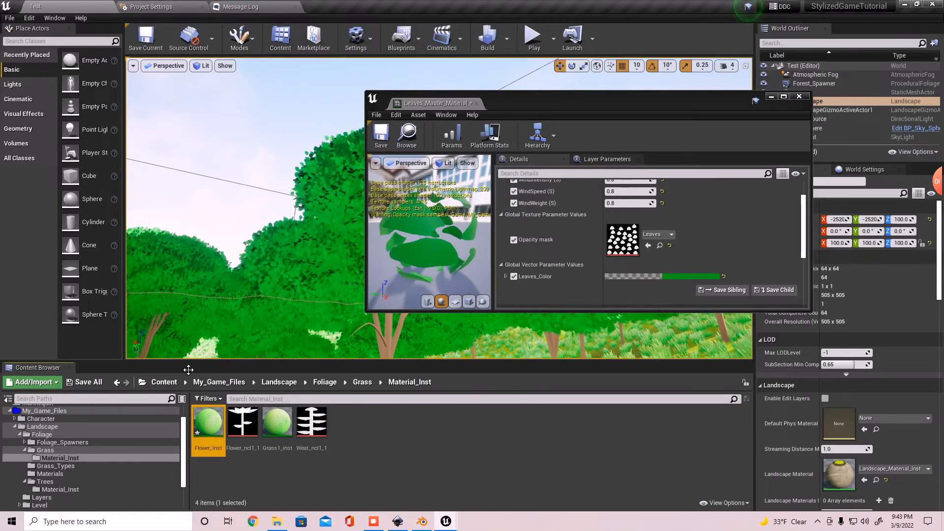
- Duplicate the Flower_Inst material instance and name the copy FlowerStim_Inst
right_click(203, 425)
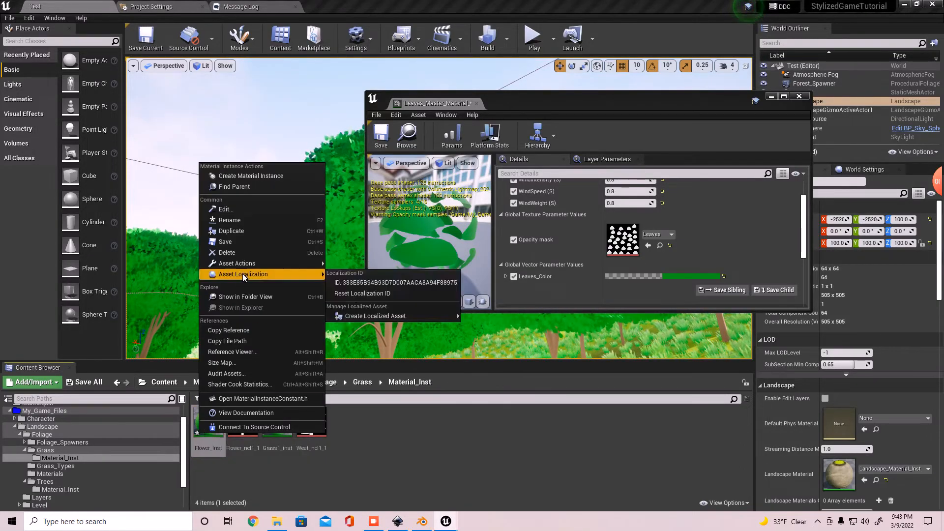
click(255, 229)
text(Fl)
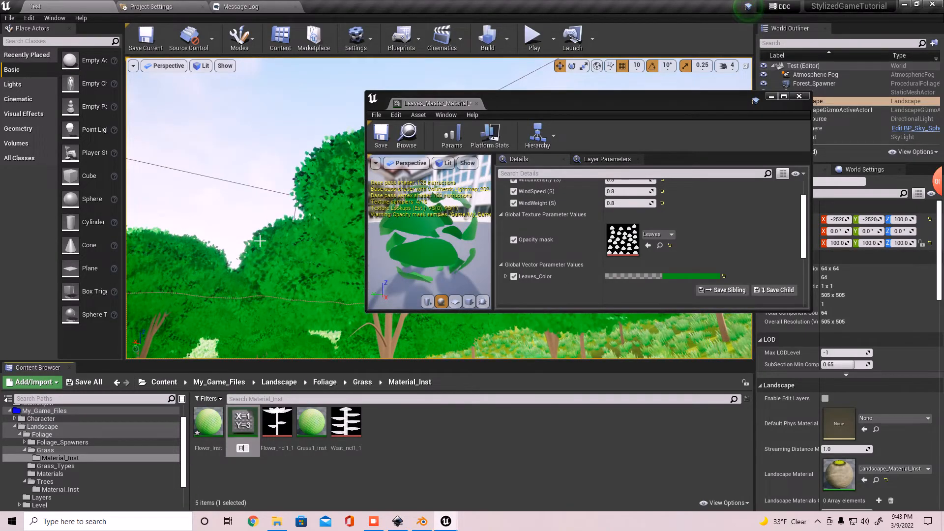
text(ower)
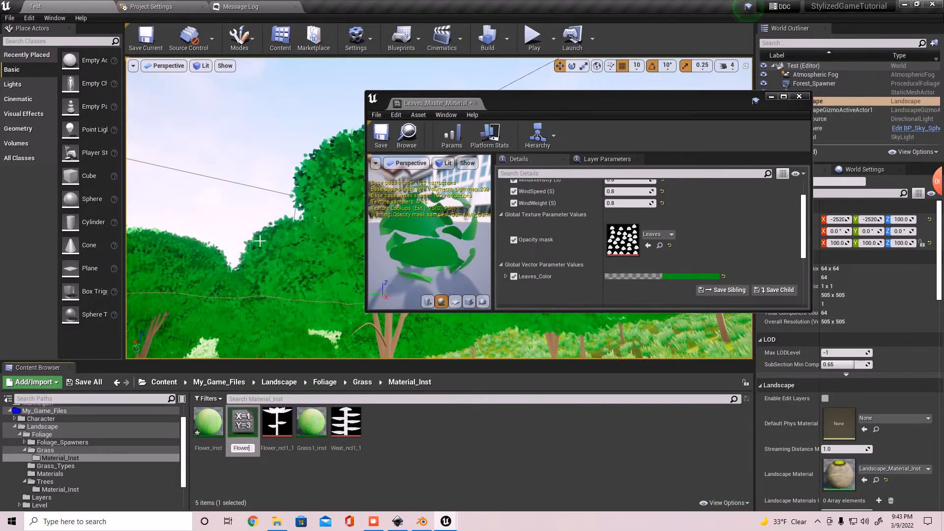
text(Stim_Inst)
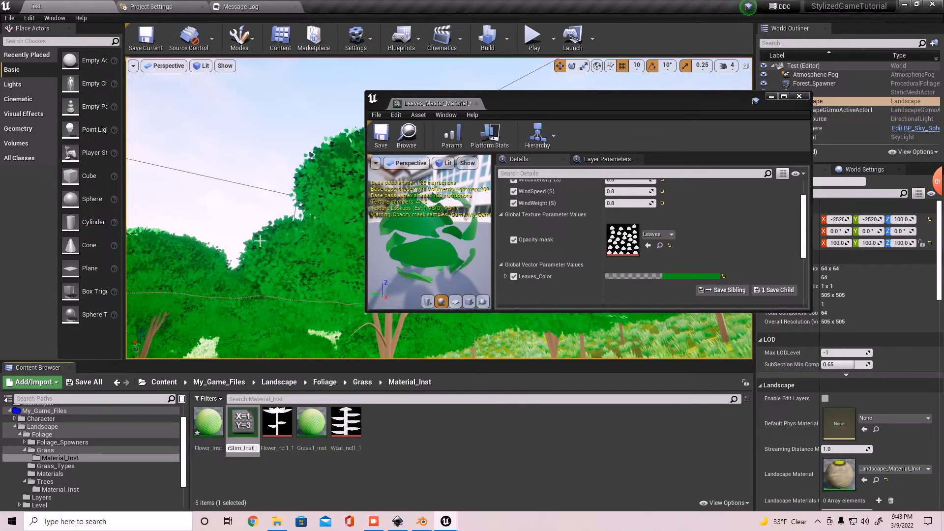
key(Return)
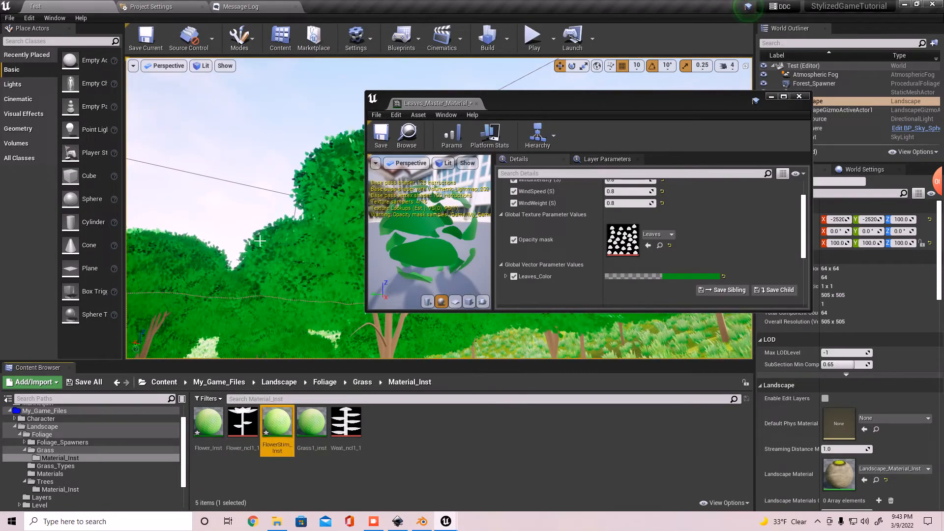
- Duplicate the FlowerStim_Inst material instance and name the copy Wheat_Inst
right_click(277, 441)
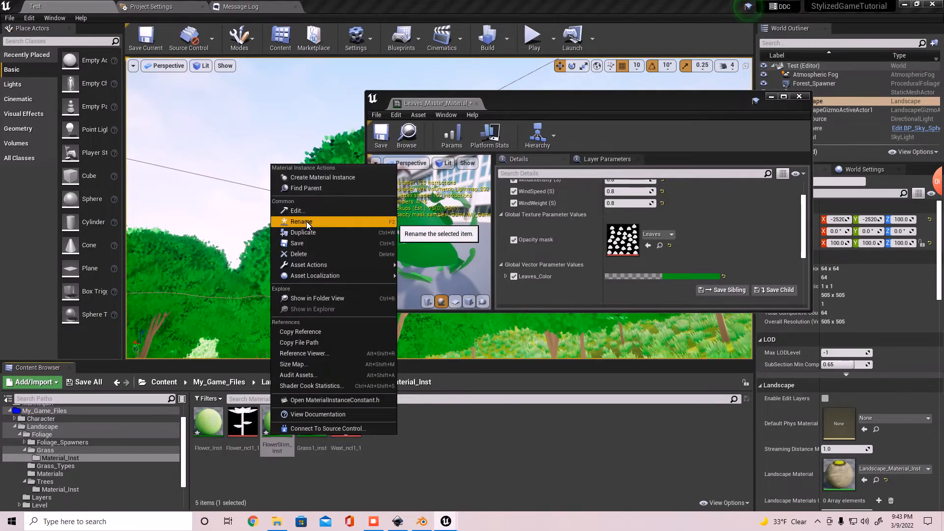
click(308, 234)
text(Wheat)
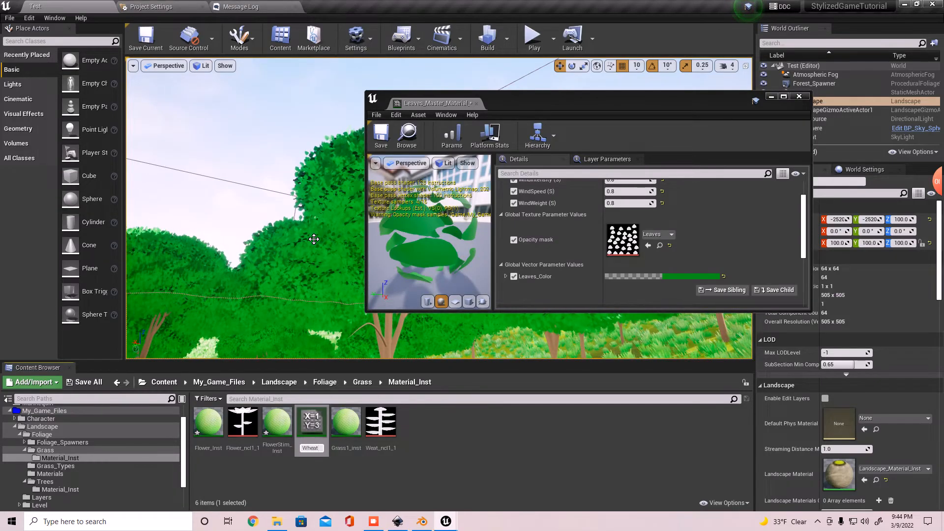
text(_Inst)
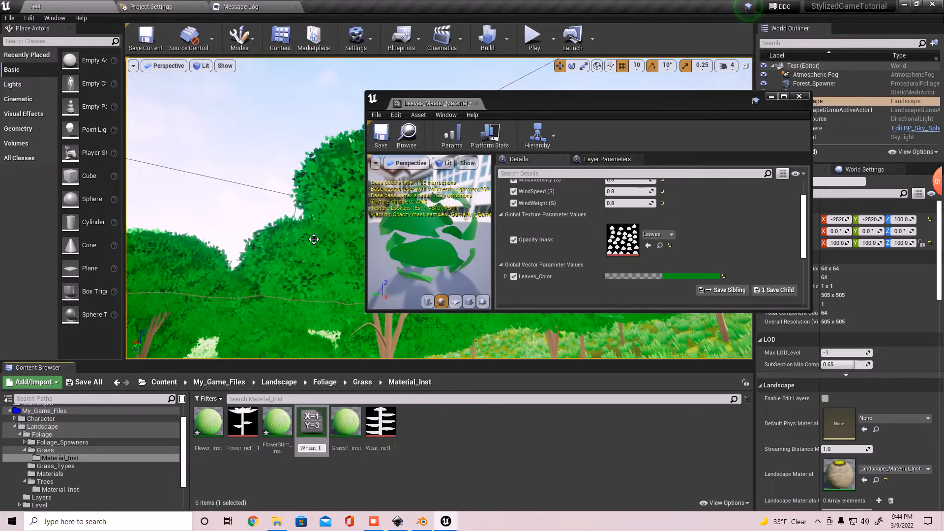
key(Return)
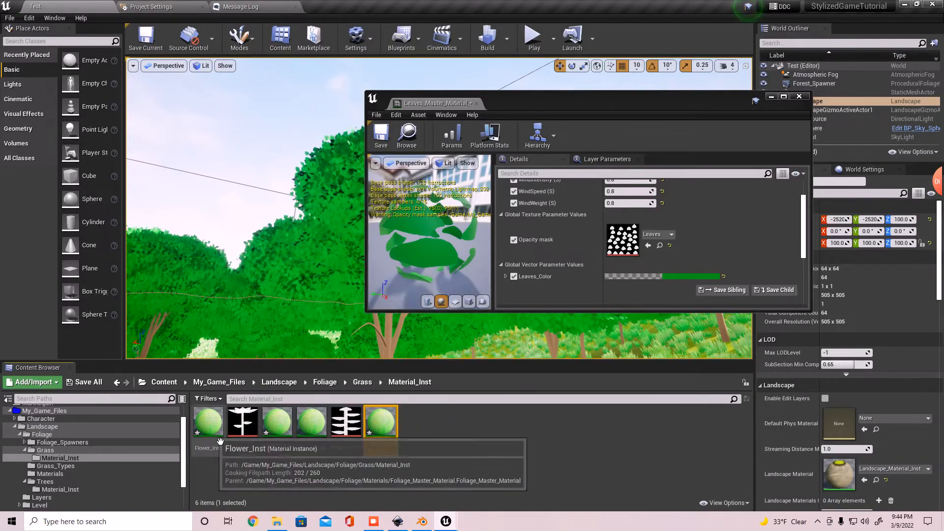
- Open the Flower_Inst, FlowerStim_Inst and Wheat_Inst material instances for editing
double_click(211, 427)
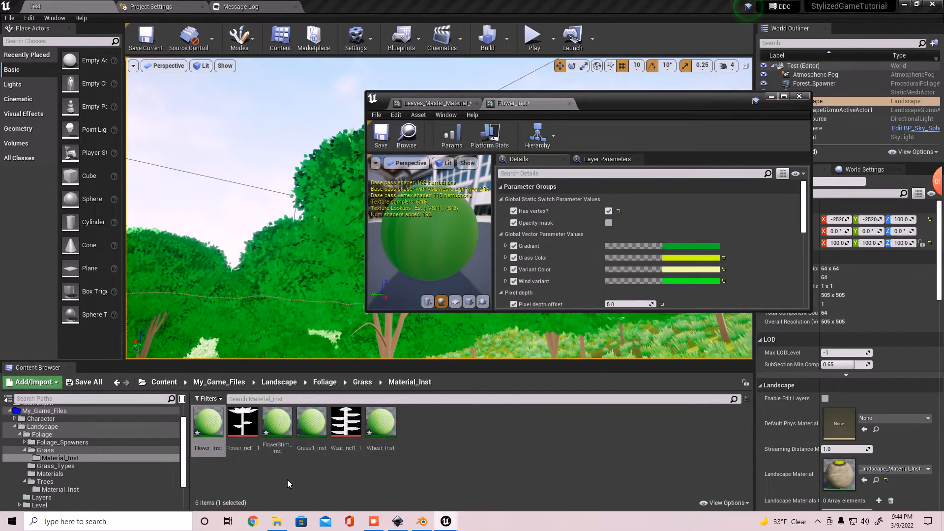
double_click(284, 441)
double_click(380, 424)
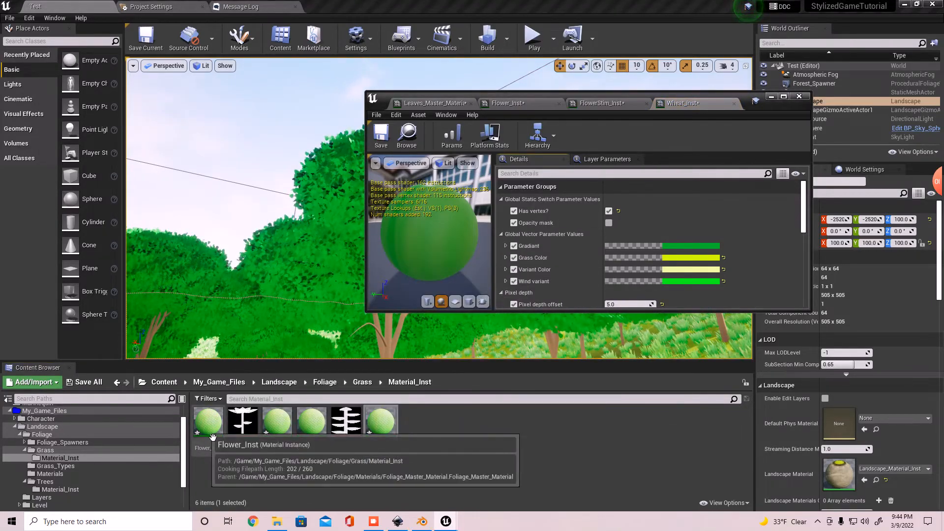
- Enable the Opacity mask in Flower_Inst and assign the Flower_ncl1_1 texture as its Opacity
double_click(216, 439)
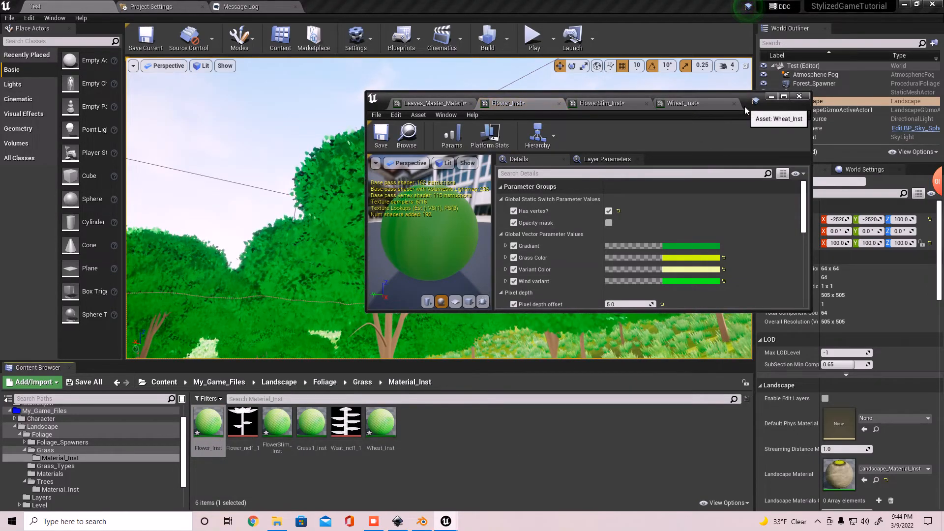
scroll(639, 224, down, 10)
scroll(639, 224, down, 3)
scroll(640, 223, up, 13)
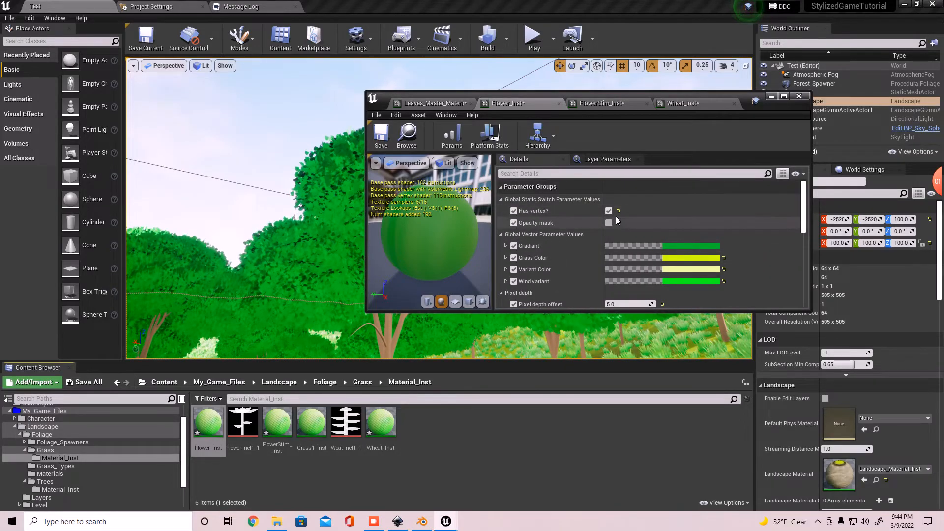
click(610, 223)
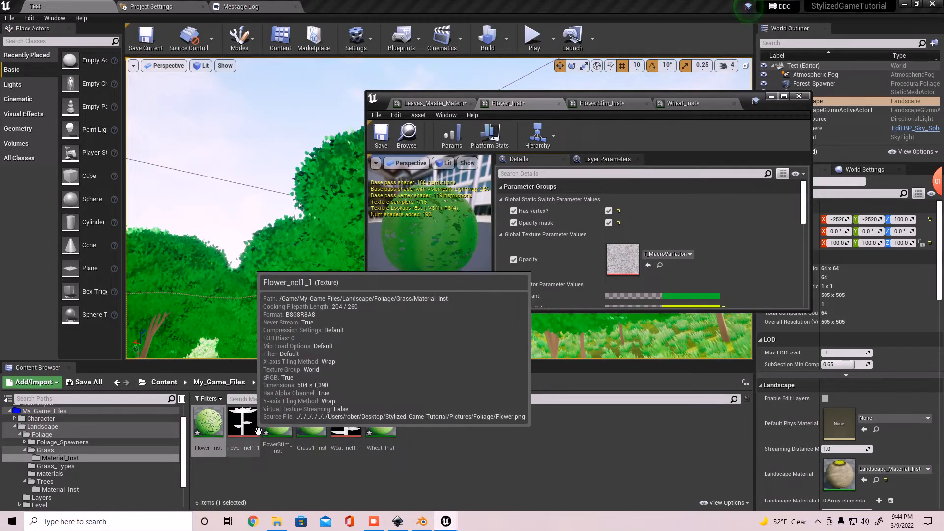
drag(258, 431, 622, 259)
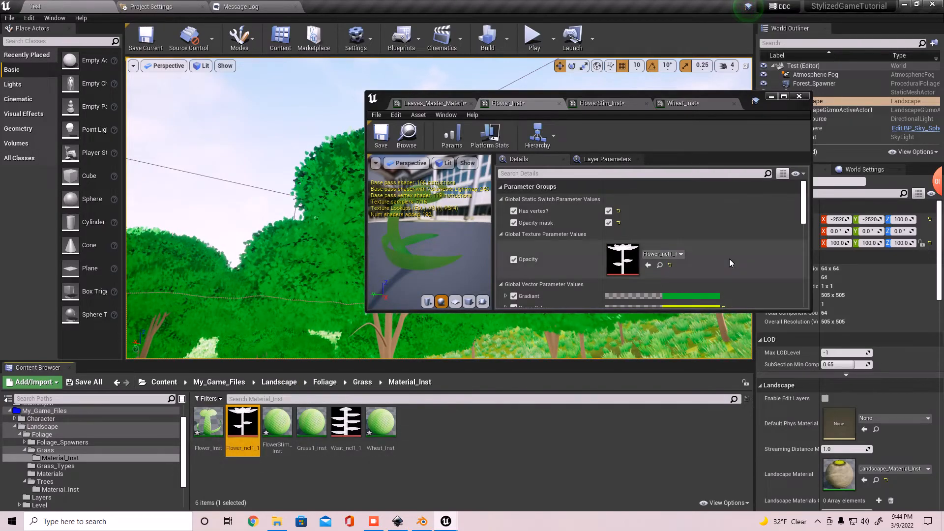
- Set the Gradiant and Grass Color parameters of Flower_Inst to white
scroll(730, 258, down, 3)
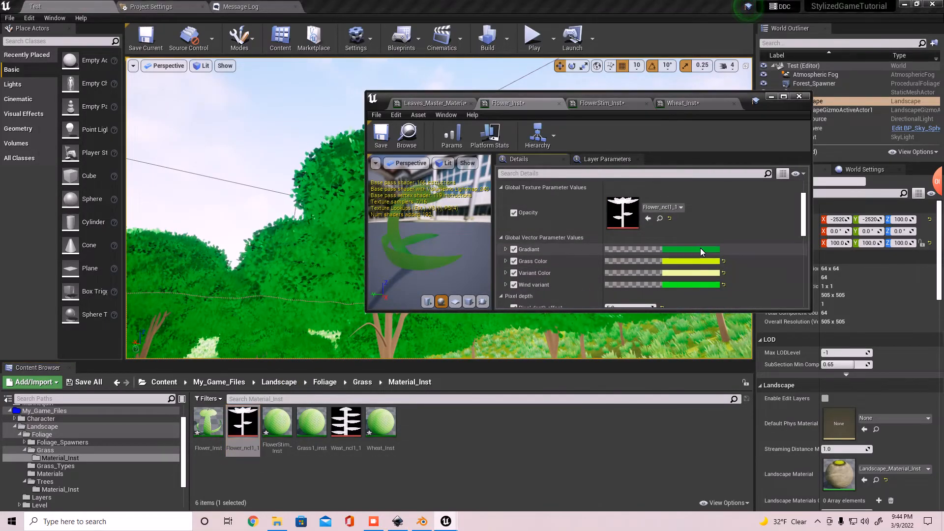
click(700, 248)
drag(851, 347, 847, 284)
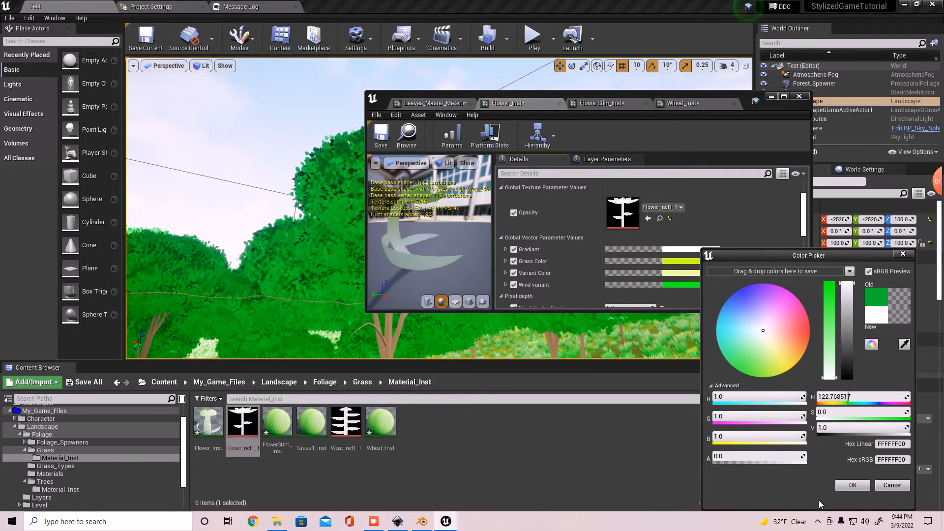
click(852, 485)
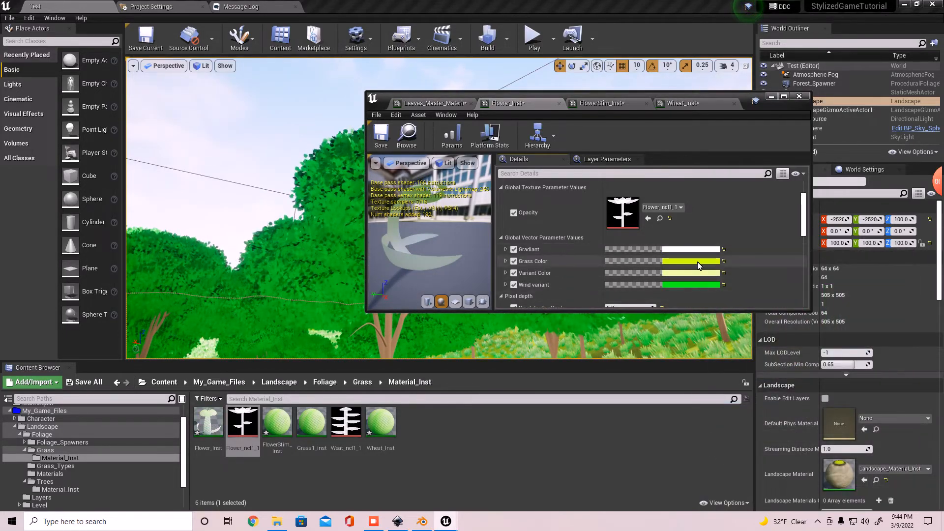
click(681, 261)
drag(833, 373, 824, 412)
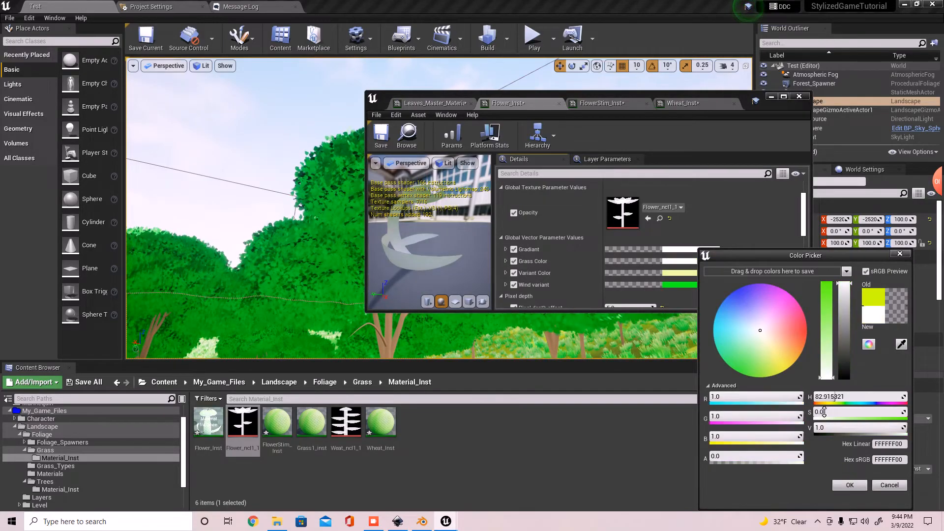
click(839, 485)
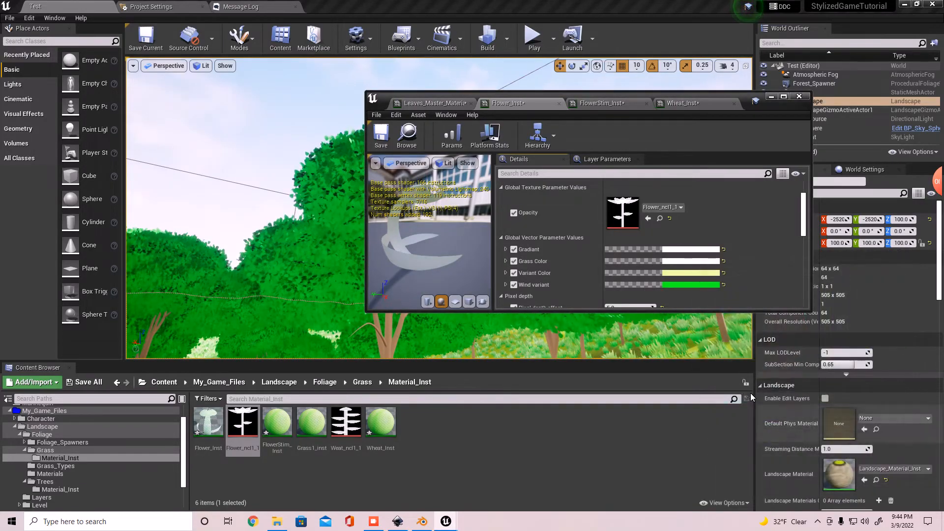
- Set the Variant Color and Wind variant parameters of Flower_Inst to white
click(705, 272)
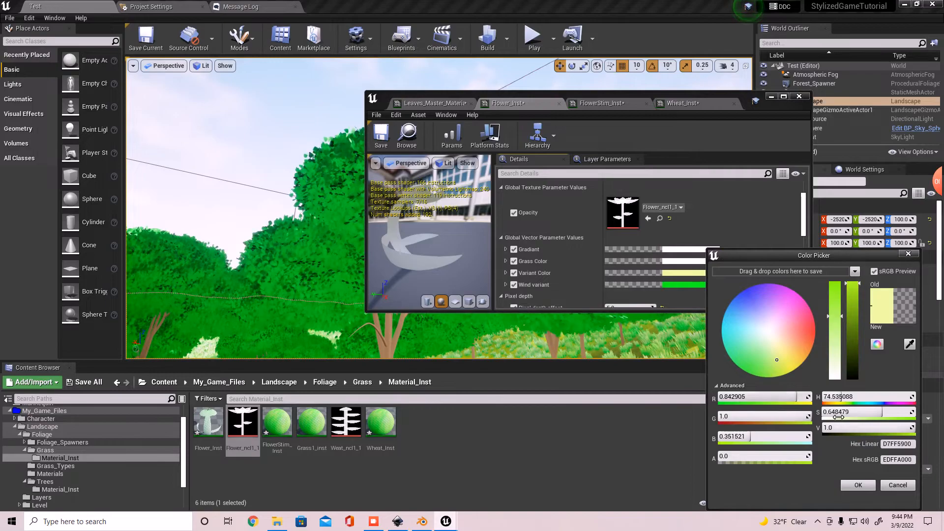
drag(832, 369, 839, 452)
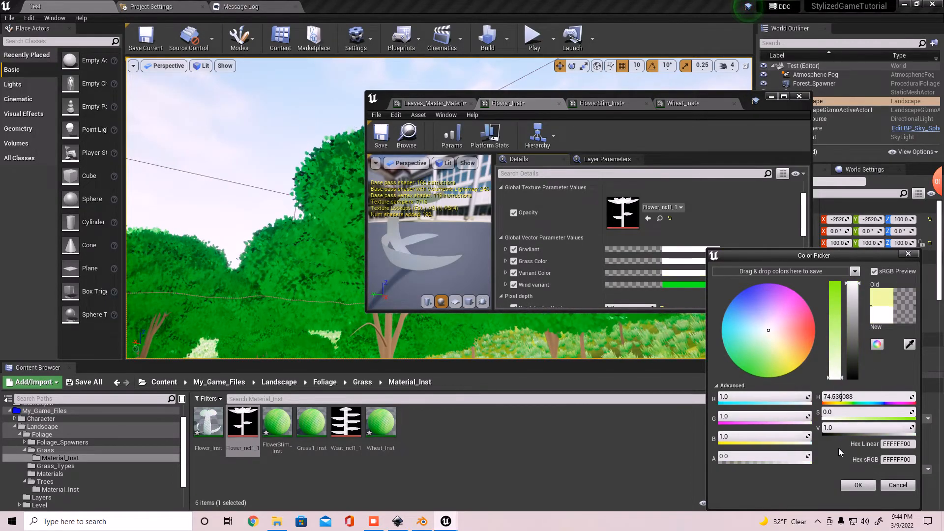
click(846, 486)
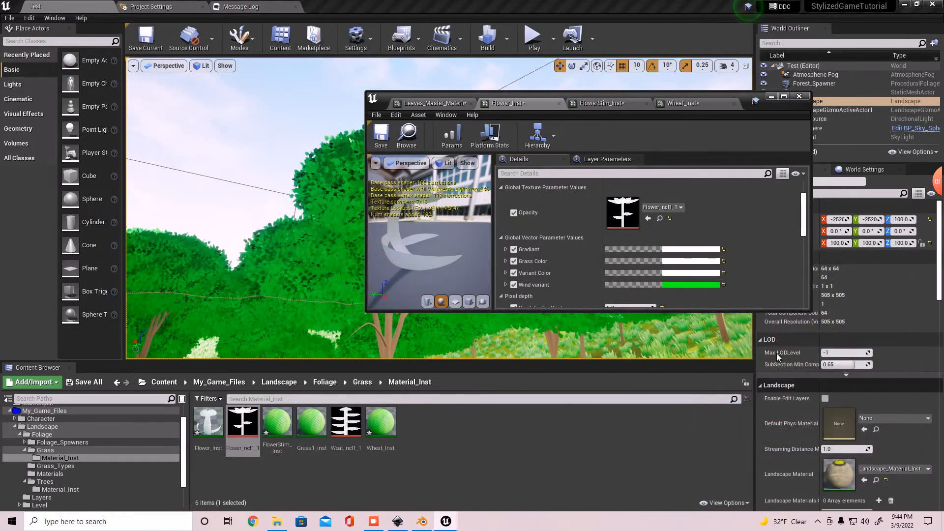
click(706, 284)
drag(834, 364, 841, 411)
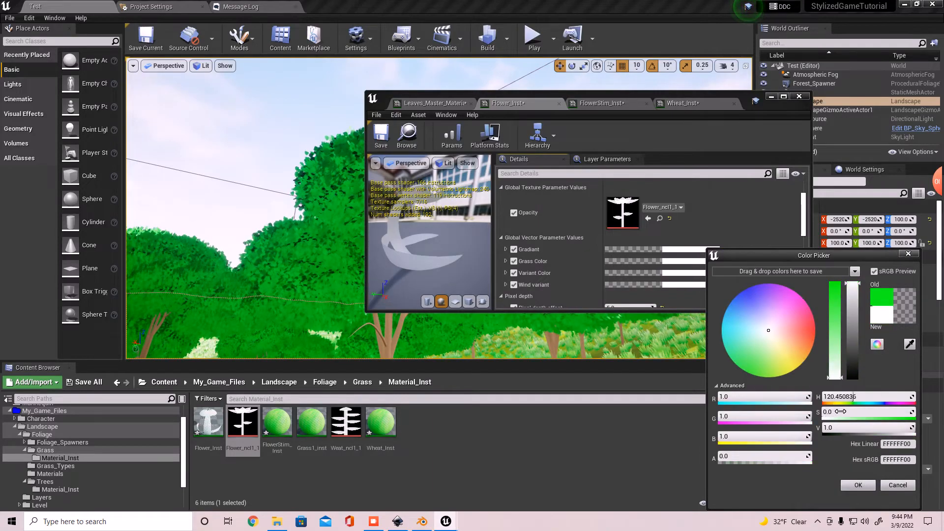
click(855, 484)
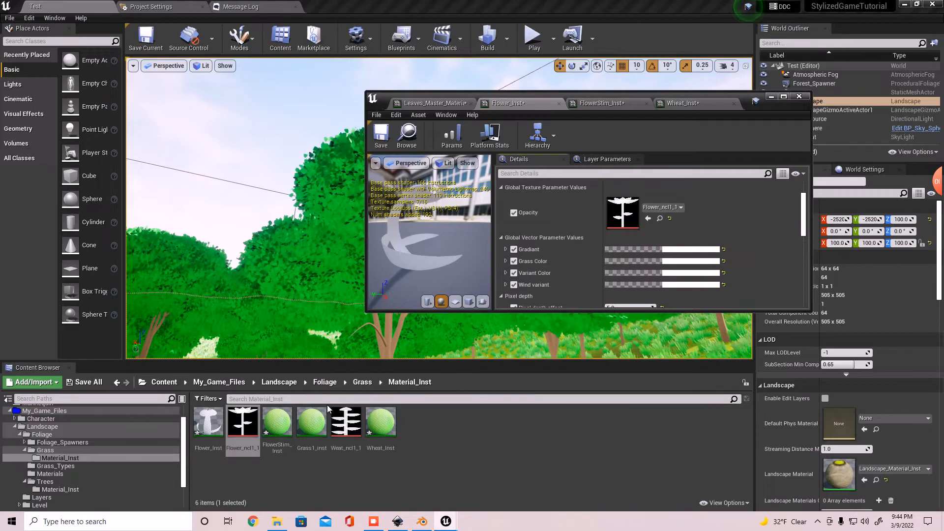
drag(275, 426, 298, 423)
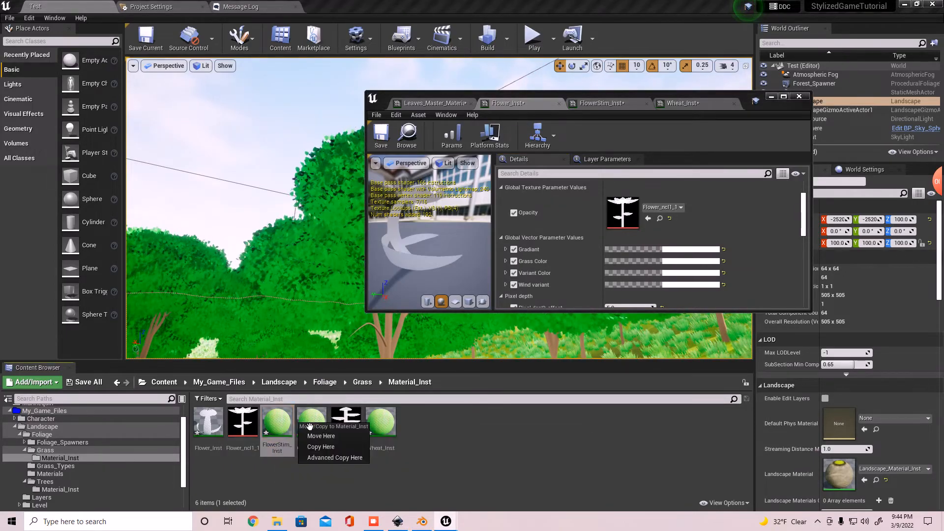
click(285, 427)
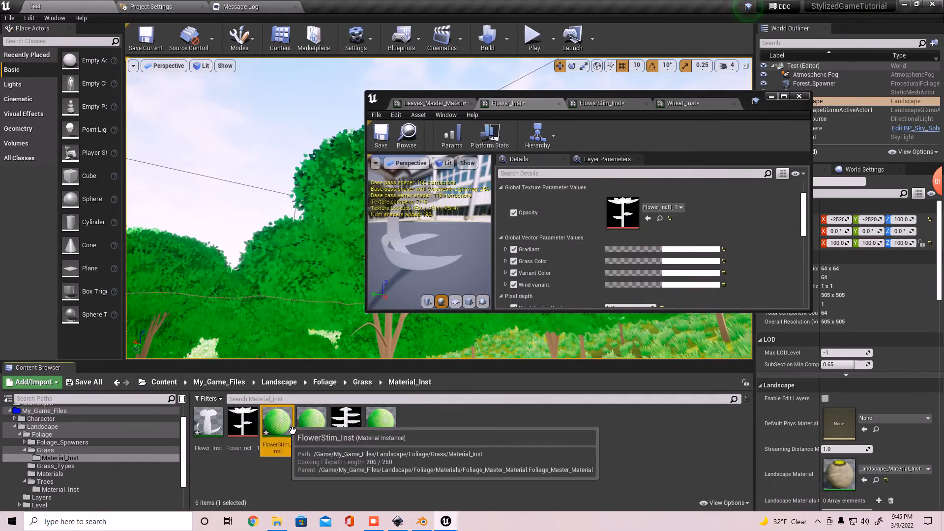
drag(242, 423, 265, 426)
click(480, 465)
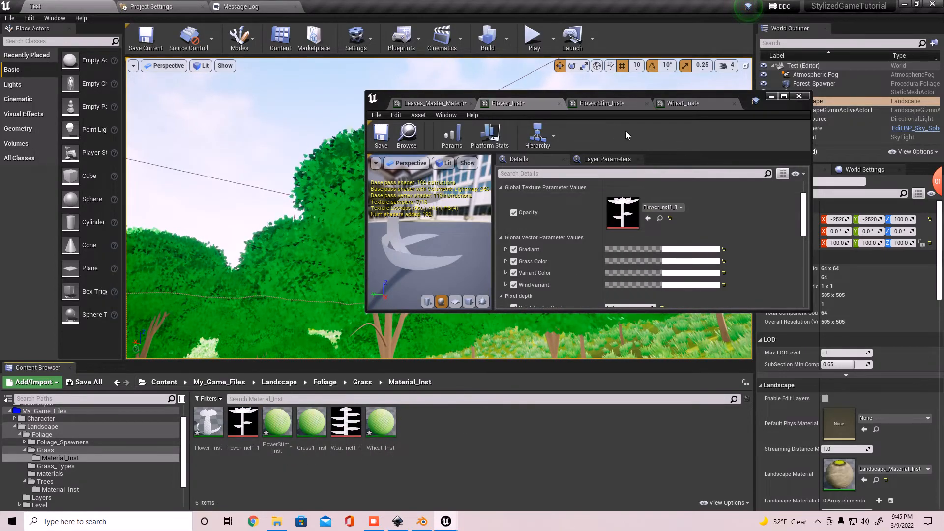
- Enable the Opacity mask and Opacity parameter in FlowerStim_Inst and assign the Flower_ncl1_1 texture as its Opacity
click(592, 104)
mouse_move(242, 422)
mouse_down()
mouse_move(432, 385)
mouse_move(247, 436)
mouse_move(241, 428)
mouse_up()
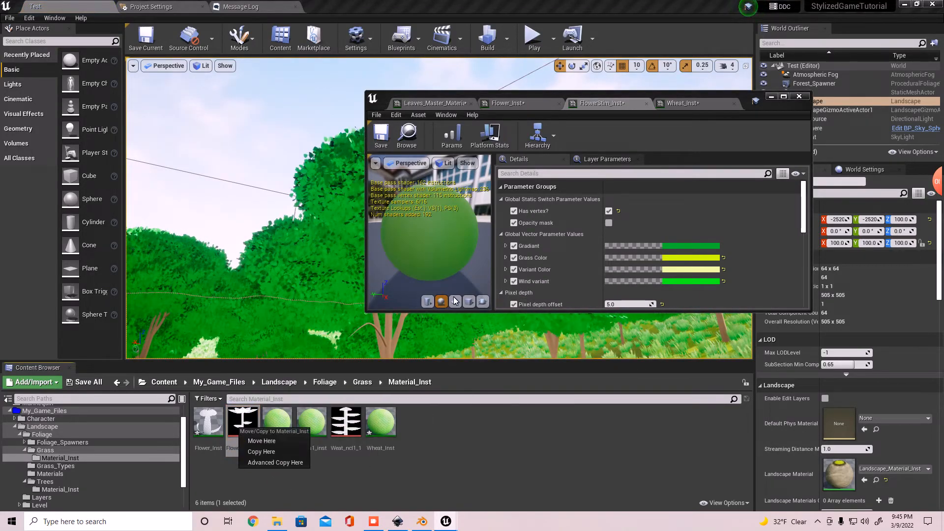
click(608, 222)
drag(242, 422, 639, 275)
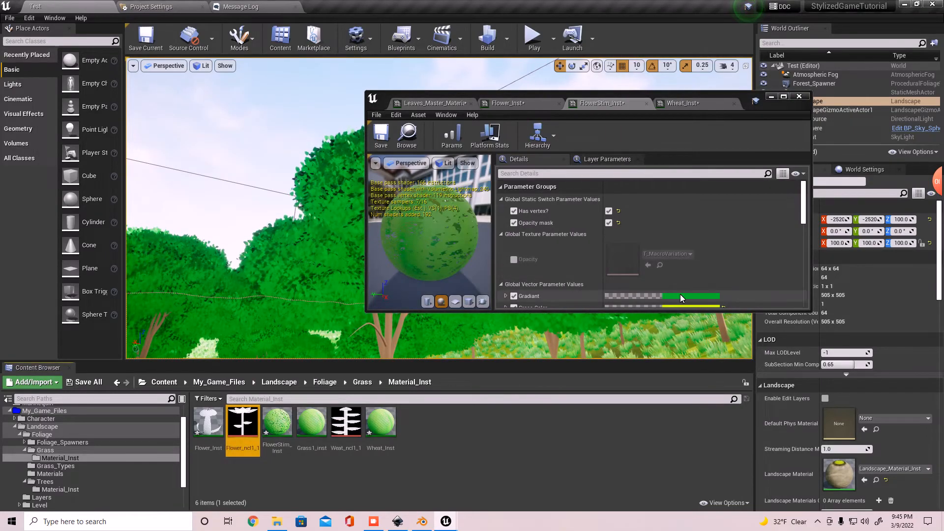
click(513, 259)
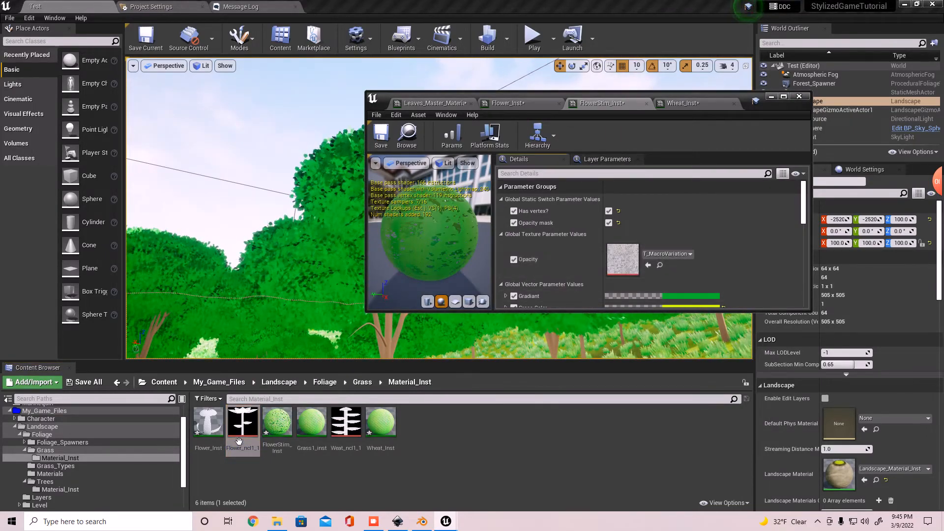
drag(241, 431, 624, 261)
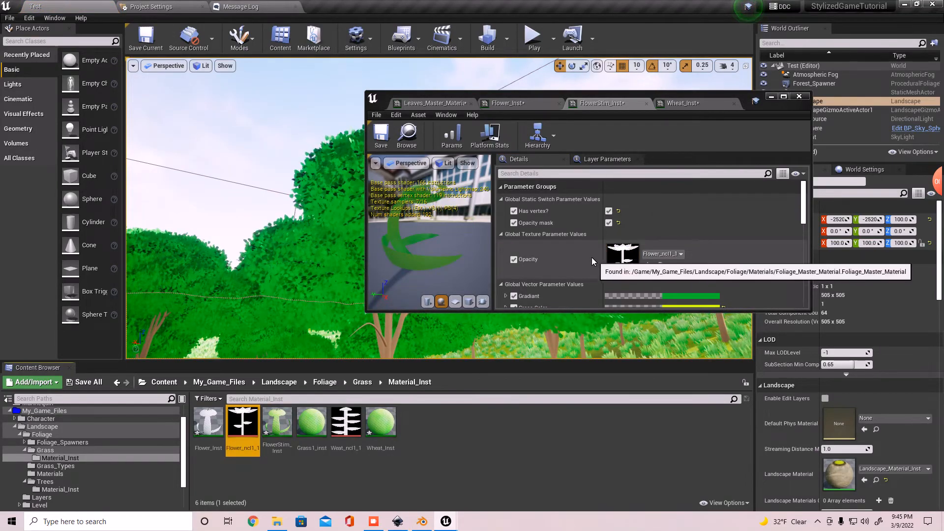
- Check the Grass Color of FlowerStim_Inst in the color picker and keep it
scroll(698, 266, down, 2)
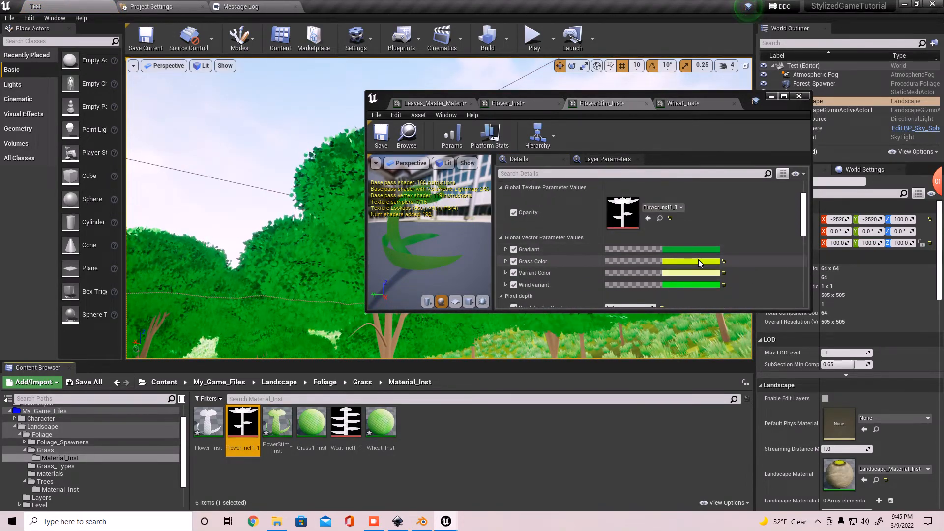
click(698, 259)
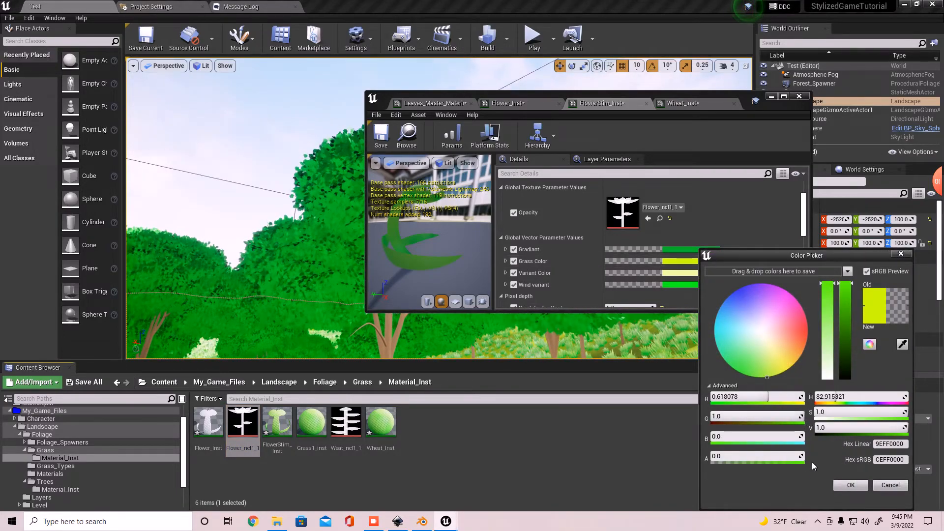
click(849, 485)
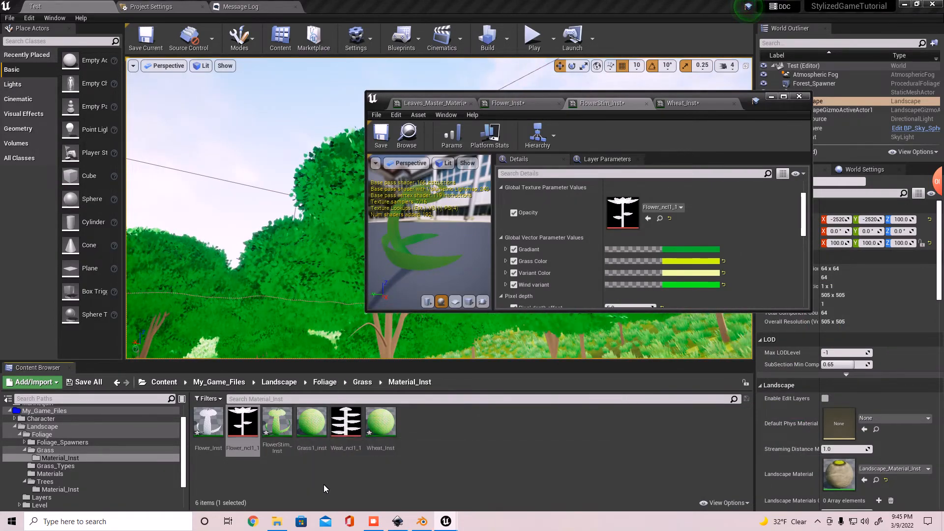
- Enable the Opacity mask and Opacity parameter in Wheat_Inst and assign the Weat_ncl1_1 texture as its Opacity
double_click(397, 421)
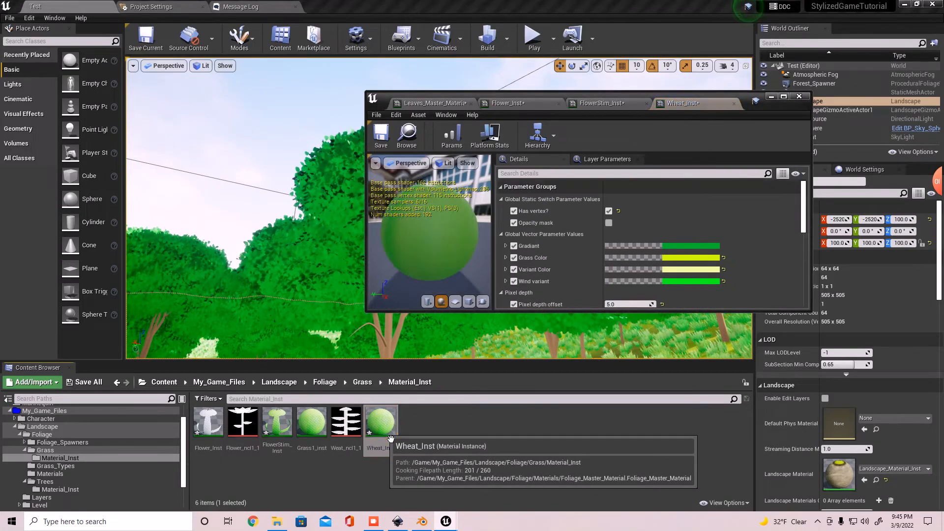
click(609, 223)
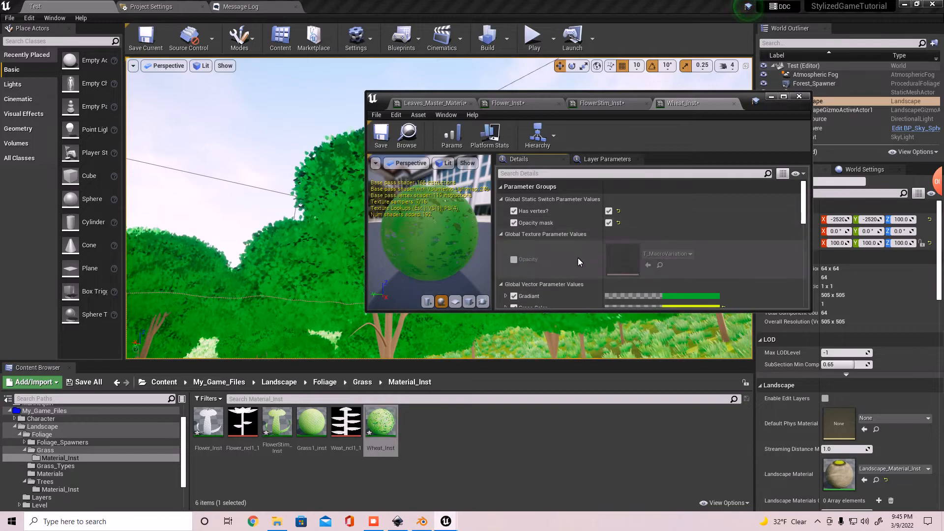
click(514, 260)
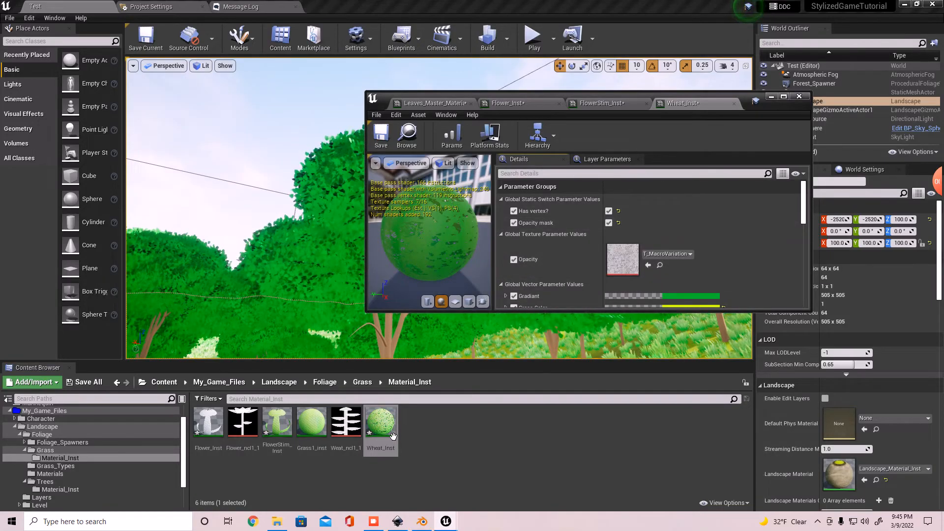
click(354, 429)
drag(354, 429, 622, 260)
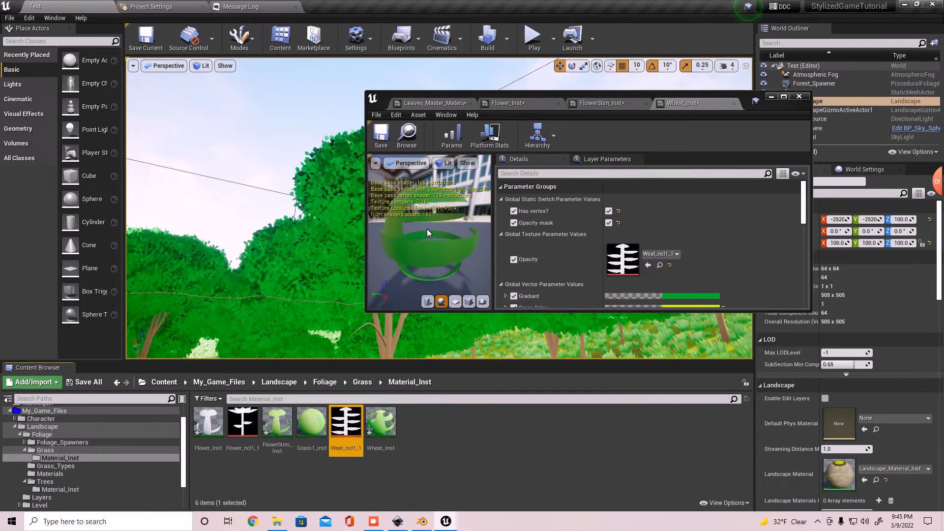
scroll(646, 284, down, 2)
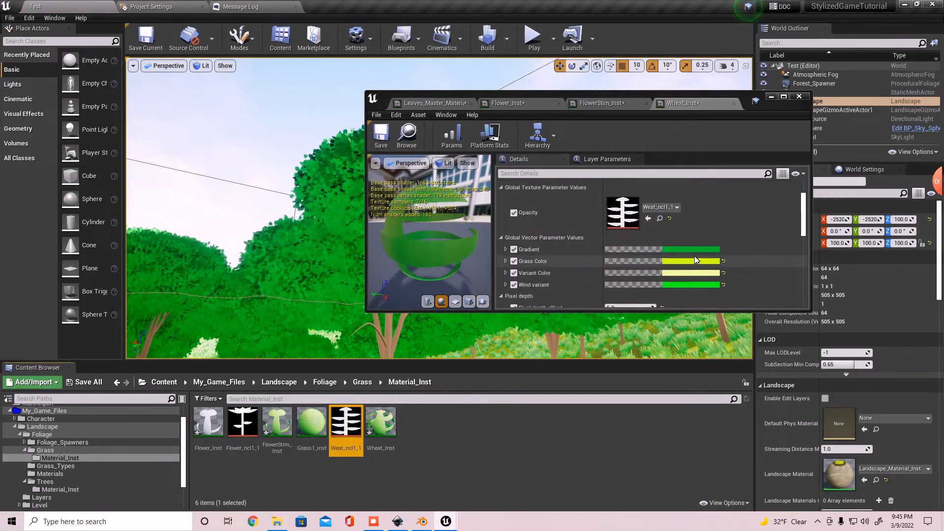
- Set the Gradiant color of Wheat_Inst to a pale yellow with hex sRGB EDEA9B00
click(697, 250)
drag(769, 341, 770, 345)
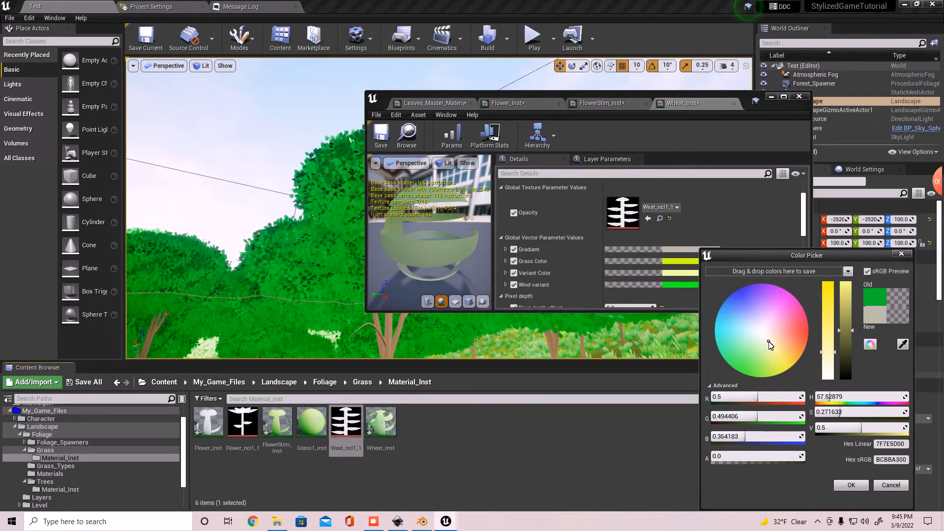
mouse_move(846, 324)
mouse_down()
mouse_move(848, 312)
mouse_move(832, 317)
mouse_move(848, 304)
mouse_up()
click(830, 332)
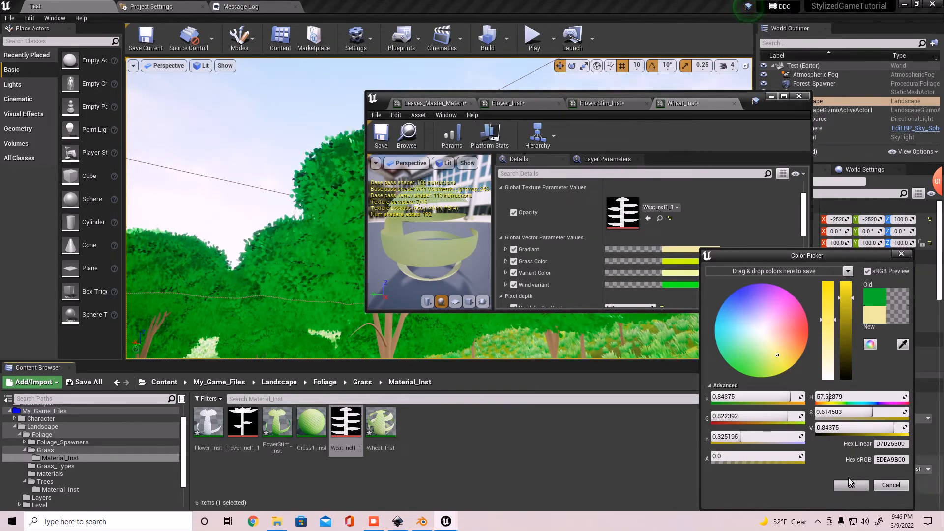
click(853, 486)
- Sample the pale yellow with the eyedropper so Grass Color and Gradiant of Wheat_Inst share the same opaque tone
click(691, 261)
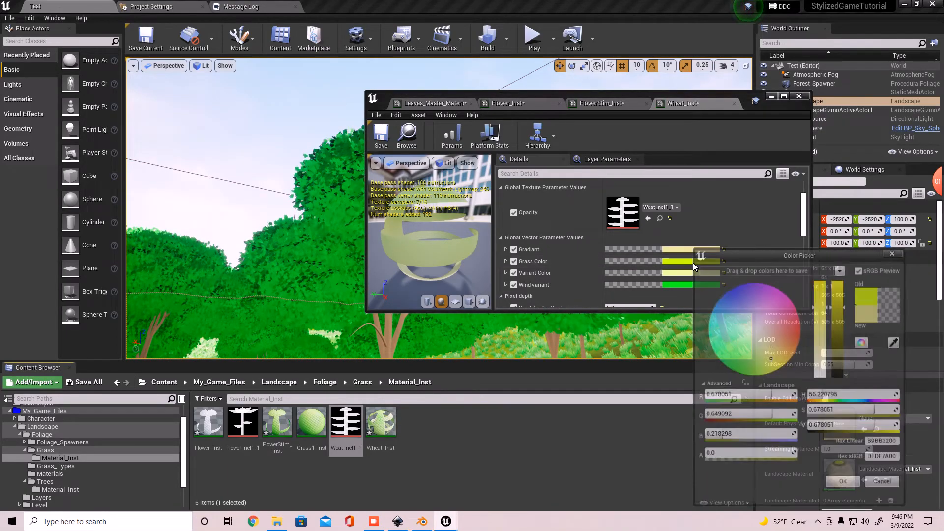
click(898, 344)
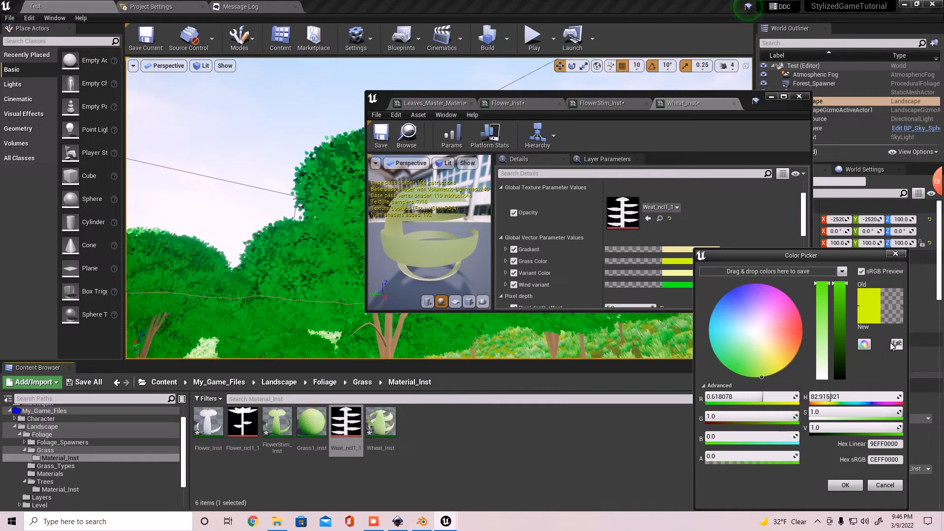
click(680, 263)
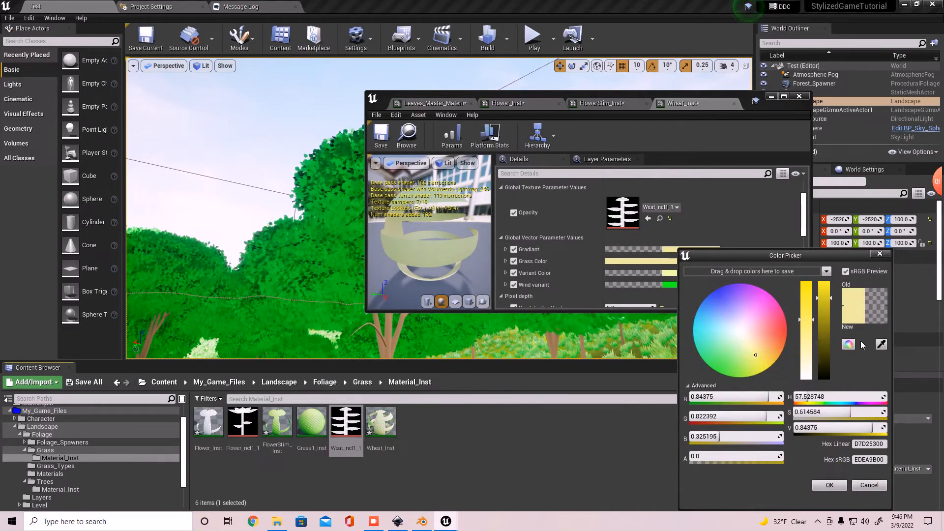
click(882, 346)
click(670, 262)
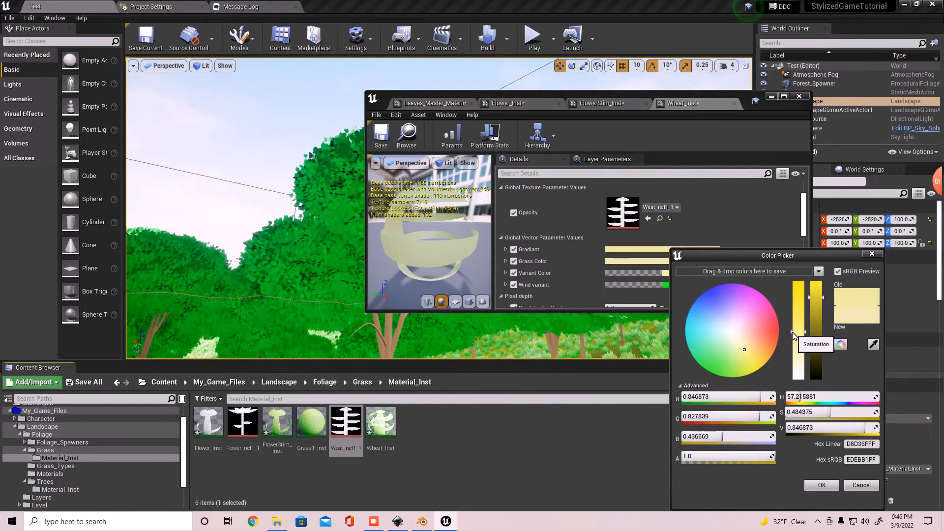
click(831, 485)
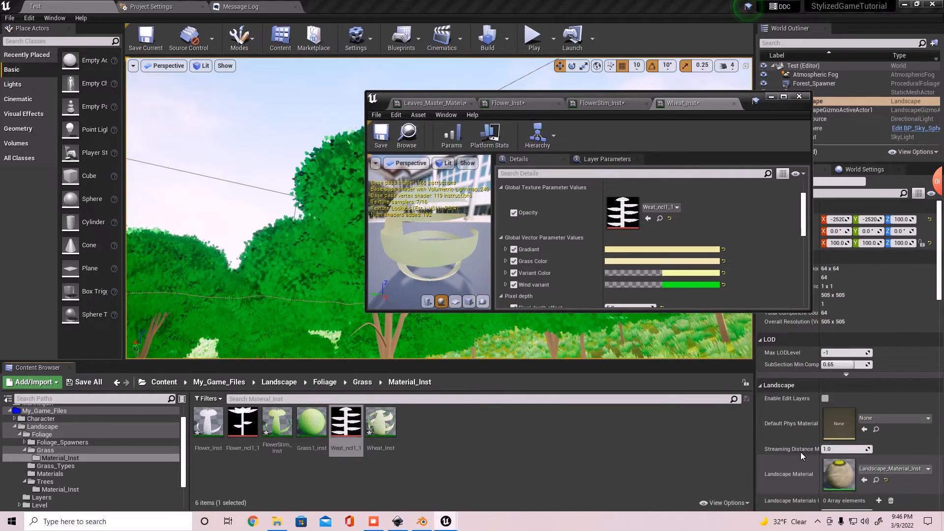
- Set Wheat_Inst's Wind variant to a sampled light yellow-green and darken its Variant Color to hex sRGB ADBB7400
click(711, 285)
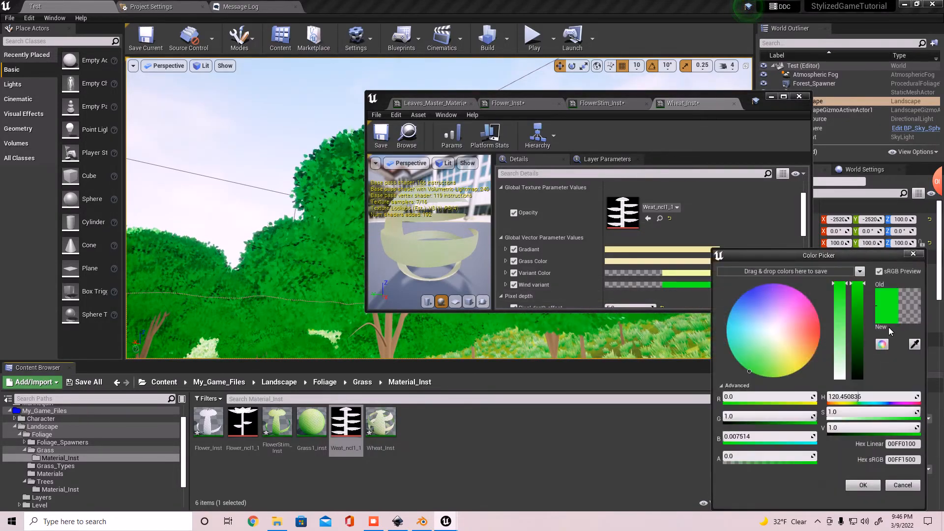
click(912, 346)
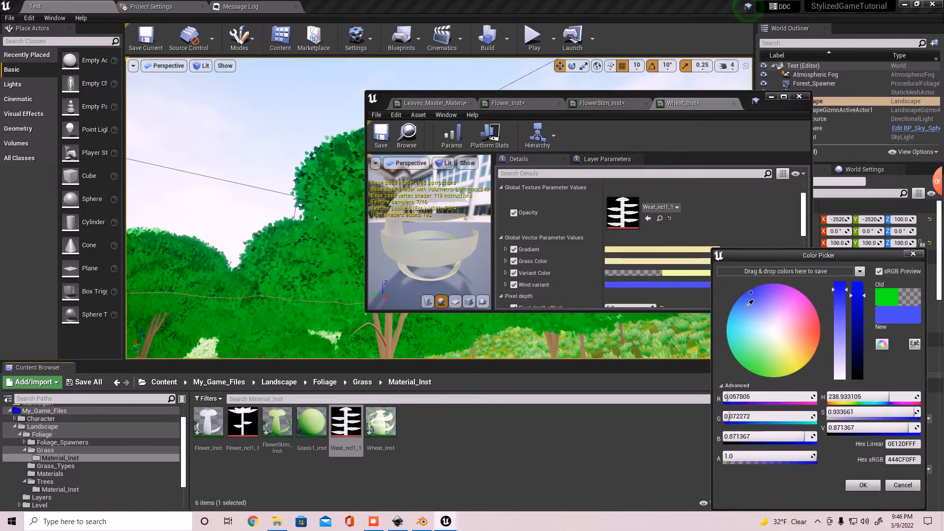
click(710, 285)
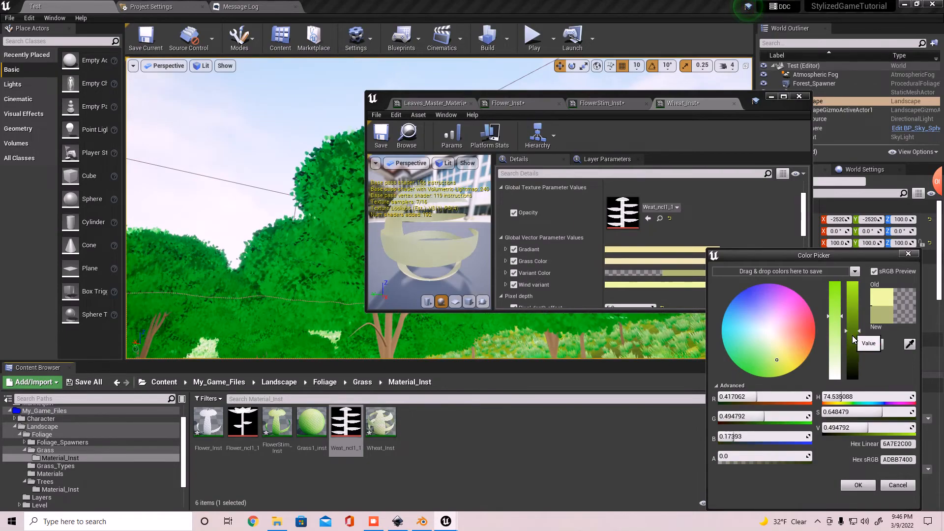
click(862, 485)
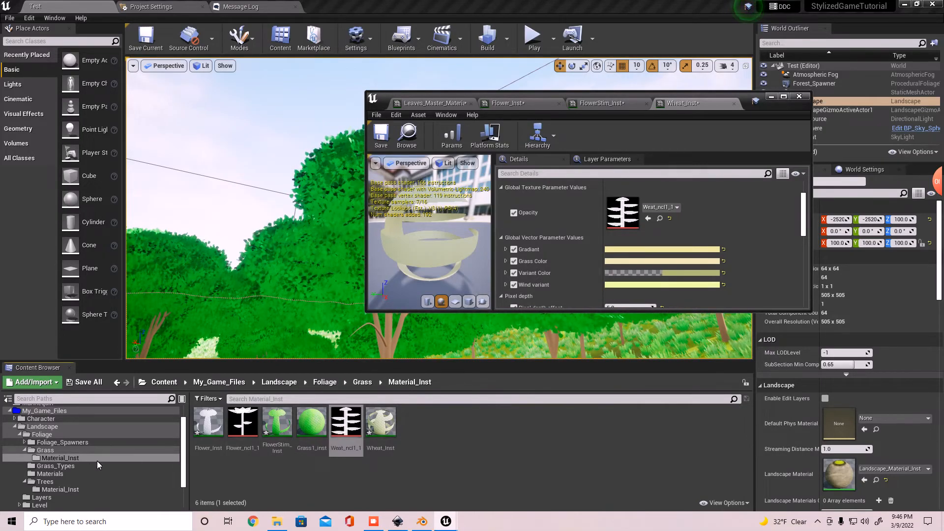
- Open the Flower and Weat static meshes from the Grass folder for editing
click(48, 450)
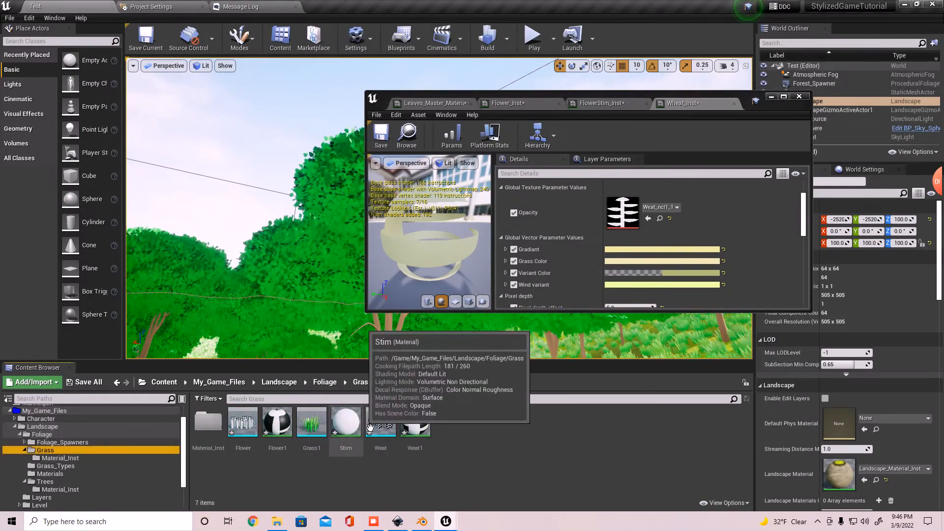
double_click(243, 422)
double_click(380, 422)
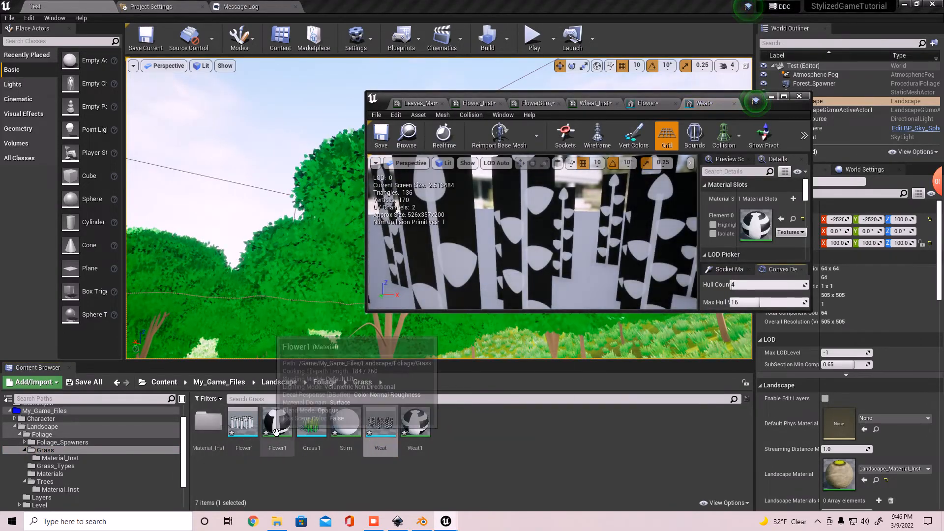
- Assign the Wheat_Inst material from the Material_Inst folder to Element 0 of the Weat mesh and inspect it
double_click(219, 436)
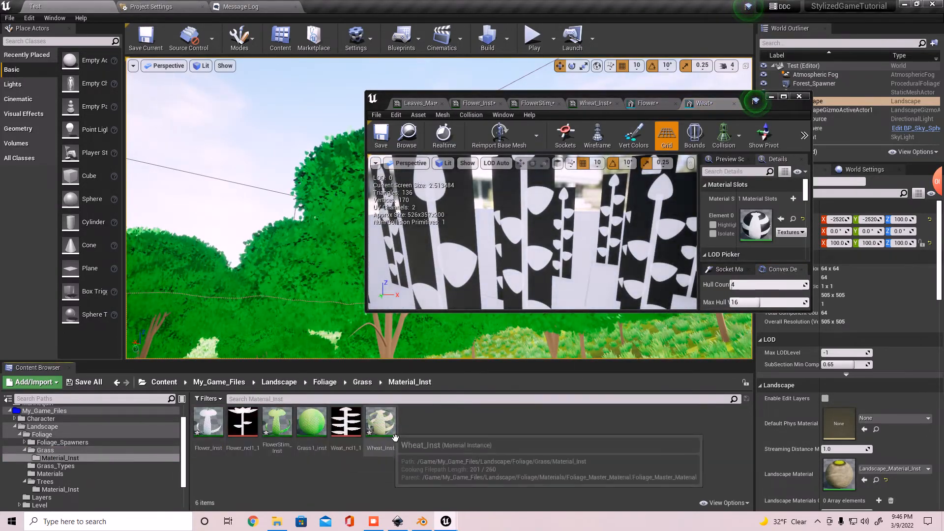
click(724, 254)
scroll(742, 242, down, 1)
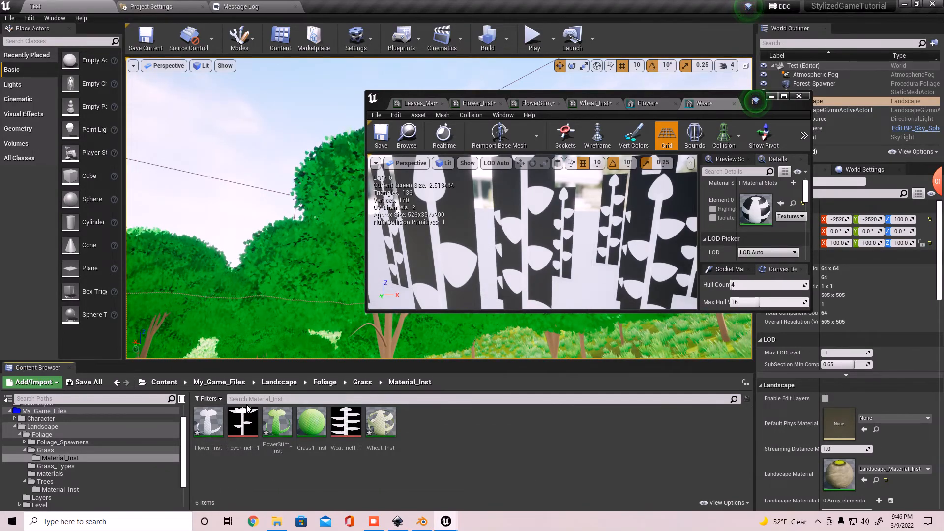
drag(381, 422, 751, 206)
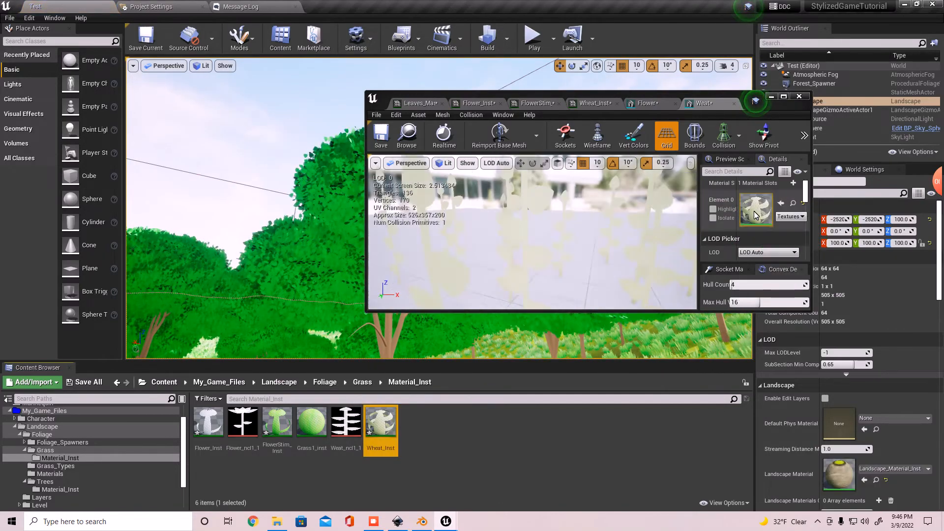
drag(500, 274, 550, 275)
right_drag(532, 231, 654, 231)
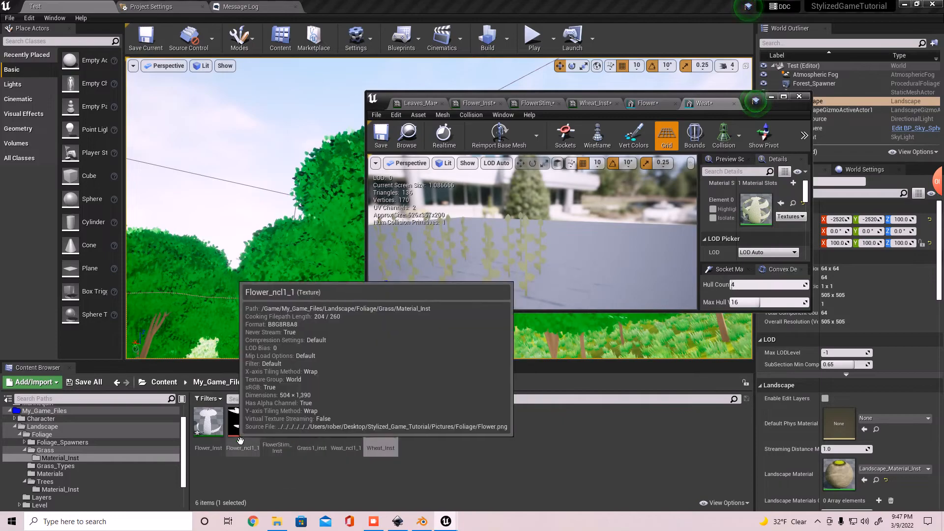
- Assign Flower_Inst to Element 0 and FlowerStim_Inst to Element 1 of the Flower mesh, and inspect the flowers
click(647, 104)
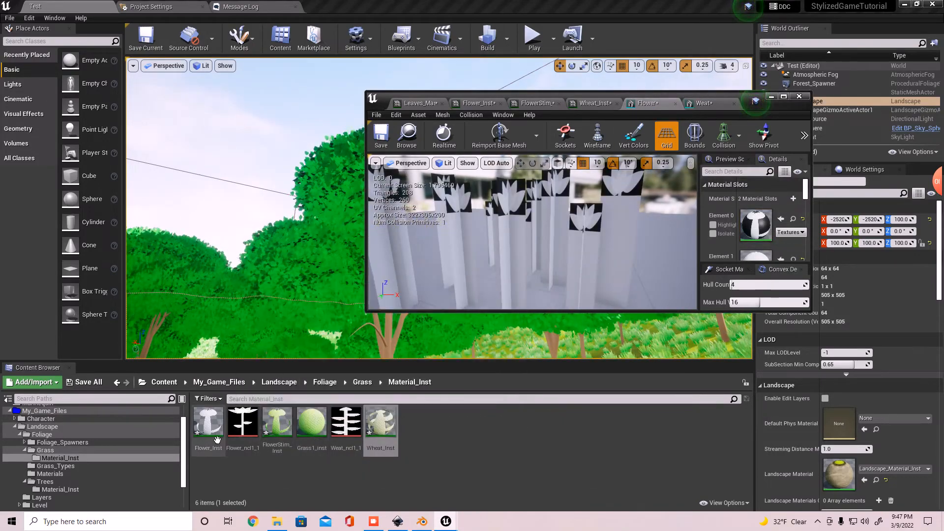
drag(218, 439, 752, 226)
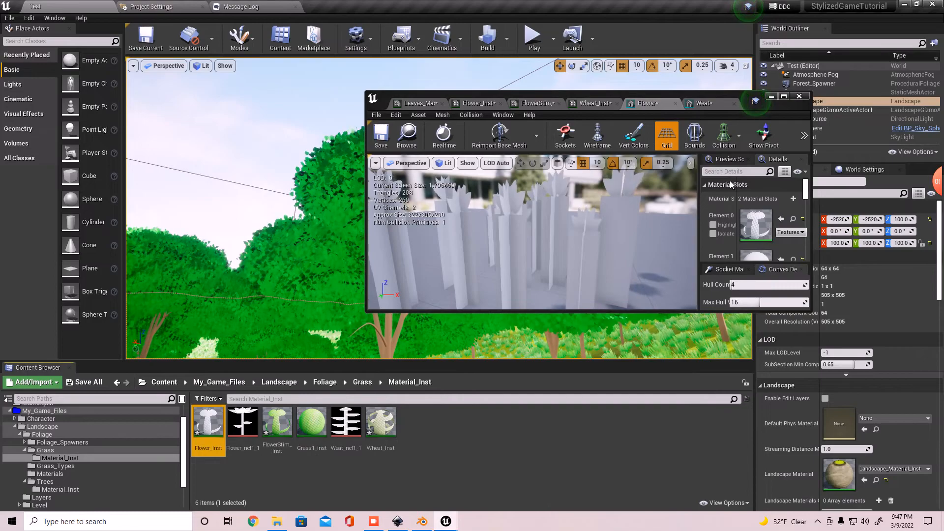
scroll(746, 212, down, 1)
scroll(762, 226, down, 1)
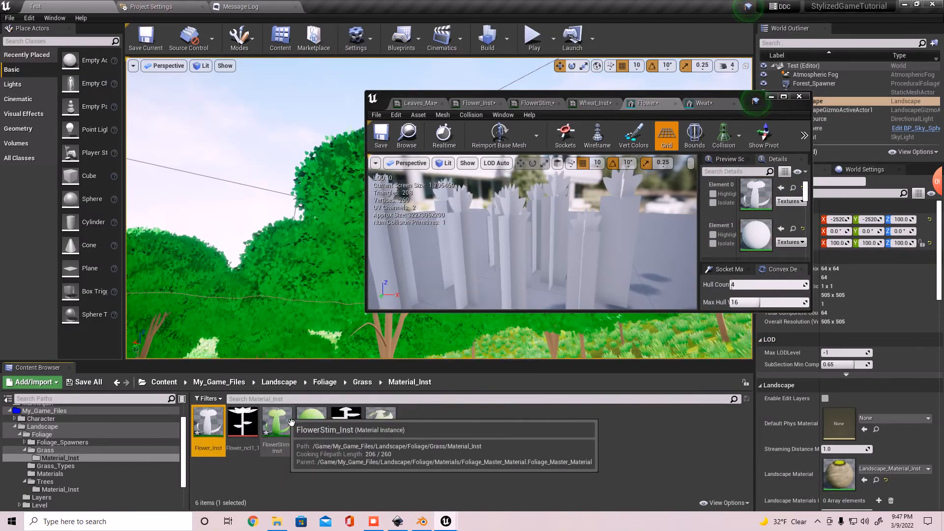
drag(275, 445, 756, 235)
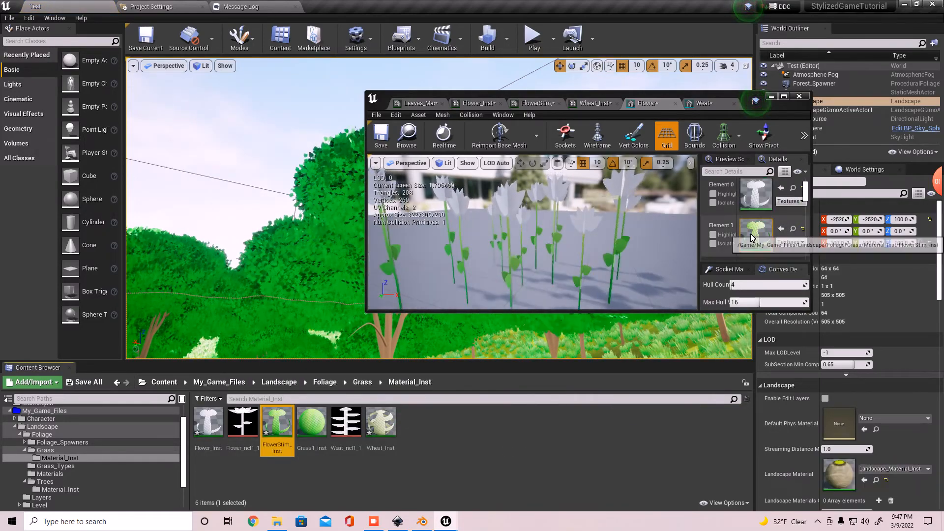
middle_drag(545, 228, 606, 236)
right_drag(606, 236, 531, 204)
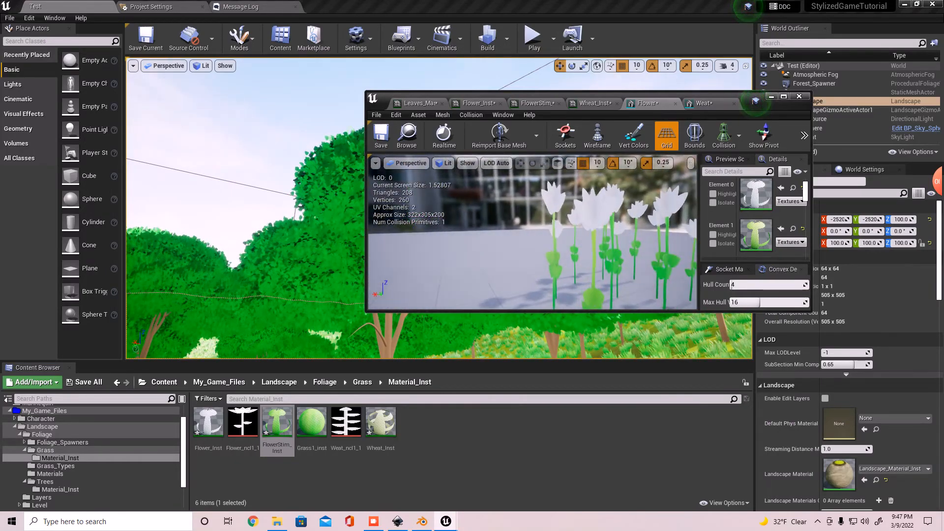
right_drag(577, 243, 514, 266)
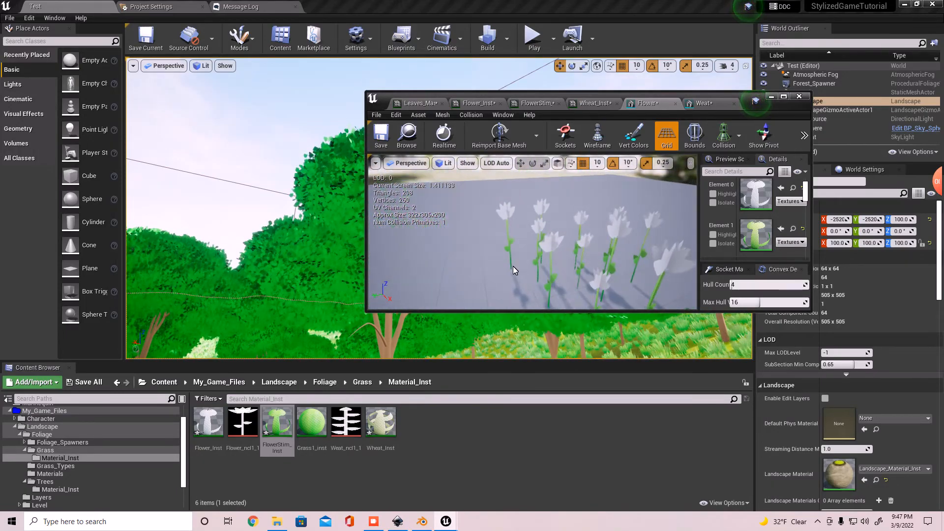
- Dock the Flower, Weat, Wheat_Inst, FlowerStim_Inst, Flower_Inst and Leaves_Master_Material editors into the main editor window
right_drag(246, 212, 283, 226)
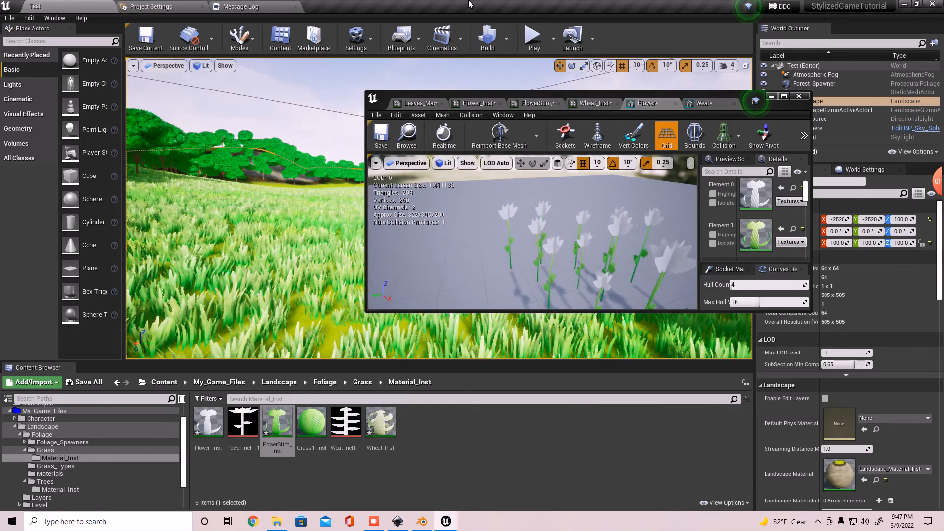
right_drag(332, 293, 344, 339)
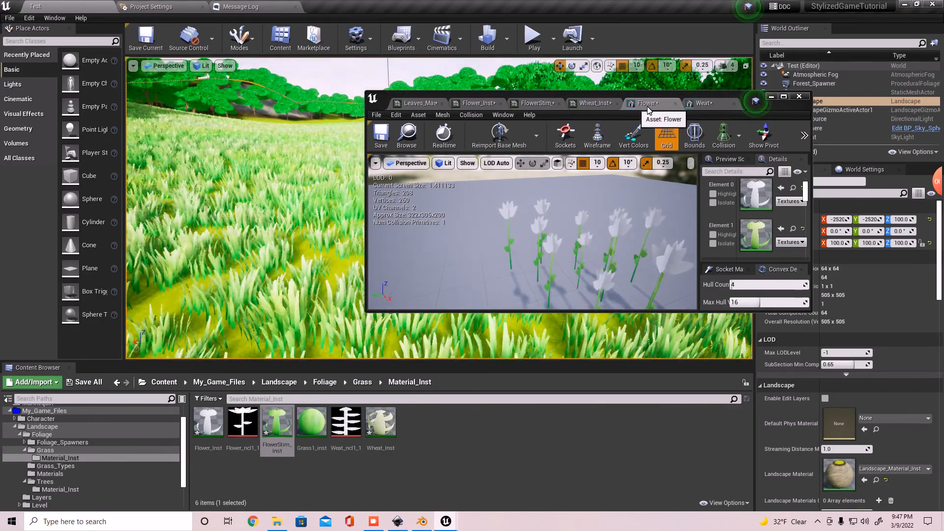
drag(648, 108, 542, 12)
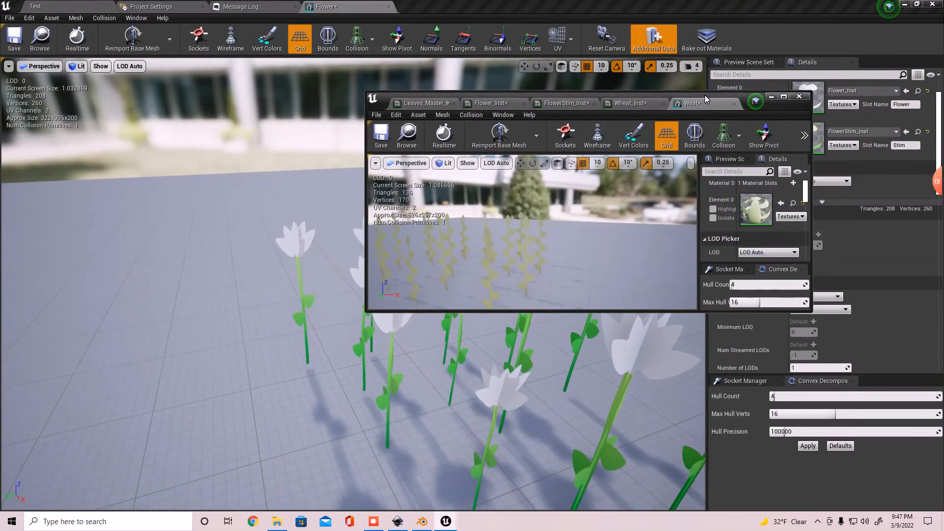
drag(704, 96, 613, 4)
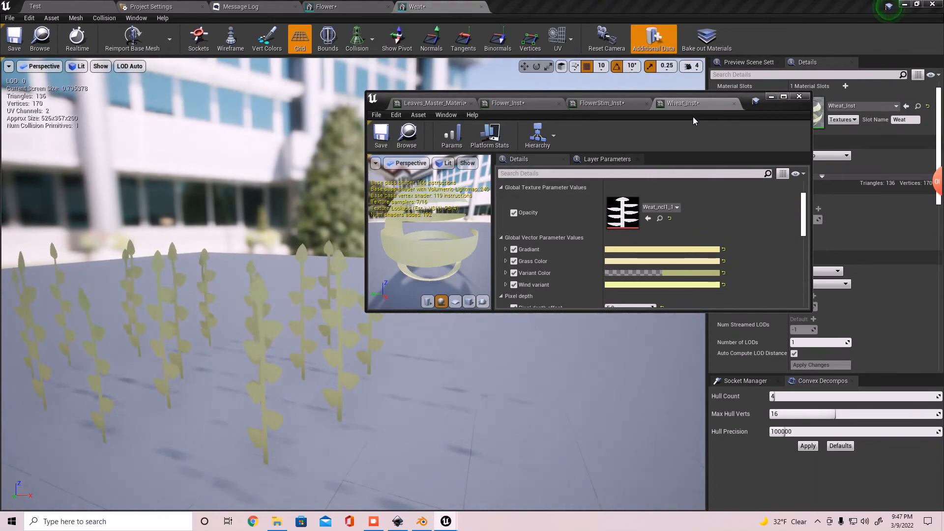
drag(692, 108, 565, 7)
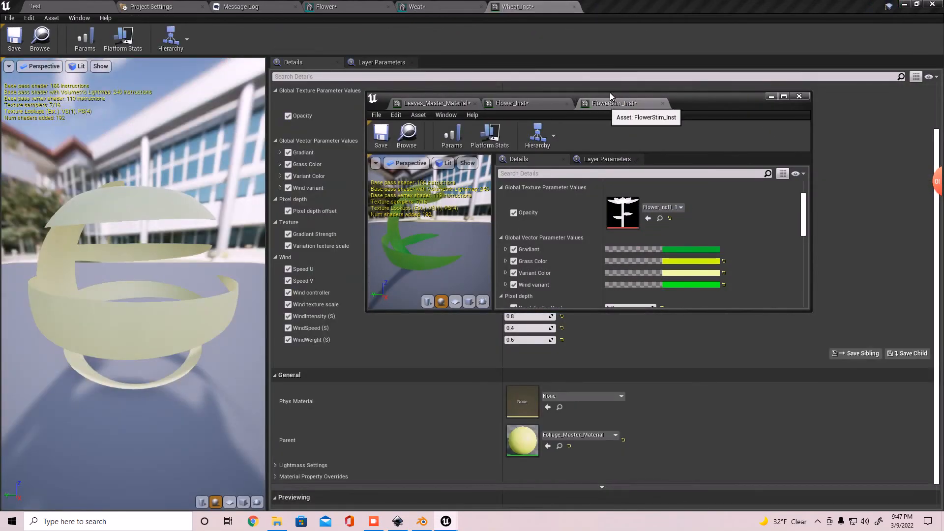
drag(606, 104, 612, 7)
drag(550, 112, 786, 6)
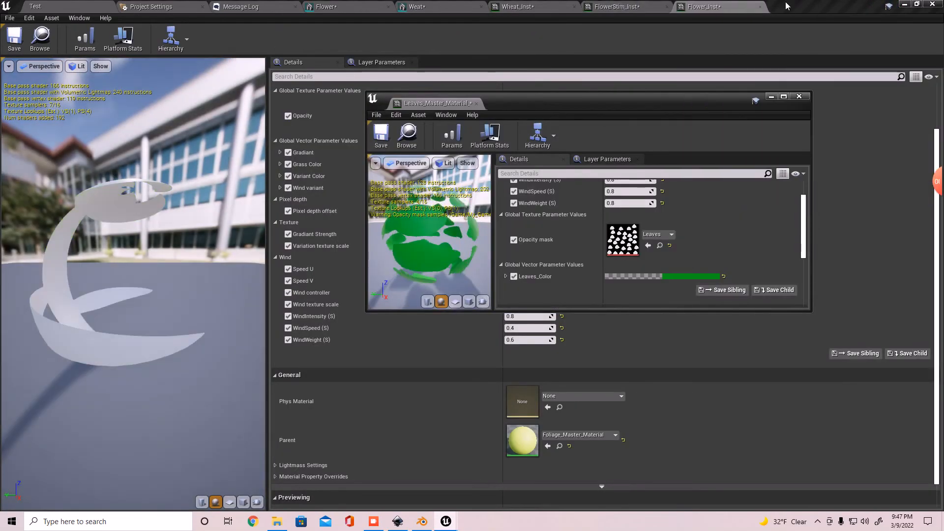
drag(442, 108, 811, 6)
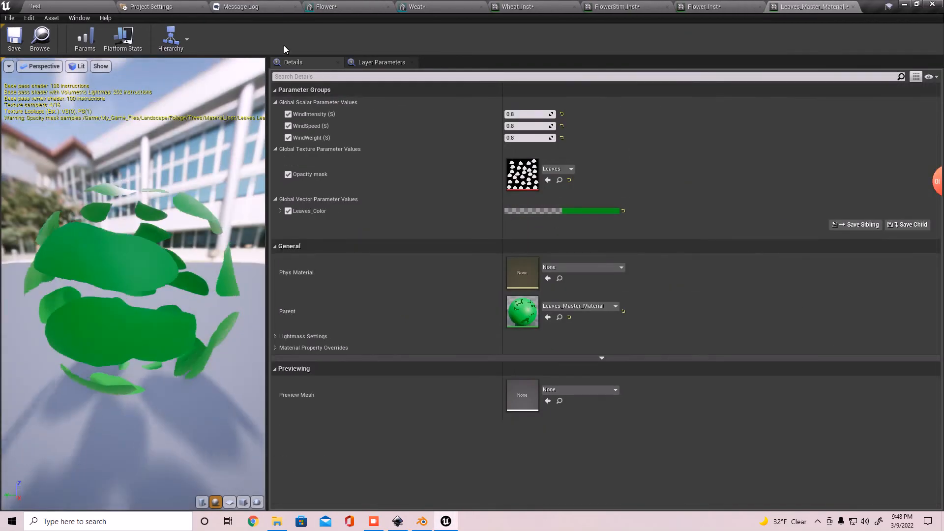
- Return to the Test level and examine the trees and grass cover across the landscape
click(62, 4)
right_drag(403, 203, 248, 263)
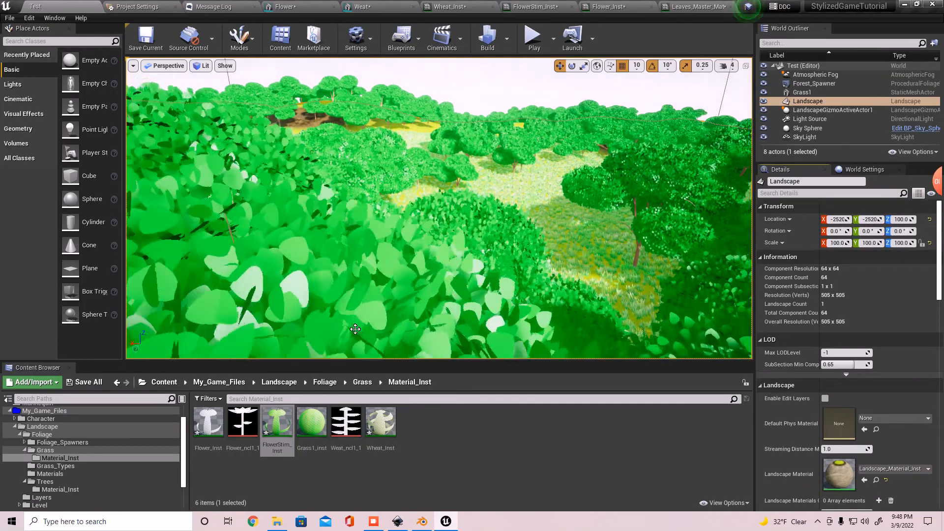
right_drag(494, 246, 454, 162)
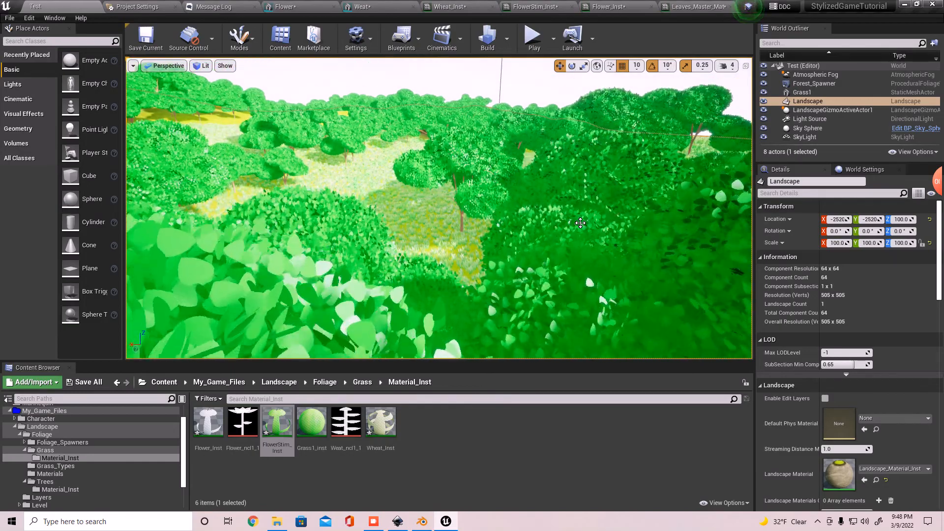
right_drag(397, 297, 453, 317)
right_drag(478, 264, 525, 274)
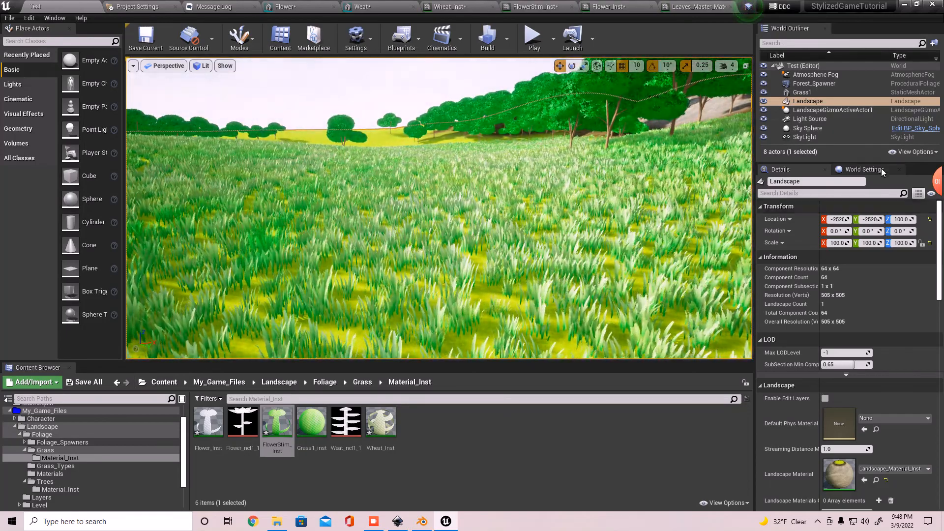